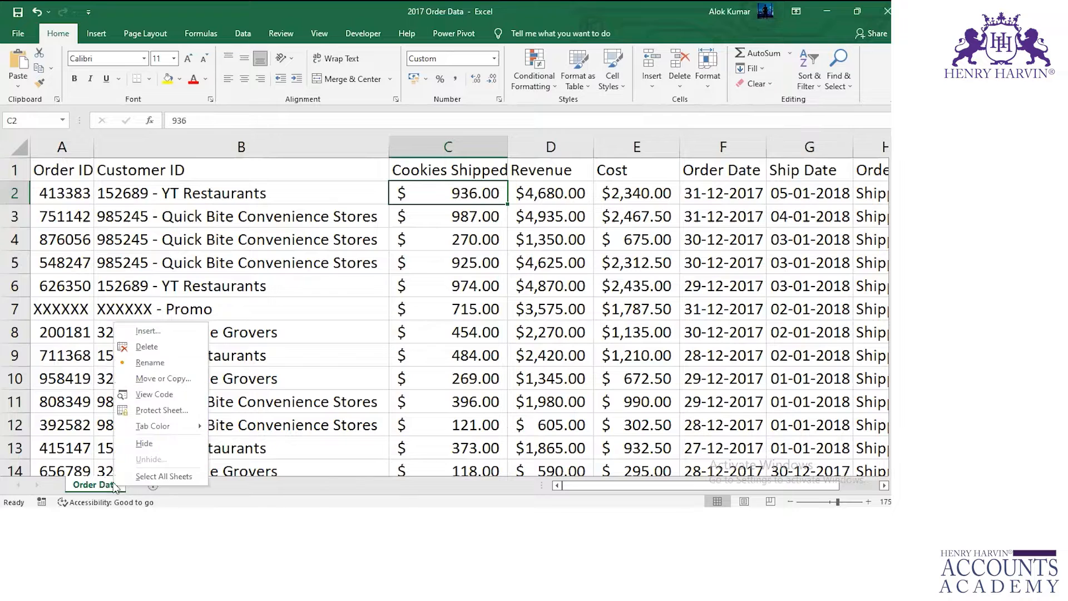
Copy the Order Data sheet from the 2017 Order Data workbook into Book1, keeping the original.
left_click(142, 378)
left_click(58, 449)
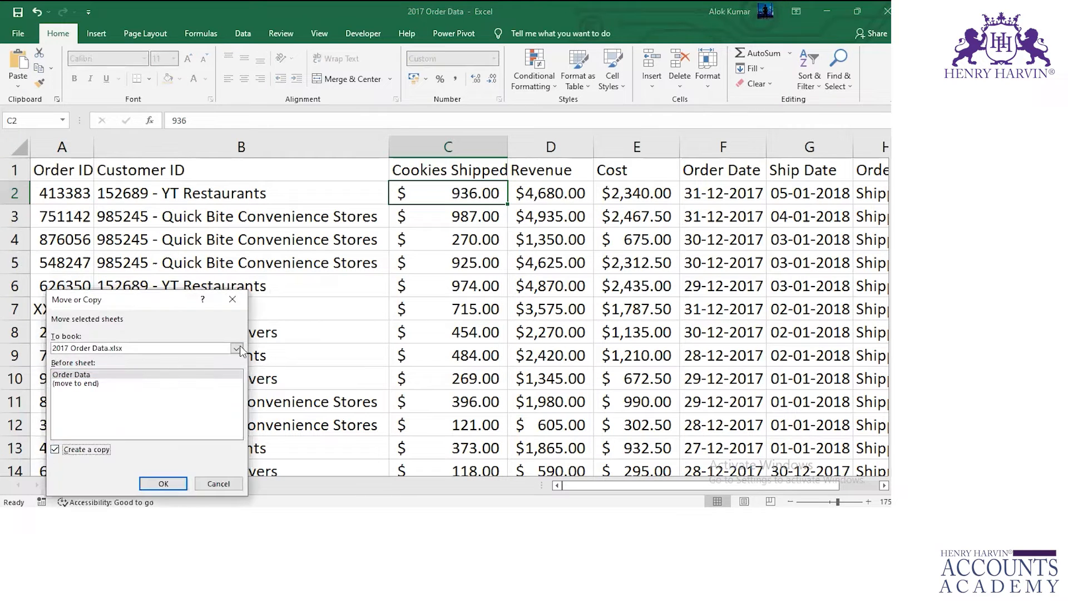
left_click(236, 347)
left_click(150, 373)
left_click(163, 483)
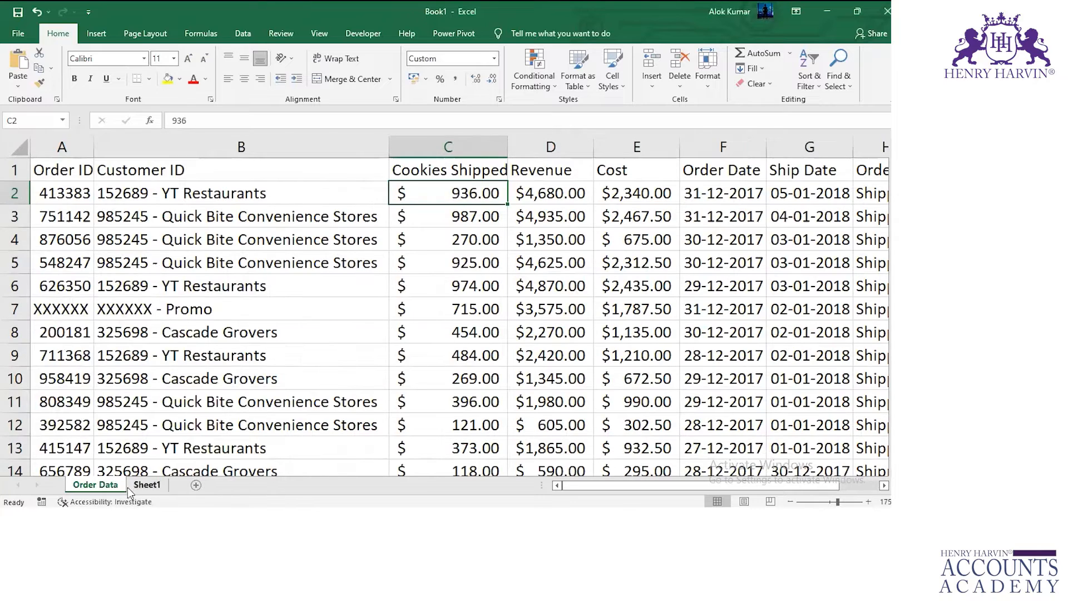
Rename the copied sheet in Book1 as Order Data 2017.
double_click(114, 486)
type("2017")
key("Return")
Copy the Order Data sheet from the 2018 Order Data workbook into Book1 before Order Data 2017, and name it Order Data 2018.
key("alt+Tab")
key("alt+Tab")
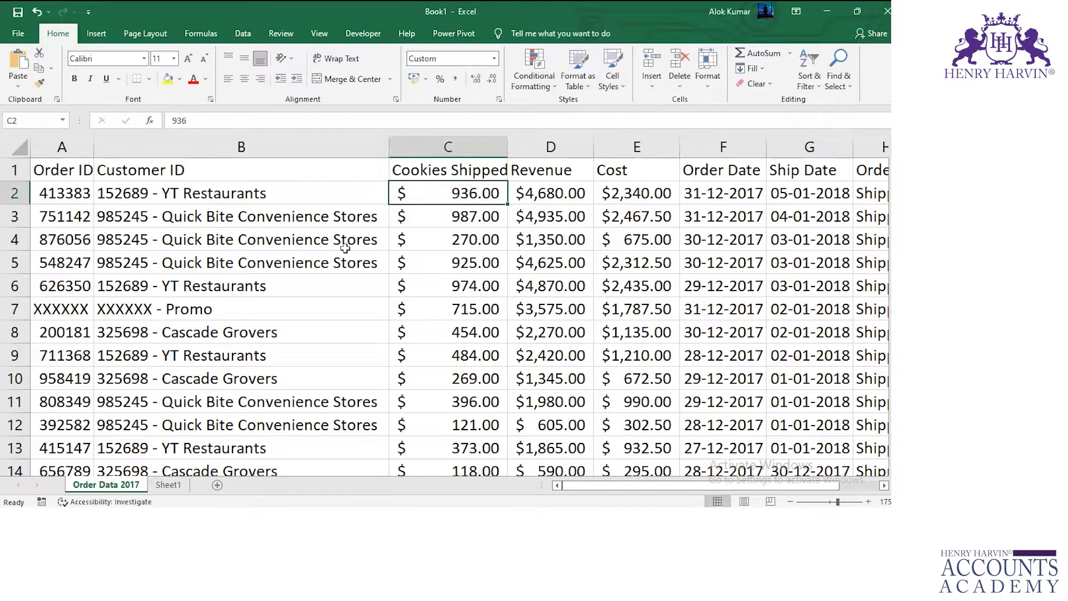
key("alt+Tab")
double_click(161, 102)
right_click(89, 484)
left_click(151, 383)
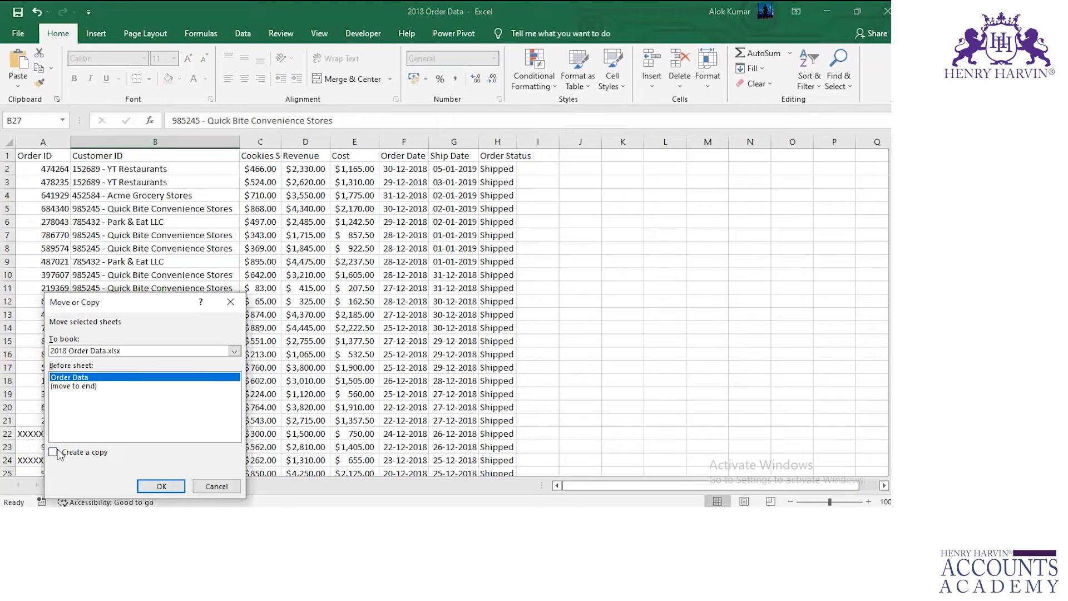
left_click(58, 453)
left_click(234, 350)
left_click(162, 373)
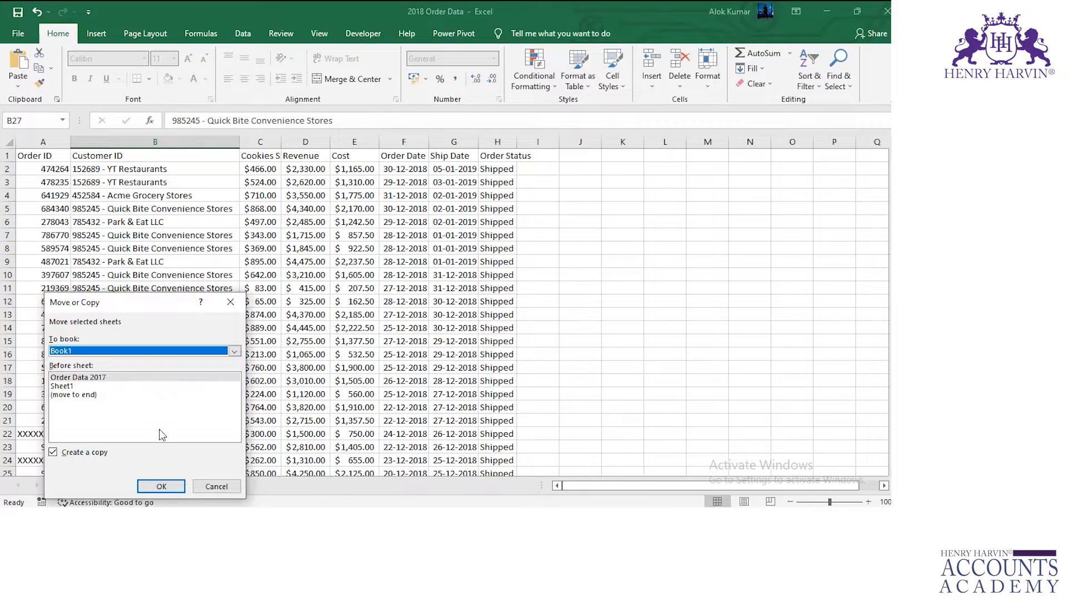
left_click(161, 486)
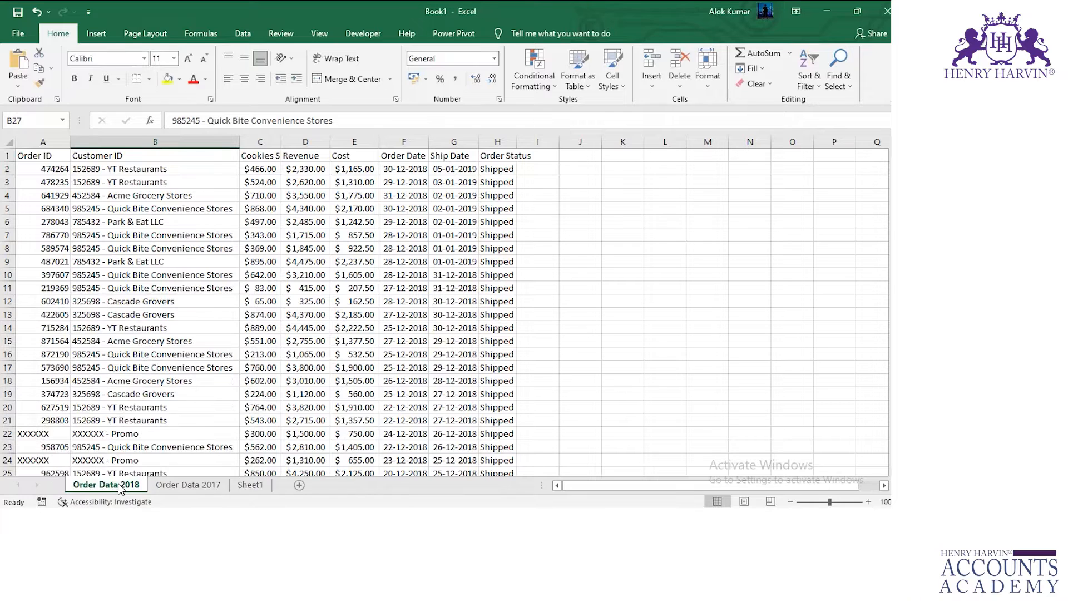
key("ctrl+s")
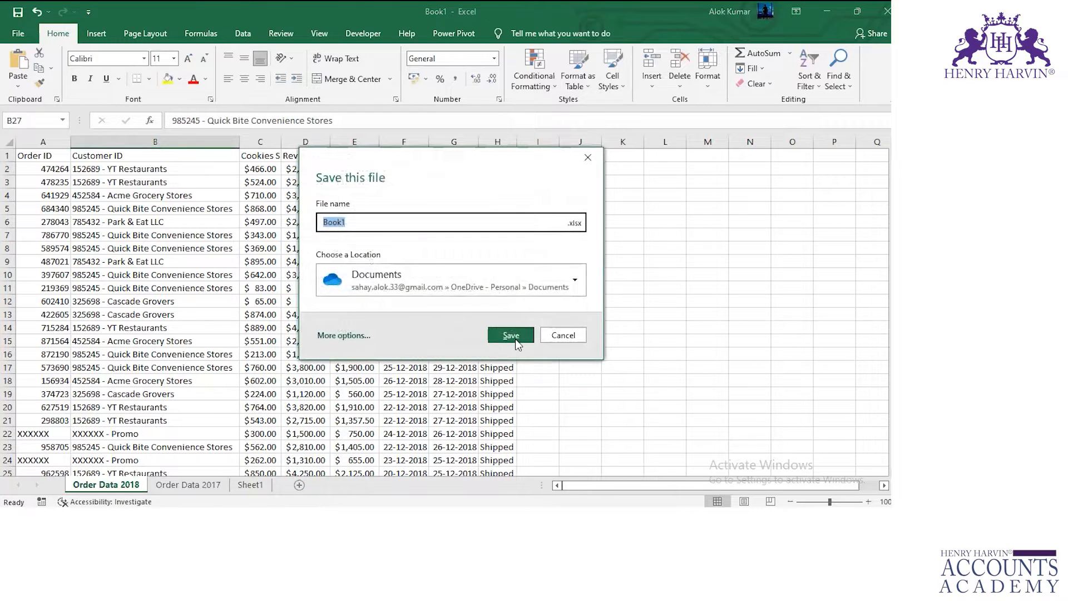
left_click(569, 342)
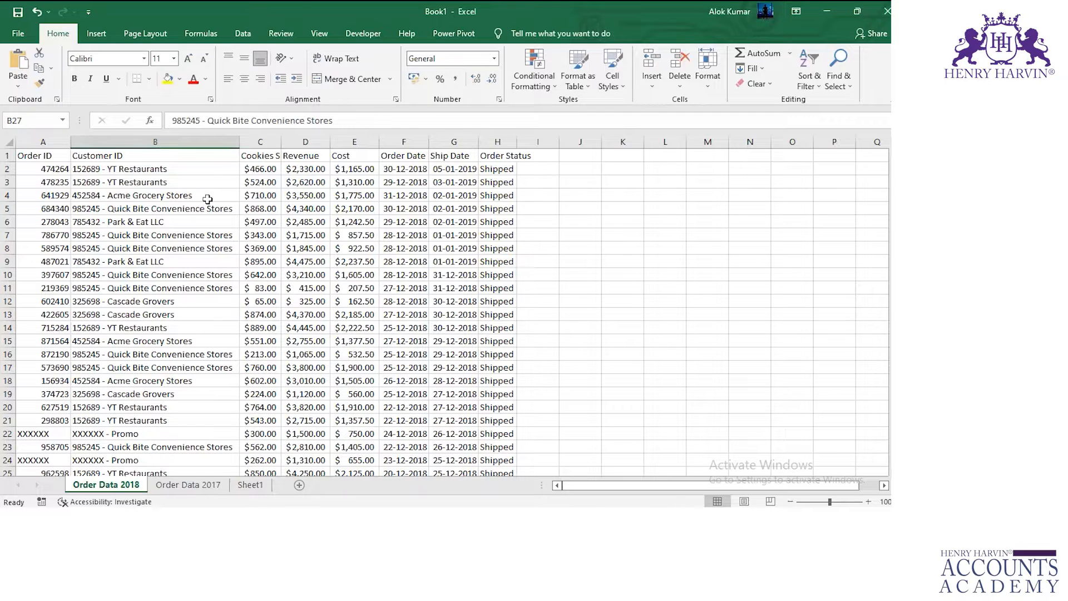
key("alt+Tab")
key("alt+Tab")
key("alt+Tab")
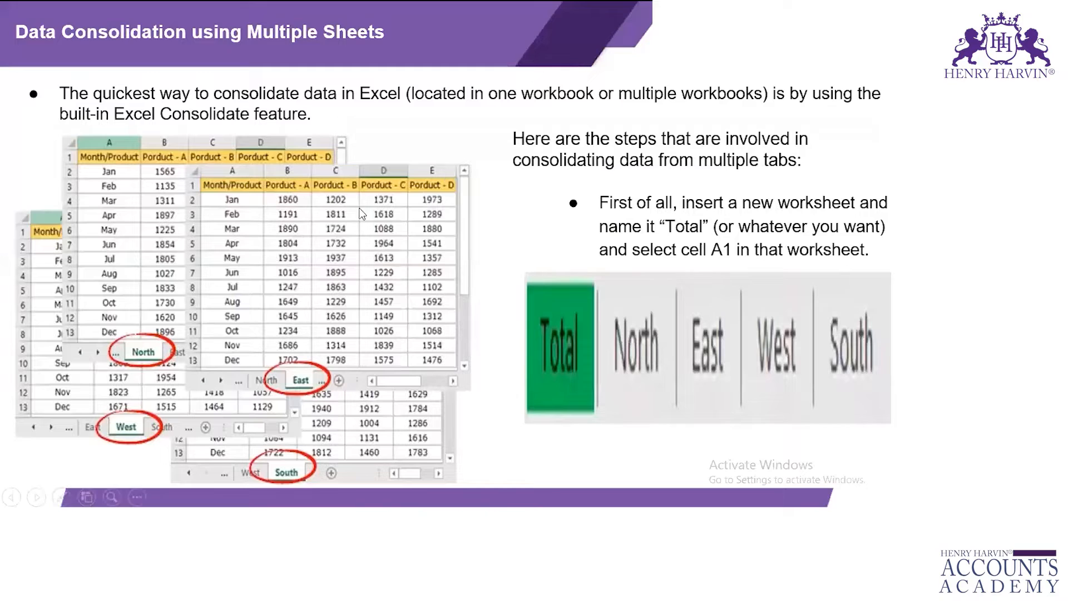
left_click(414, 247)
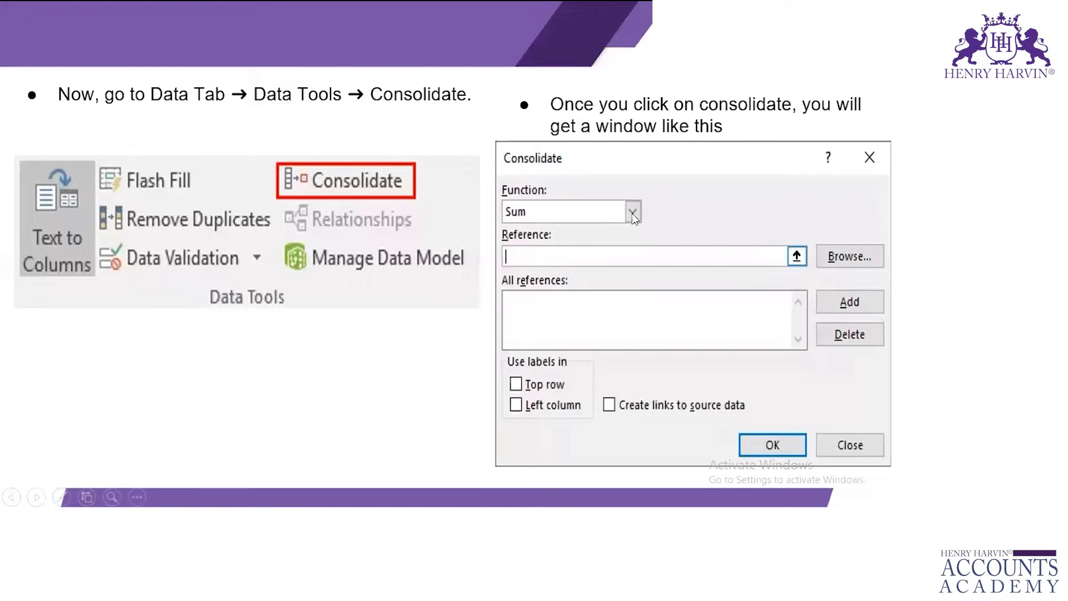
key("alt+Tab")
key("alt+Tab")
key("alt+shift+Tab")
Clear the contents of cell A1 on Sheet1.
left_click(250, 485)
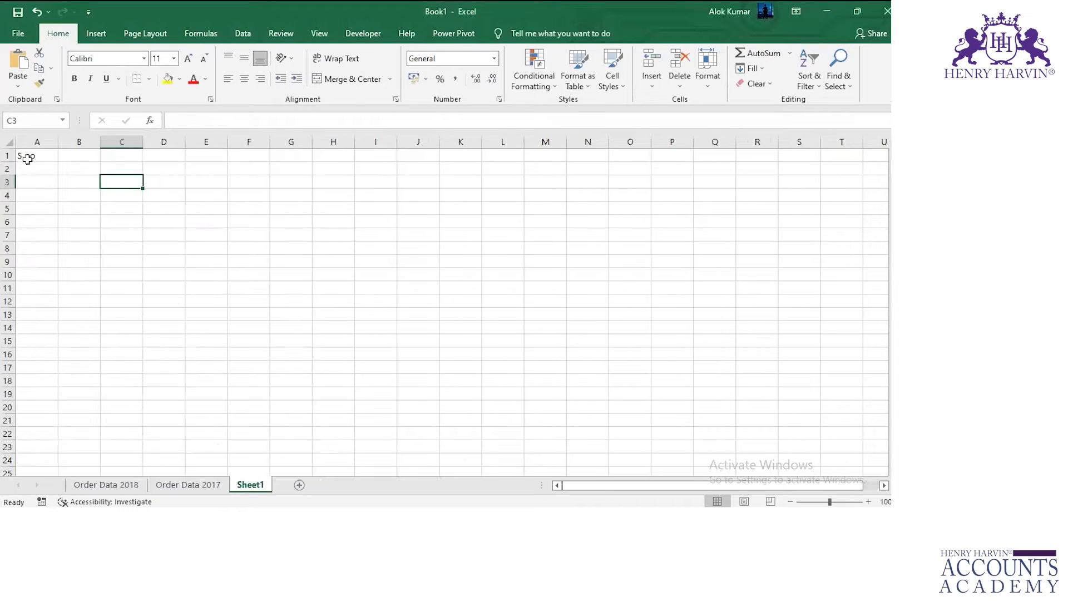
left_click(27, 156)
key("Delete")
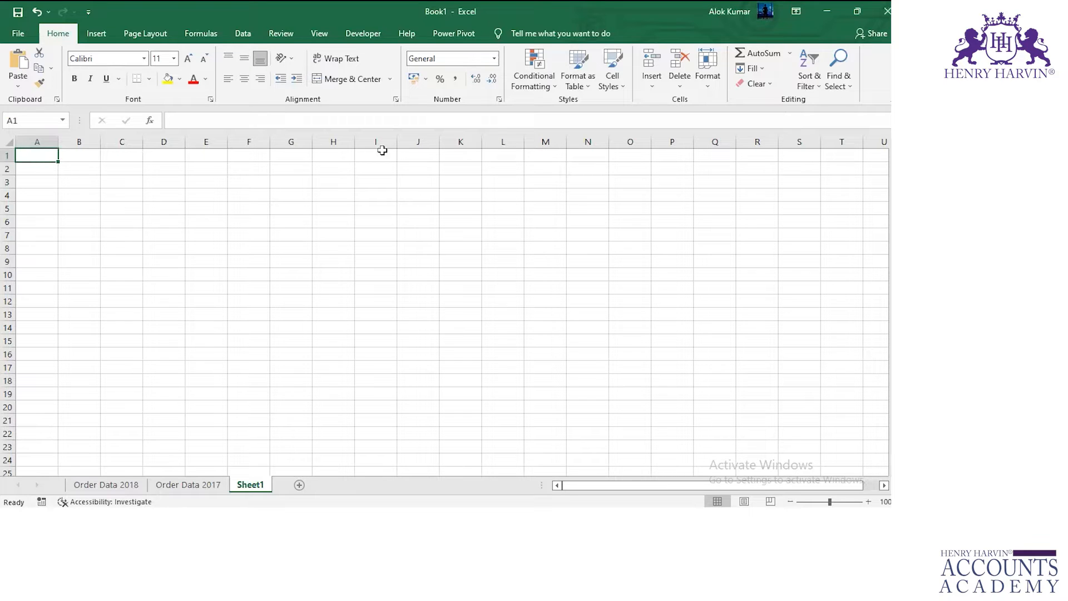
Start a data consolidation at cell A1 of Sheet1 with Sum as the function.
left_click(241, 34)
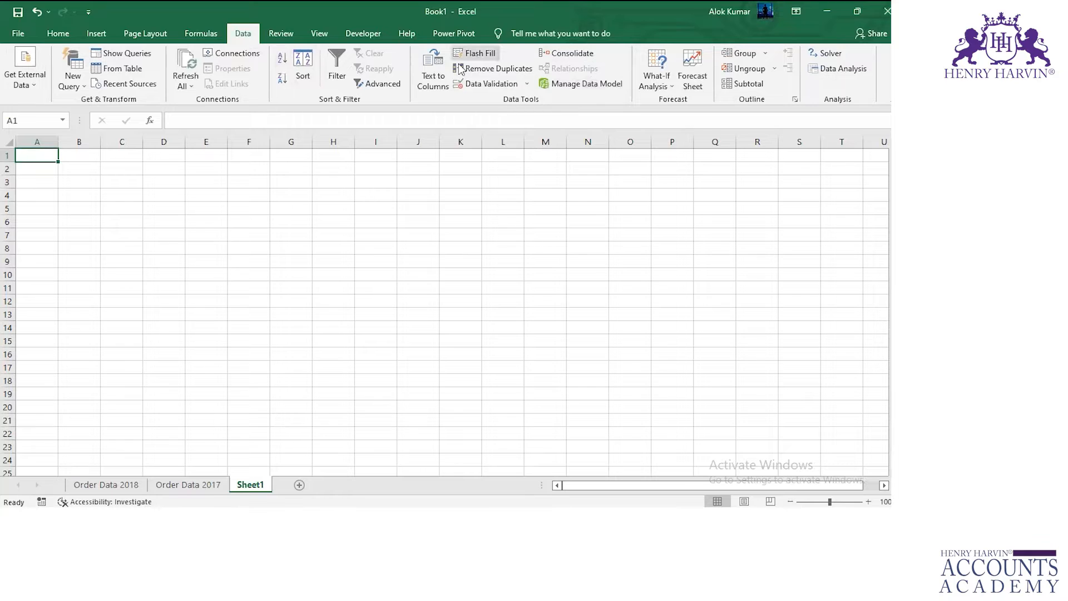
left_click(573, 53)
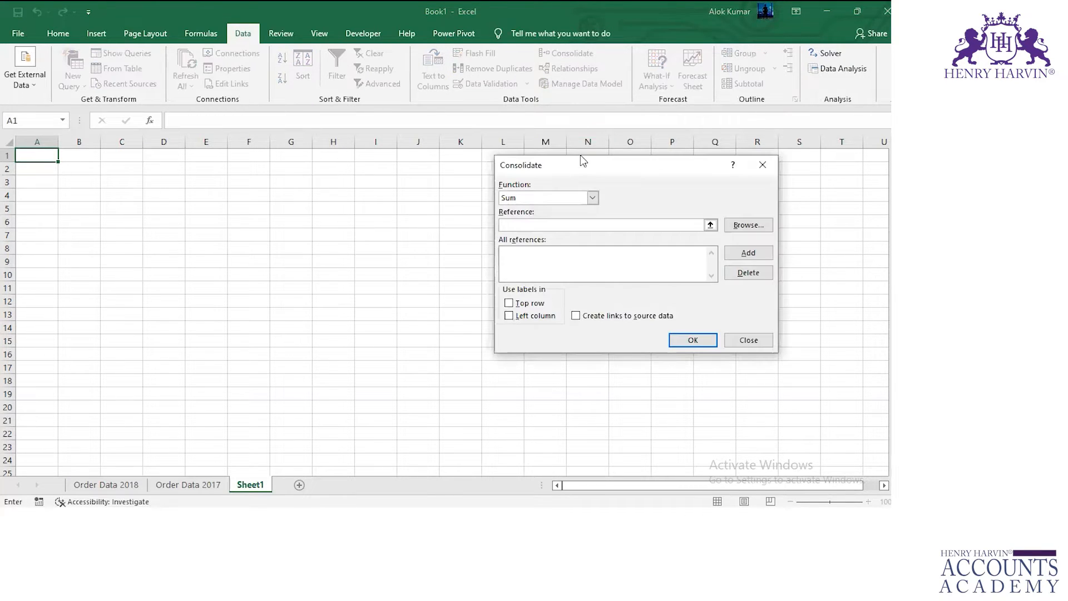
left_click(556, 203)
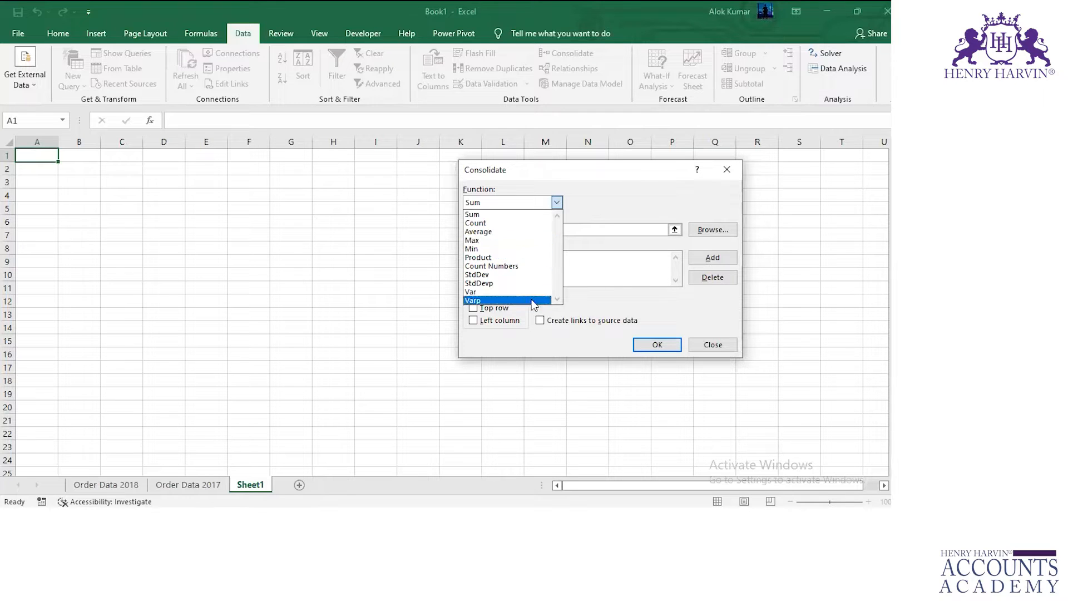
left_click(500, 215)
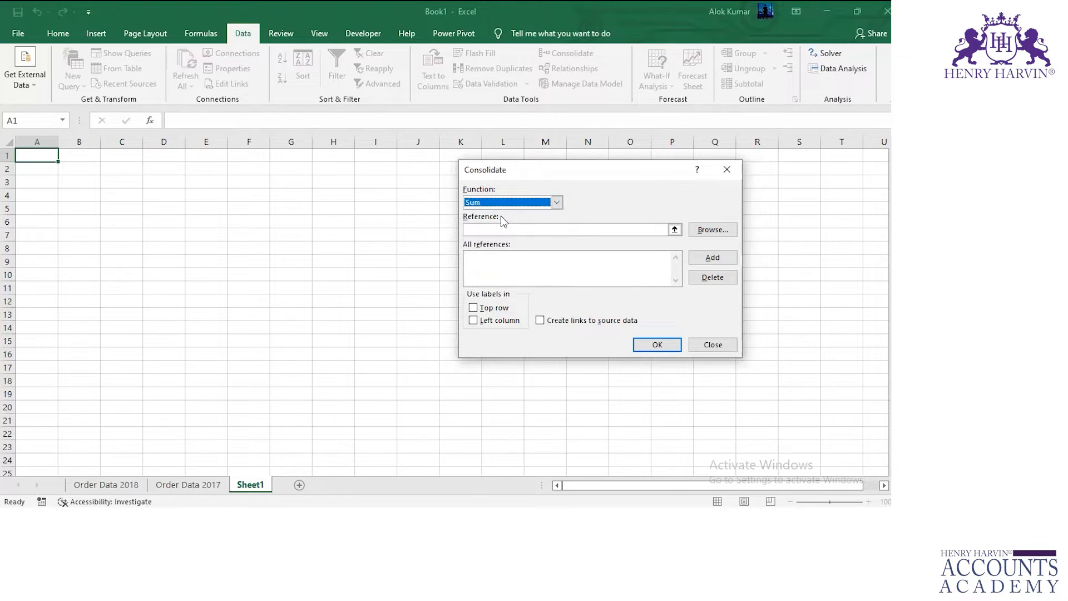
Add the range A1:H817 of the Order Data 2017 sheet to the consolidation references.
left_click(506, 228)
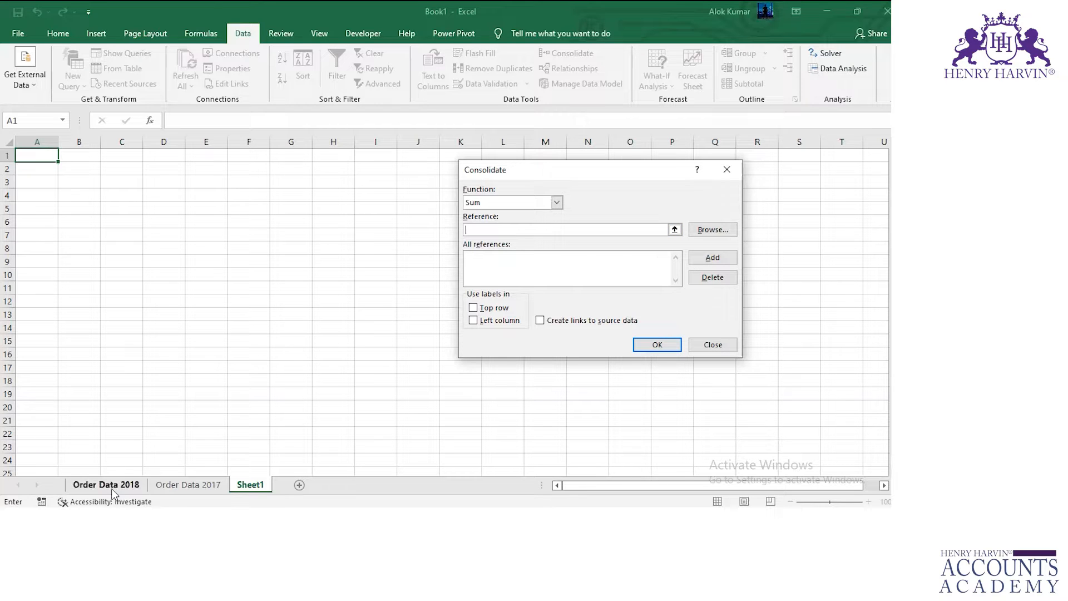
left_click(162, 485)
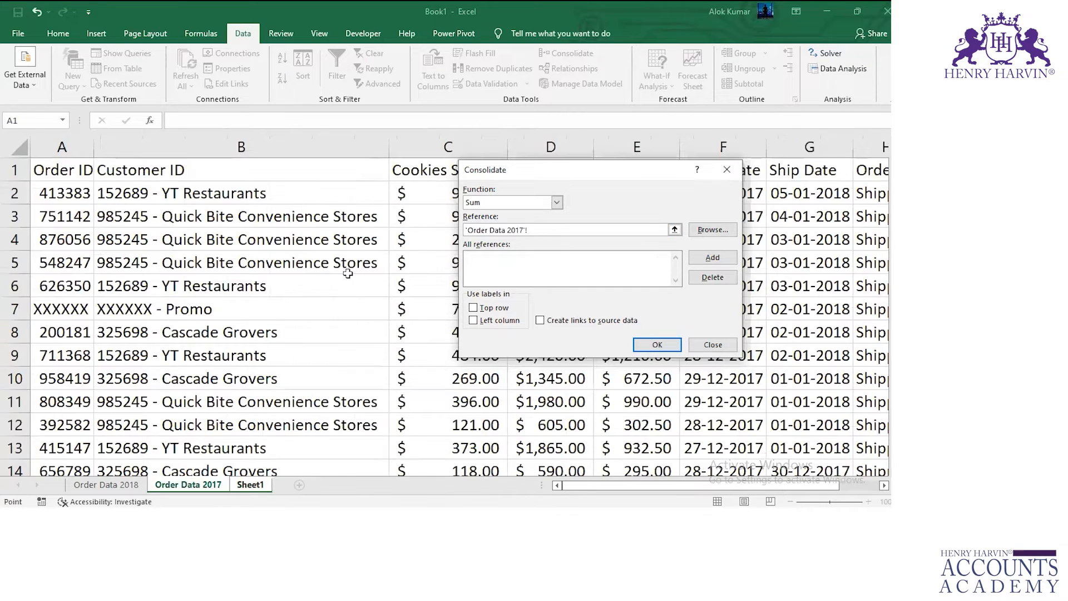
left_click(74, 171)
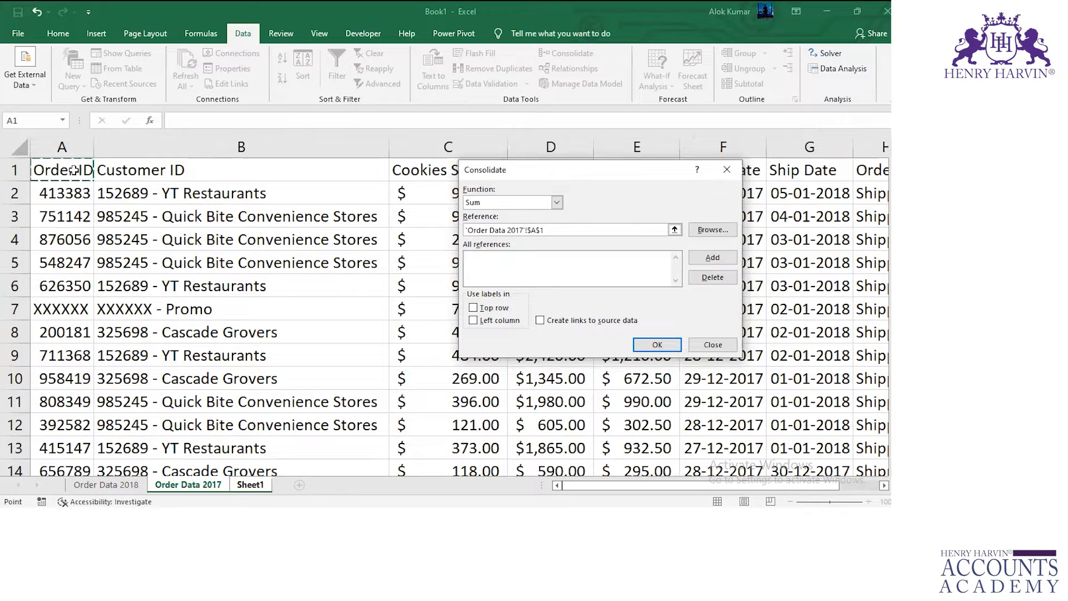
key("ctrl+shift+Right")
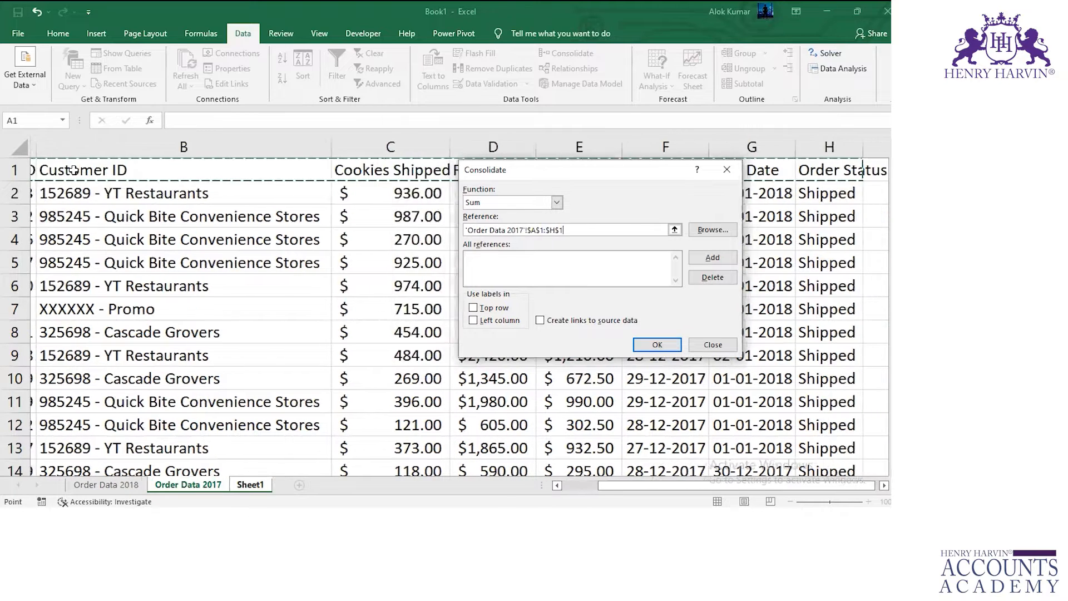
key("ctrl+shift+Down")
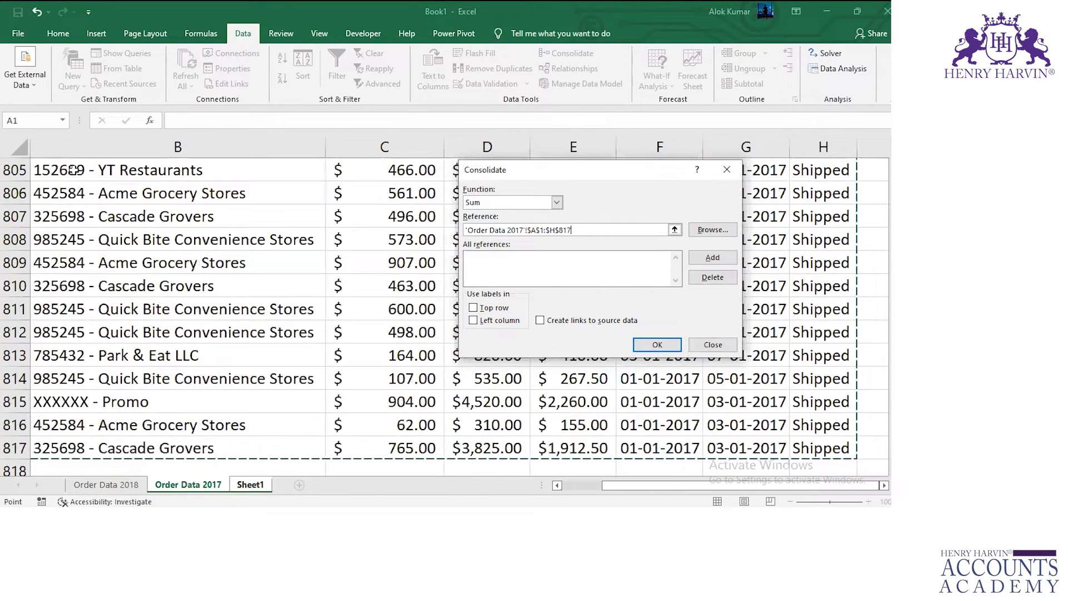
left_click(712, 259)
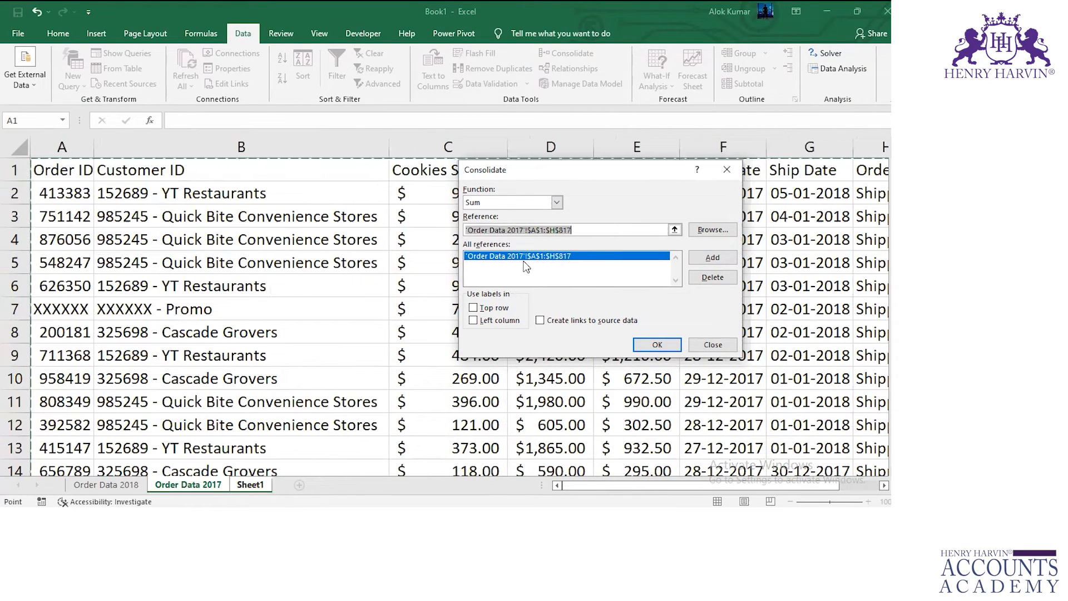
Add the range A1:H817 of the Order Data 2018 sheet as the second consolidation reference.
left_click(97, 486)
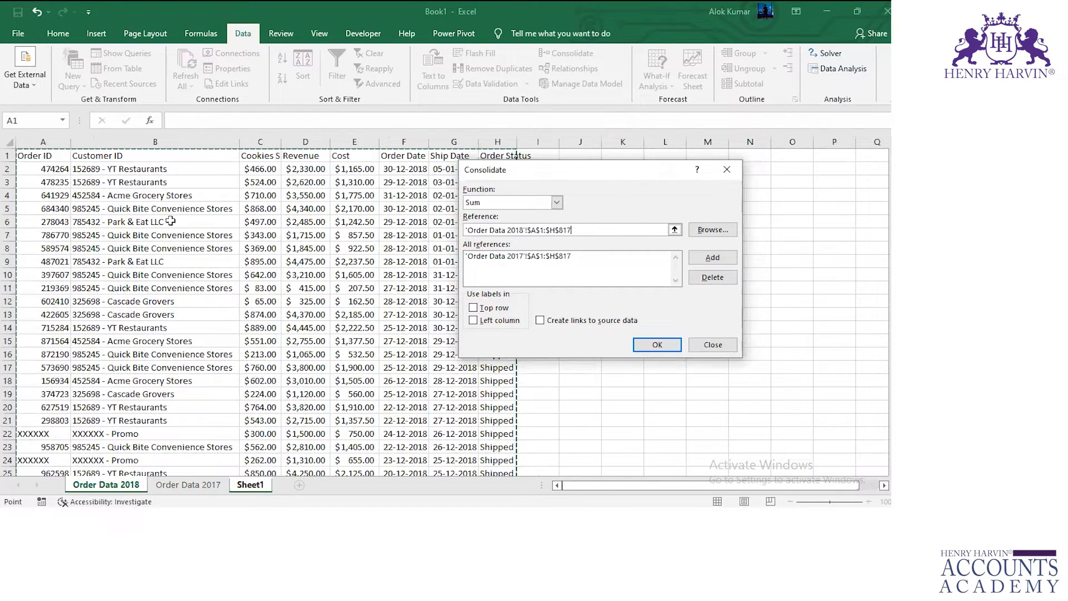
scroll(230, 328, "down", 3)
scroll(230, 327, "down", 20)
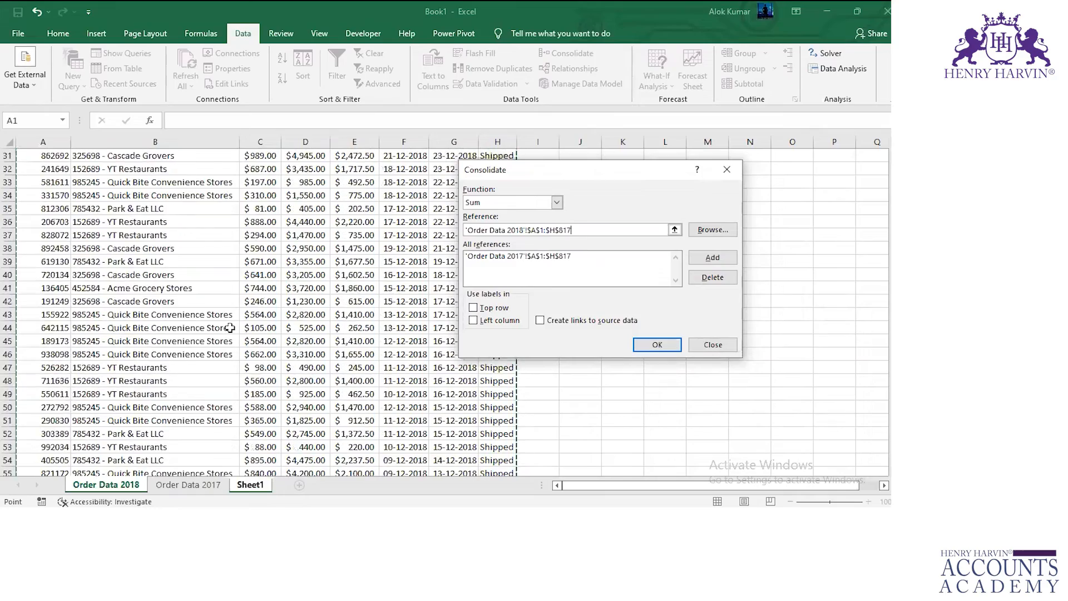
scroll(230, 328, "down", 19)
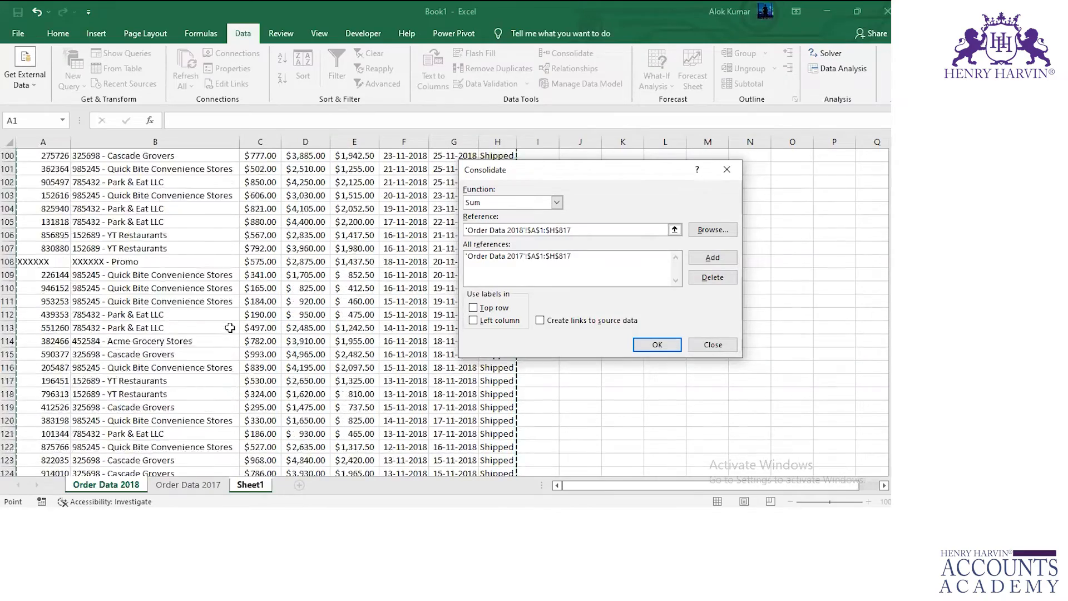
left_click(729, 263)
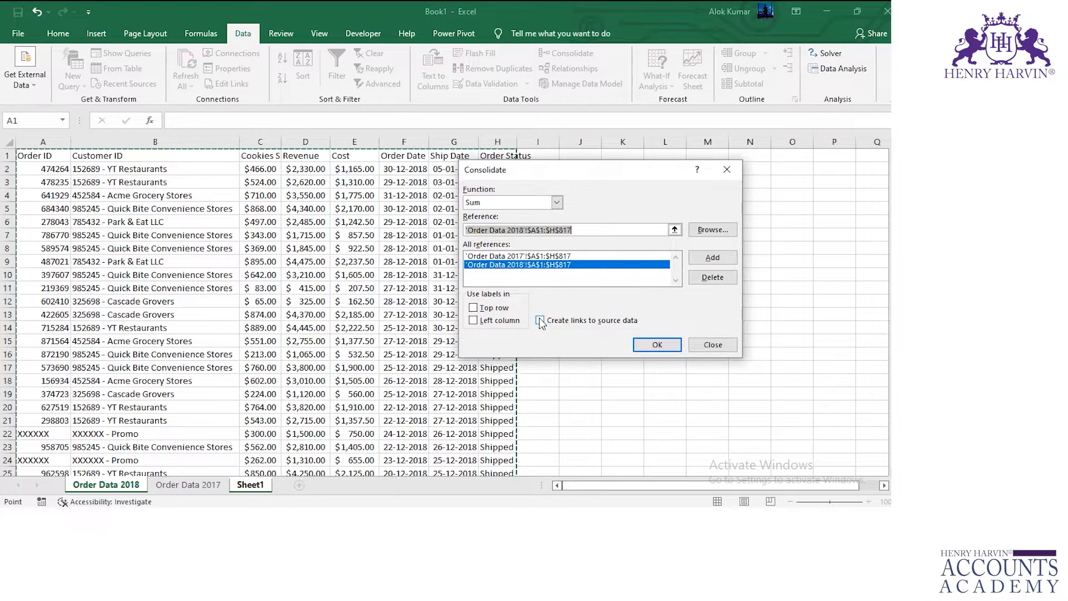
Use the top row as labels and run the consolidation into Sheet1.
left_click(476, 309)
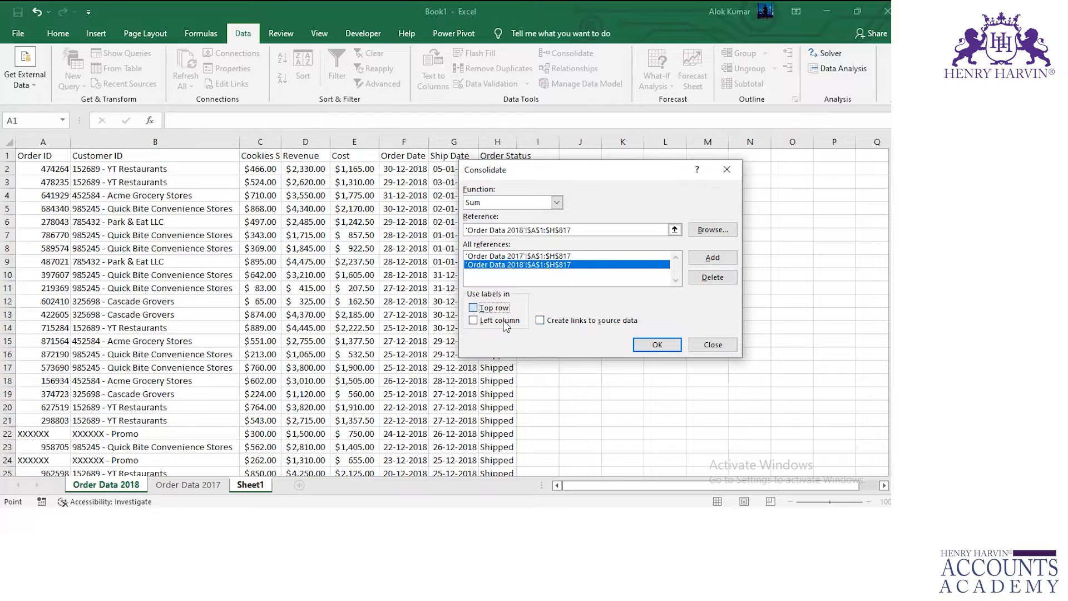
left_click(657, 345)
Autofit the widths of columns A through G on Sheet1, and select cell B2.
double_click(313, 141)
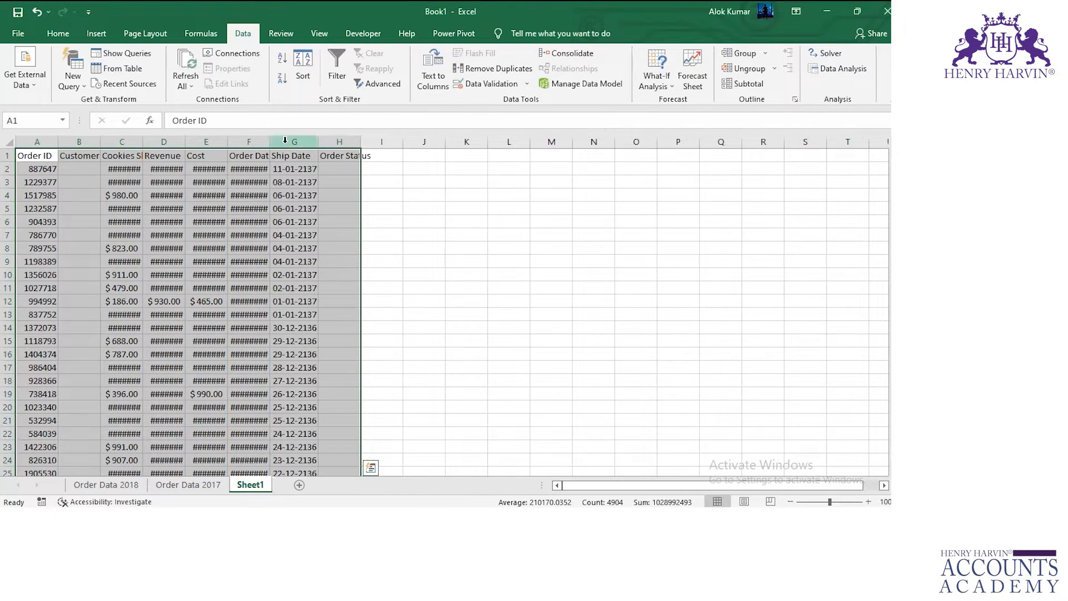
left_click_drag(270, 140, 265, 139)
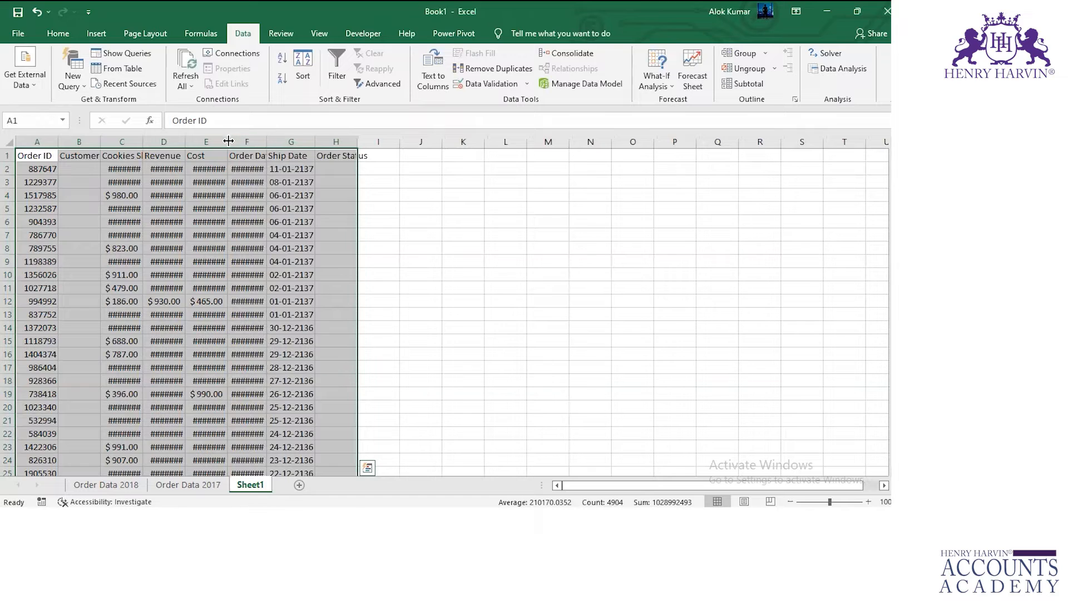
double_click(228, 142)
double_click(273, 142)
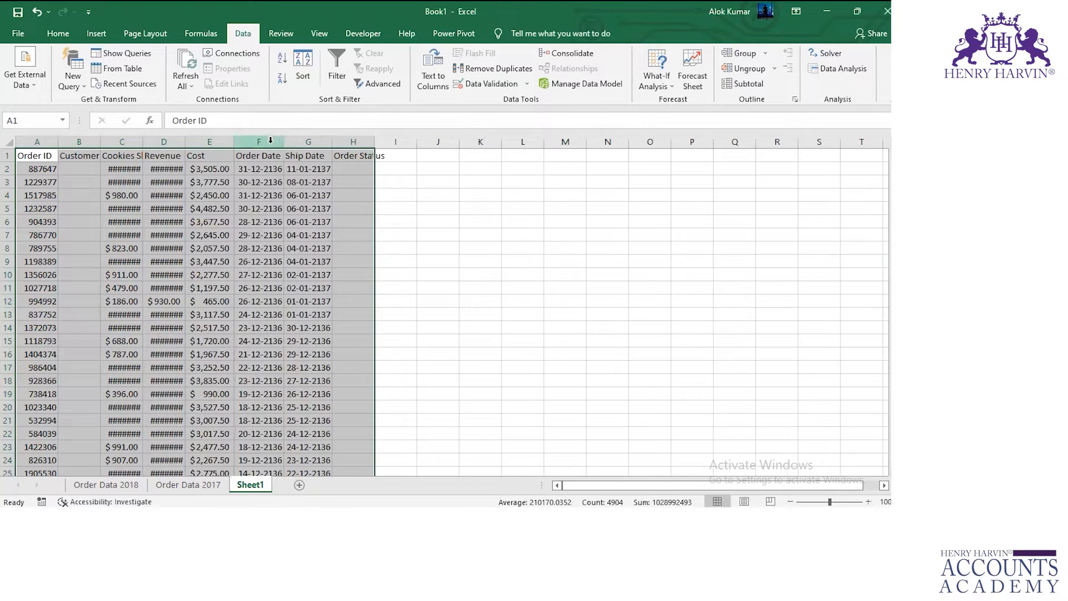
double_click(188, 141)
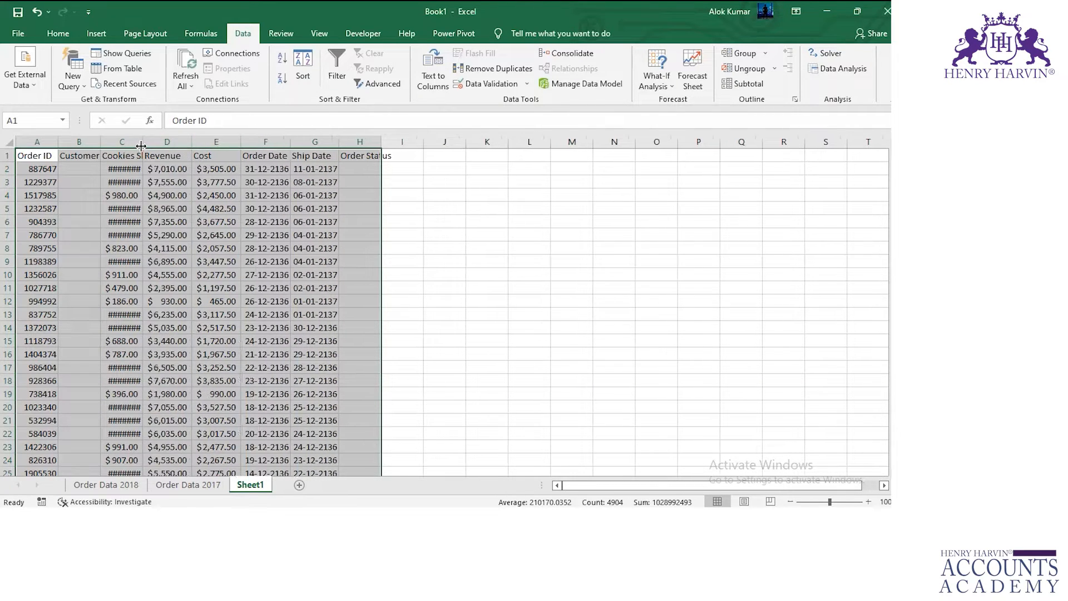
double_click(143, 141)
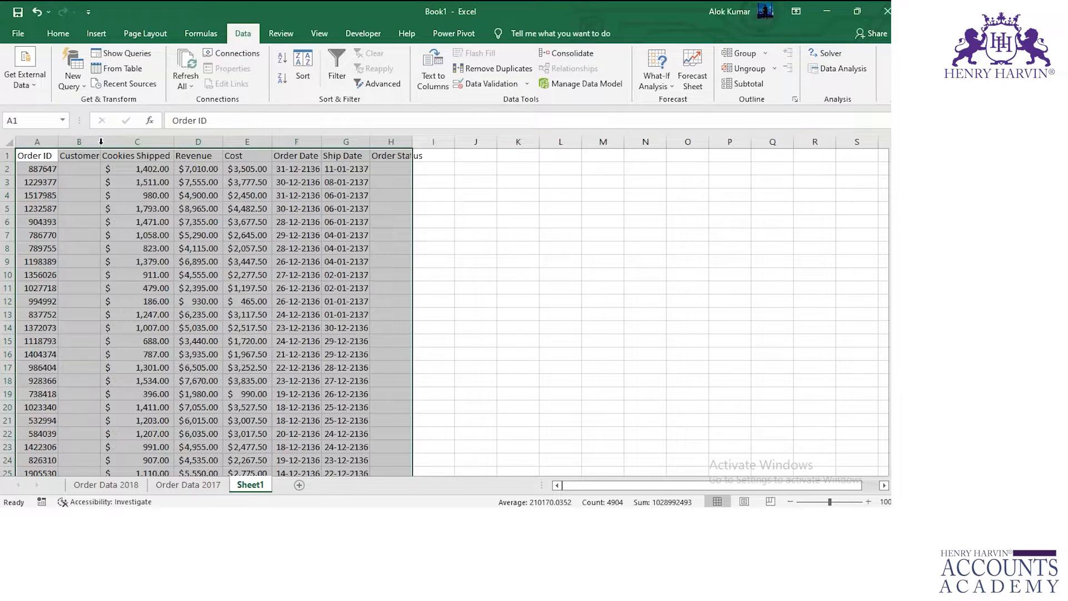
double_click(100, 141)
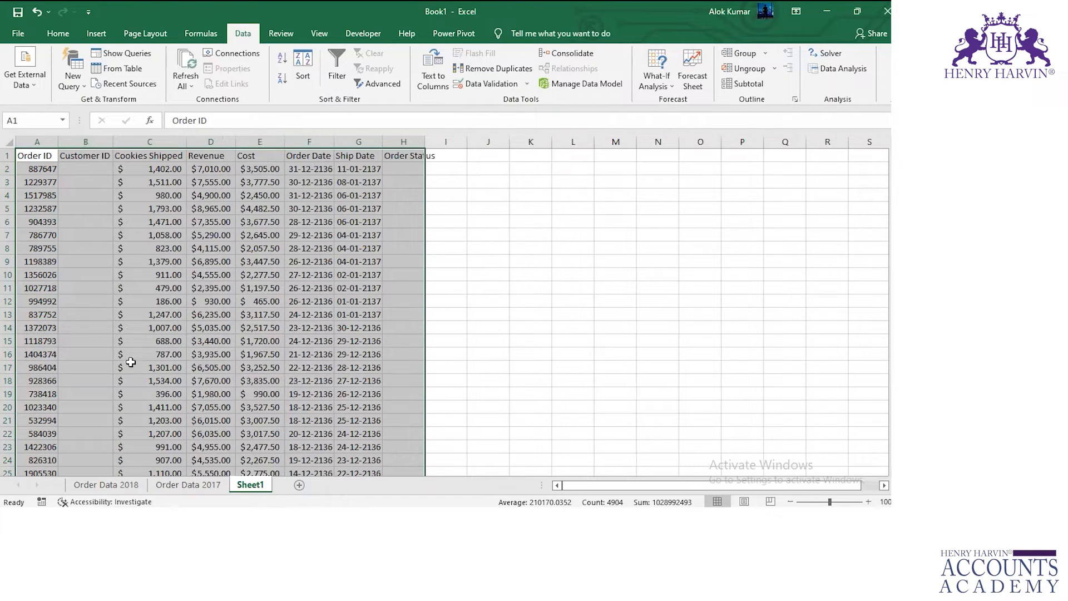
double_click(58, 141)
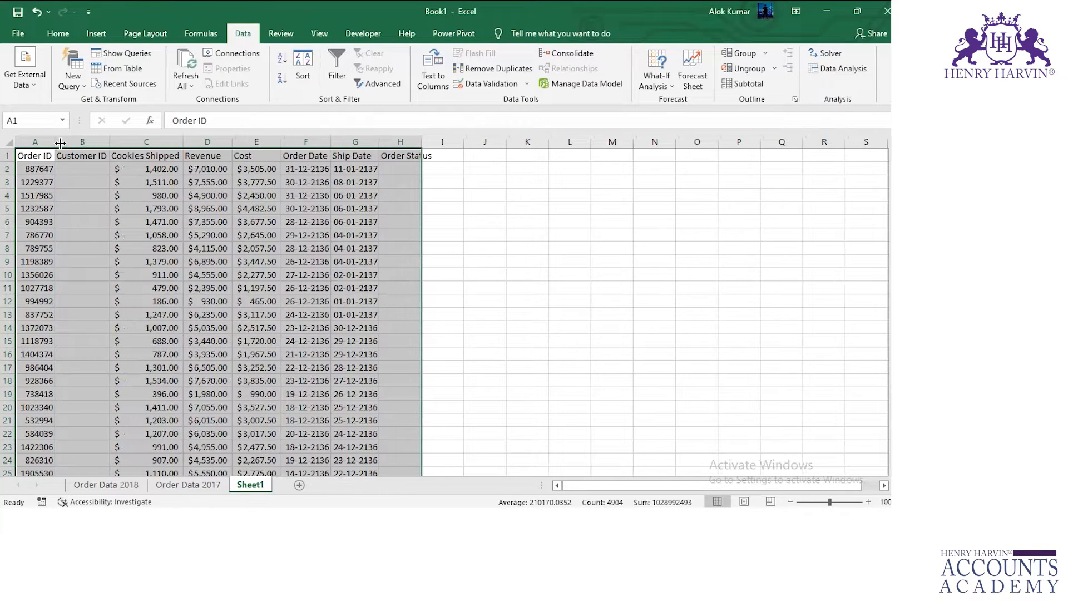
left_click(79, 170)
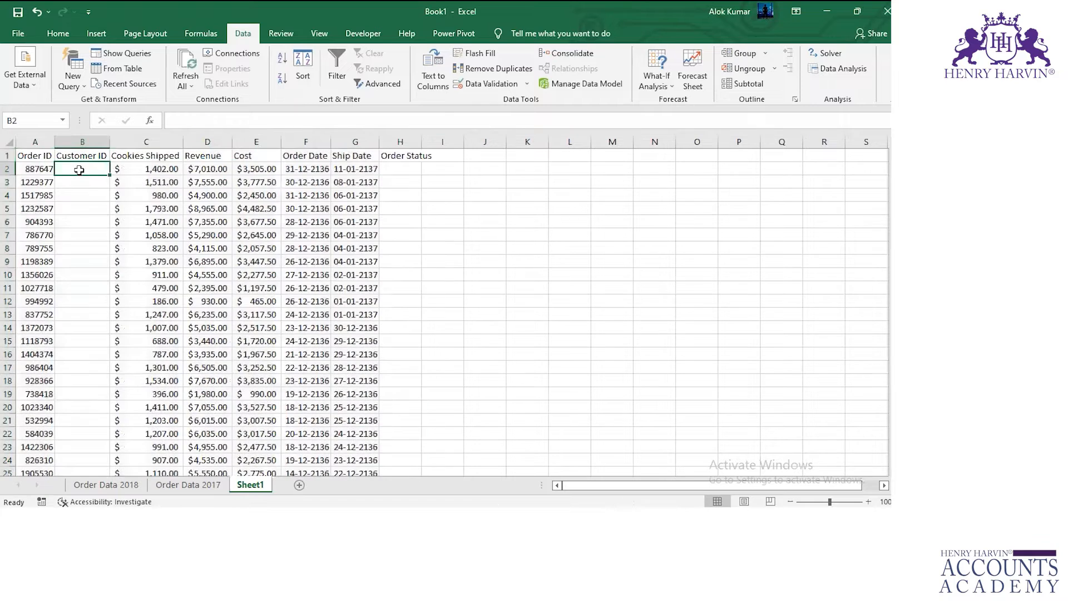
Autofit the width of column H on the Order Data 2018 sheet and select cell H2.
left_click(394, 165)
left_click(74, 172)
key("alt+Tab")
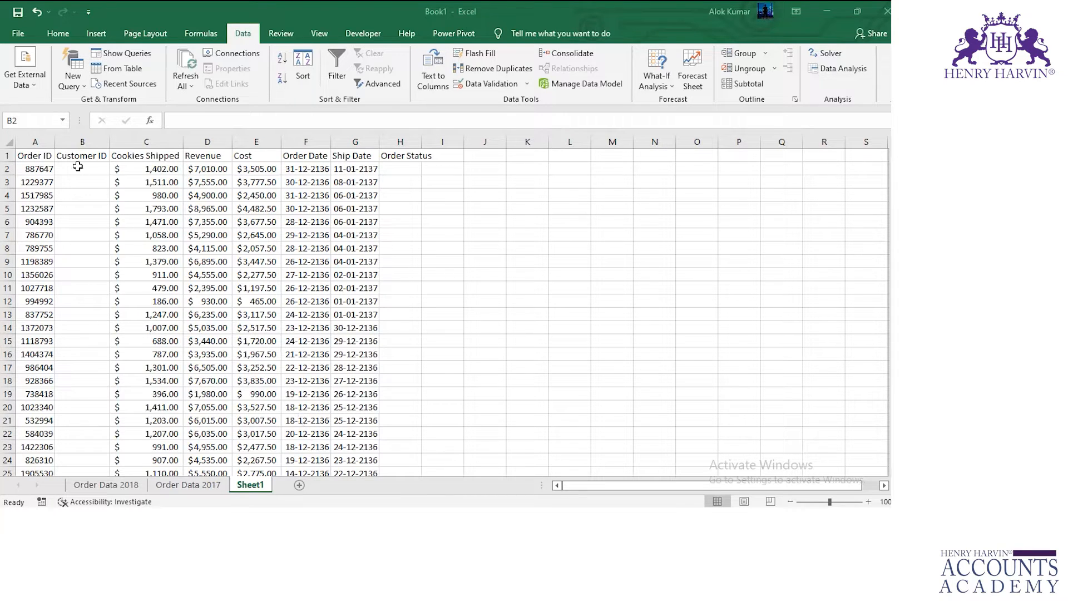
left_click(106, 484)
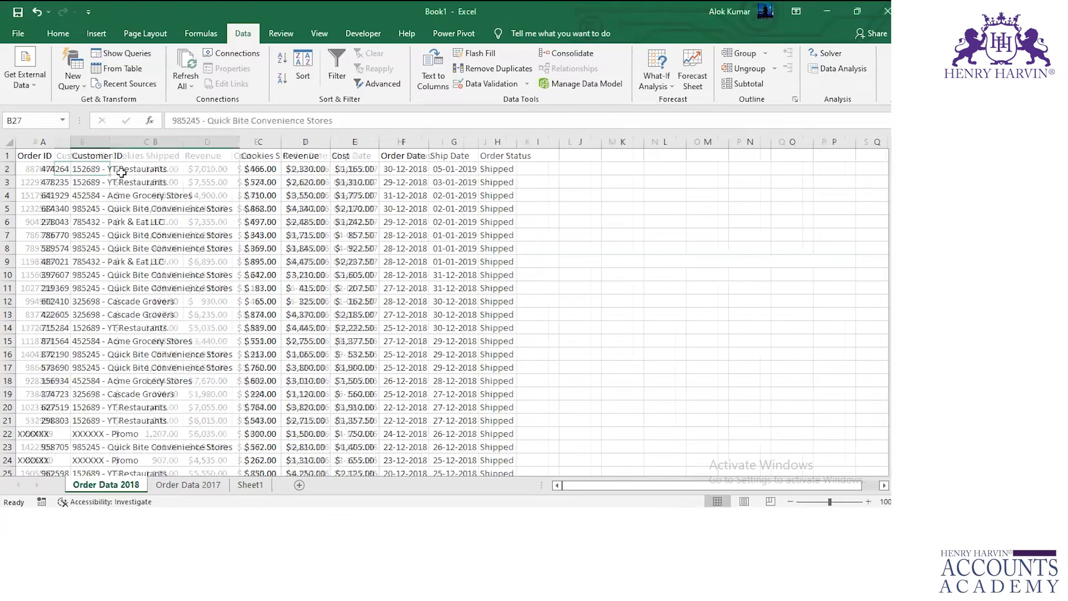
left_click(121, 171)
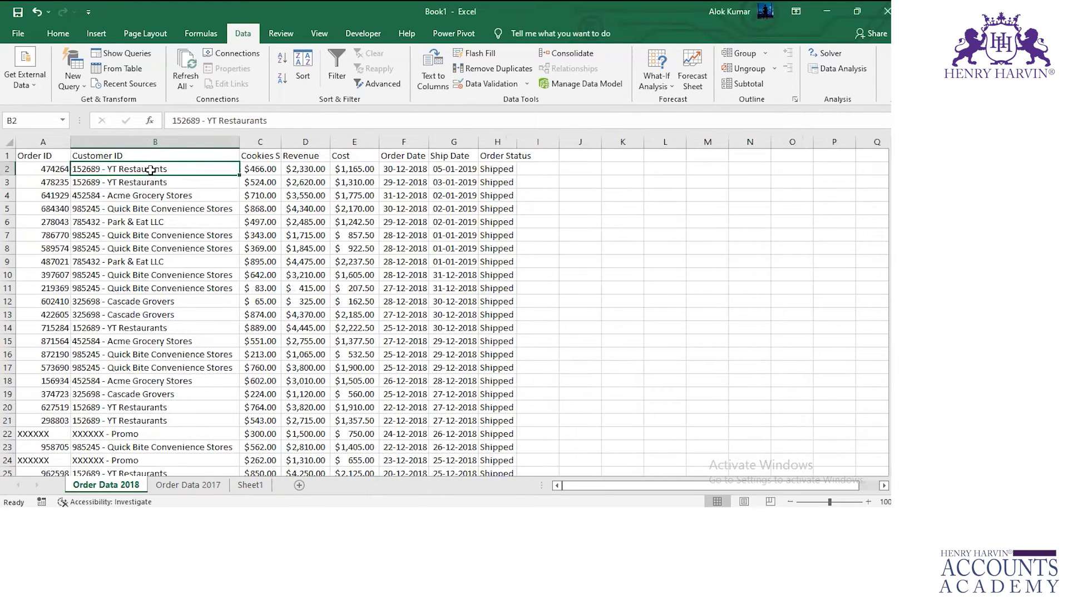
double_click(518, 142)
left_click(507, 167)
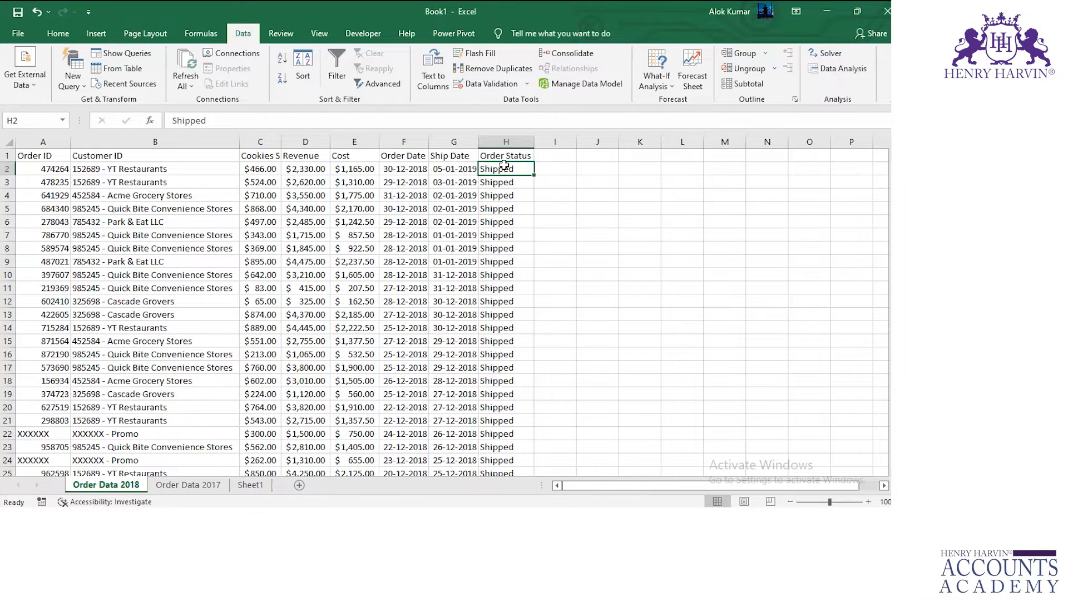
key("alt+Tab")
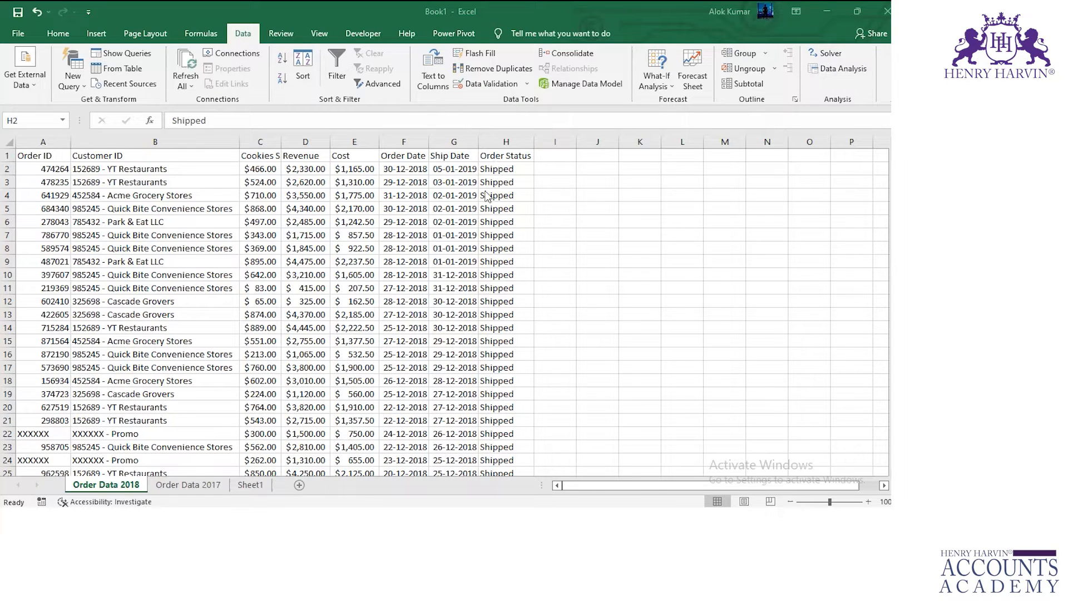
key("alt+Tab")
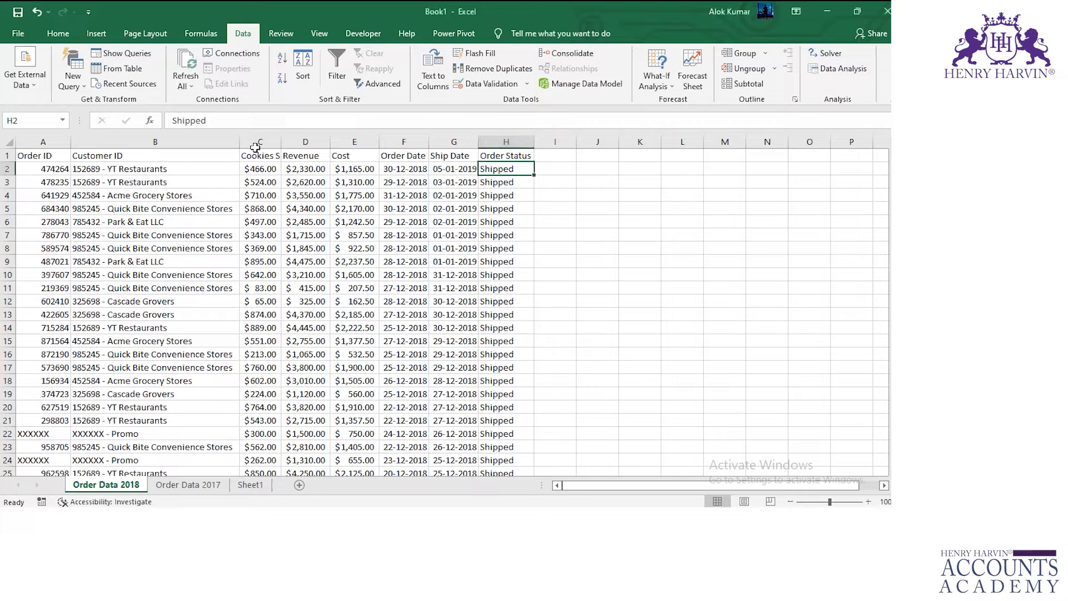
Compare the Customer ID and Order ID columns of the two yearly sheets with the consolidated data on Sheet1.
left_click(118, 140)
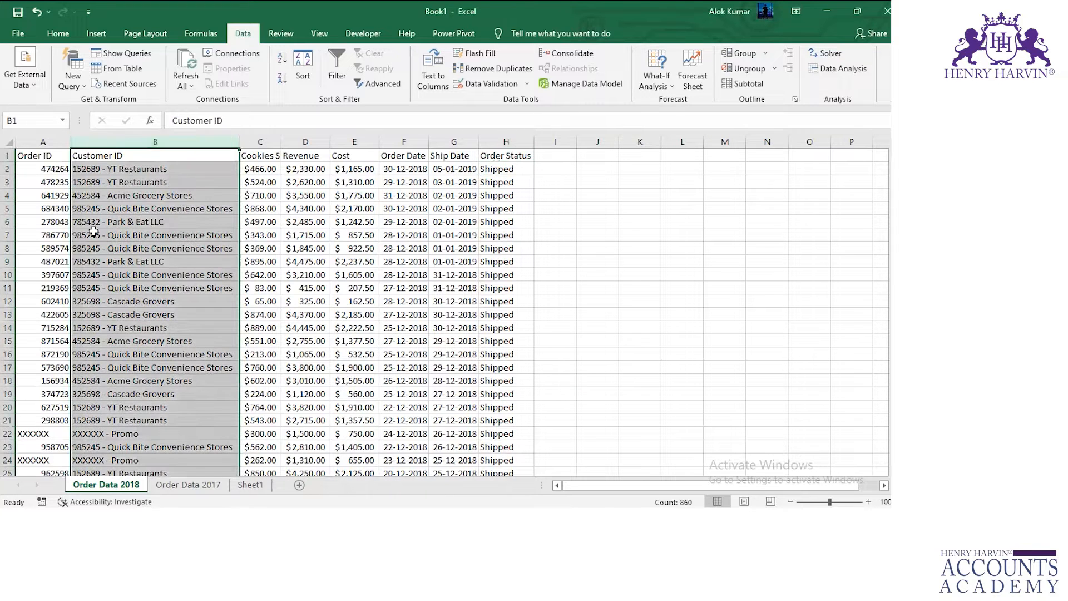
left_click(250, 485)
left_click(47, 168)
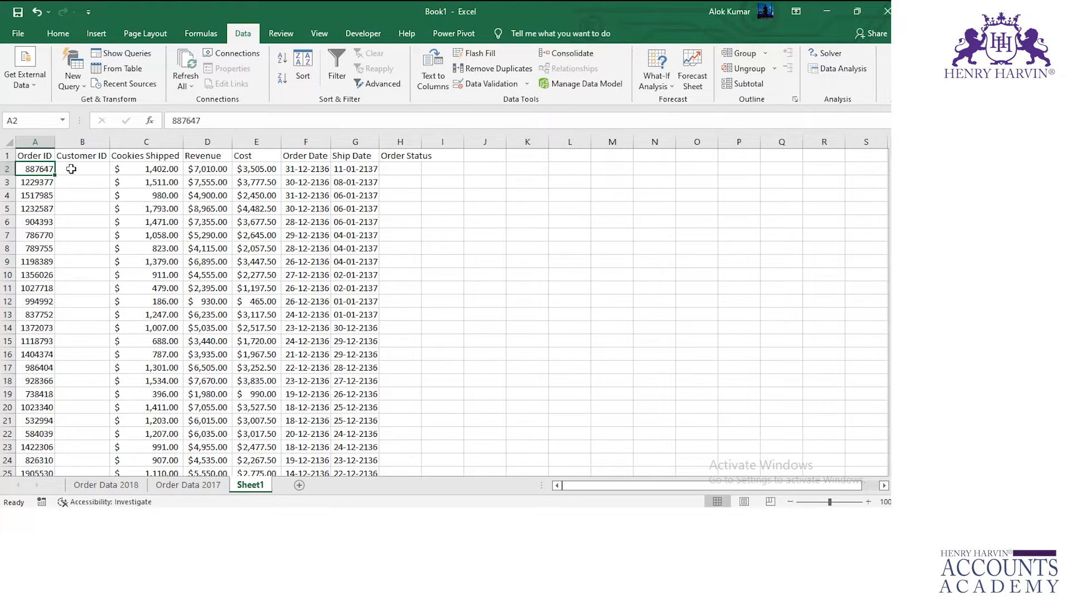
left_click(172, 485)
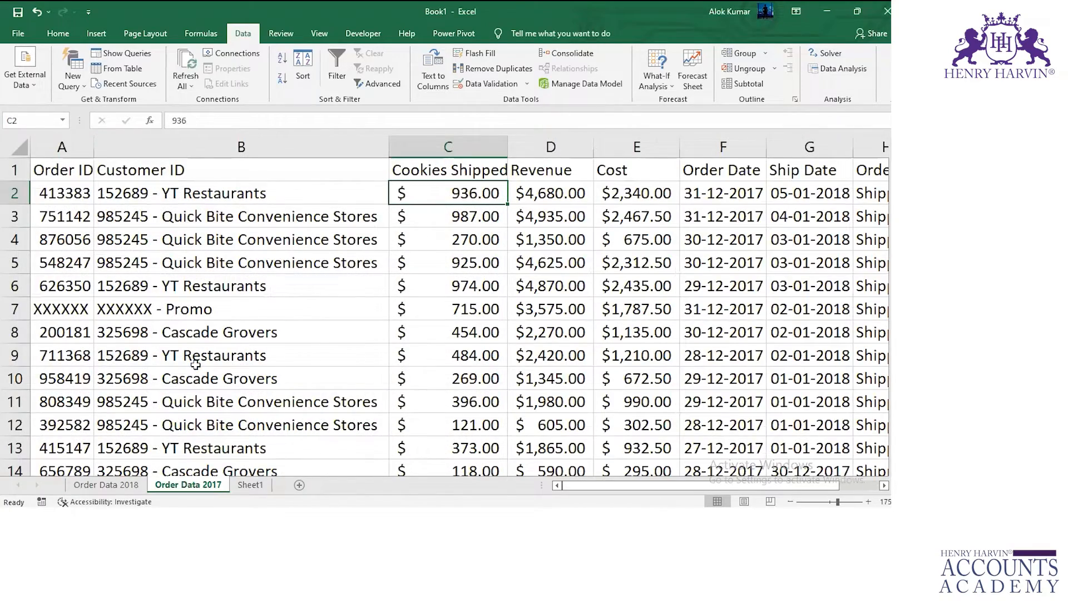
scroll(195, 365, "down", 4, "ctrl")
left_click(124, 485)
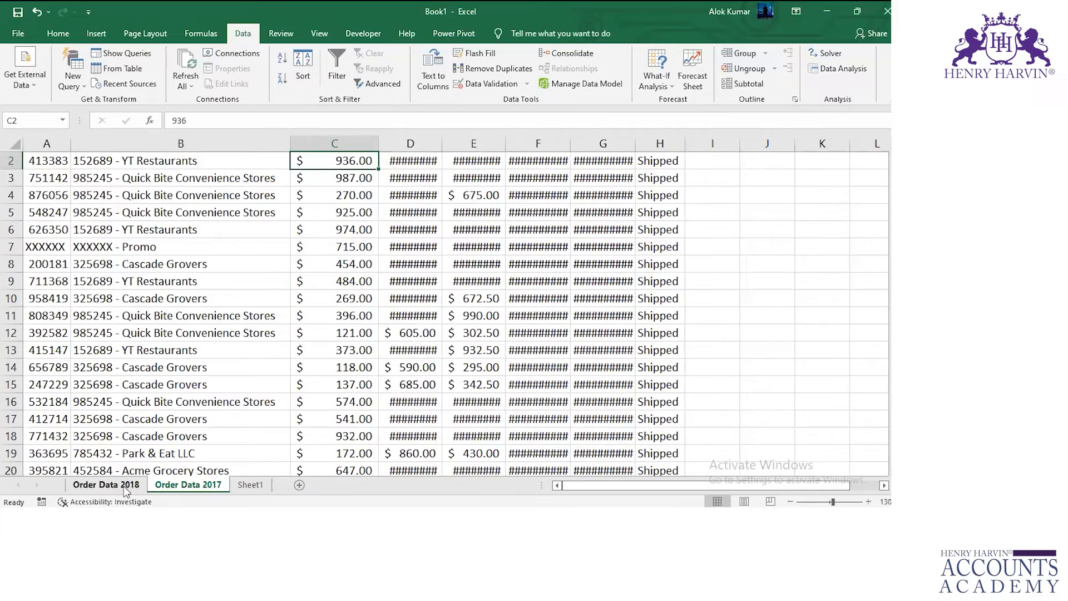
left_click(189, 485)
left_click(251, 485)
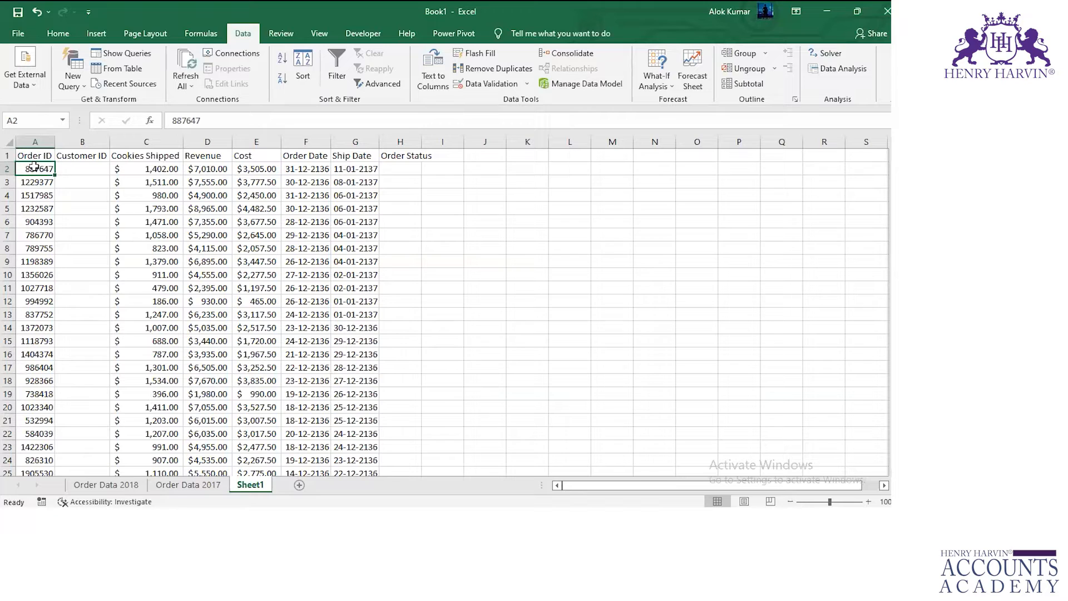
left_click(187, 485)
left_click(250, 485)
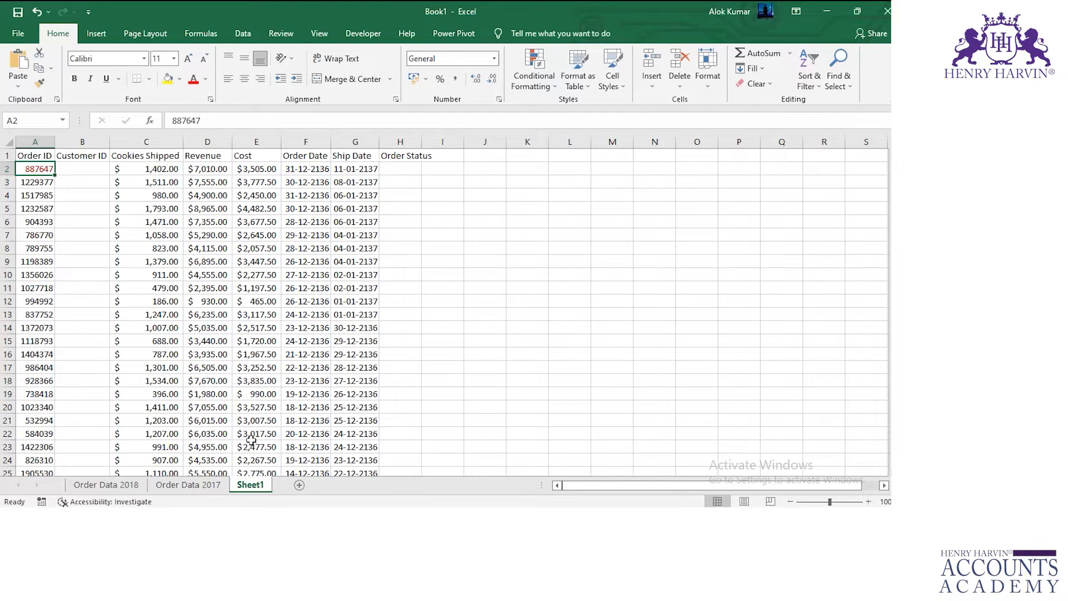
Select cell A10 on Order Data 2018 and review the first rows of both yearly sheets against Sheet1.
left_click(192, 485)
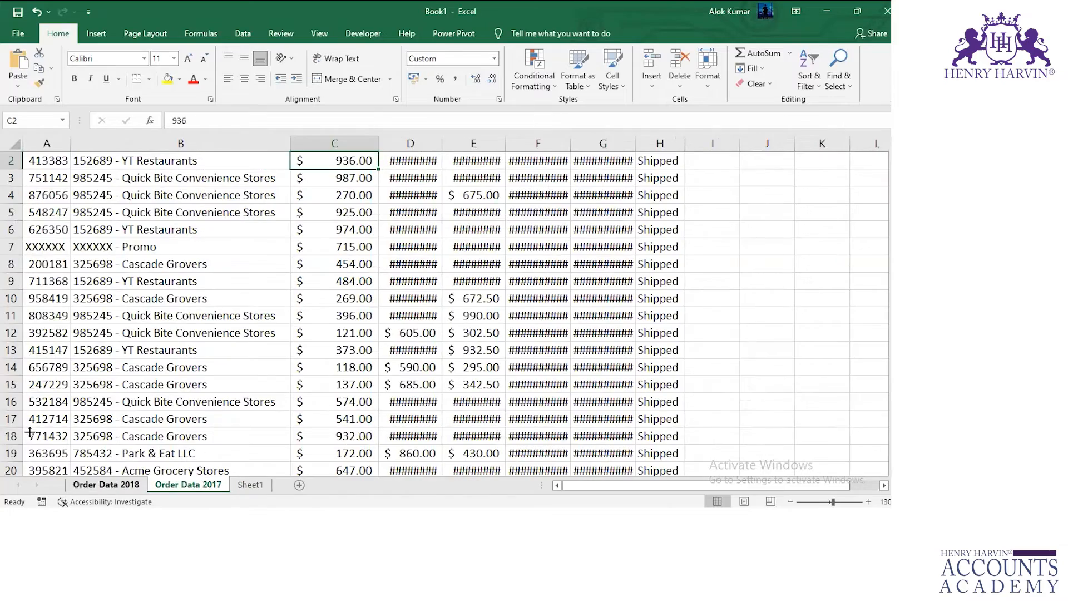
left_click(123, 486)
left_click(55, 274)
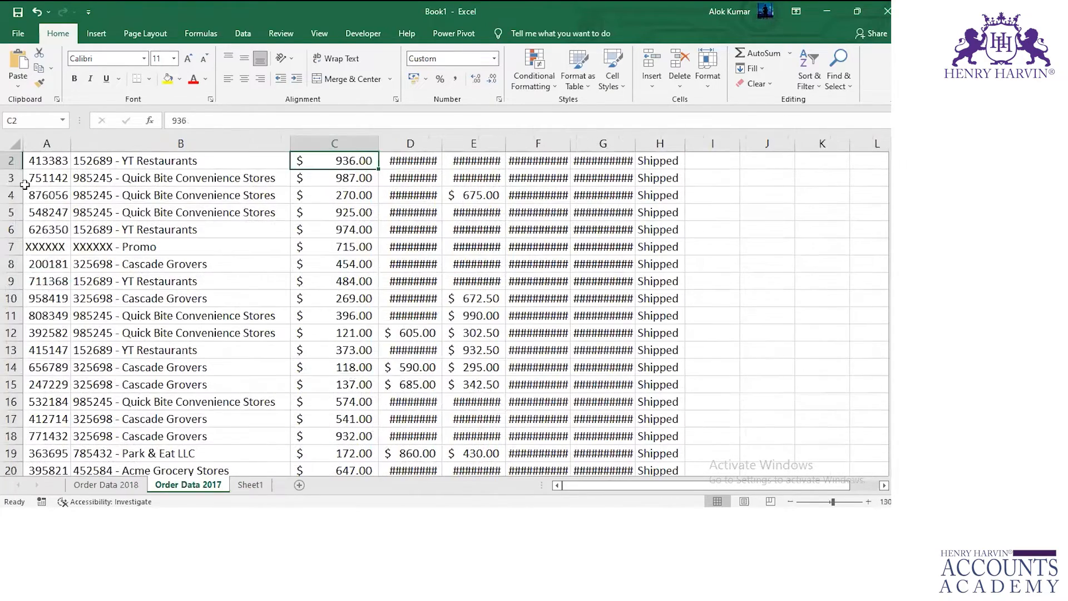
scroll(215, 442, "up", 1)
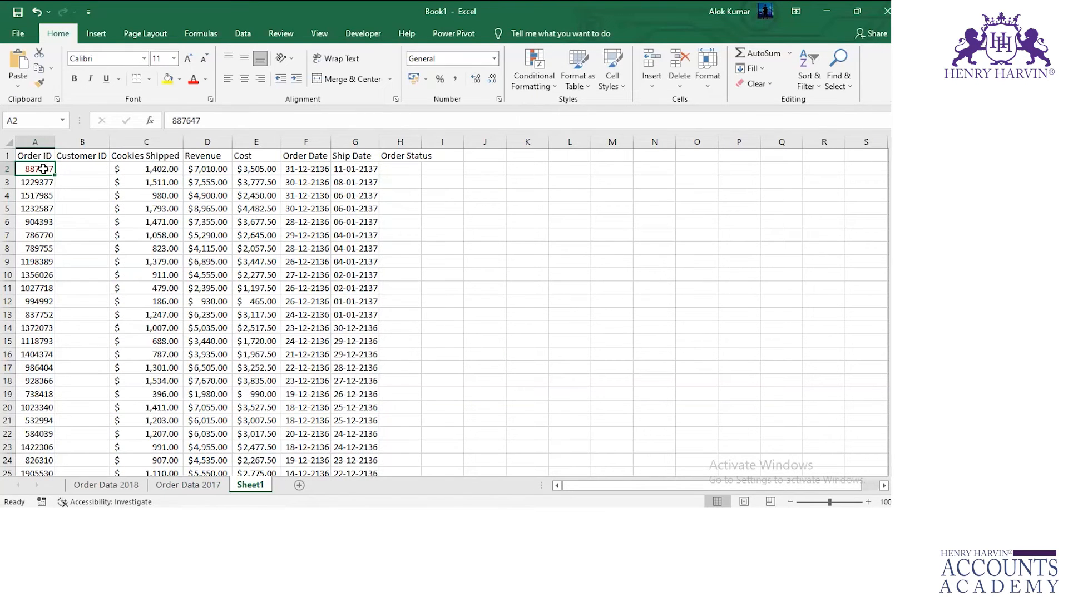
left_click(114, 487)
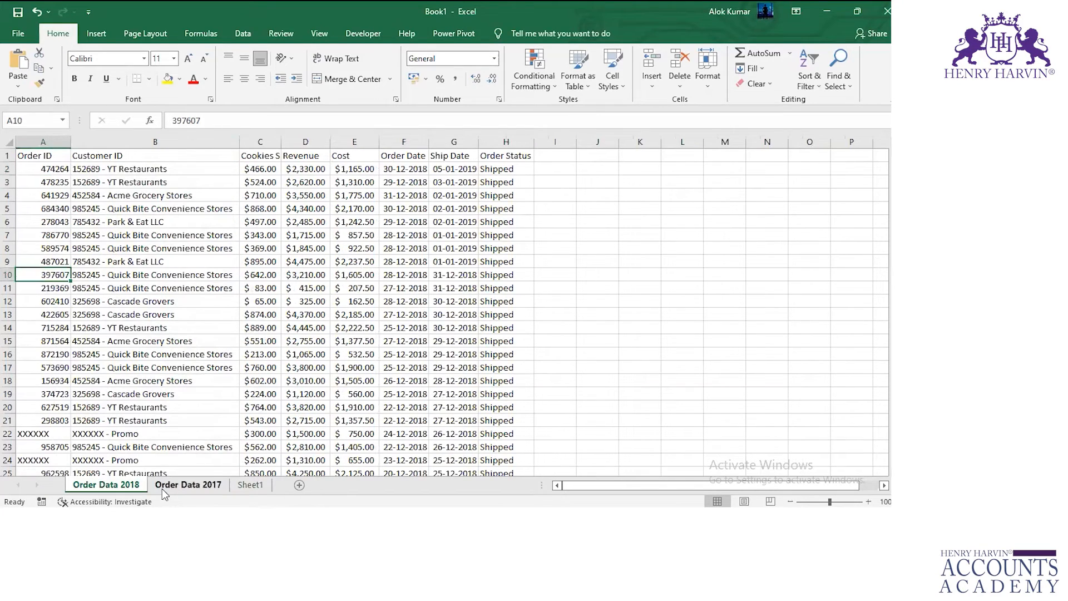
left_click(186, 488)
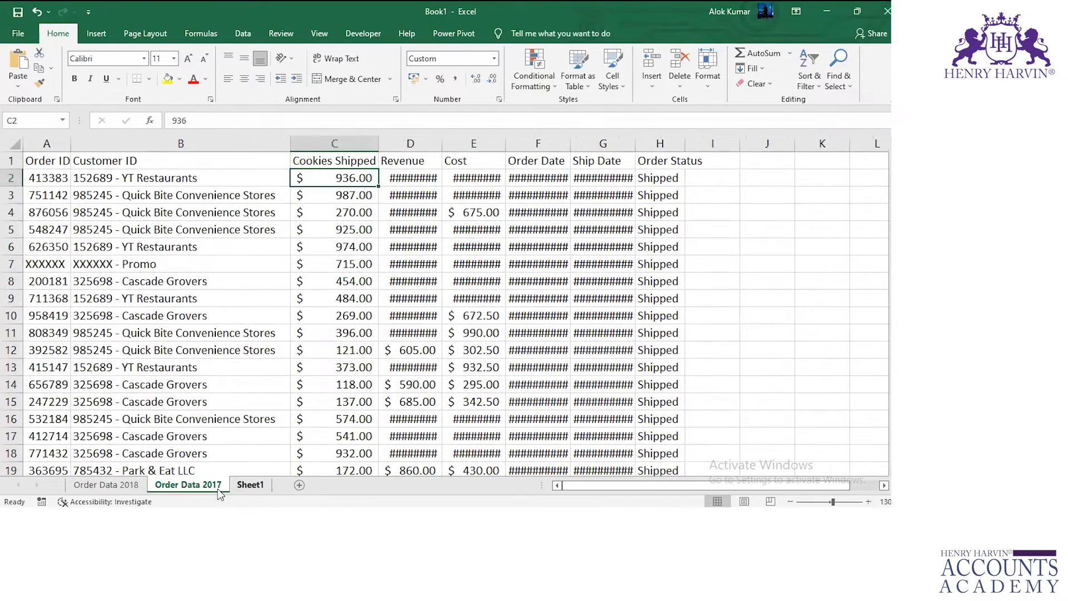
key("ctrl+Page_Down")
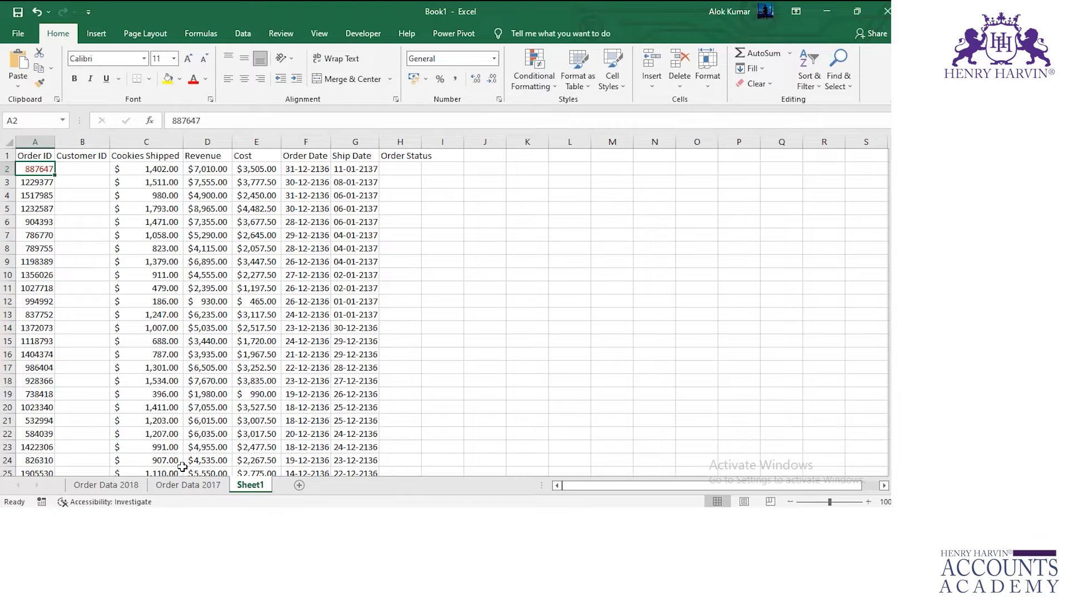
Enter ='Order Data 2017'!A2+'Order Data 2018'!A2 in cell H2 of Sheet1 and fill the formula down to H19.
left_click(165, 480)
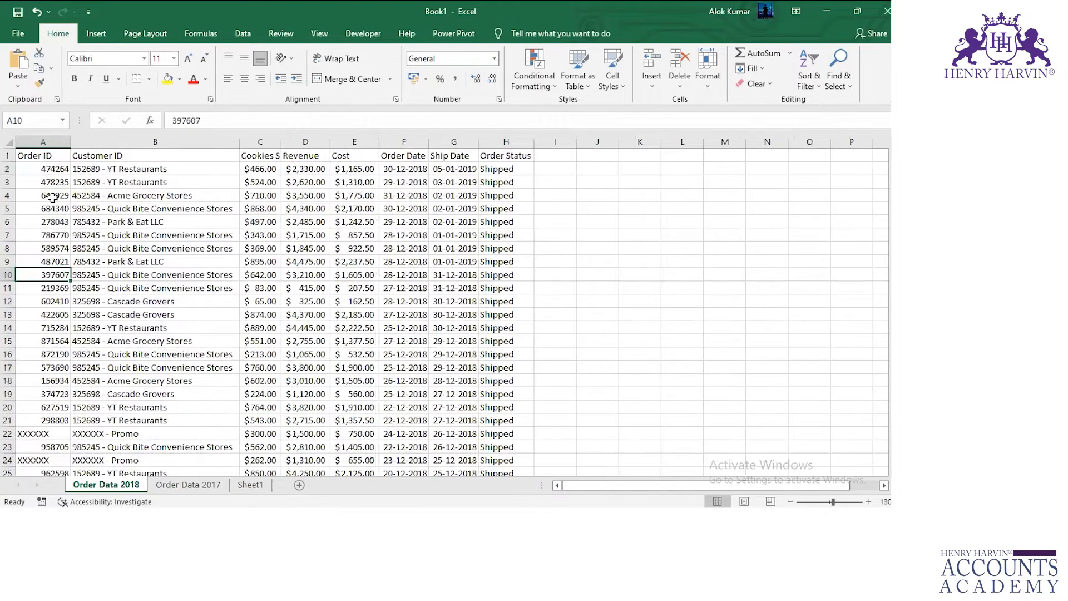
left_click(43, 167)
key("Return")
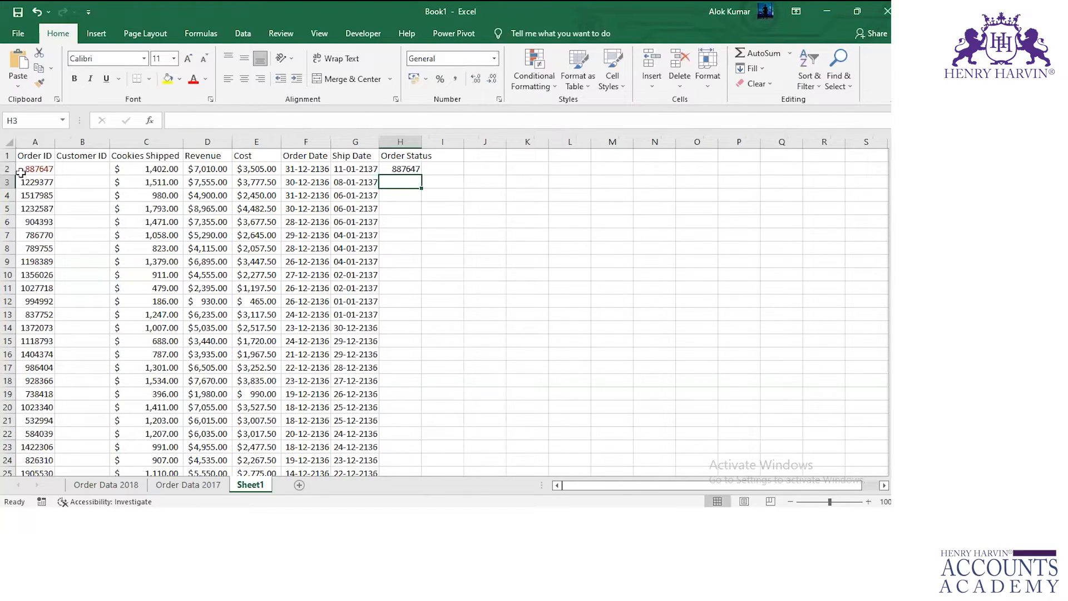
left_click(414, 171)
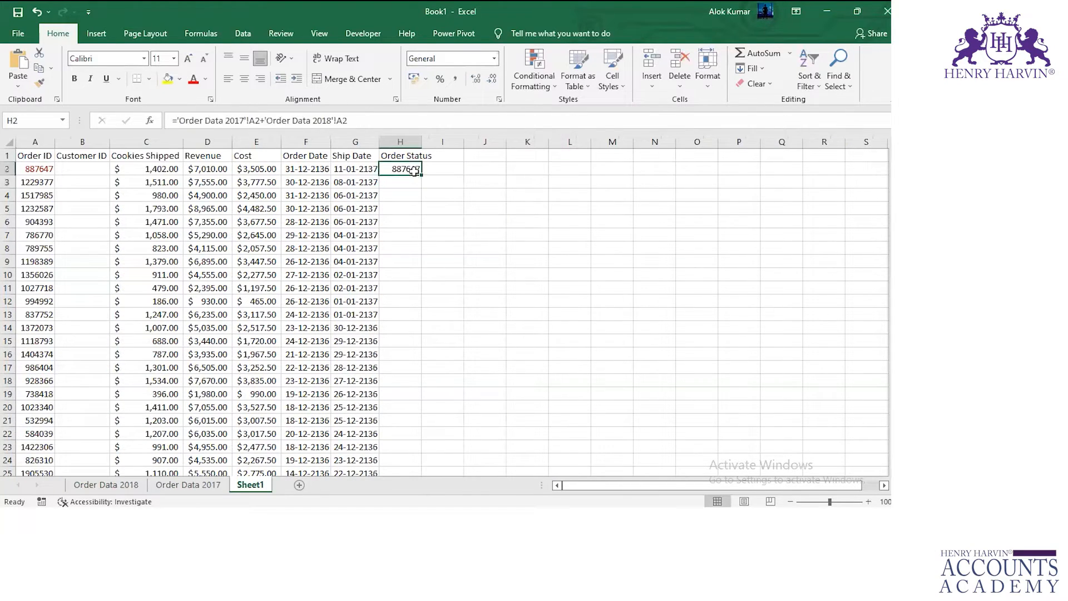
left_click_drag(421, 174, 393, 396)
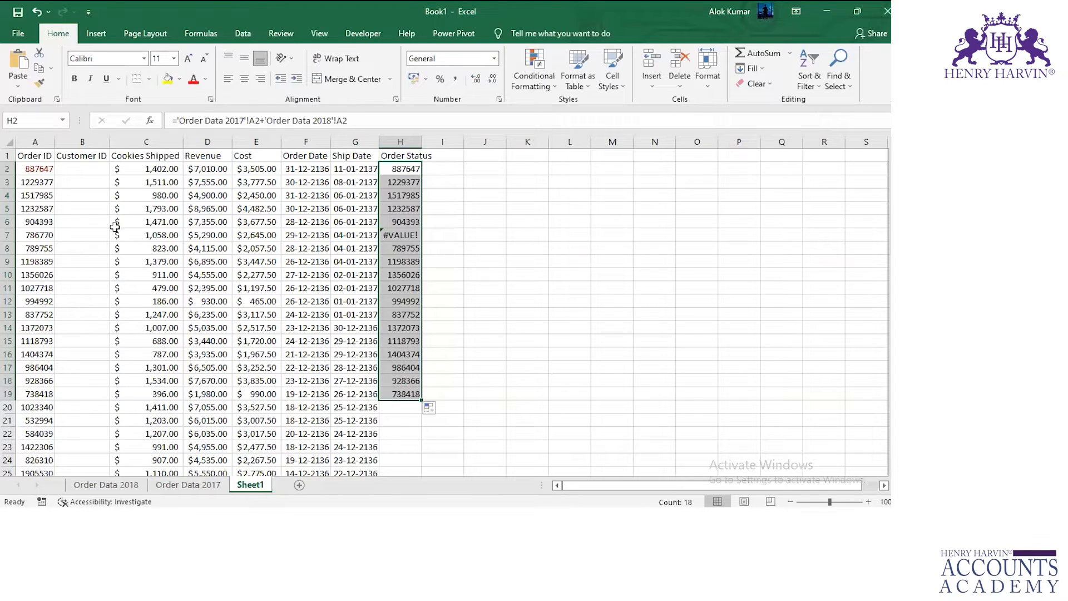
Check the formula in H7 of Sheet1 against cell A7 on Sheet1, Order Data 2017 and Order Data 2018.
left_click(414, 237)
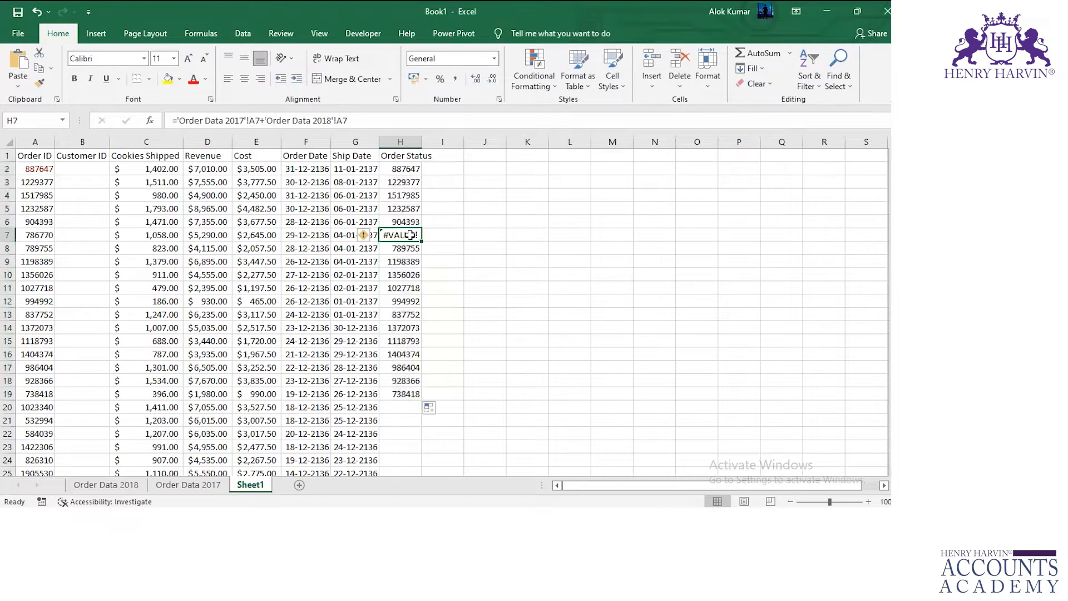
left_click(31, 233)
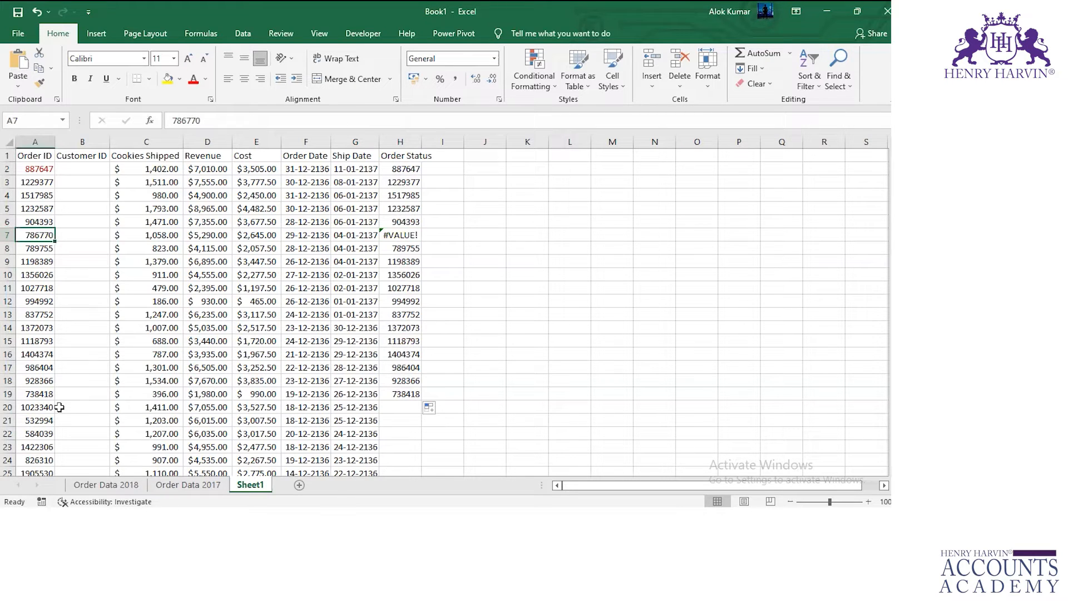
left_click(180, 488)
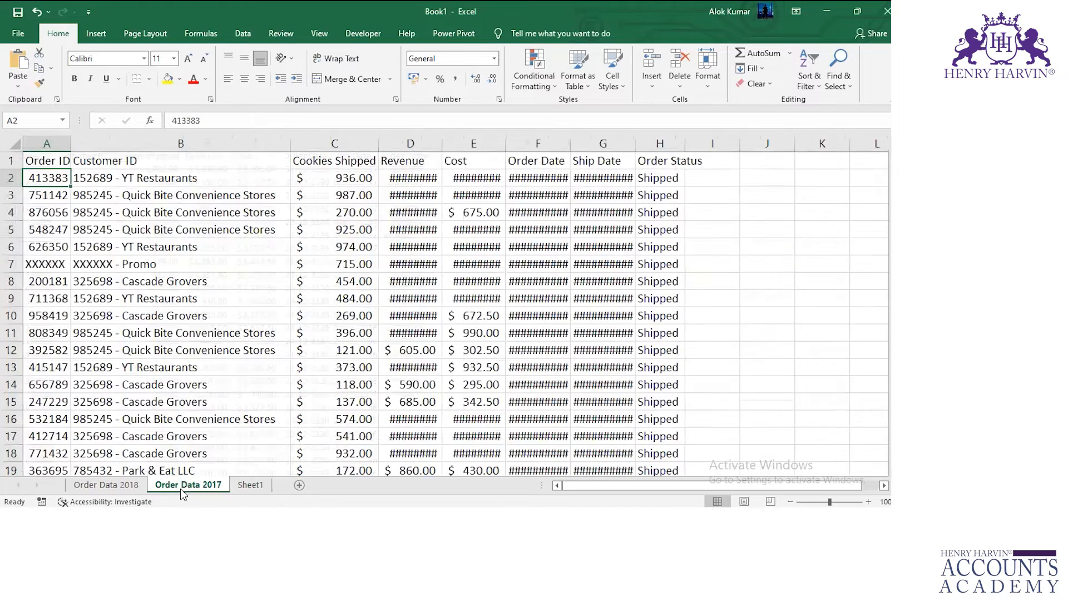
left_click(52, 266)
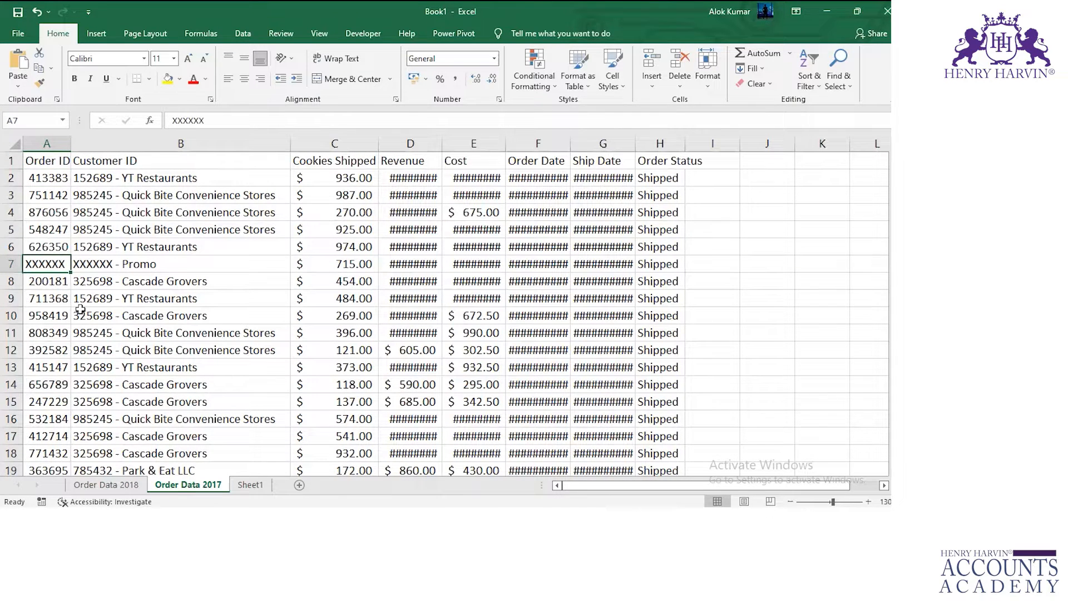
key("ctrl+Page_Up")
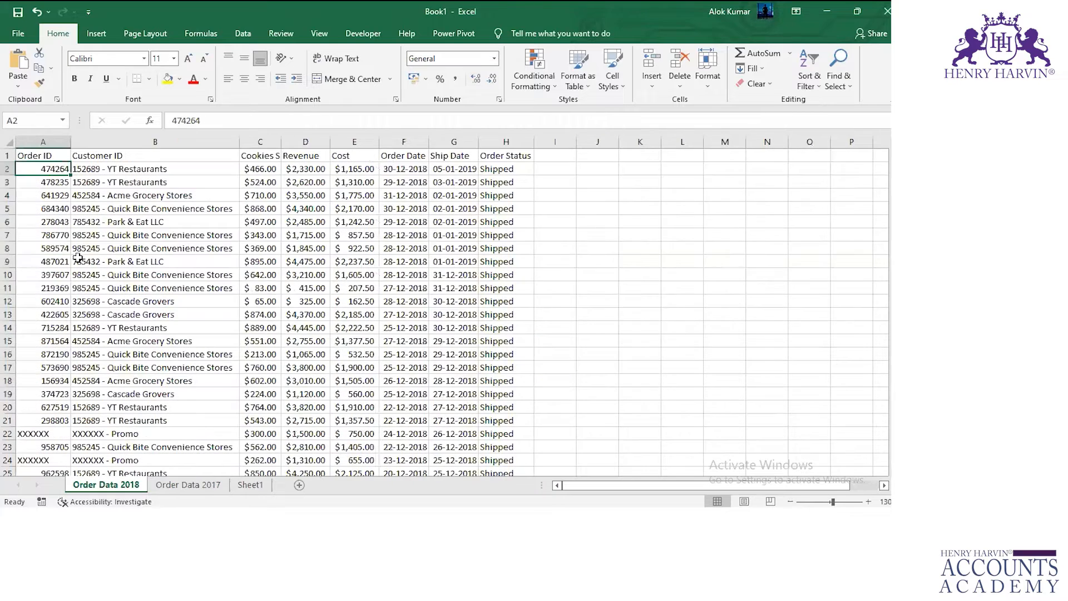
left_click(51, 236)
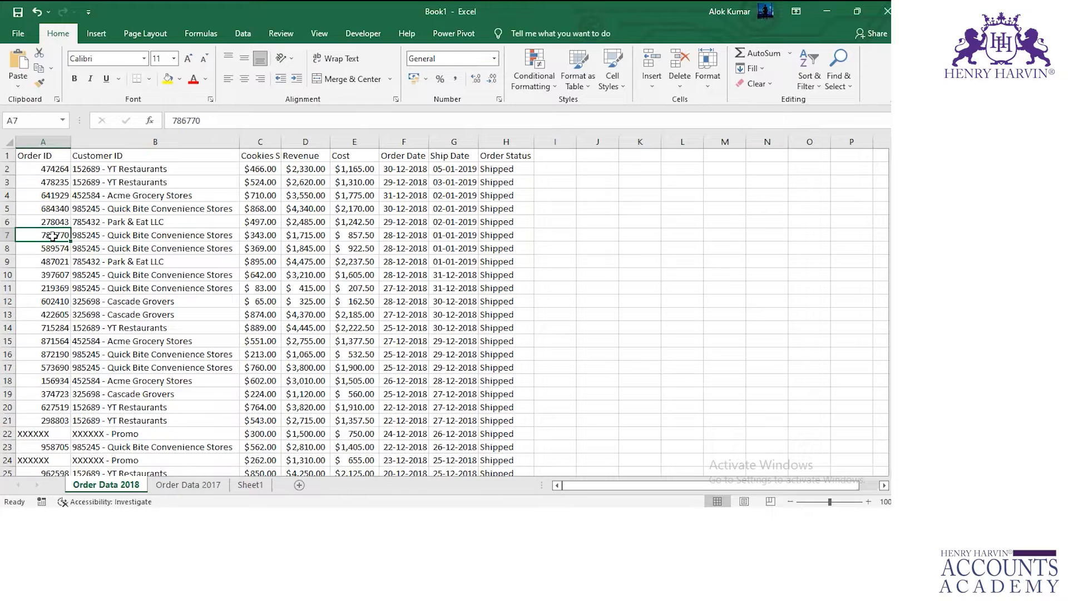
Examine the Order ID column on Order Data 2018, including range A2:A15 and row 7, and select cell A7.
left_click(28, 143)
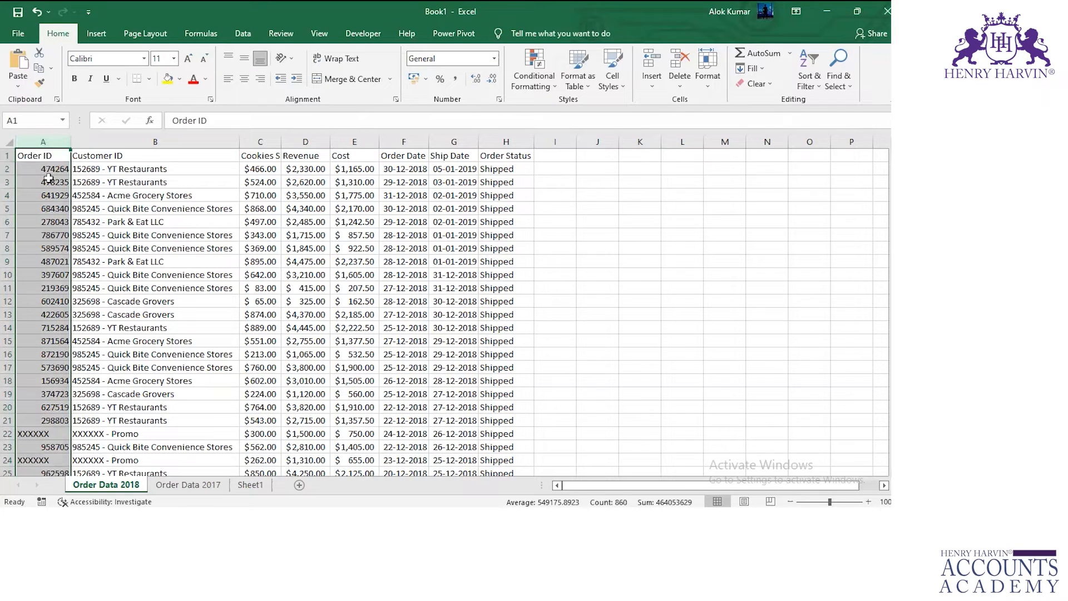
left_click_drag(42, 167, 28, 341)
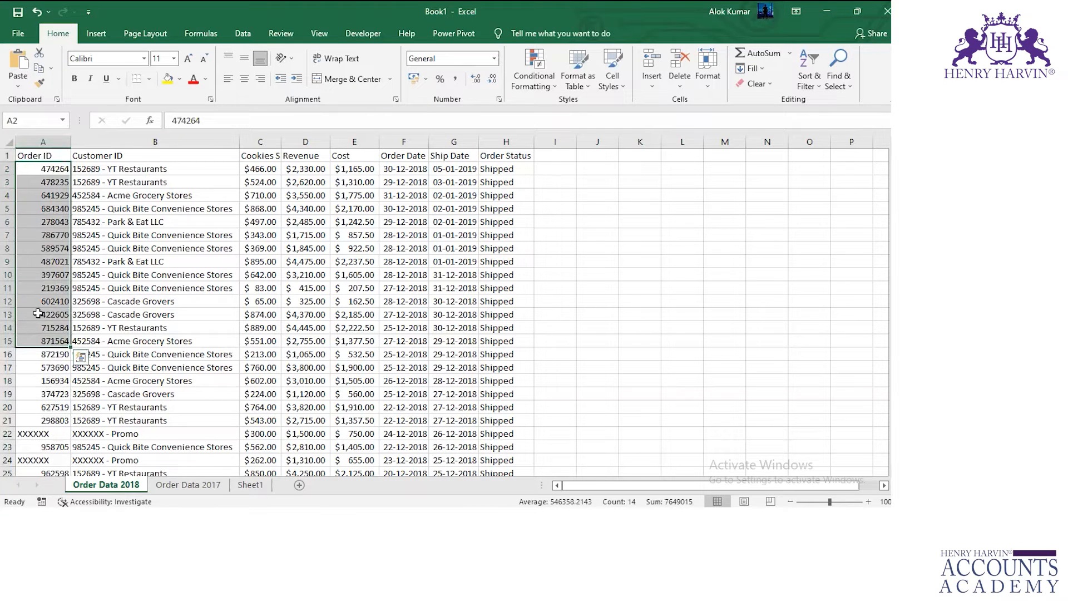
left_click(37, 262)
left_click(43, 234)
left_click(6, 235)
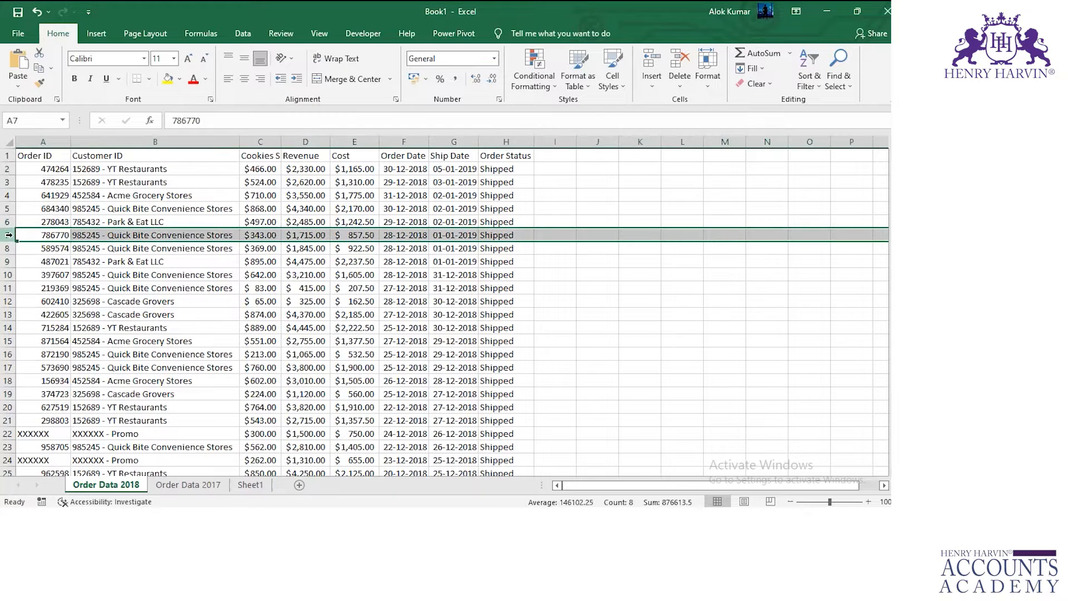
left_click(44, 233)
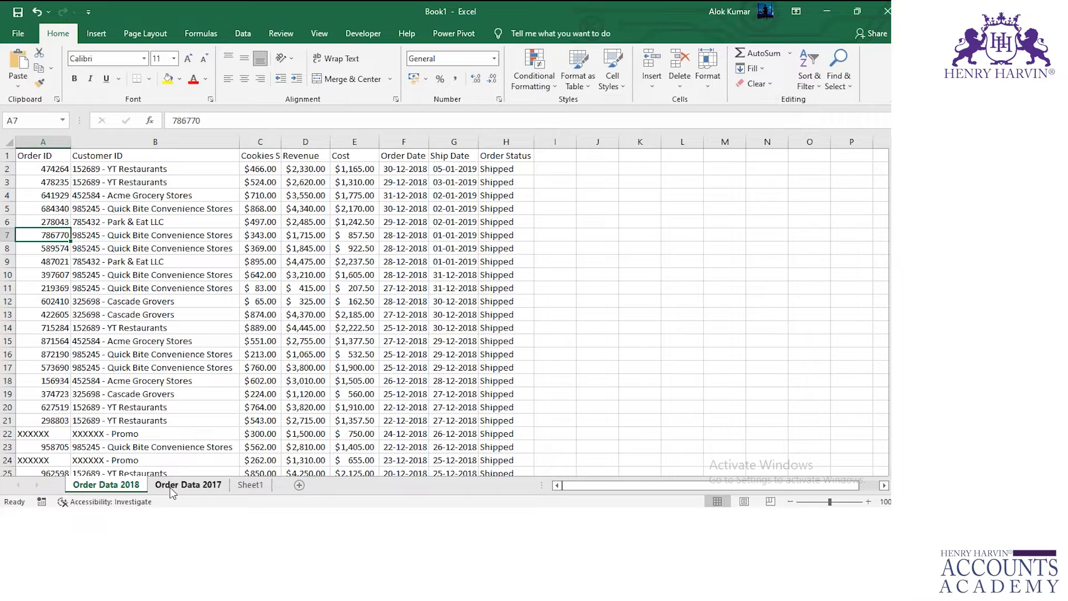
Examine row 7 on Order Data 2017 and compare its Order ID in A7 with the same cell on Order Data 2018.
key("ctrl+Page_Down")
left_click(11, 263)
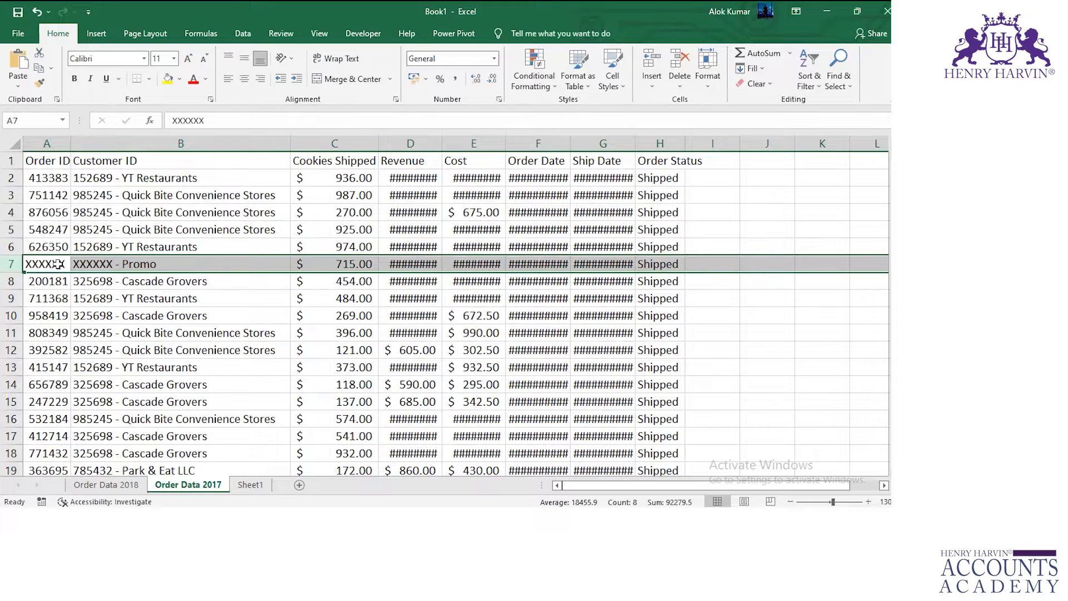
left_click(59, 263)
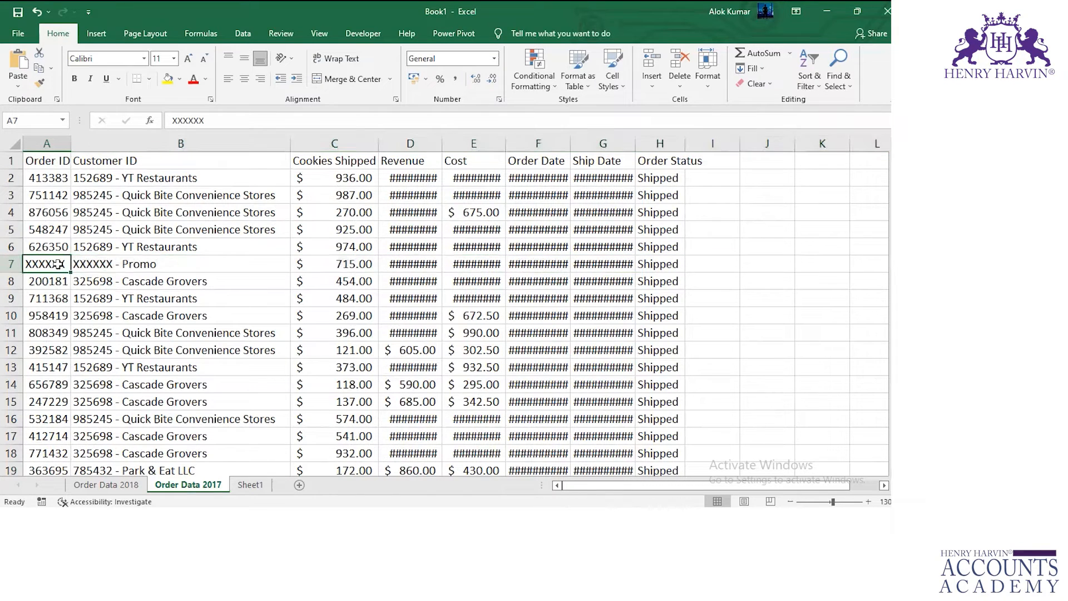
key("ctrl+Page_Up")
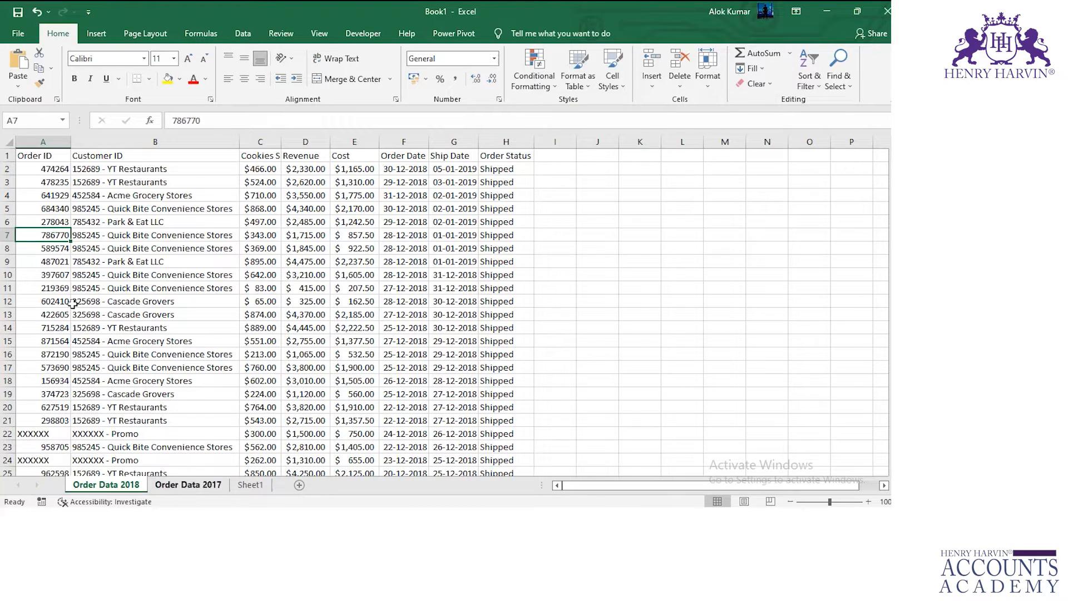
key("ctrl+Page_Down")
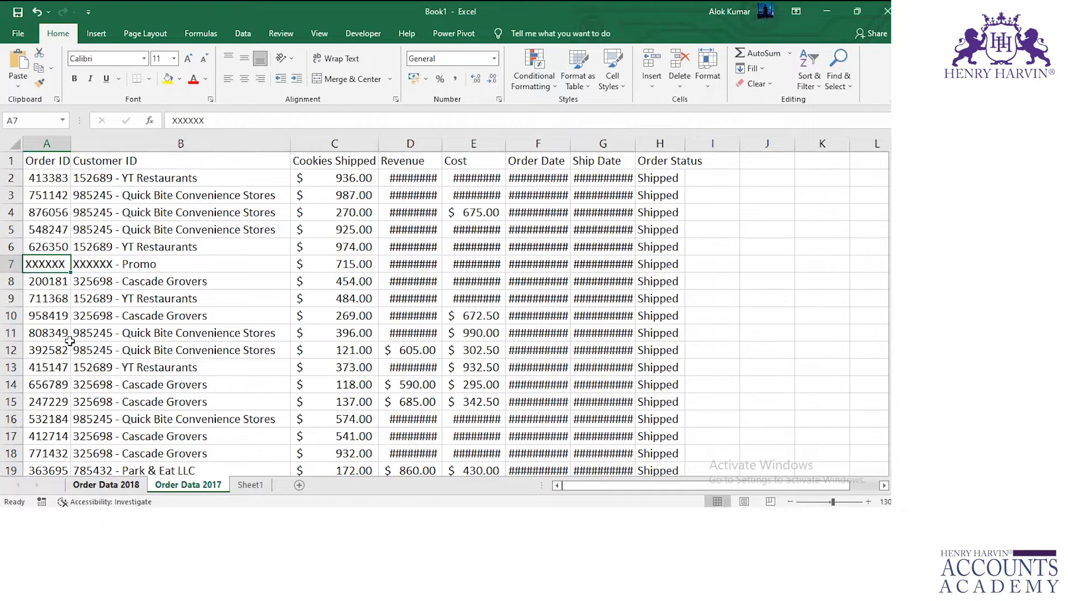
Check the formula in H7 of Sheet1 against the Order ID in A7, and look over row 7 and the consolidated rows.
key("ctrl+Page_Down")
key("ctrl+Page_Down")
left_click(398, 236)
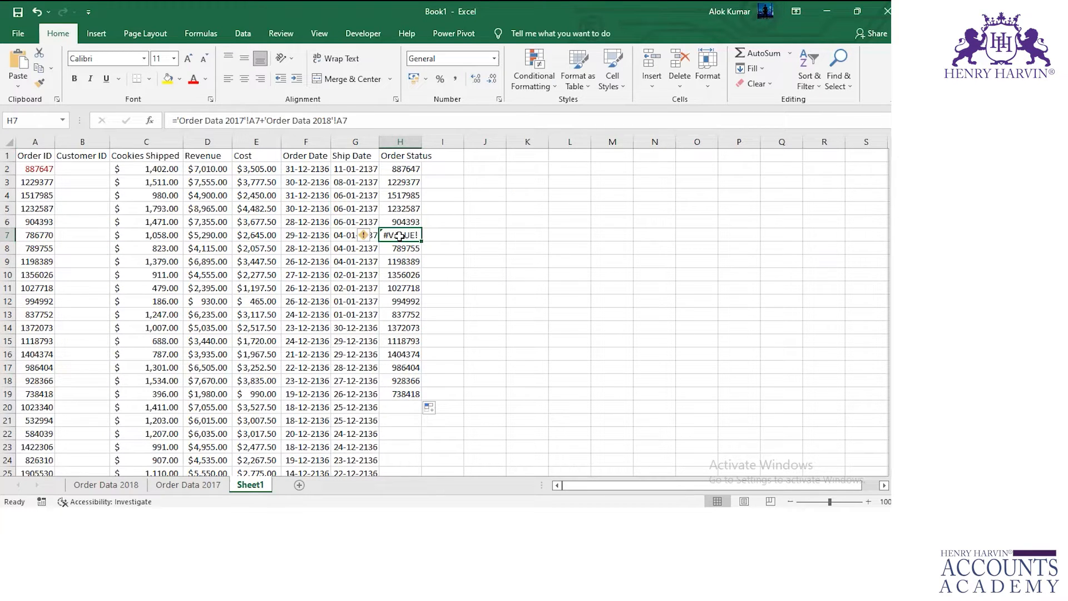
left_click(23, 232)
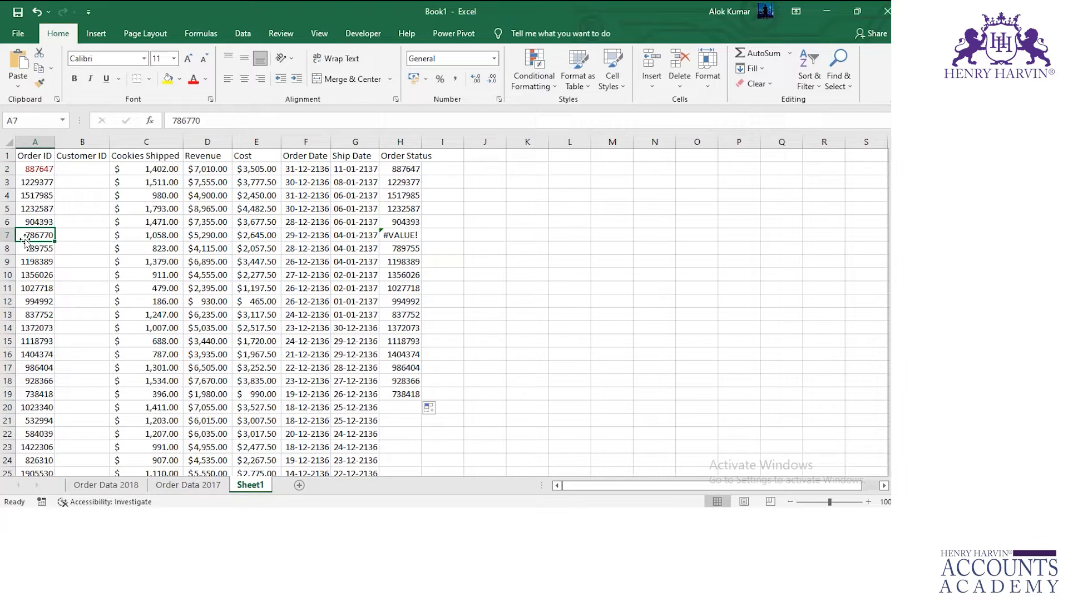
left_click(7, 235)
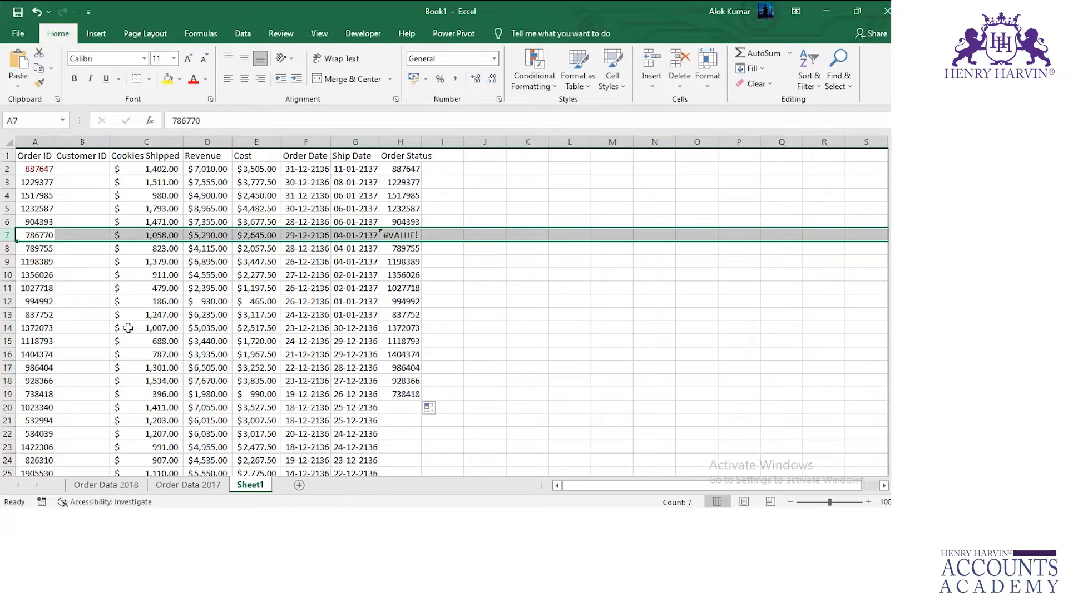
scroll(125, 342, "down", 1)
scroll(125, 342, "down", 5)
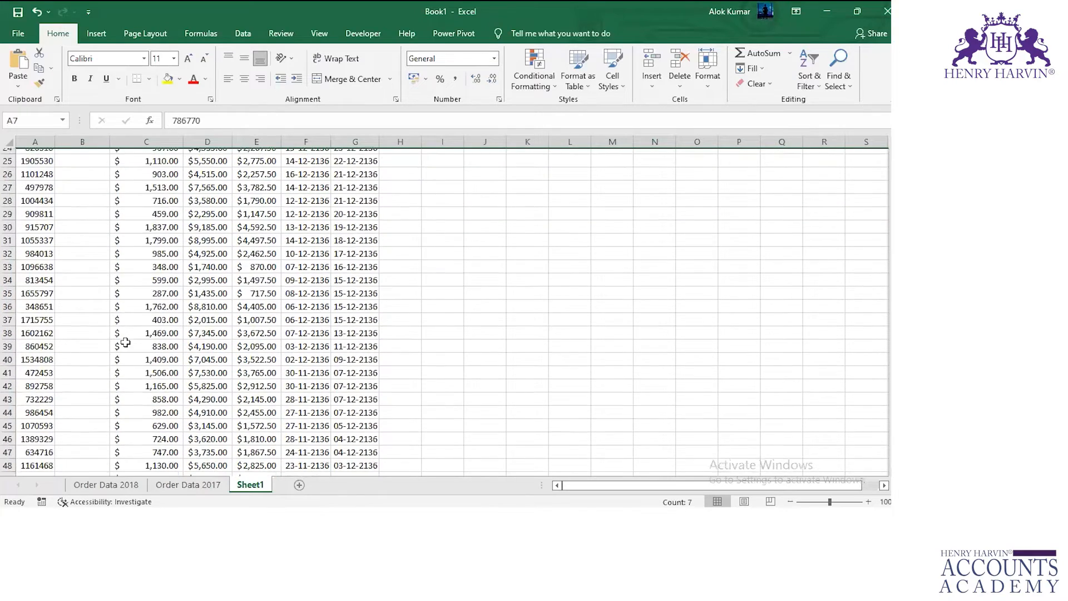
scroll(123, 342, "up", 6)
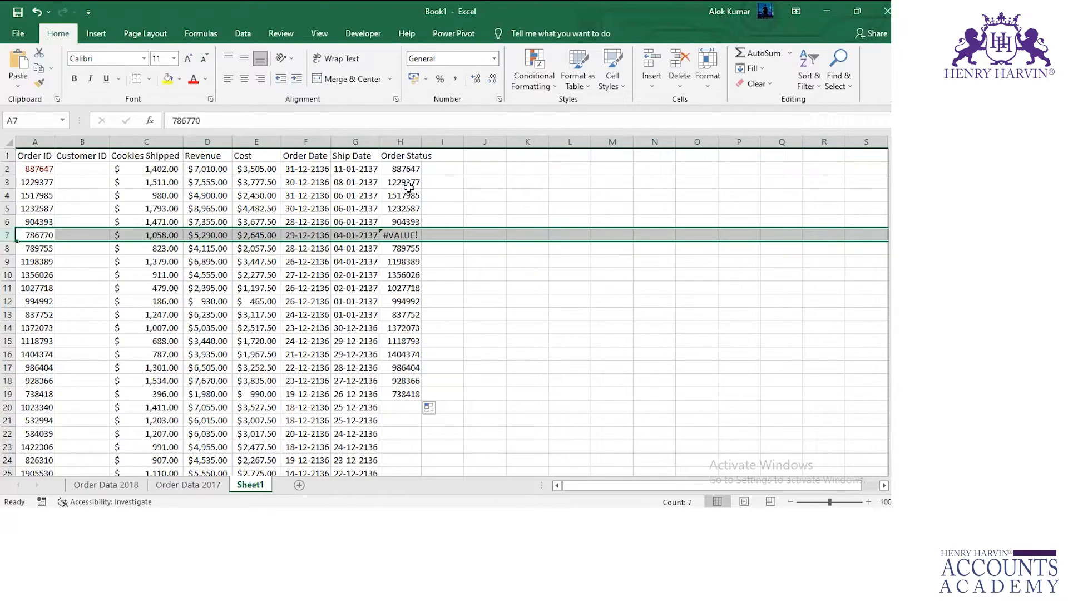
Compare the Order ID in A2 of Sheet1 with the Order ID entries on the two order data sheets.
left_click(32, 170)
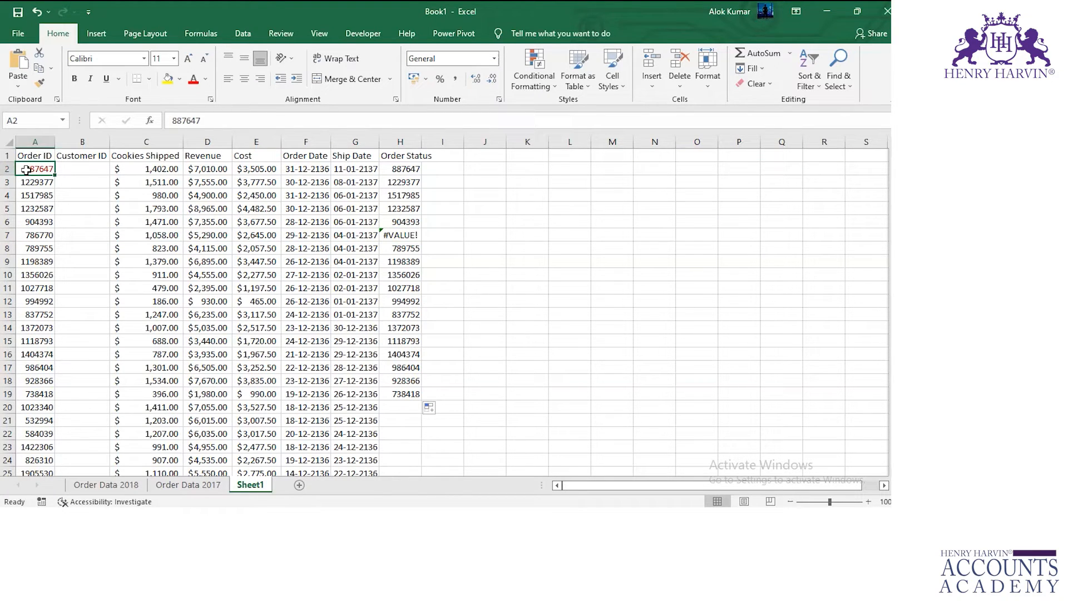
left_click(184, 488)
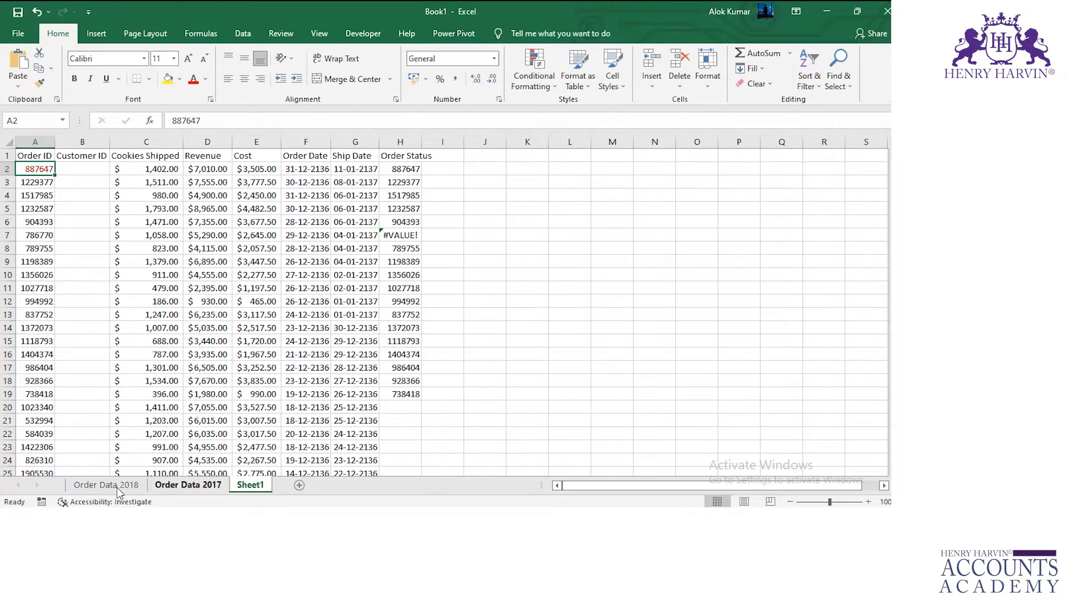
left_click(204, 490)
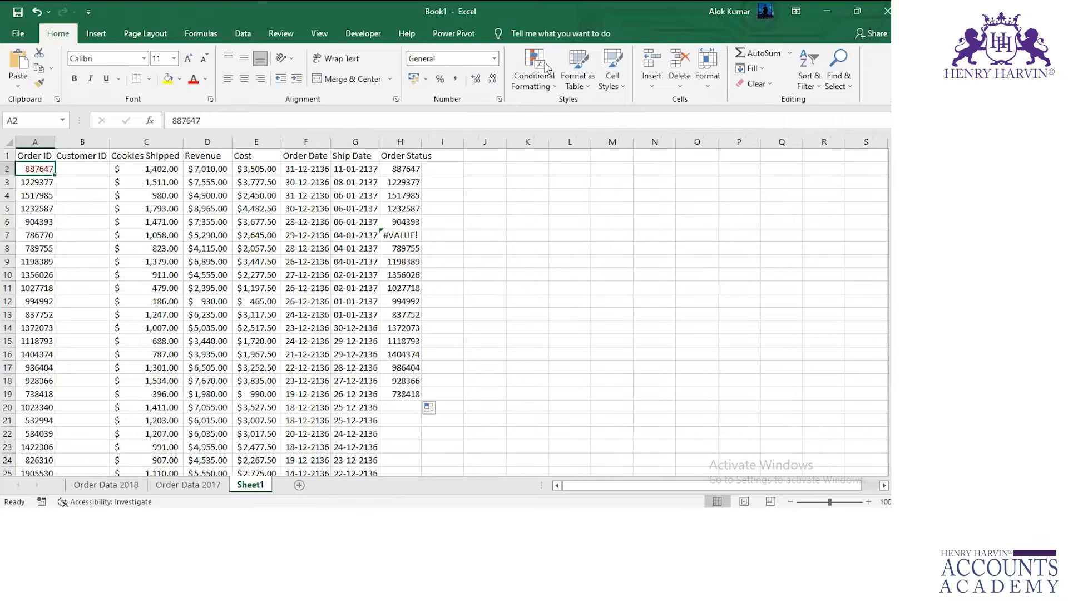
left_click(540, 74)
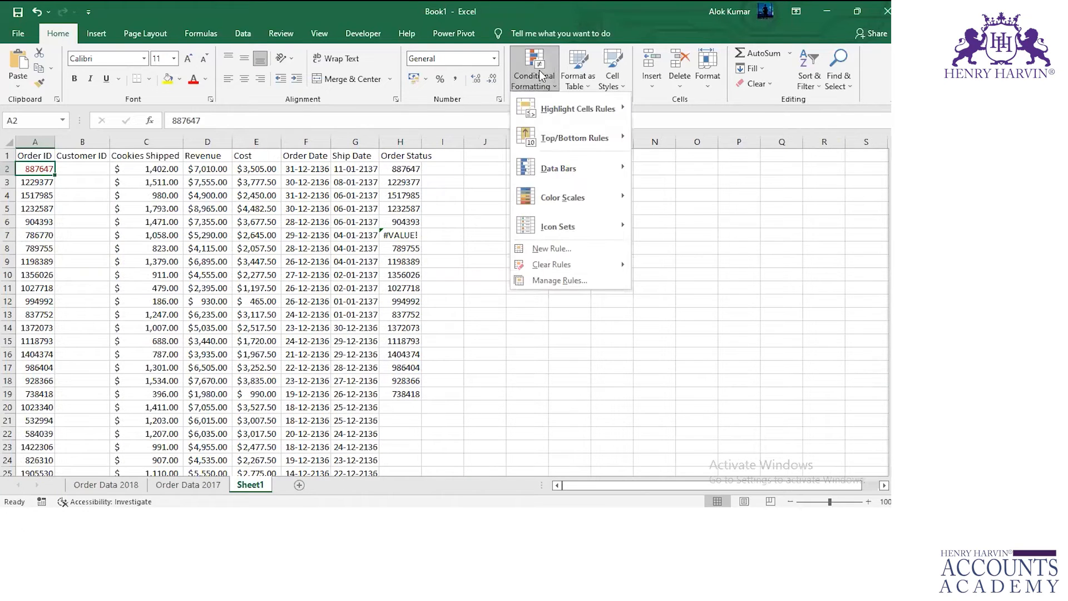
left_click(496, 358)
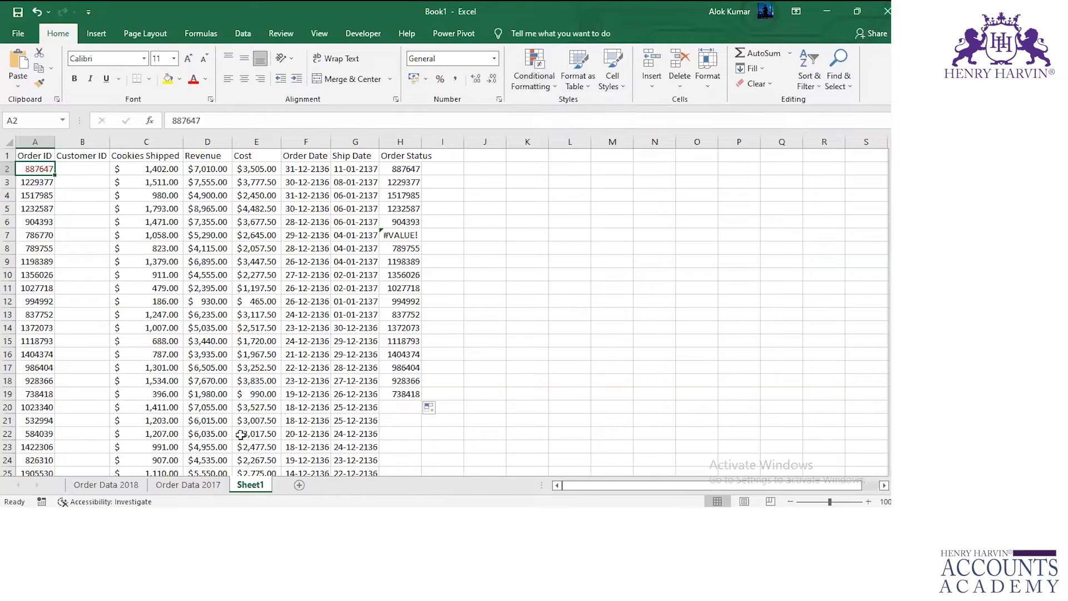
Create a formula-based conditional formatting rule, =$A2=Sheet1!$A$2, for Order IDs A2:A860 on Order Data 2018.
left_click(108, 486)
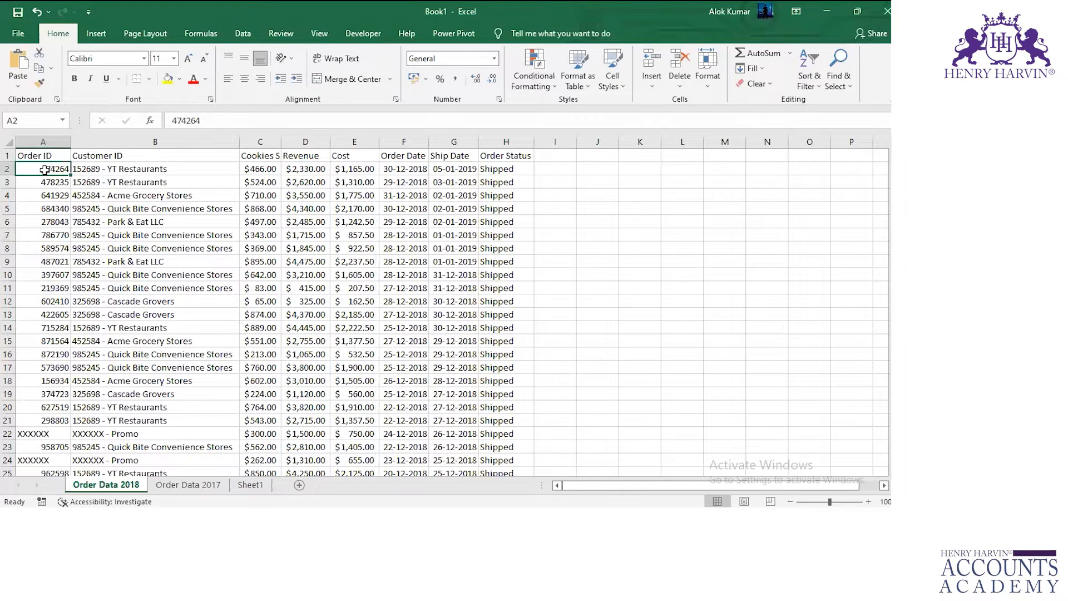
key("ctrl+shift+Down")
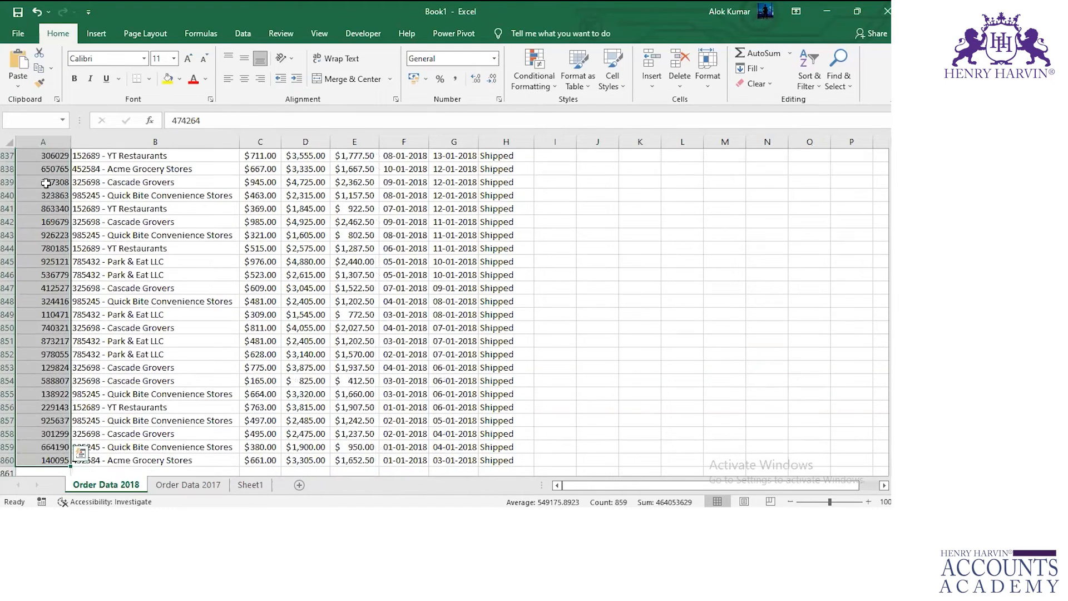
left_click(542, 88)
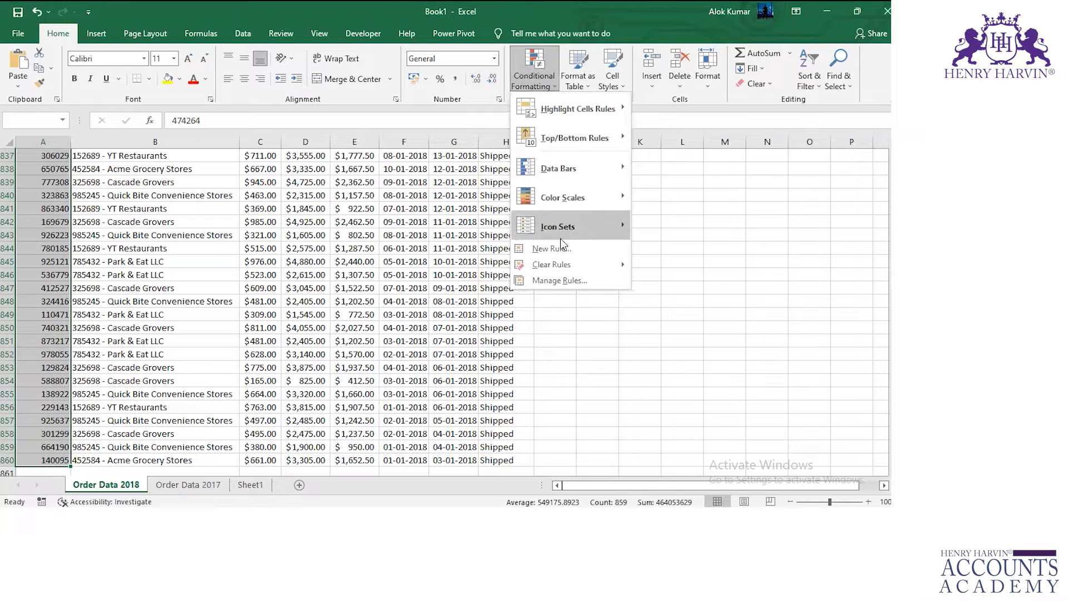
left_click(556, 252)
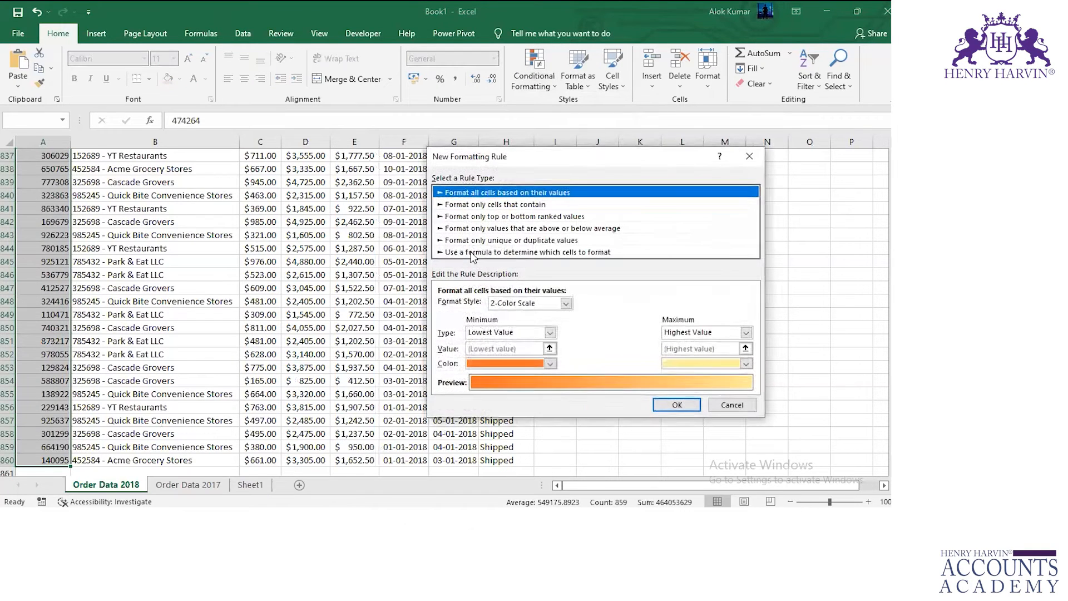
left_click(473, 252)
left_click(465, 305)
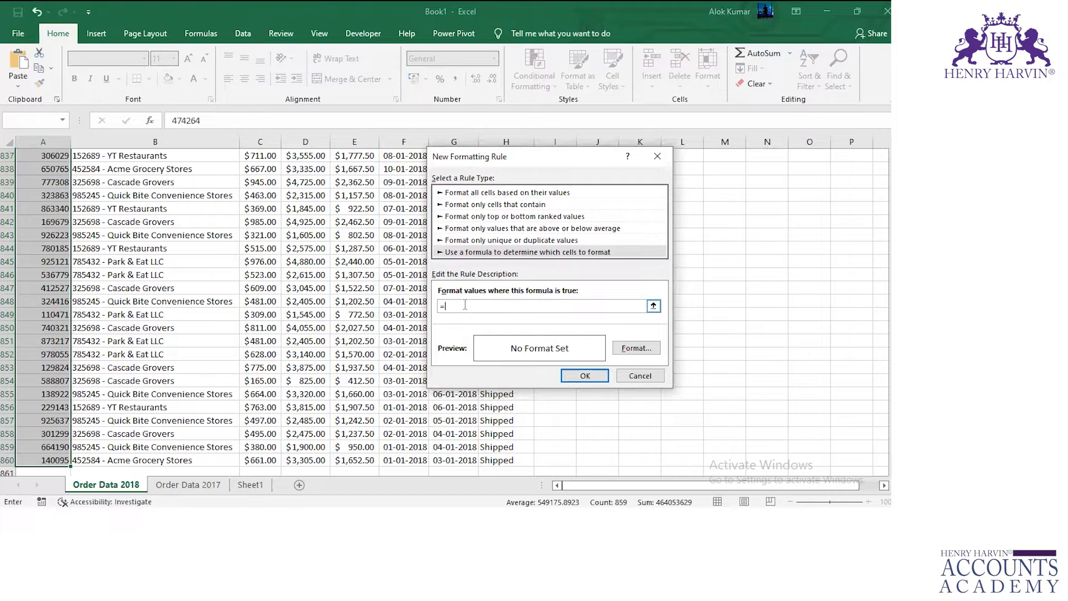
type("=")
left_click(54, 199)
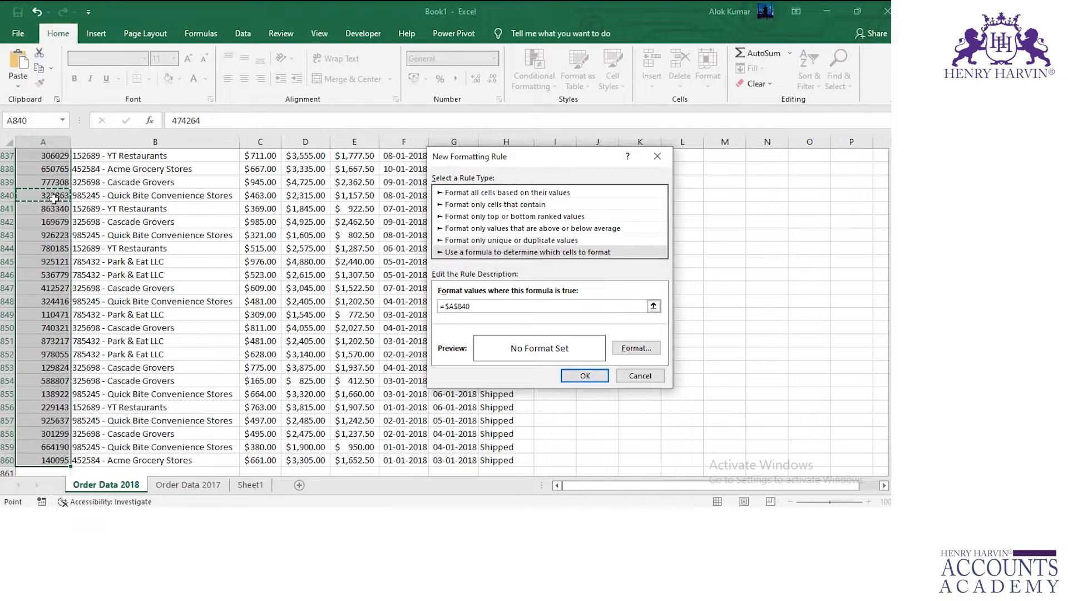
key("ctrl+Up")
key("Down")
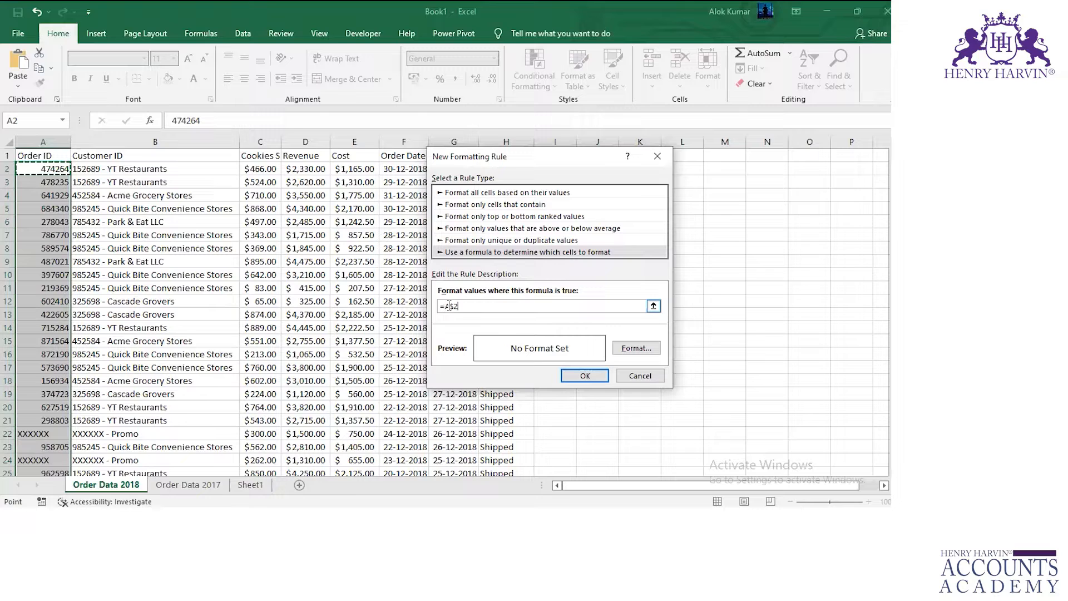
key("F4")
left_click(251, 485)
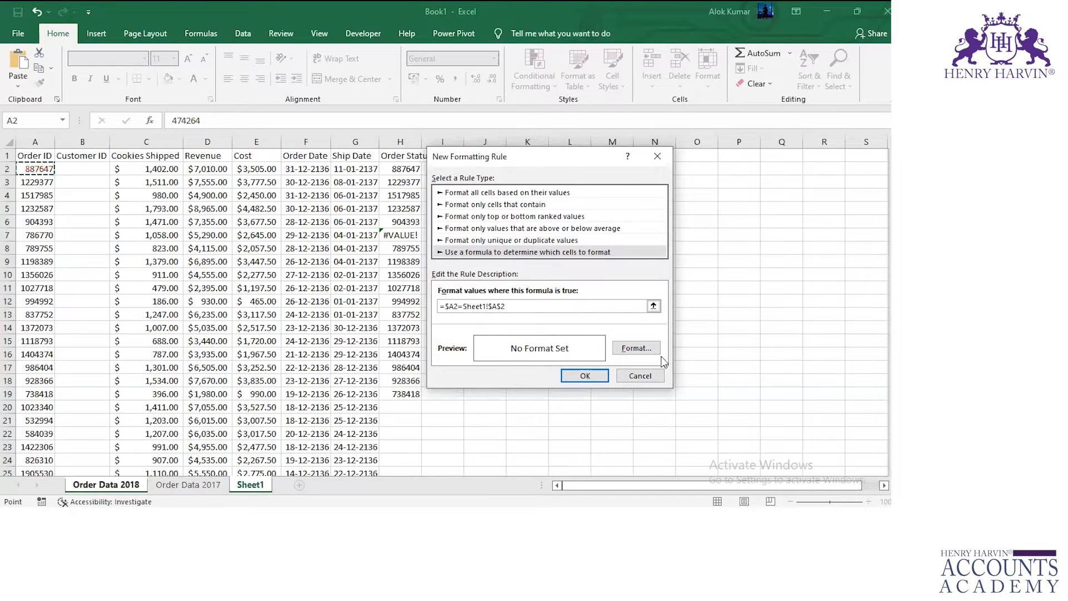
Give the formula rule a yellow fill and apply it to the Order ID range.
left_click(635, 348)
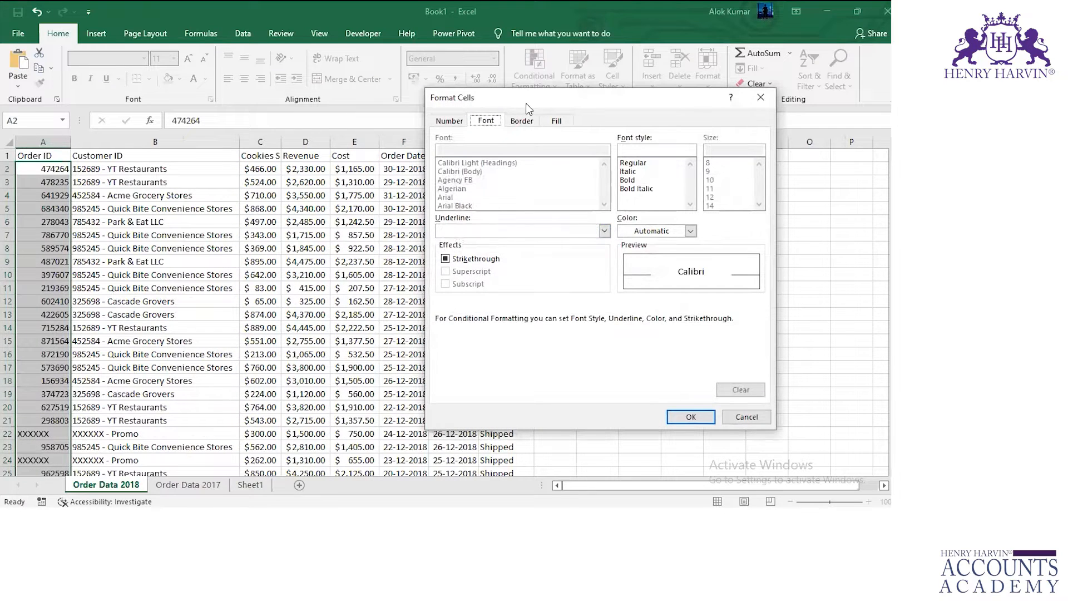
left_click(557, 120)
left_click(482, 251)
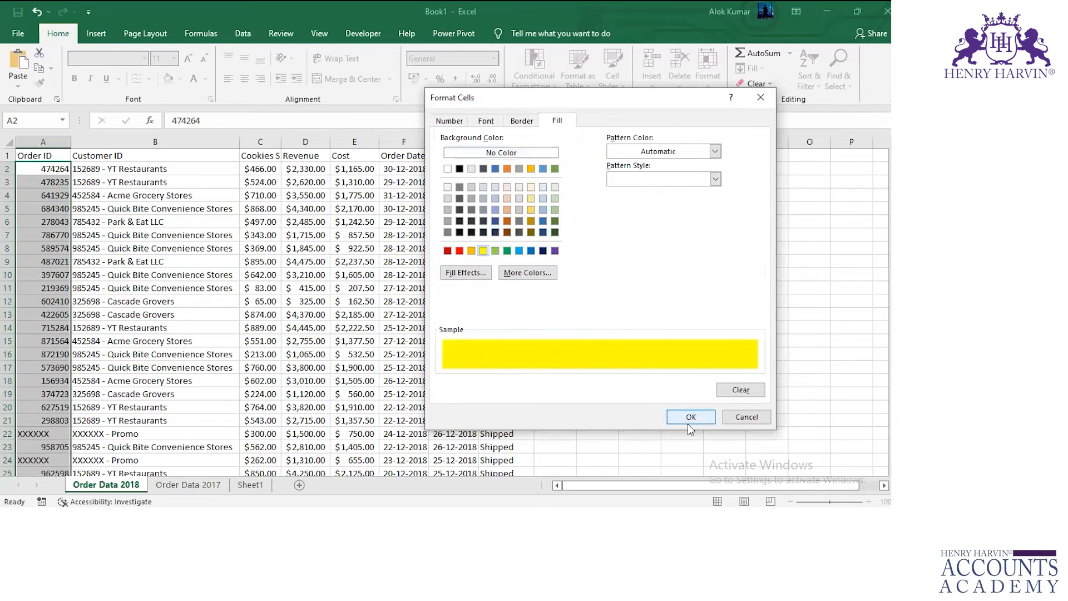
left_click(691, 417)
left_click(584, 375)
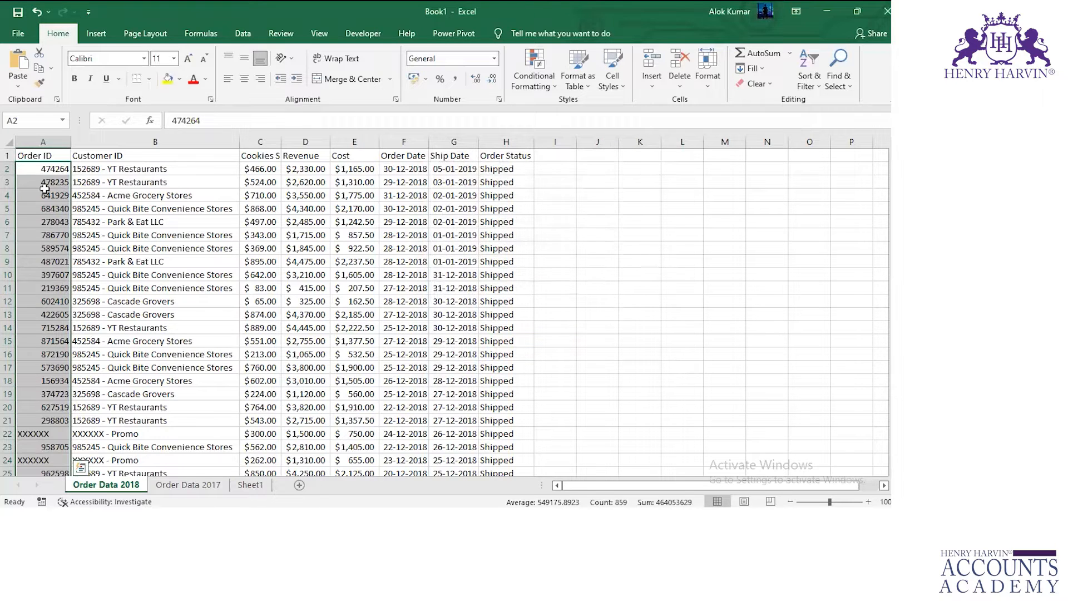
Copy the Order ID from A2 of Sheet1 and paste it into cells A4 and A7 on Order Data 2018.
left_click(250, 484)
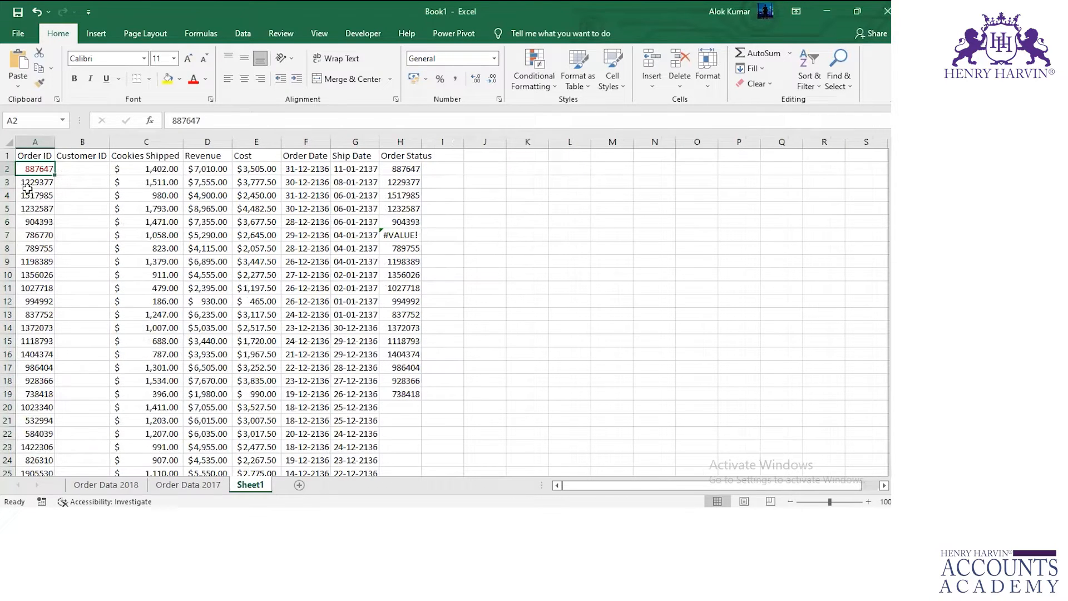
key("ctrl+c")
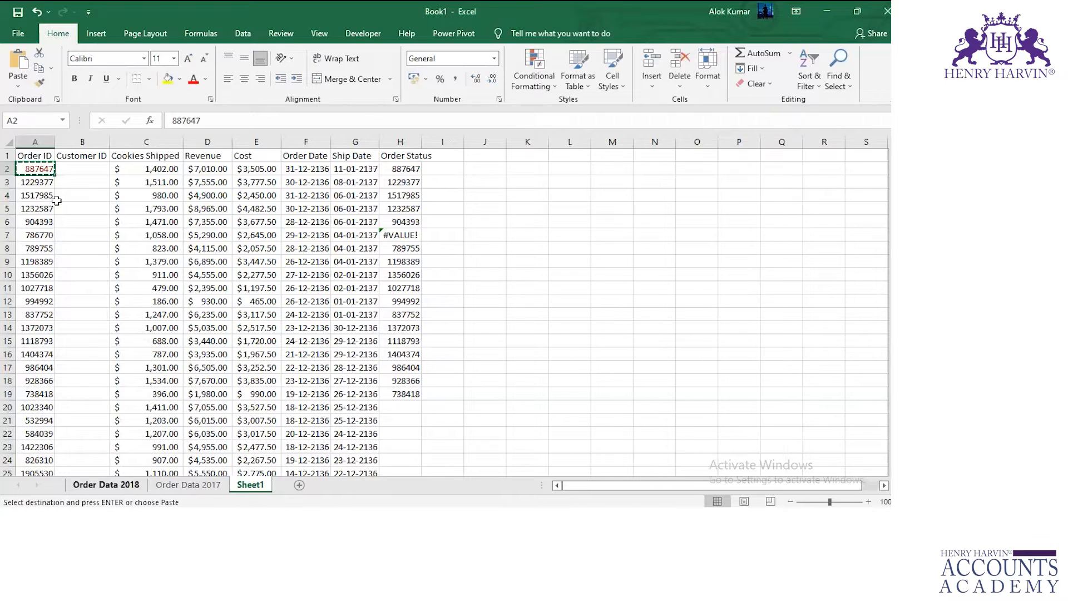
left_click(106, 484)
key("ctrl+v")
left_click(54, 235)
key("ctrl+v")
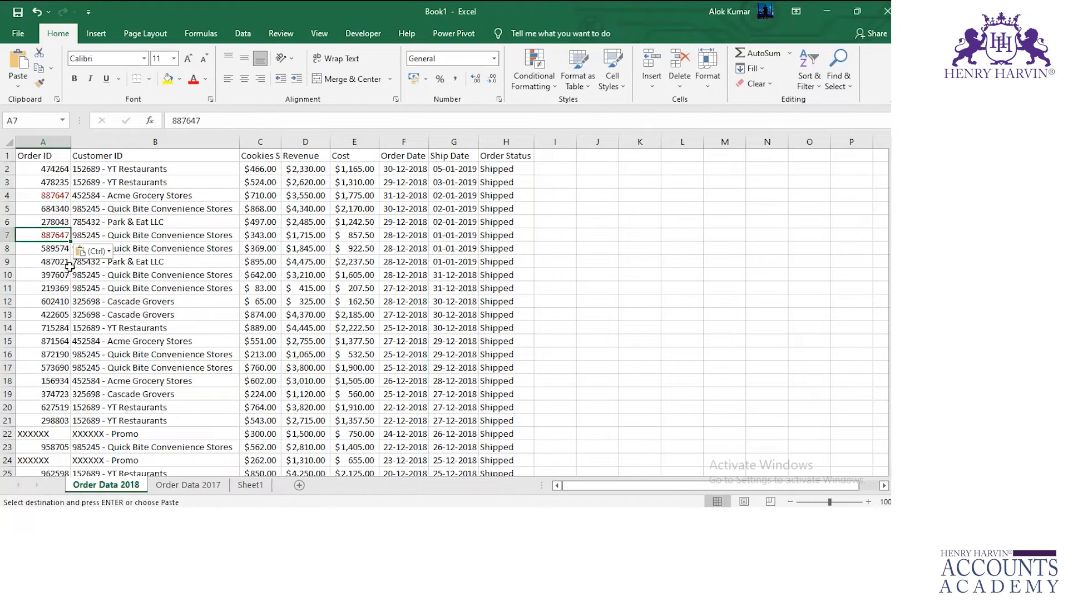
Review the conditional formatting rules set on A2:A860 of Order Data 2018 and check the pasted cells A4 and A7.
left_click(46, 167)
key("ctrl")
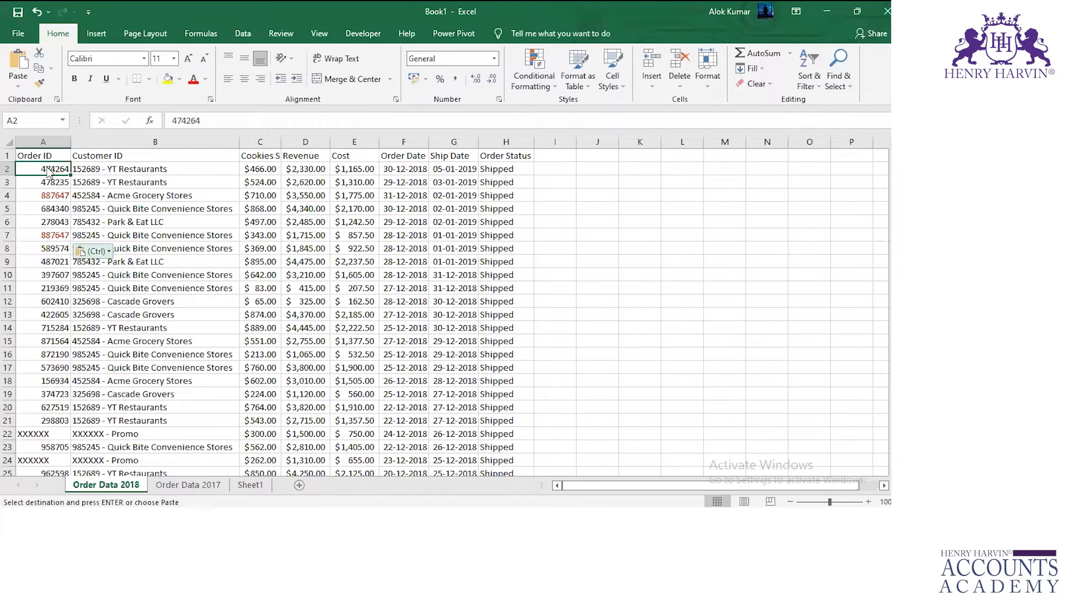
key("Escape")
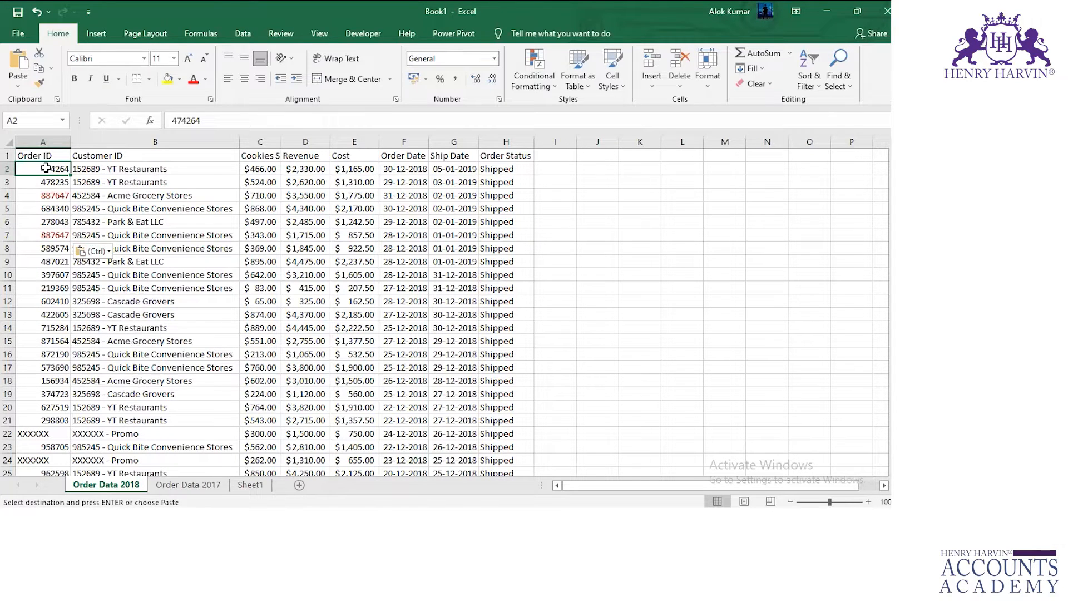
key("ctrl+shift+Down")
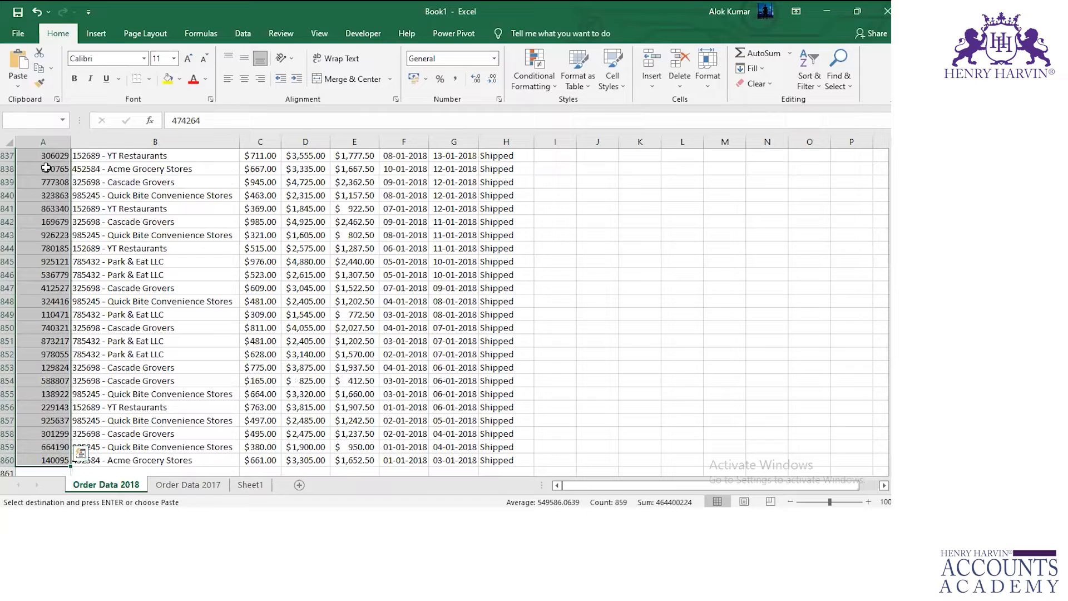
left_click(534, 83)
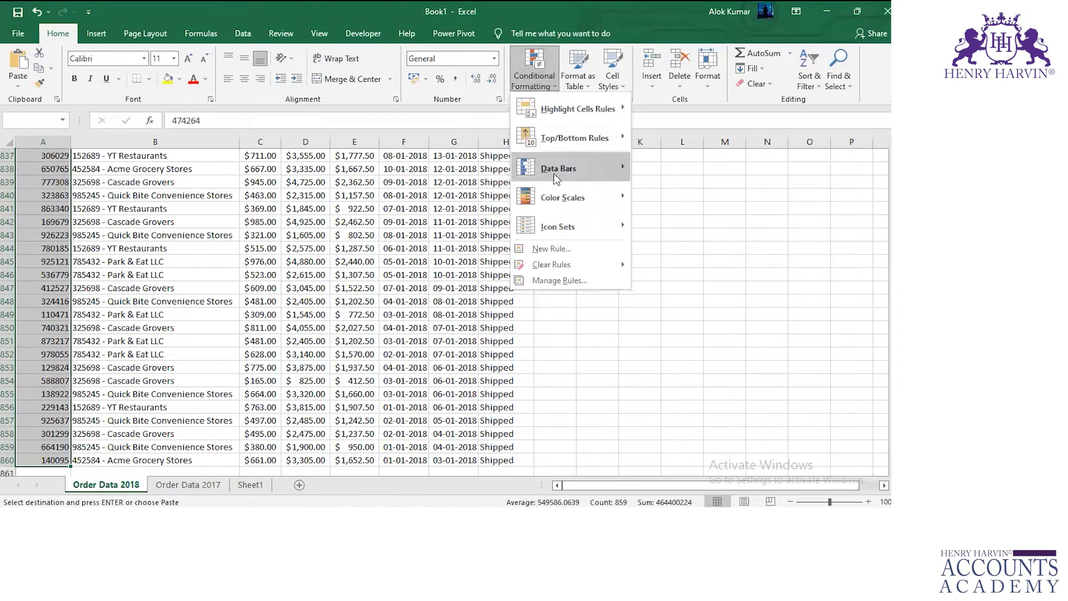
left_click(543, 248)
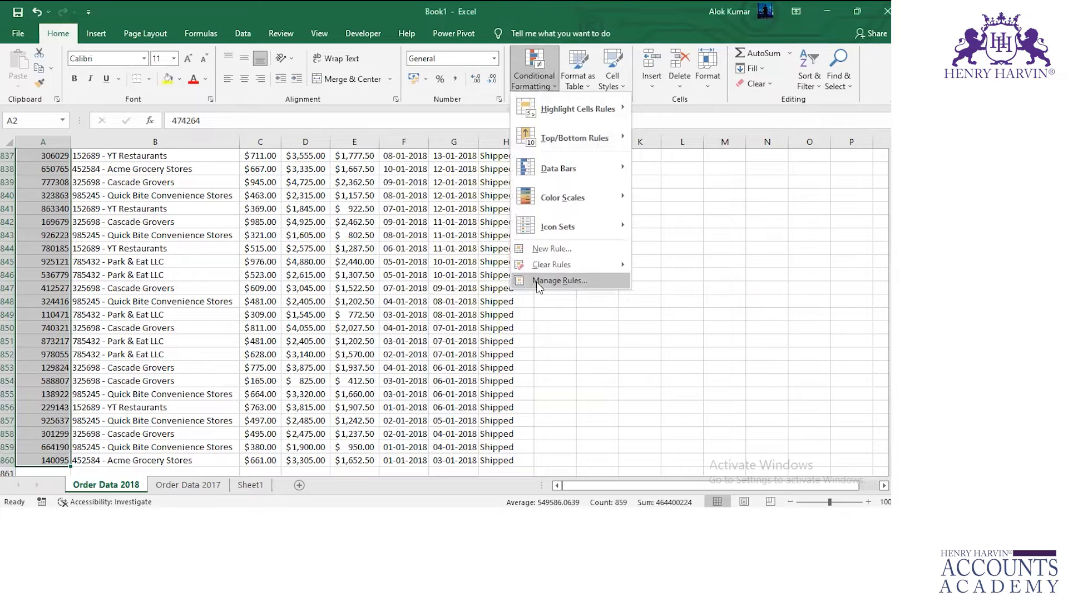
left_click(537, 282)
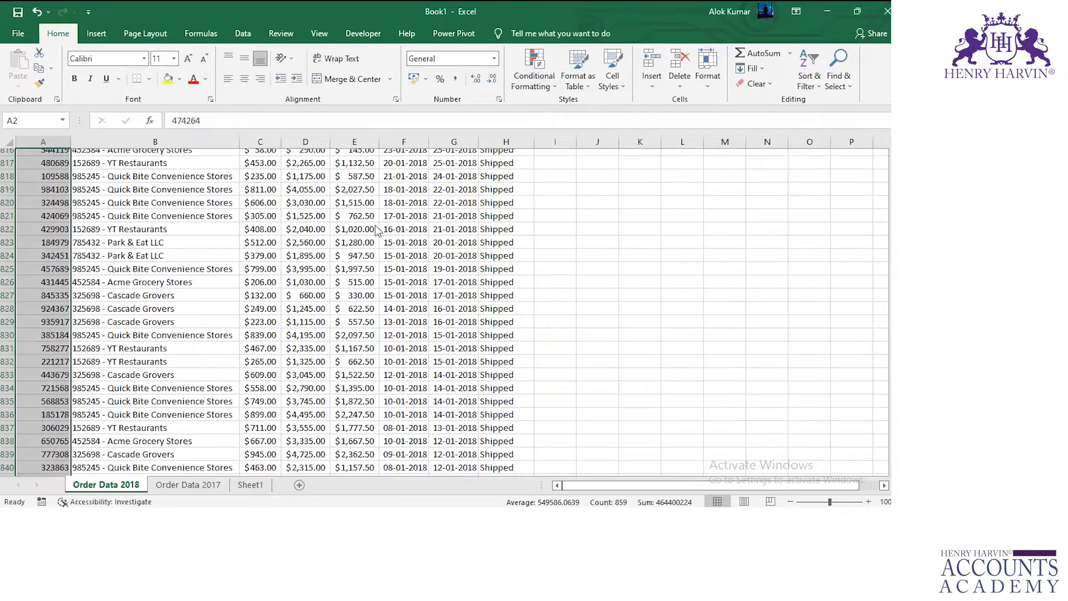
left_click_drag(558, 179, 389, 161)
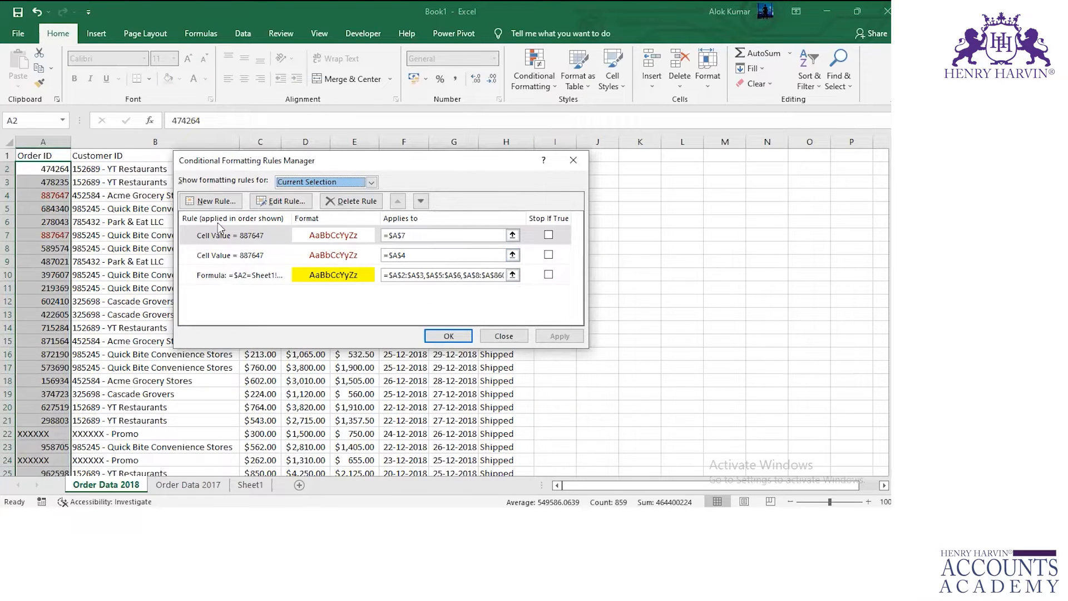
left_click(505, 337)
left_click(54, 195)
left_click(54, 235)
Delete all existing conditional formatting rules from Order IDs A2:A860 on Order Data 2018.
left_click(53, 171)
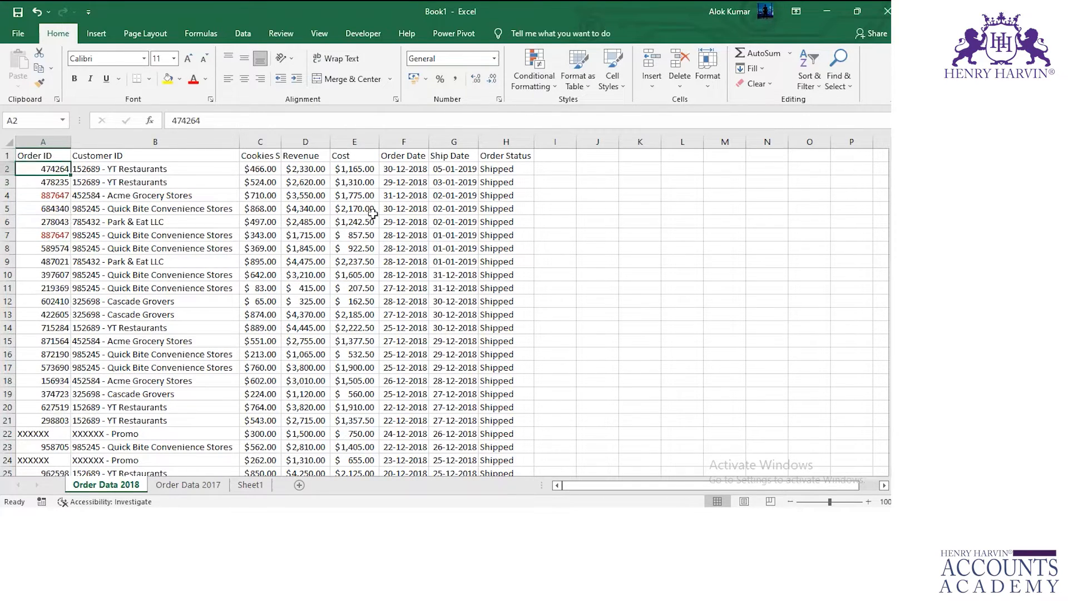
key("ctrl+shift+Right")
key("ctrl+shift+Down")
key("Left")
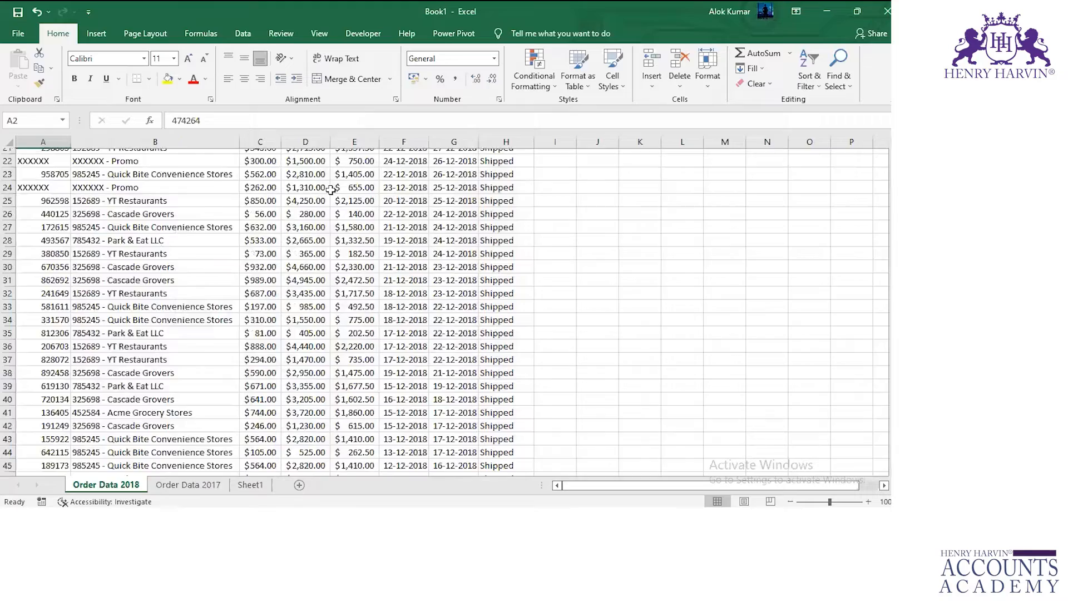
key("ctrl+shift+Down")
left_click(534, 72)
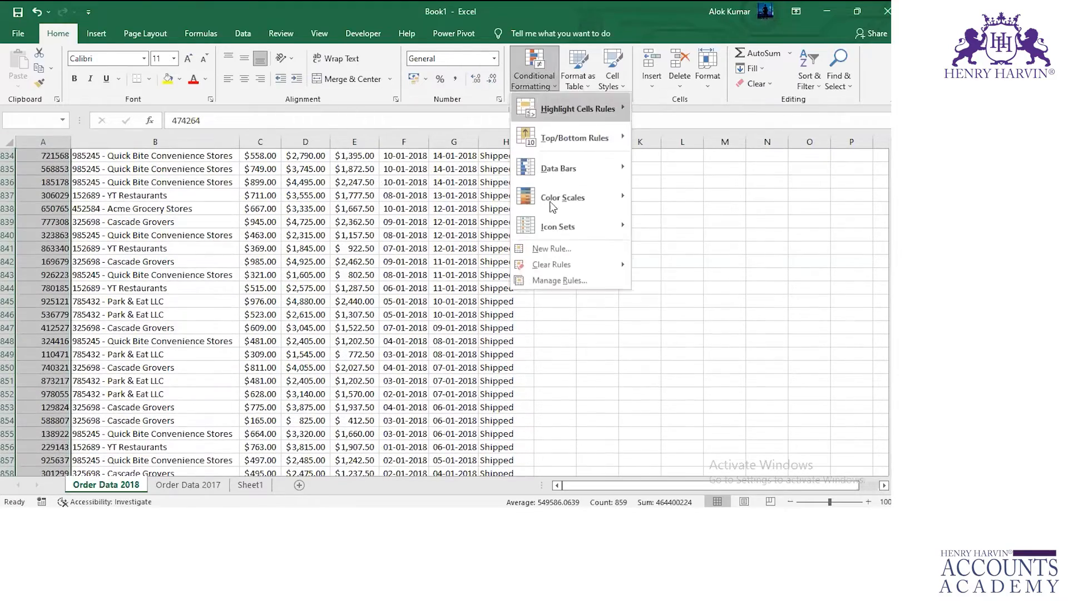
left_click(561, 281)
left_click(214, 274)
left_click(333, 202)
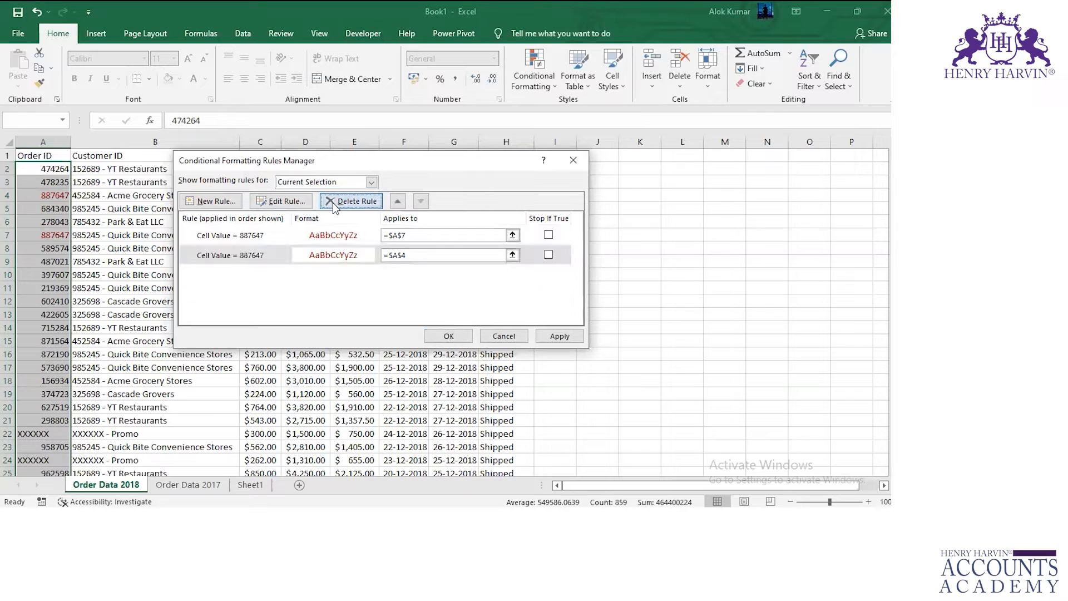
left_click(333, 203)
left_click(332, 202)
Create a formula-based conditional formatting rule, =$A2=$A$4, for the selected Order IDs.
left_click(212, 201)
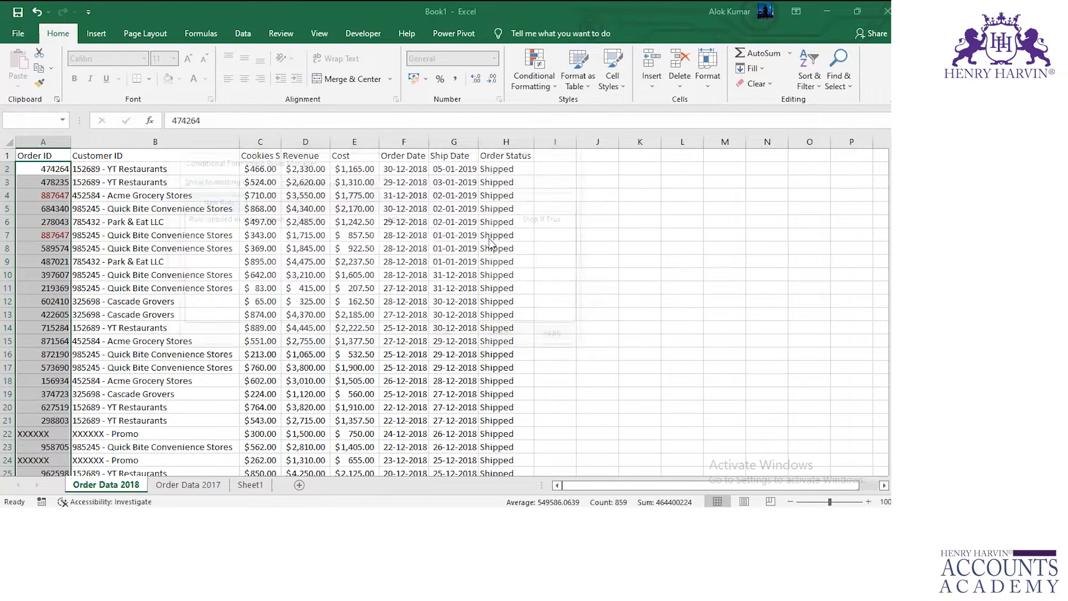
left_click(271, 222)
left_click(428, 274)
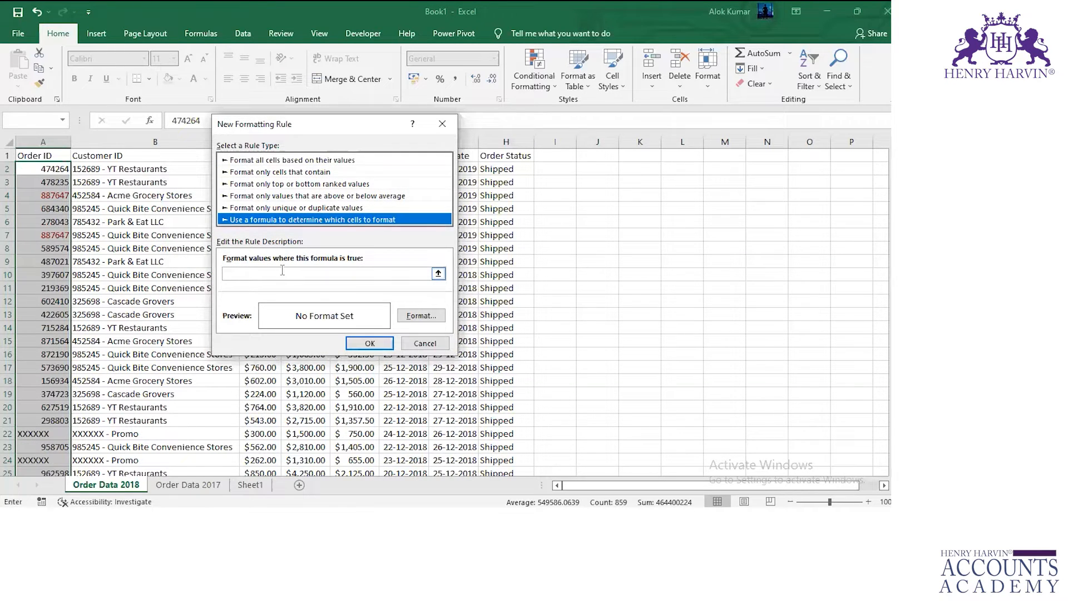
left_click(35, 163)
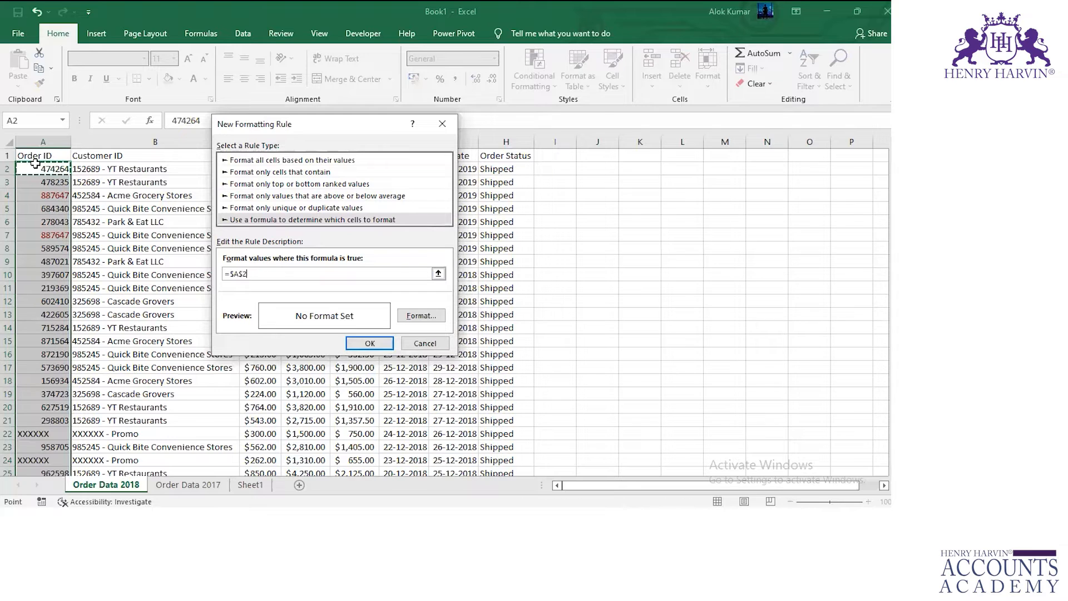
key("F4")
key("F4")
type("=")
left_click(53, 196)
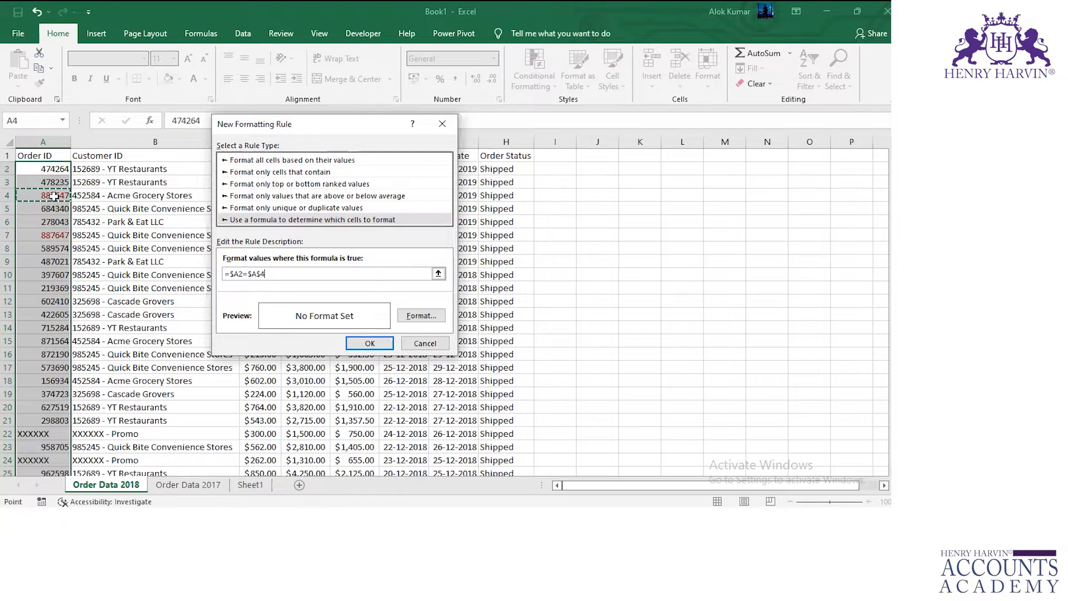
Give the =$A2=$A$4 rule a yellow fill and apply it to A2:A860.
left_click(419, 314)
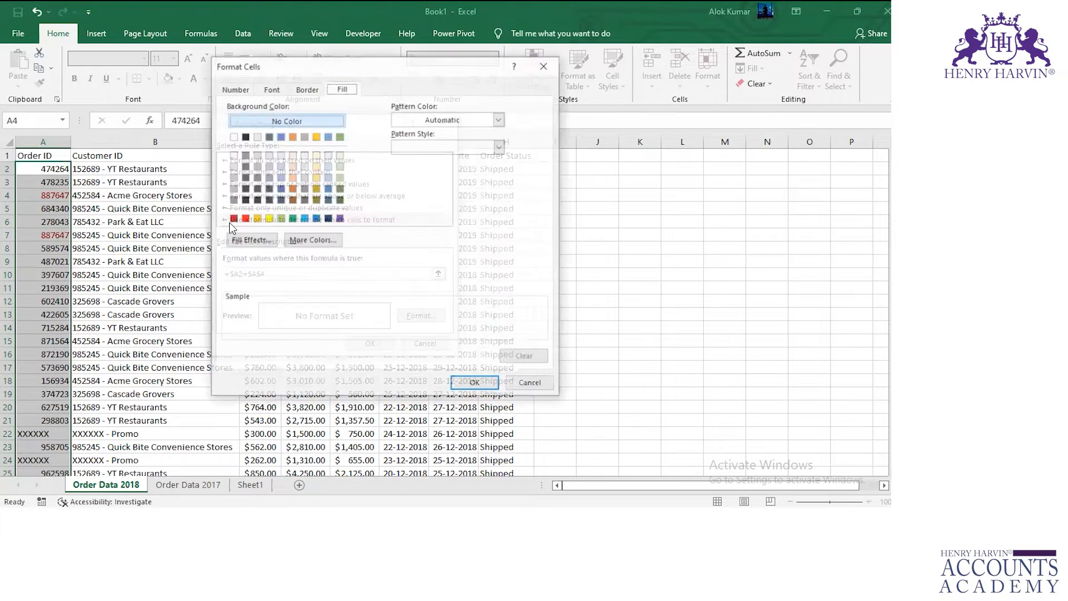
left_click(268, 218)
left_click(477, 385)
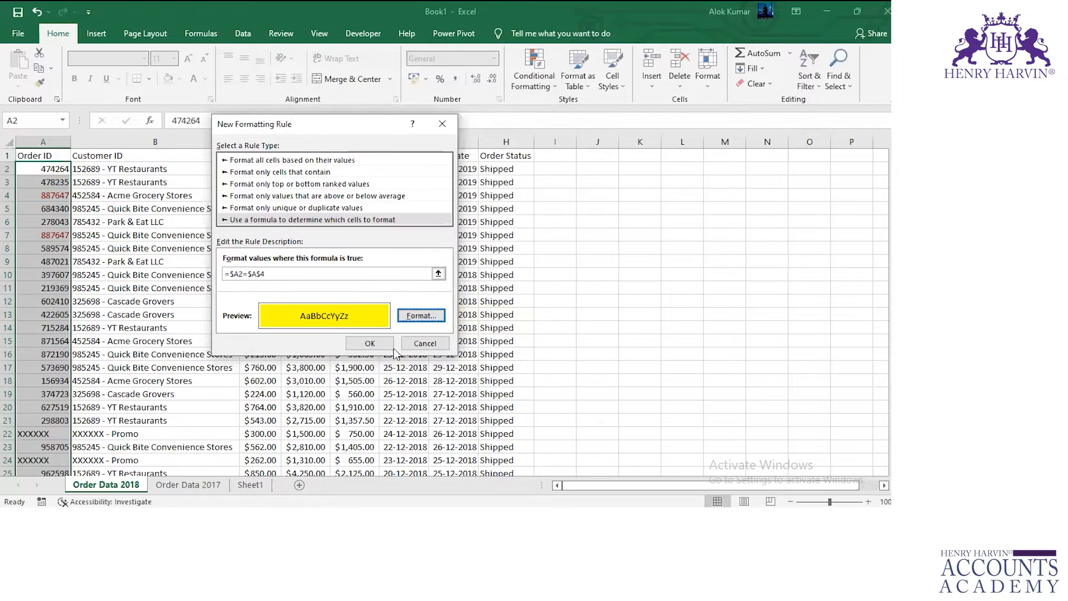
left_click(371, 344)
left_click(552, 338)
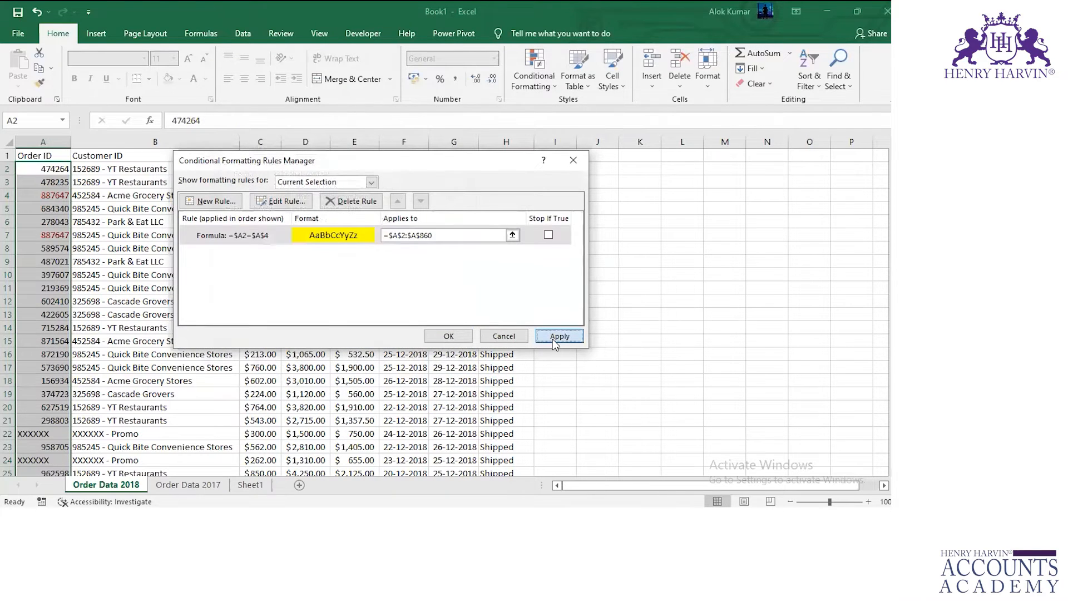
left_click(460, 337)
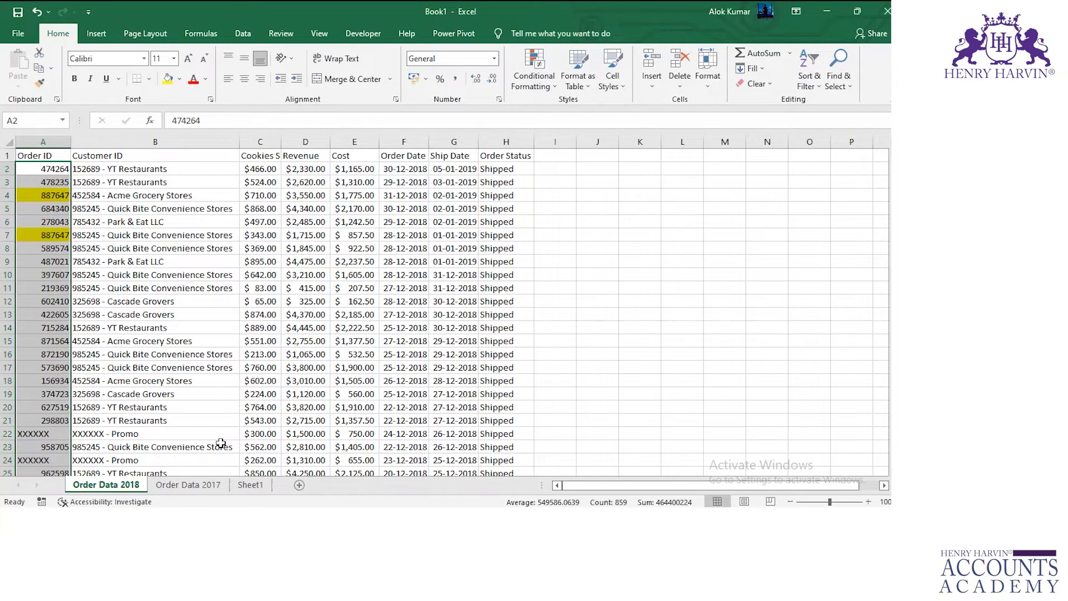
View the consolidated data on Sheet1 and add a new blank worksheet to the workbook.
left_click(250, 485)
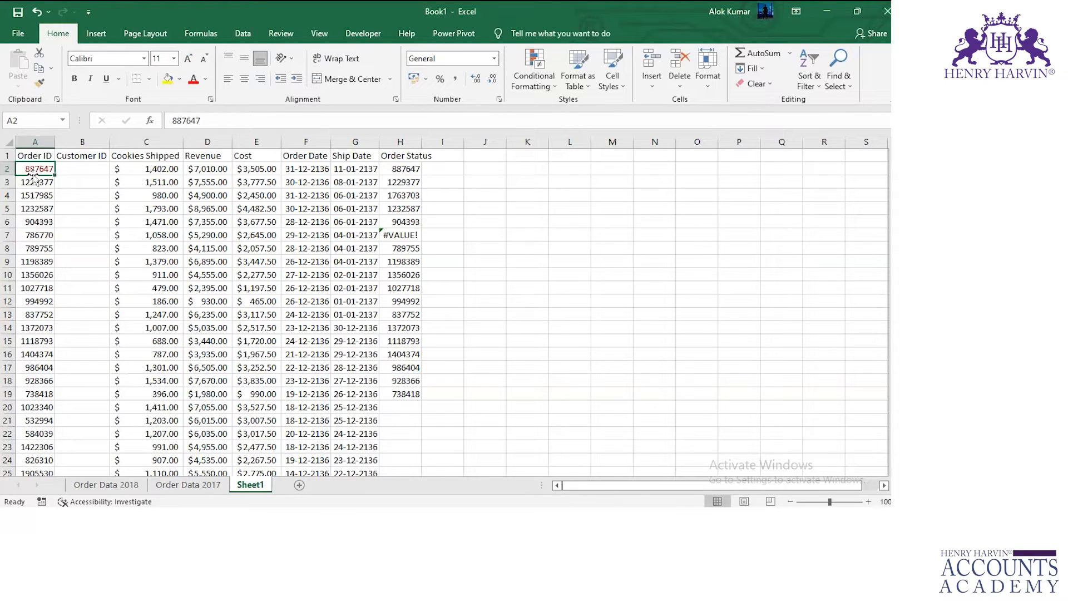
key("shift+F11")
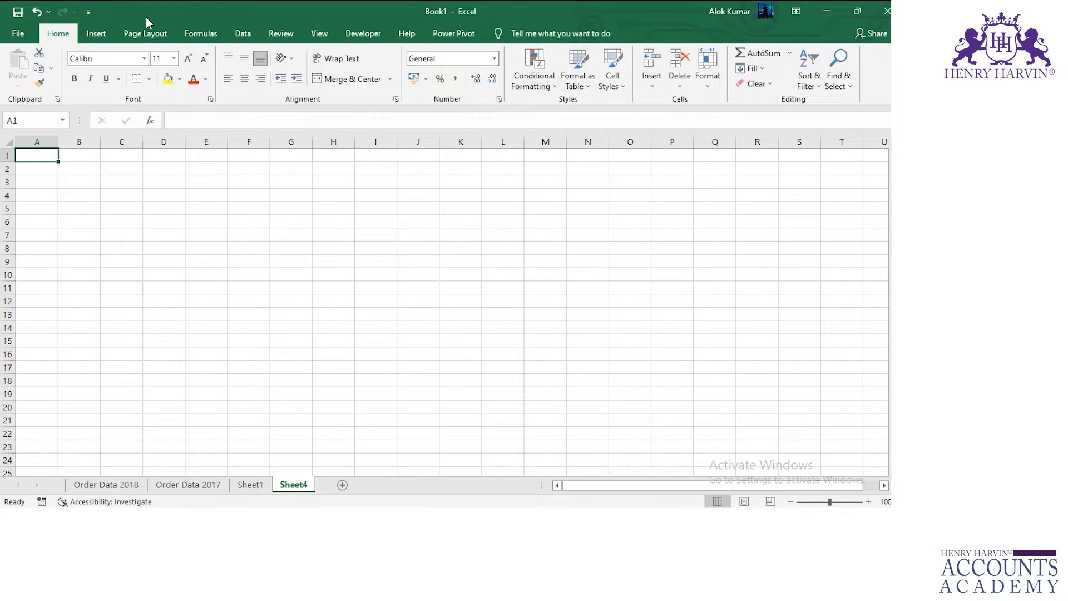
left_click(237, 31)
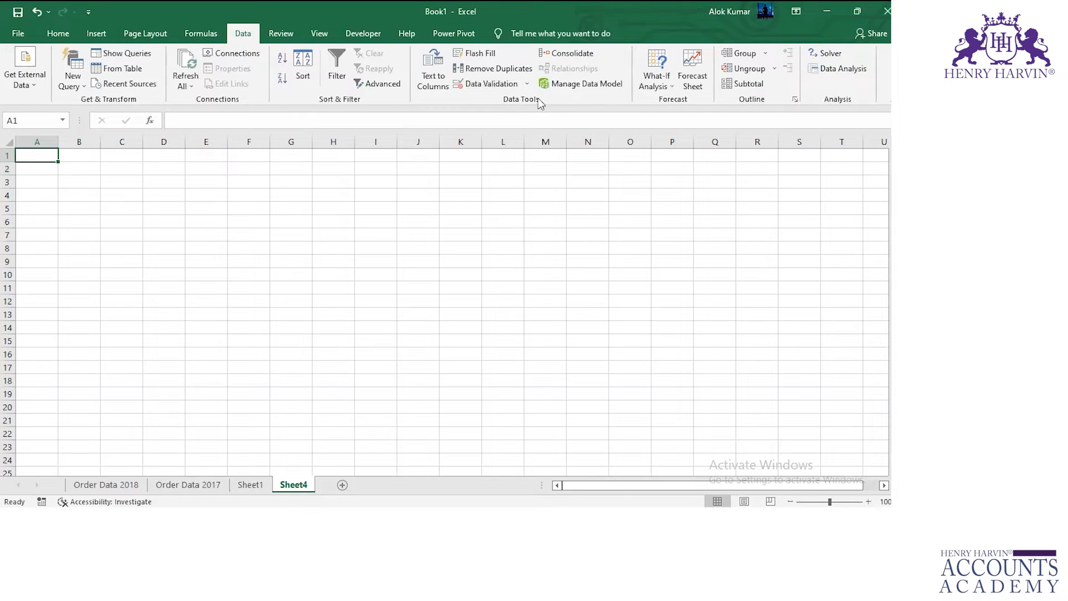
left_click(570, 56)
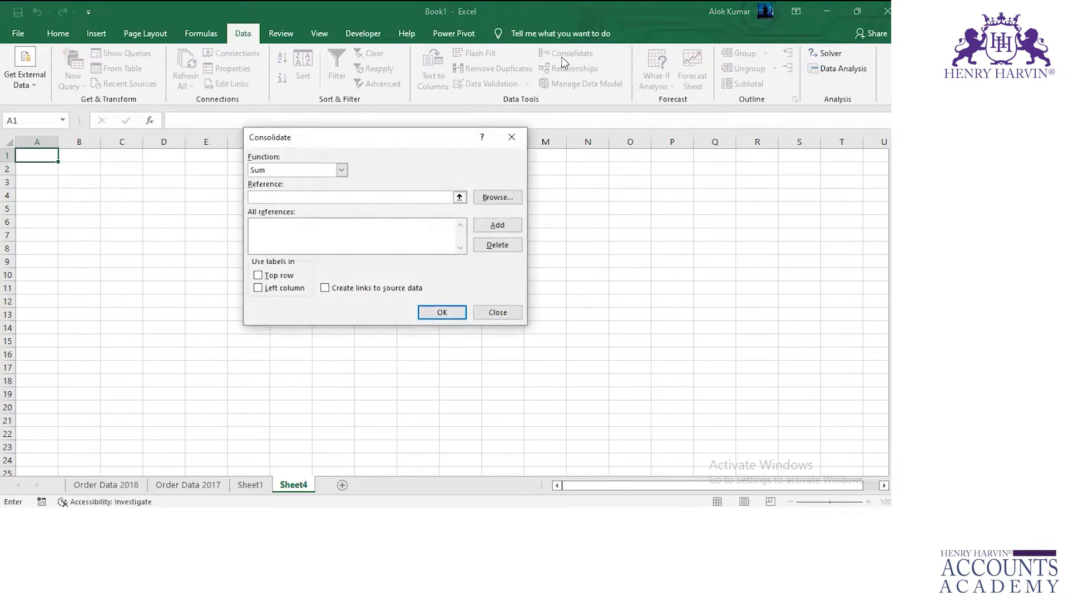
left_click(342, 170)
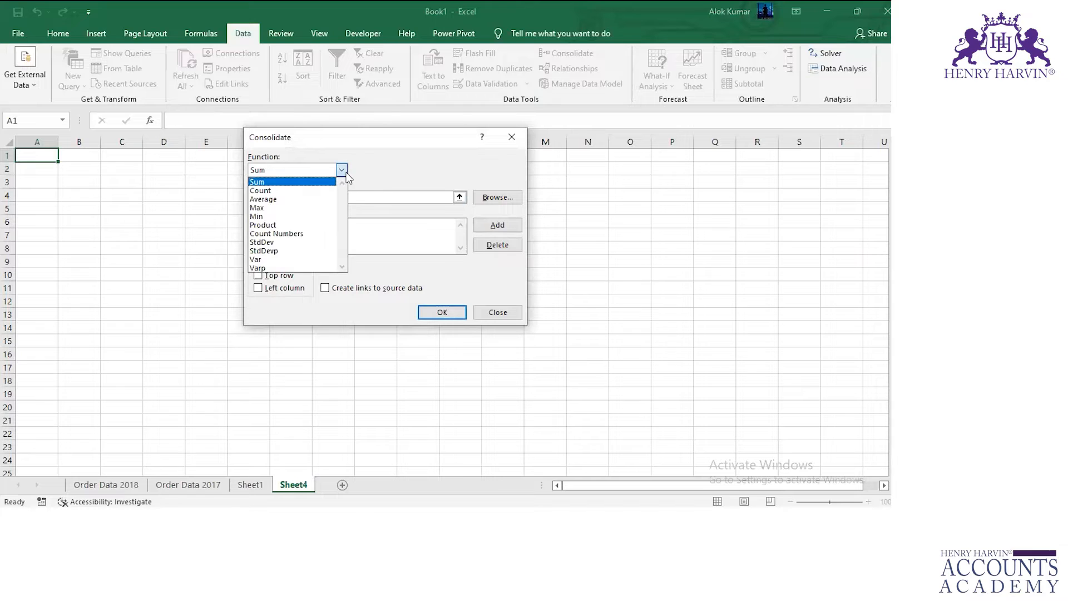
left_click(311, 183)
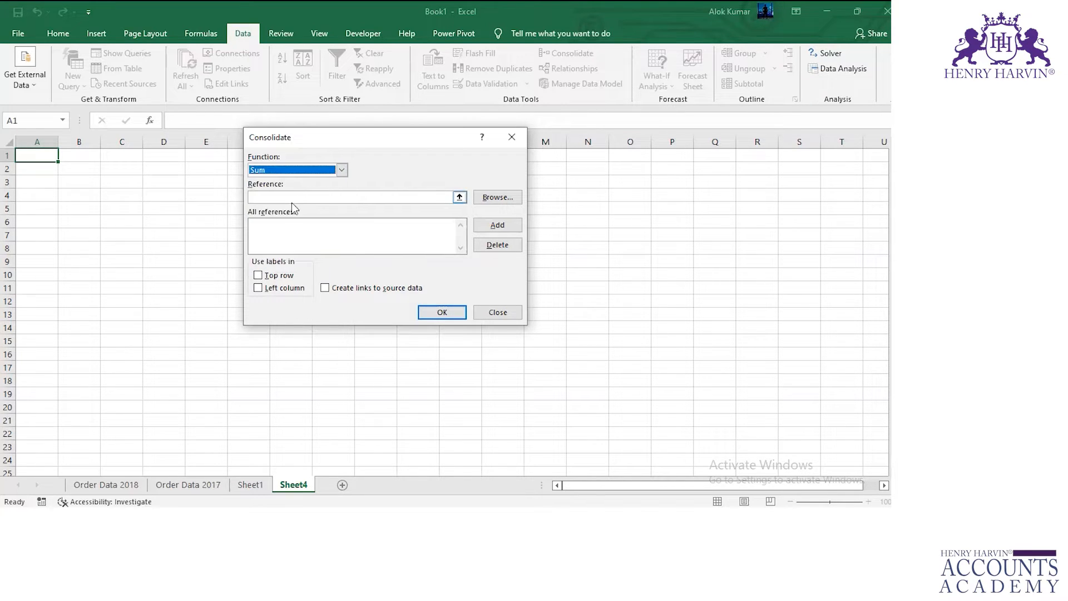
left_click(283, 198)
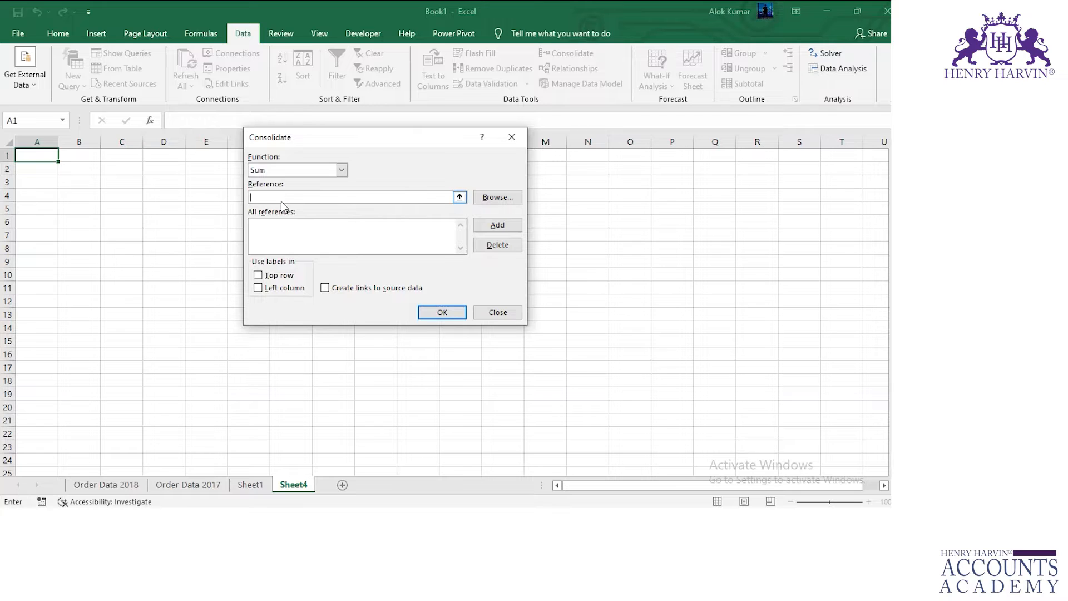
left_click(106, 485)
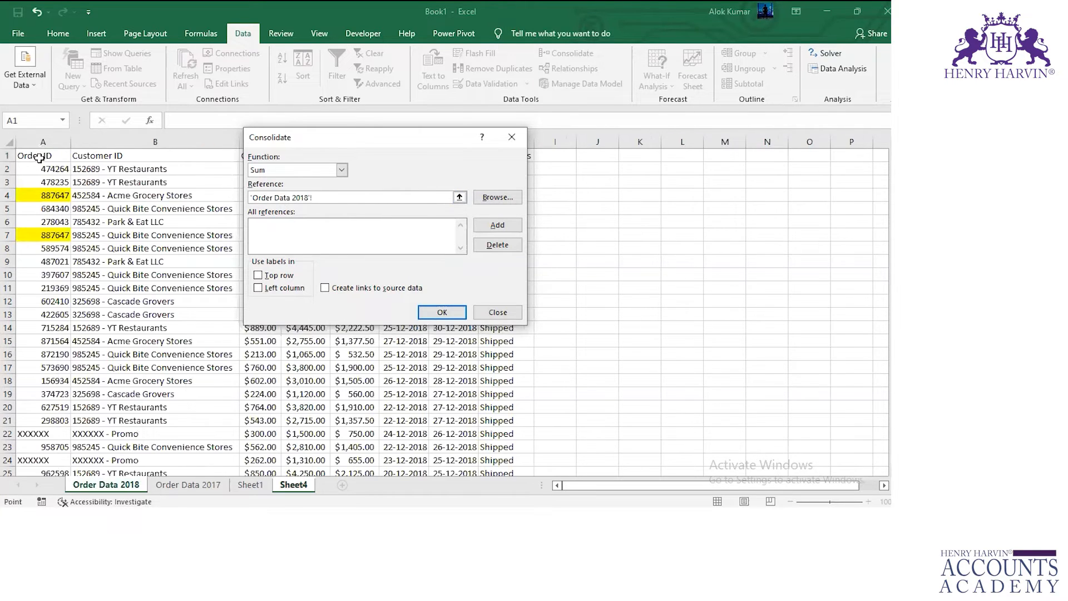
left_click(39, 158)
key("Down")
left_click(497, 312)
Undo the conditional formatting changes and the Order IDs pasted into A4 and A7 on Order Data 2018.
left_click(83, 483)
key("ctrl+z")
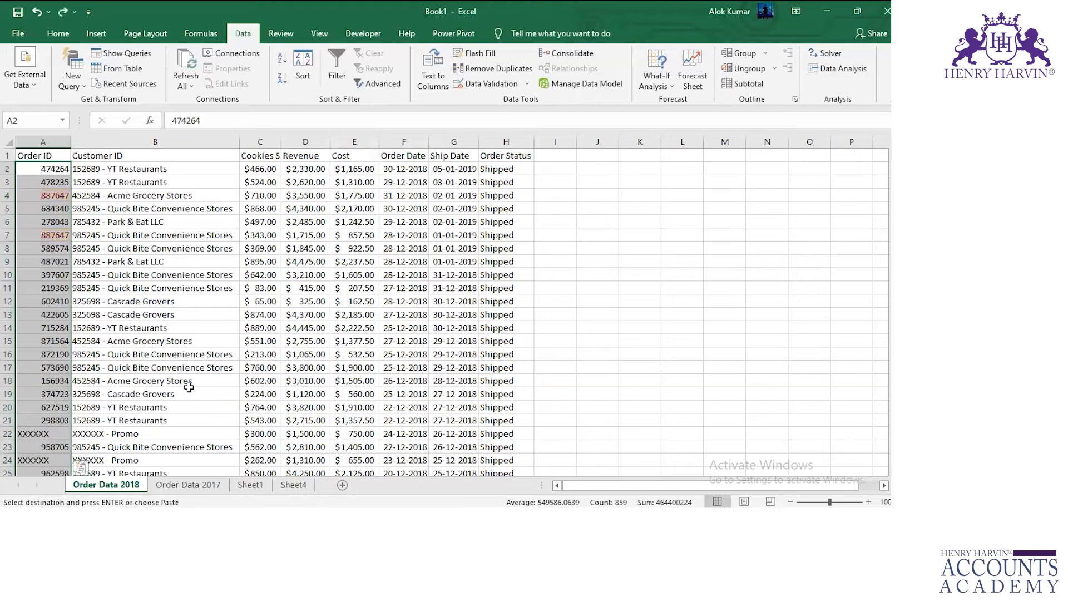
key("ctrl+z")
key("ctrl+z")
Start a Sum consolidation on Sheet4 and add Order Data 2018 A1:H860 as its first reference.
left_click(293, 484)
left_click(588, 49)
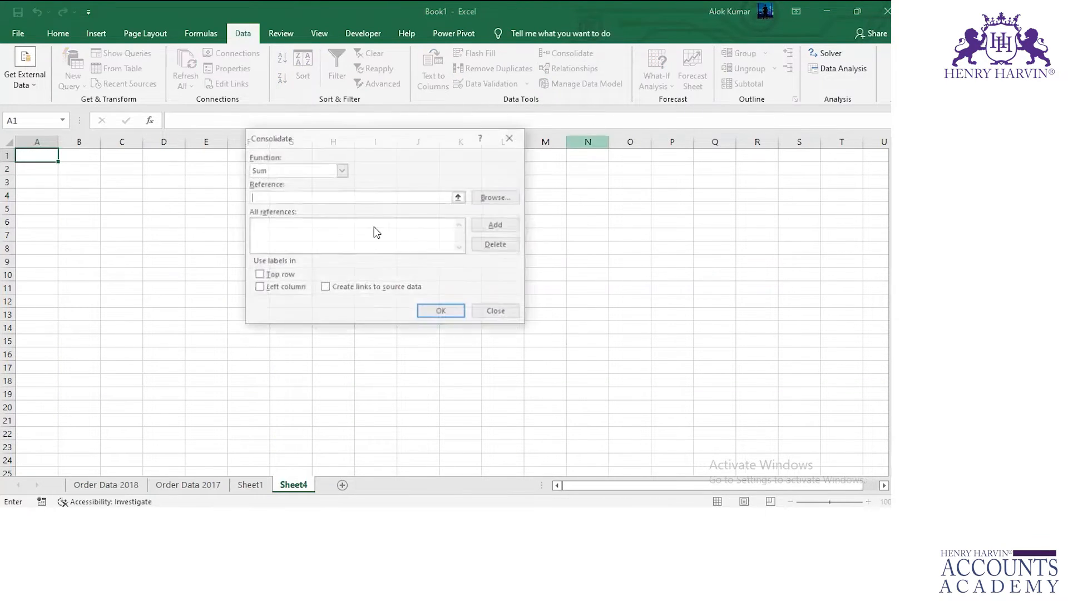
left_click(108, 488)
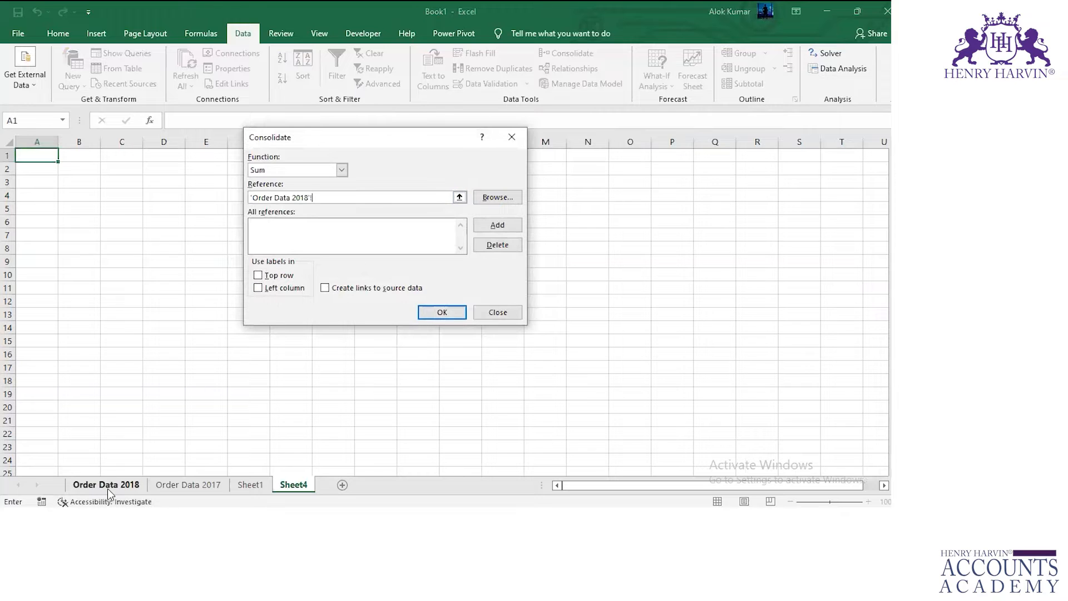
left_click(43, 151)
key("ctrl+shift+Right")
key("ctrl+shift+Down")
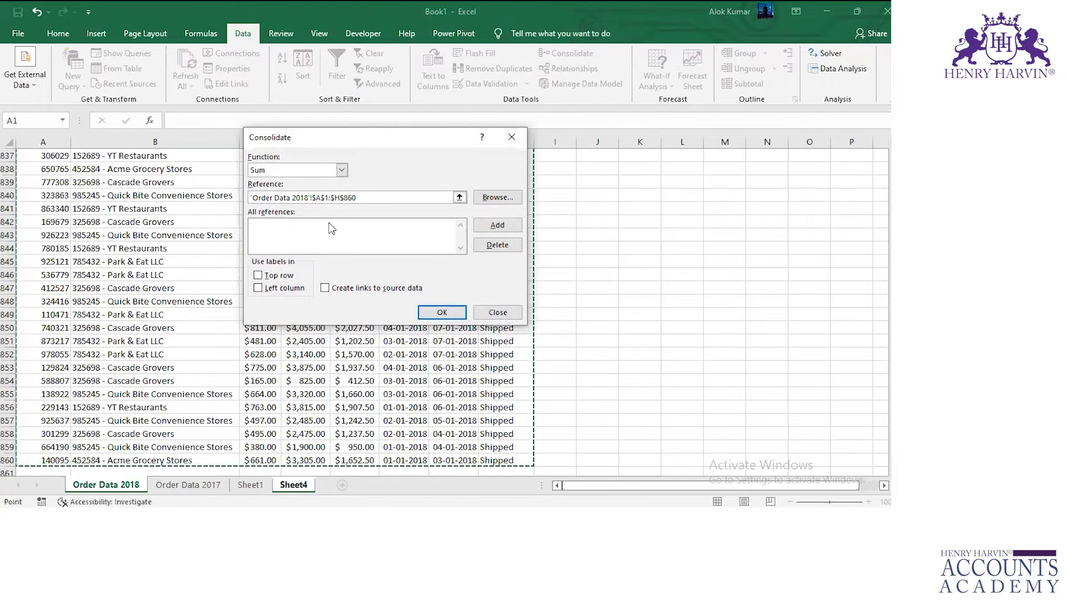
left_click(497, 225)
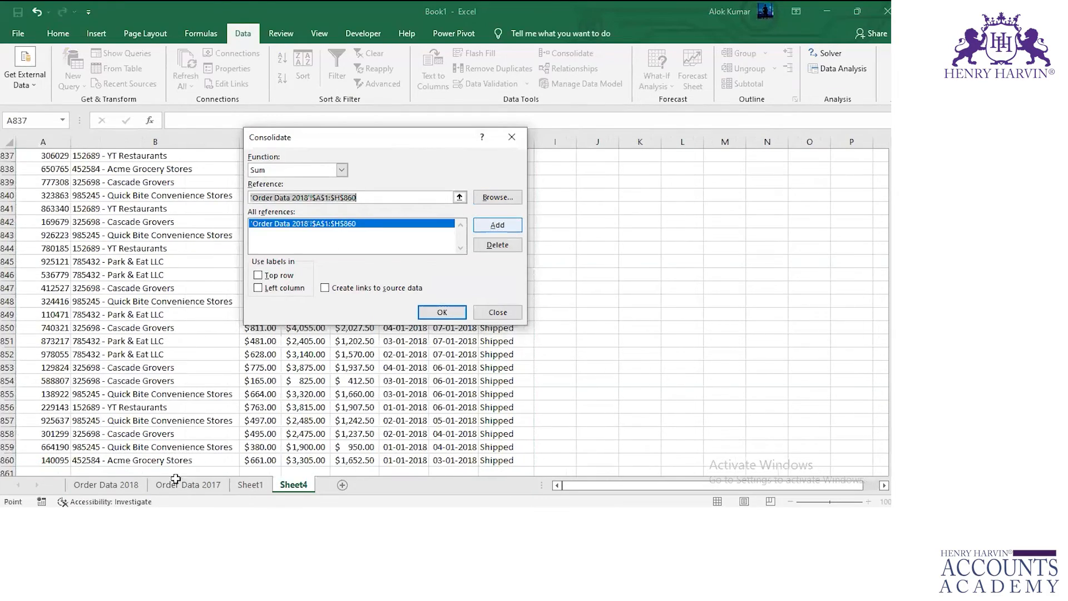
Add Order Data 2017 A1:H817 as the second consolidation reference.
left_click(176, 482)
left_click(34, 155)
key("ctrl+shift+Right")
key("ctrl+shift+Down")
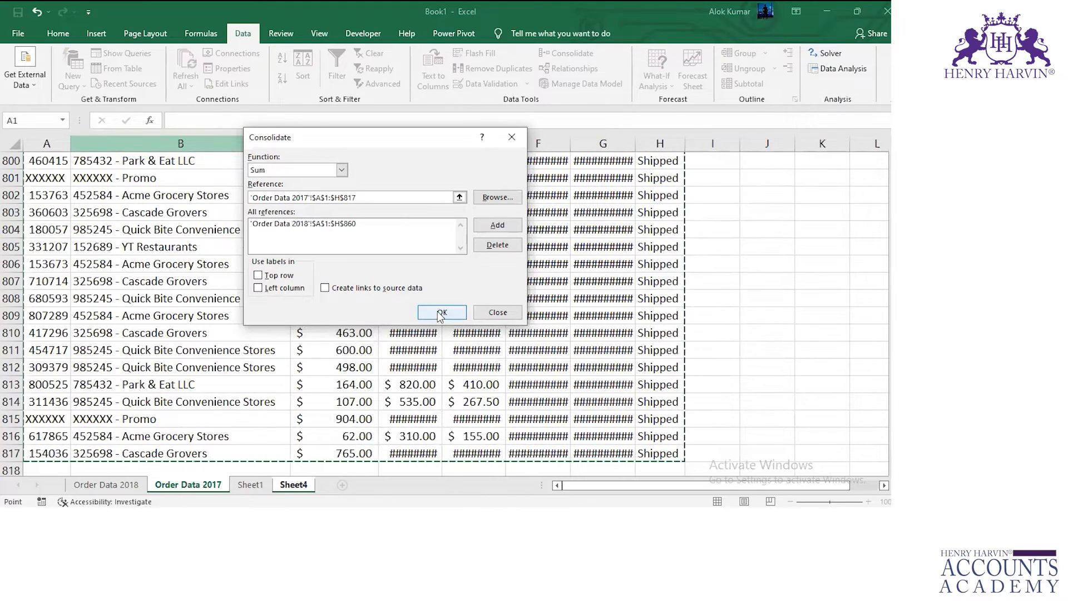
left_click(498, 225)
Use the top row and left column as labels and run the consolidation into Sheet4 at A1.
left_click(258, 275)
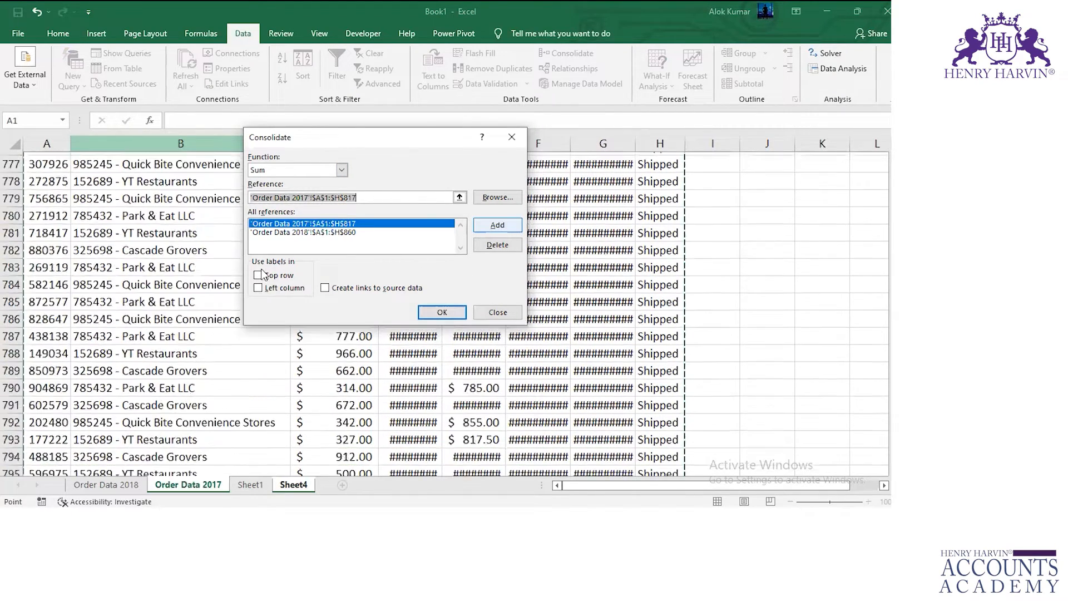
left_click(258, 288)
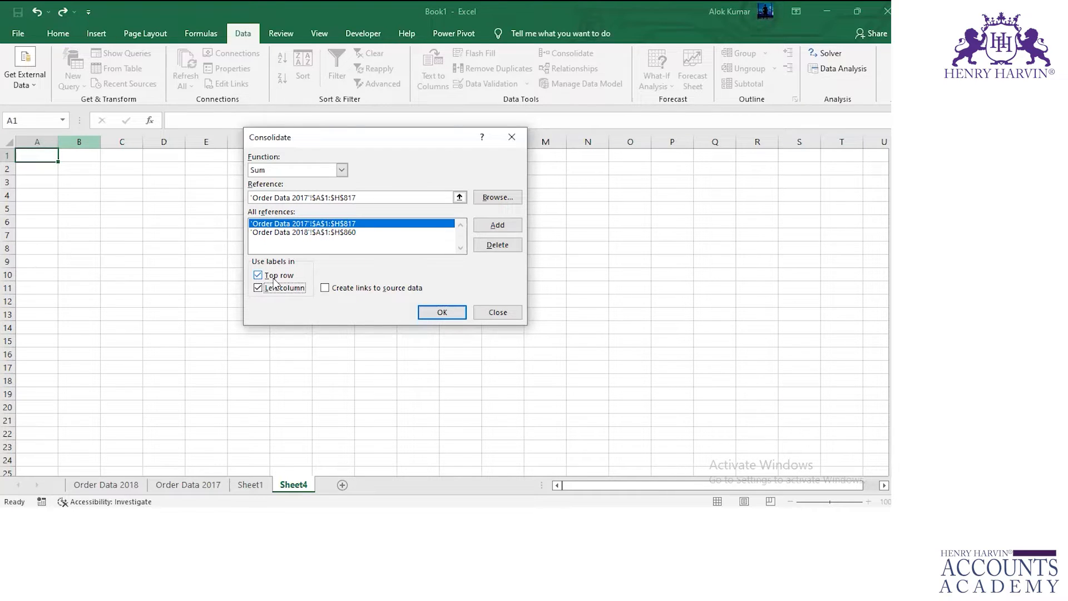
left_click(441, 311)
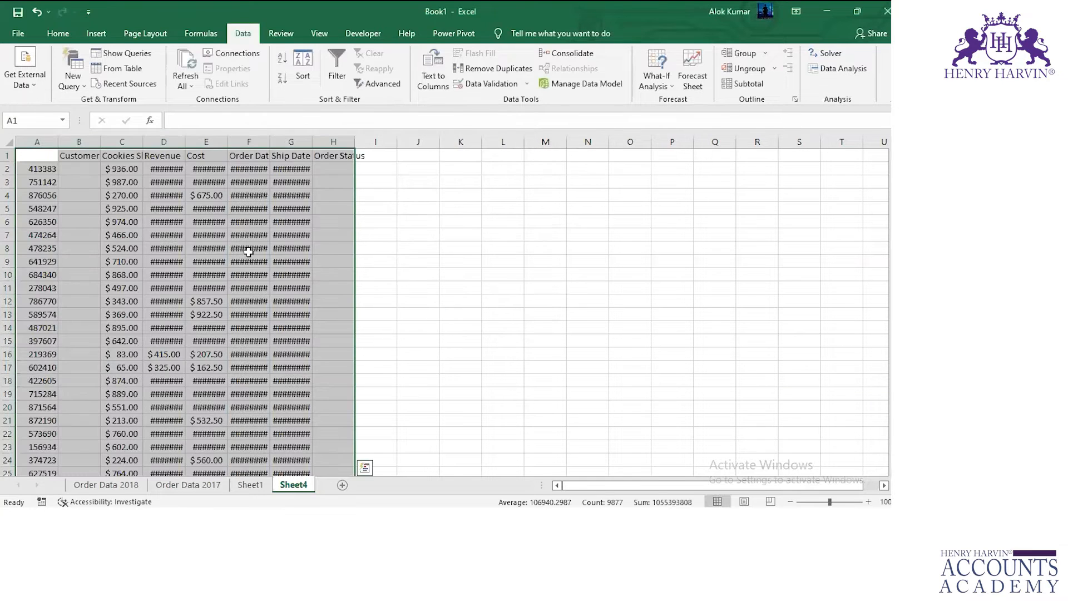
Examine the consolidated Order ID column on Sheet4 from its first entry through its last row and back.
left_click(43, 168)
left_click(43, 168)
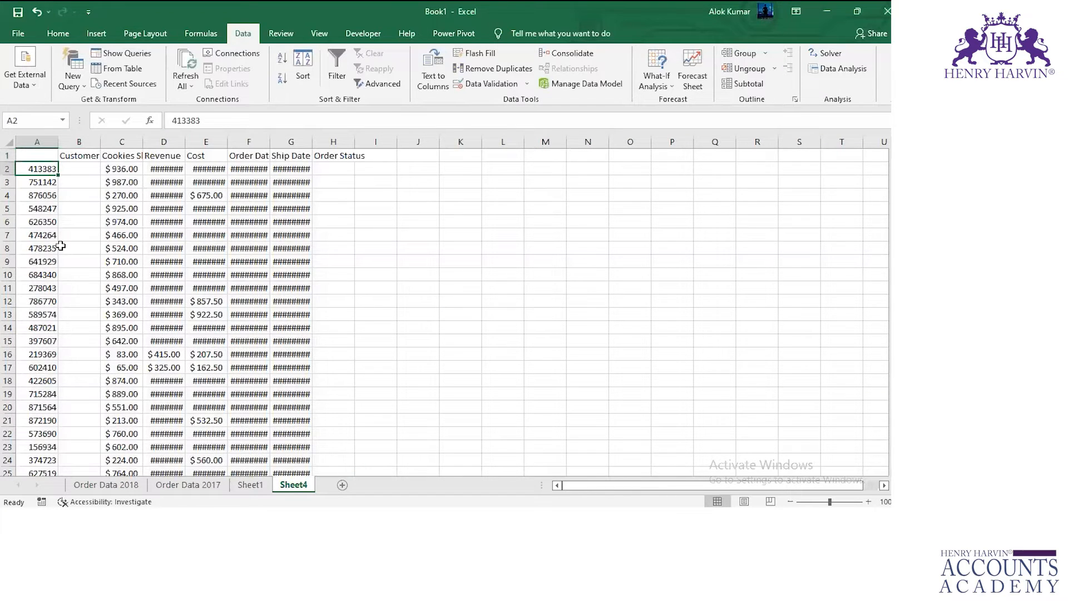
scroll(60, 246, "down", 3)
scroll(60, 245, "up", 3)
key("ctrl+shift+Down")
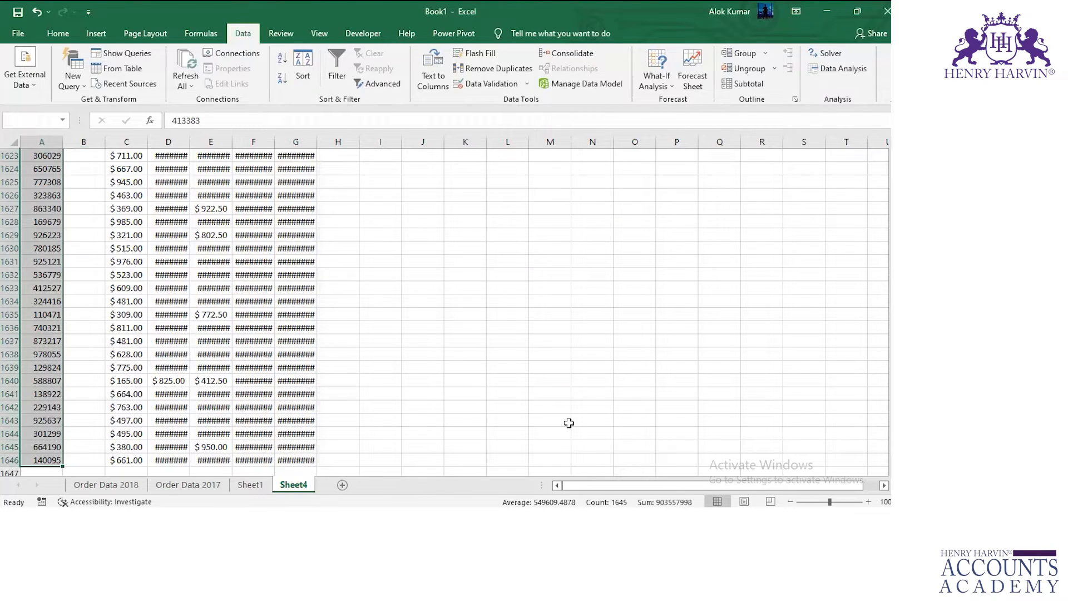
left_click_drag(393, 440, 395, 416)
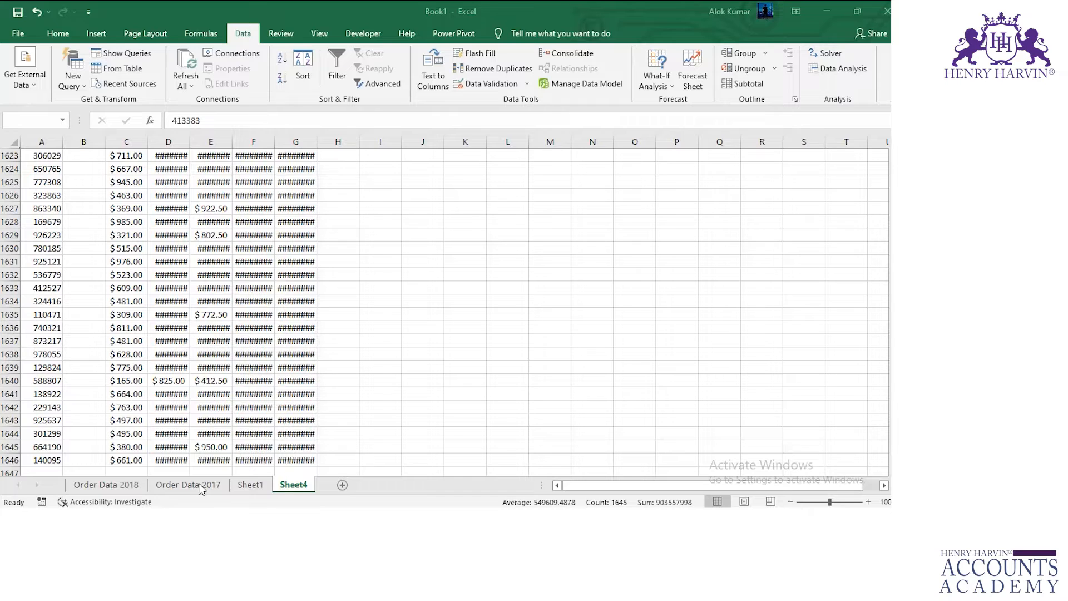
left_click(48, 140)
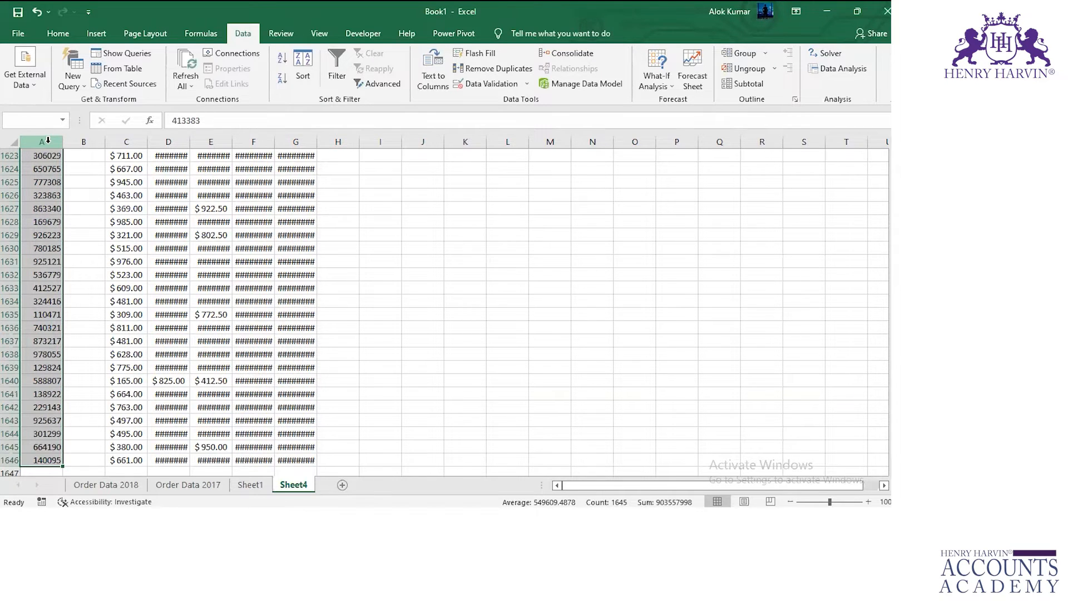
scroll(47, 140, "up", 6)
left_click(48, 218)
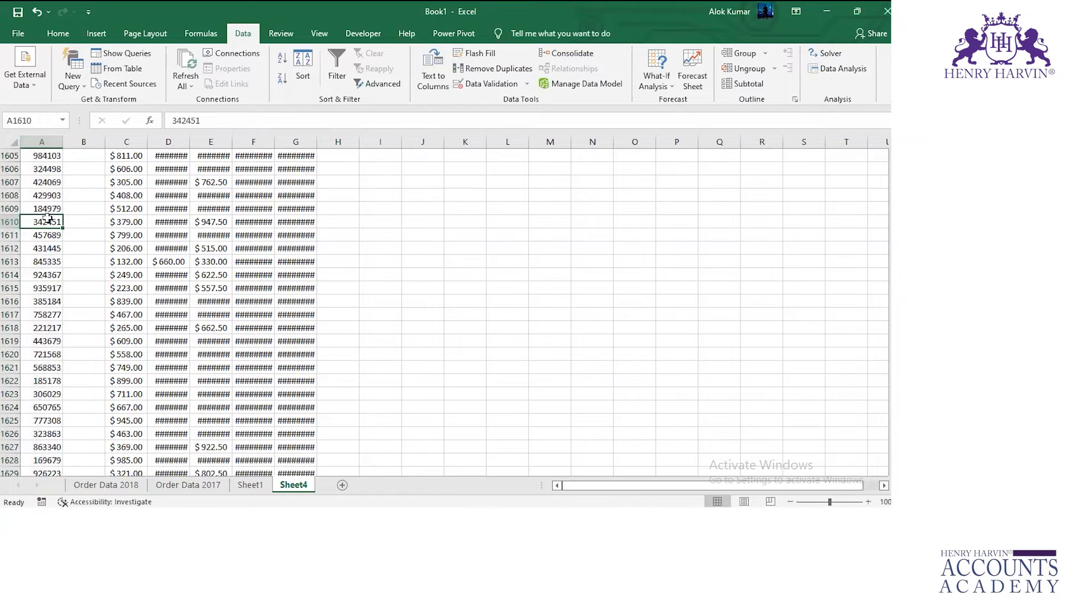
key("ctrl+Up")
key("ctrl+Up")
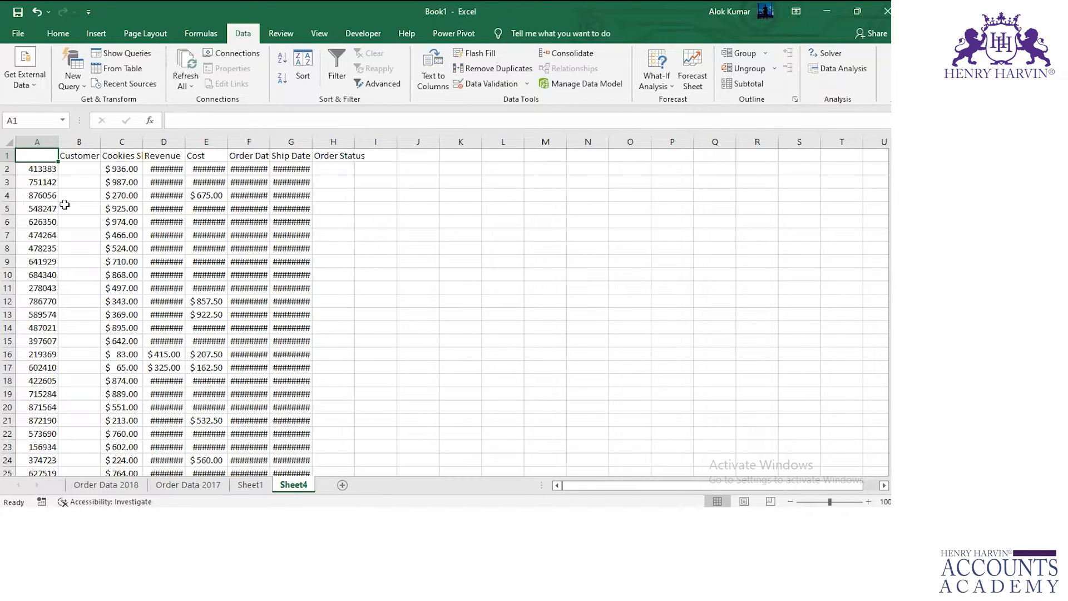
Compare the Order Data 2017 and Order Data 2018 layouts with Sheet4's header row and Order ID column.
left_click(207, 485)
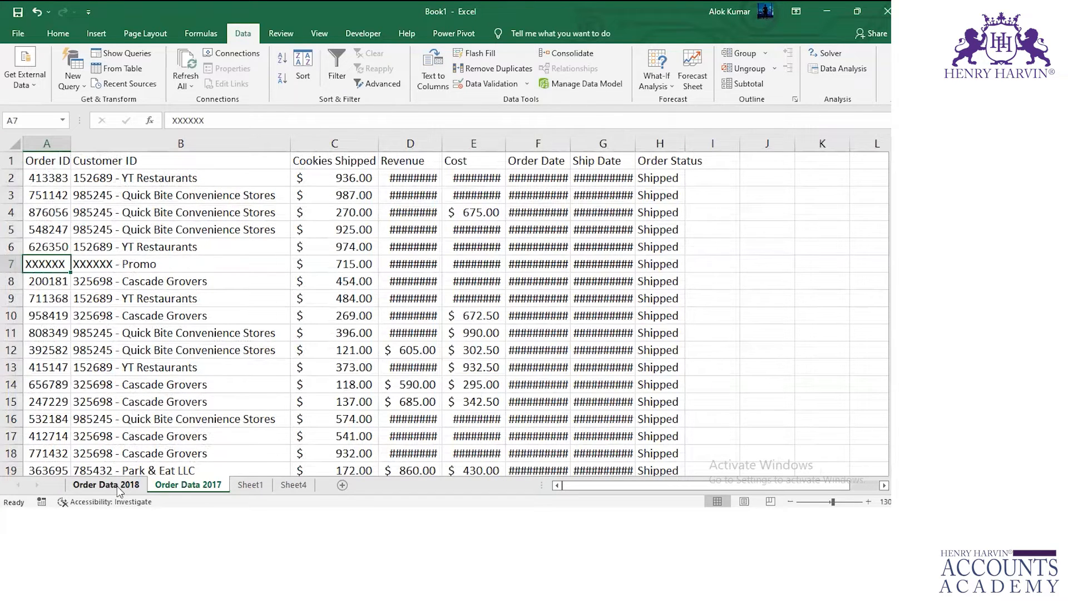
left_click(117, 486)
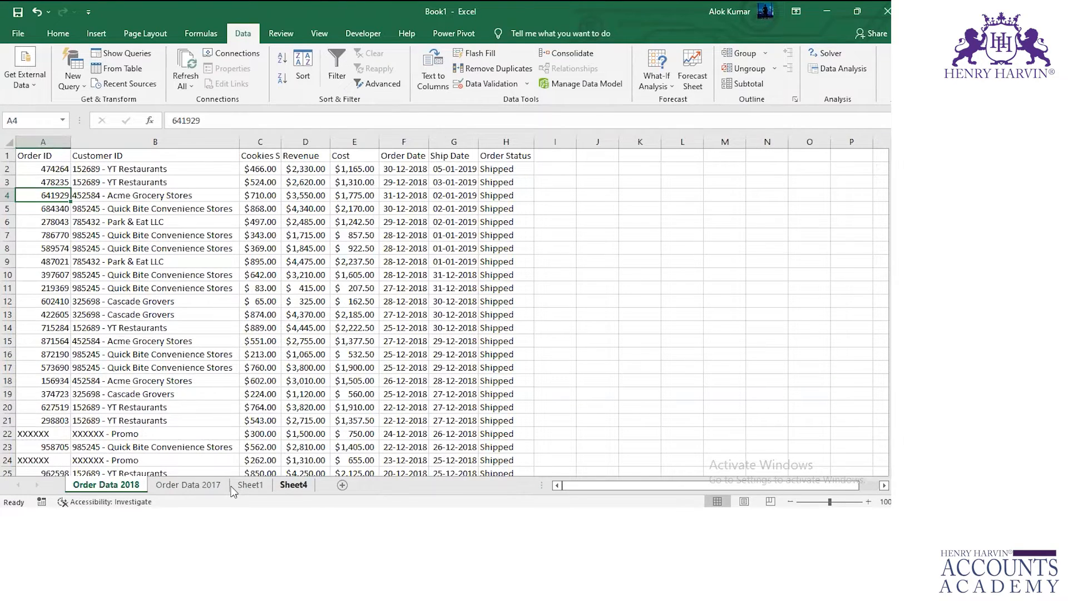
left_click(281, 485)
left_click(8, 156)
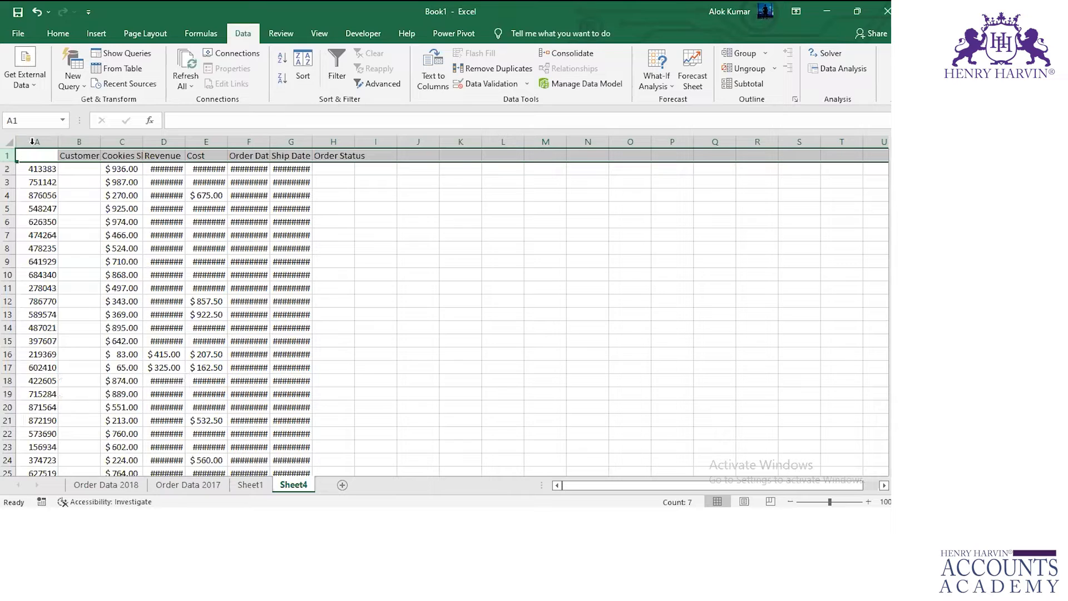
left_click(29, 137)
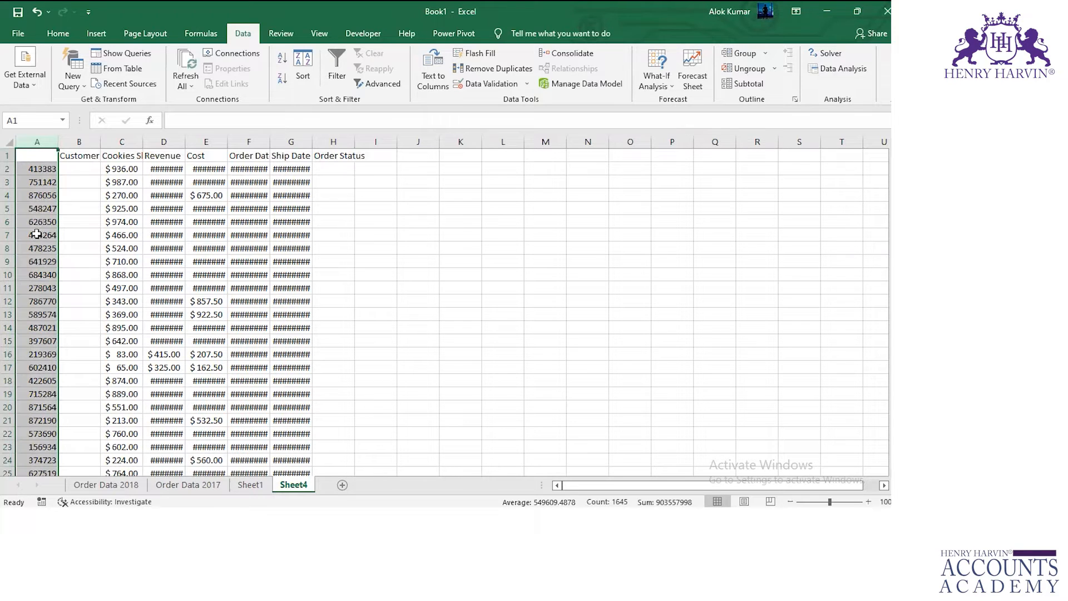
Select all Order IDs below the header on Sheet4, Order Data 2018 and Order Data 2017 to compare their counts.
left_click(37, 171)
key("ctrl+shift+Down")
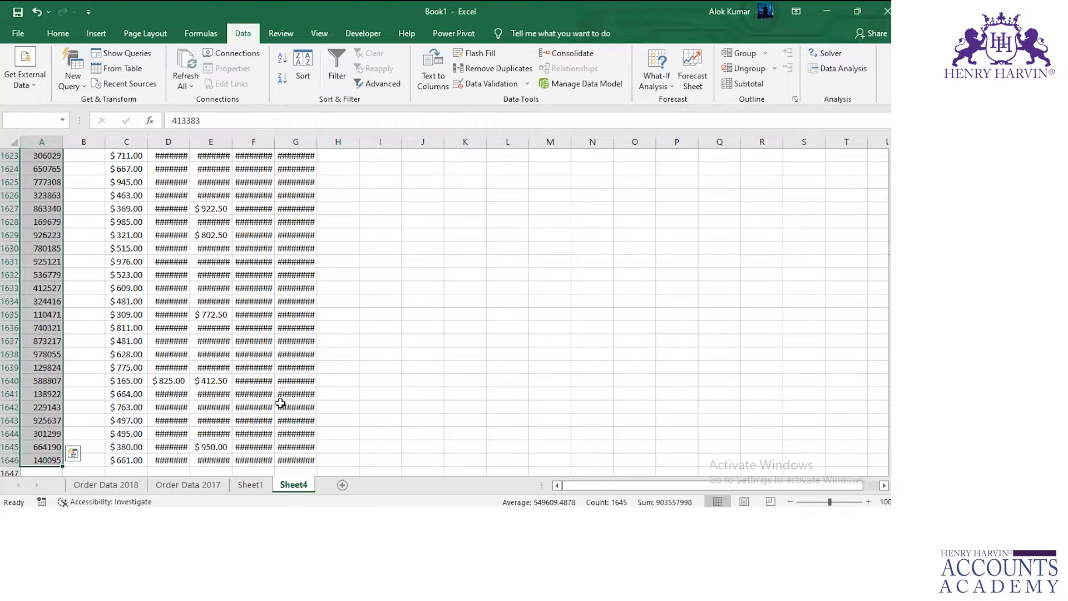
left_click(108, 486)
left_click(49, 170)
key("ctrl+shift+Down")
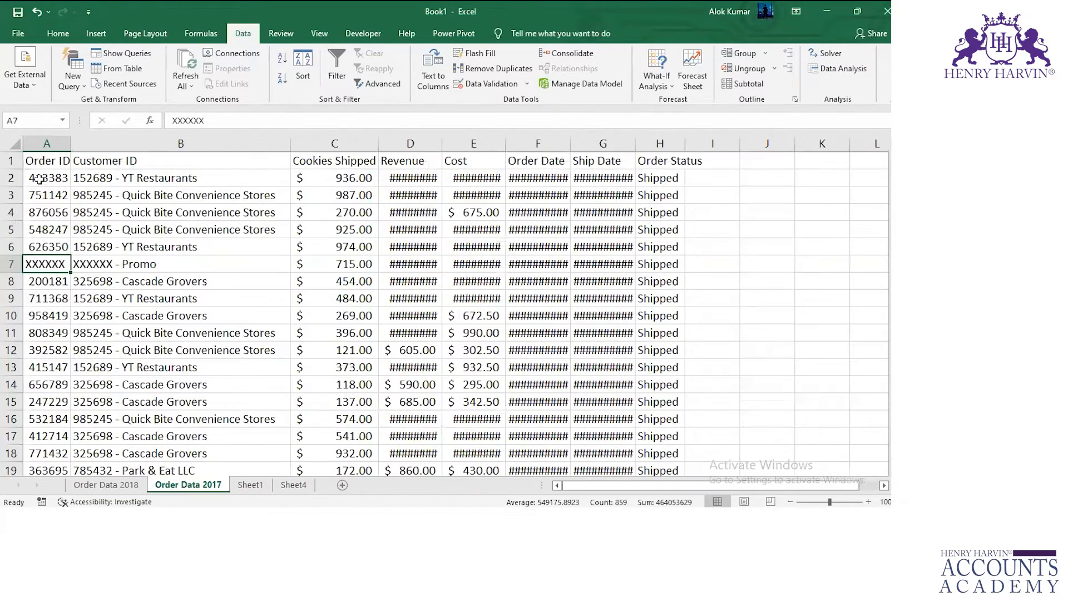
left_click(39, 179)
key("ctrl+shift+Down")
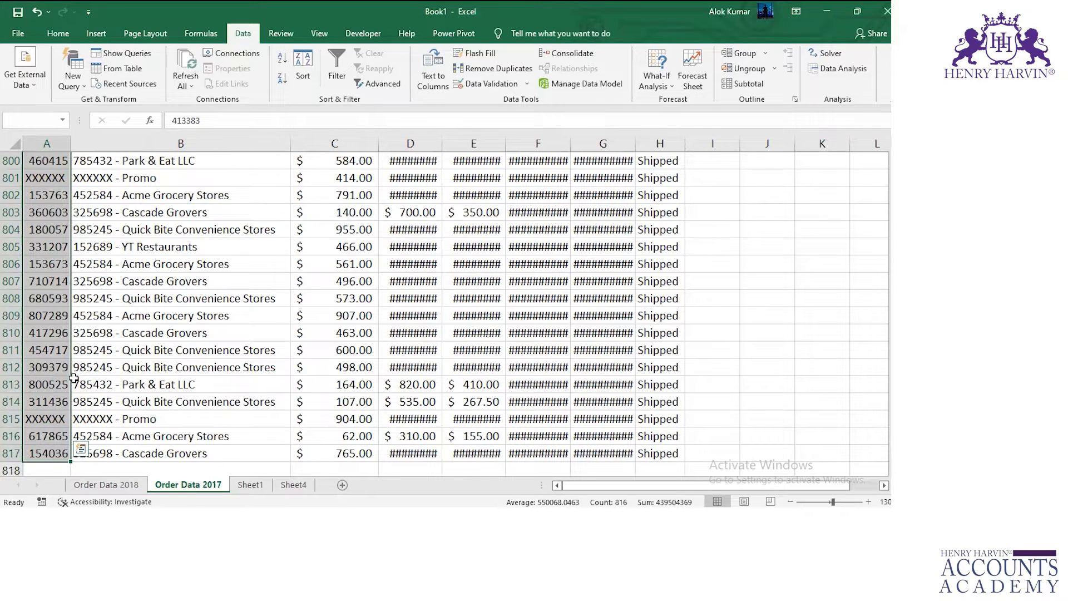
Add filters to the header row of the full Order Data 2017 table, A1:H817.
key("ctrl+Home")
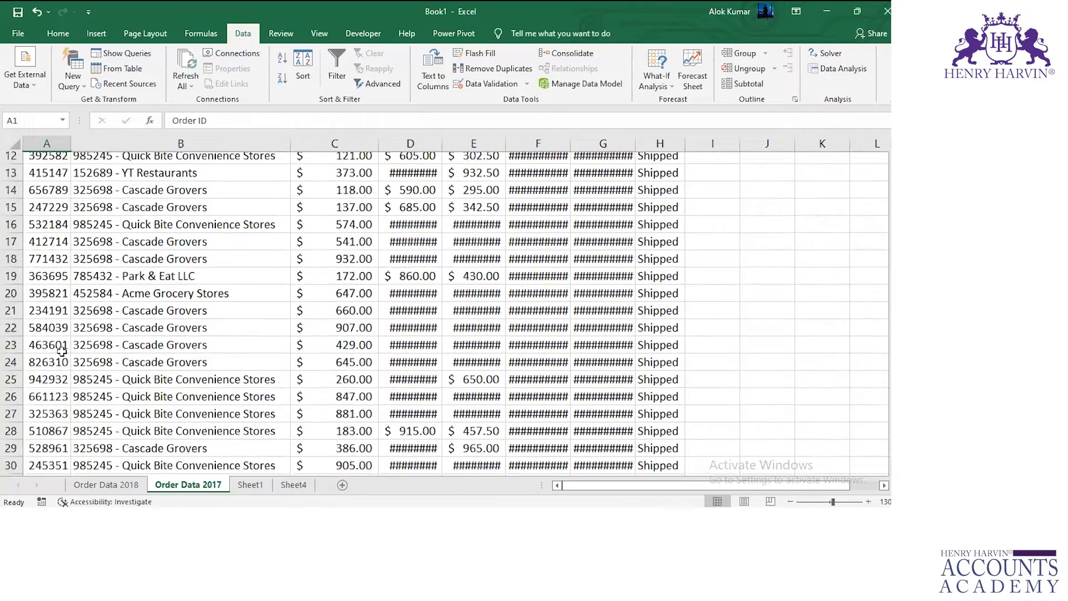
key("ctrl+shift+Right")
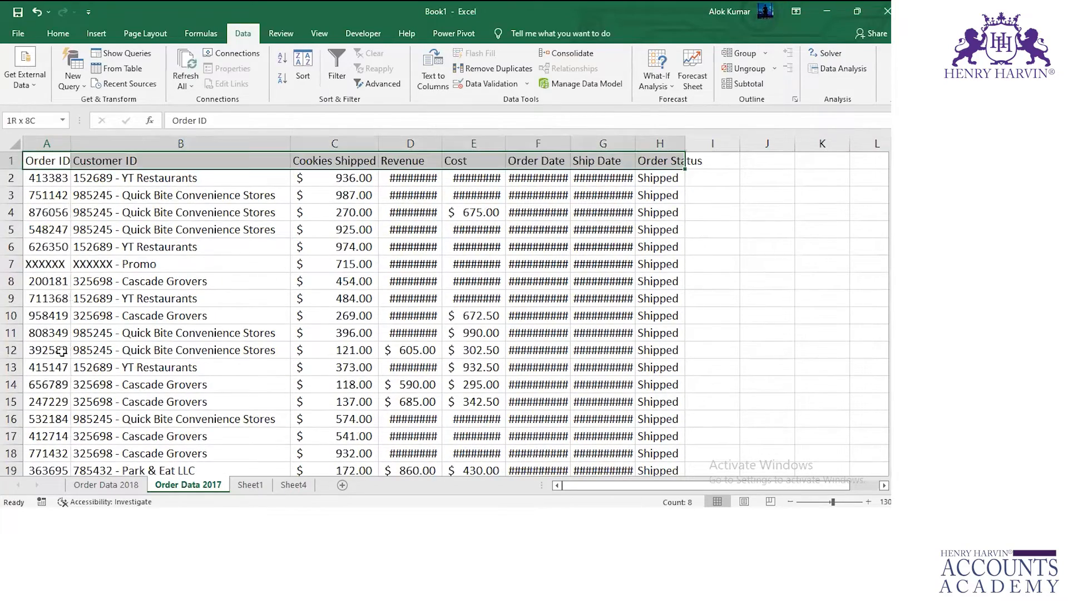
key("ctrl+shift+Down")
key("ctrl+shift+l")
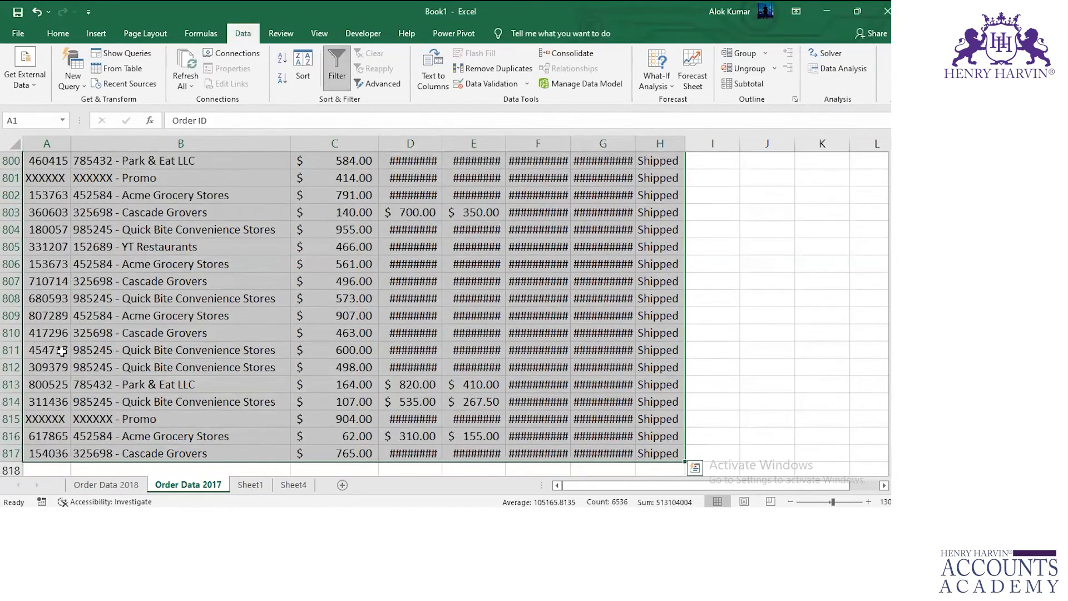
key("ctrl+Home")
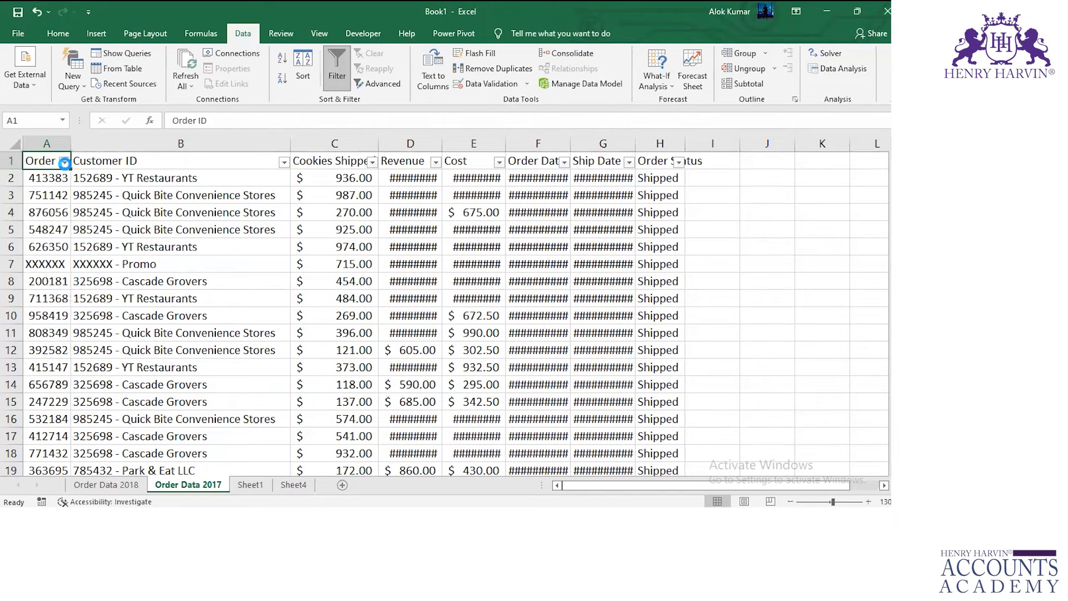
Filter the Order ID column on Order Data 2017 to show only XXXXXX.
left_click(65, 161)
left_click(44, 308)
scroll(83, 345, "down", 5)
left_click_drag(166, 321, 154, 417)
left_click(37, 402)
left_click(58, 403)
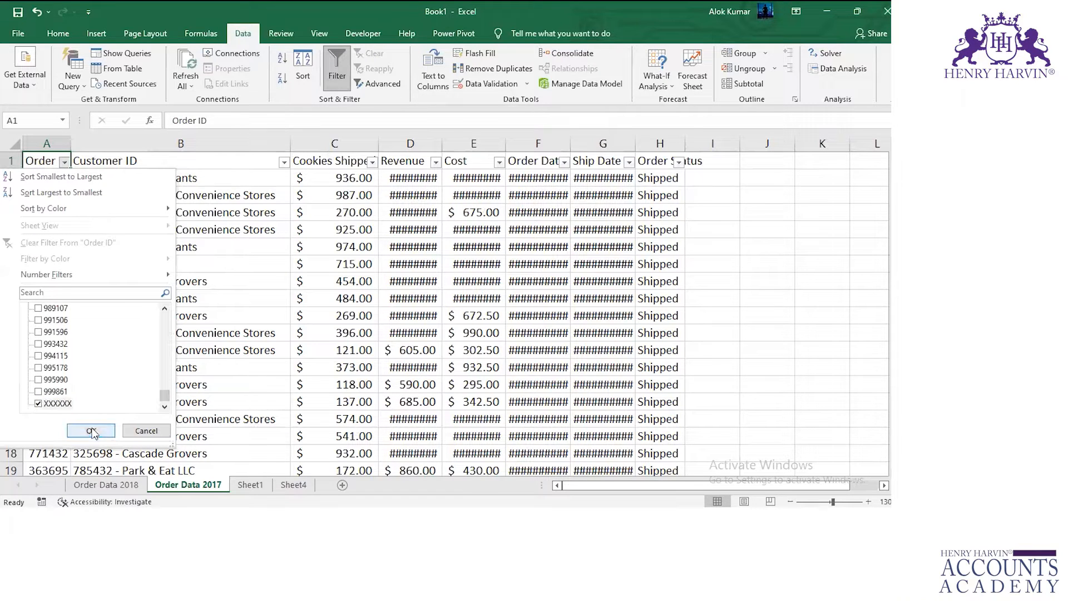
left_click(92, 430)
Select the filtered XXXXXX Order IDs on Order Data 2017 to count them.
left_click(51, 178)
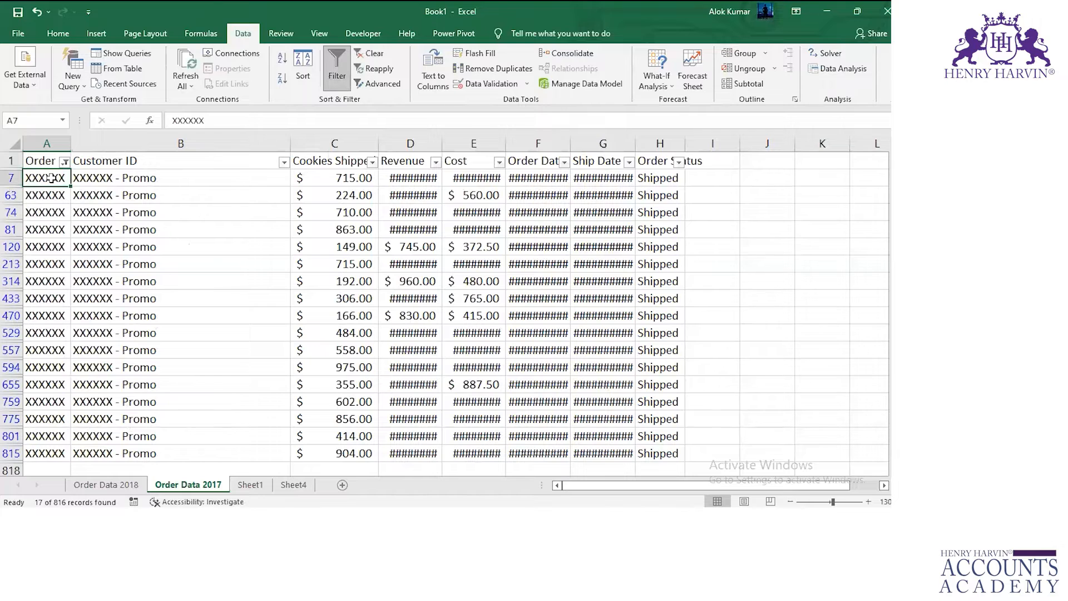
key("ctrl+shift+Down")
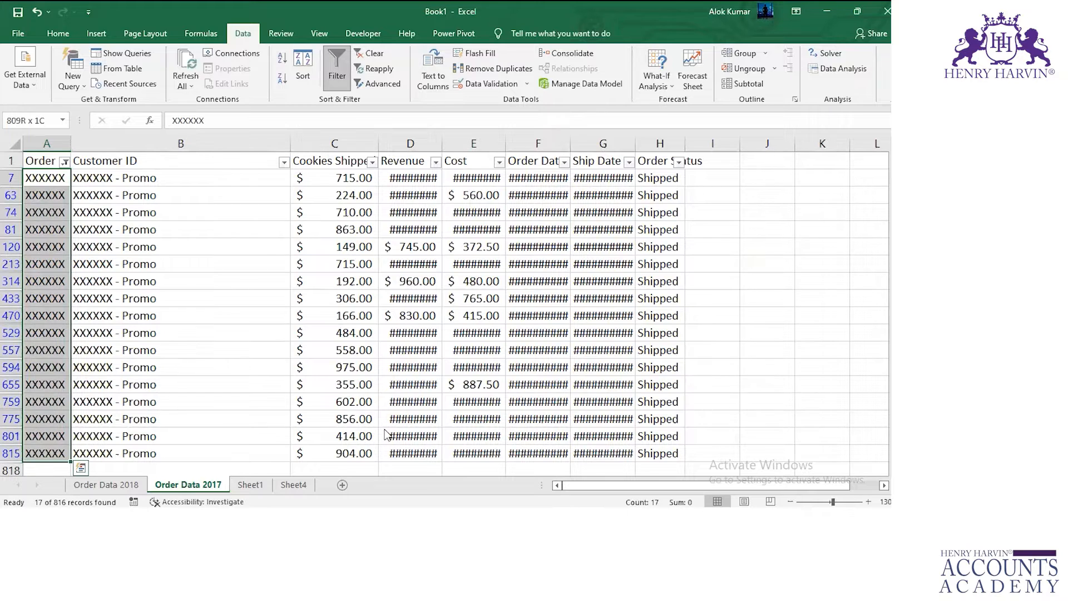
left_click(374, 388)
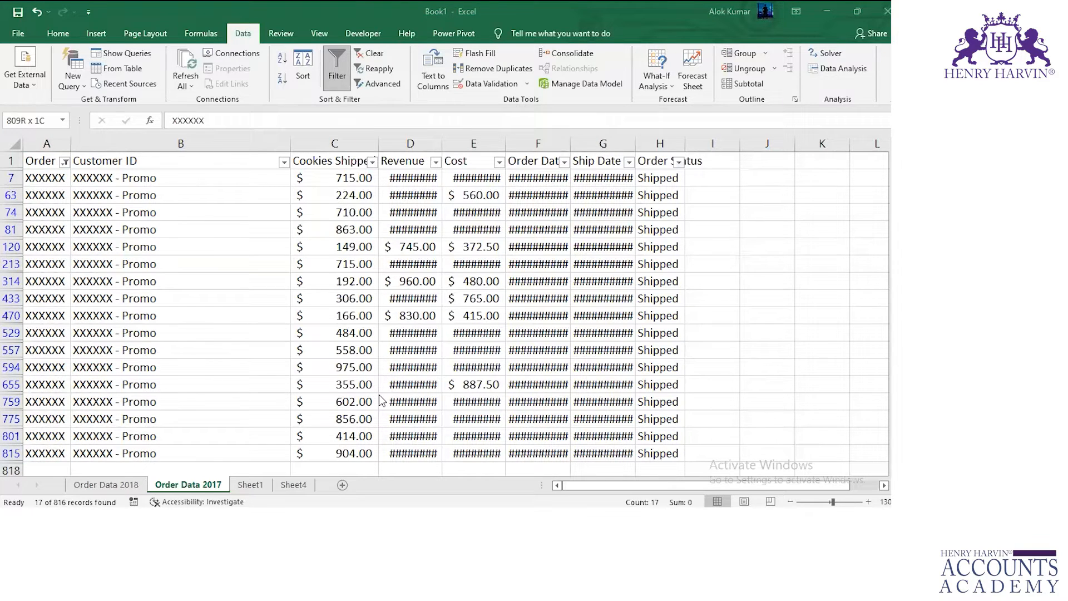
Add filters to the header row of the consolidated table on Sheet4, A1:H1646.
left_click(291, 485)
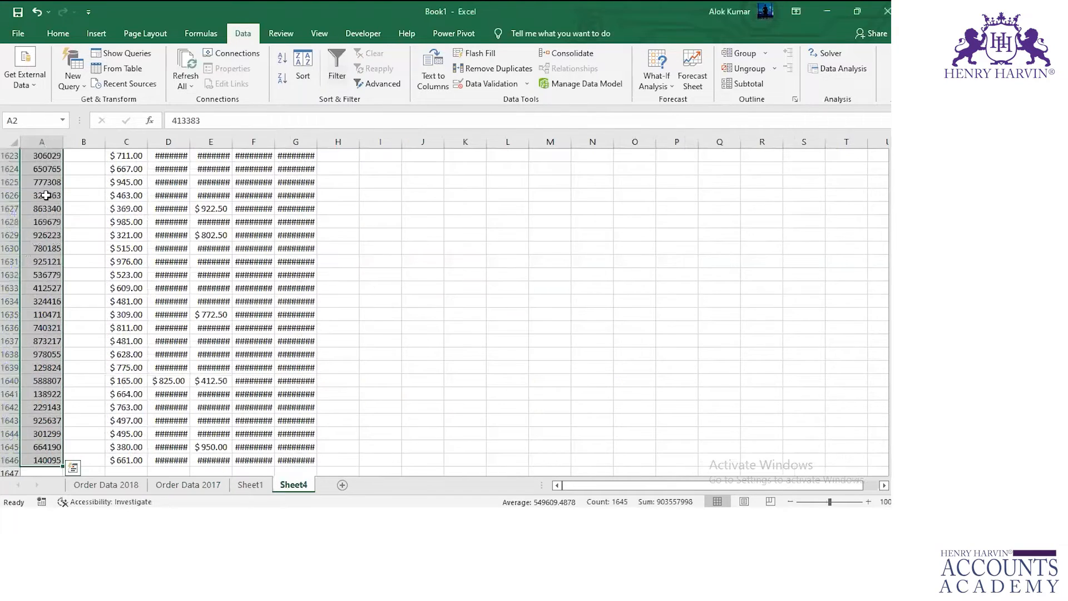
scroll(46, 196, "up", 4)
left_click(47, 196)
key("ctrl+Up")
key("ctrl+Up")
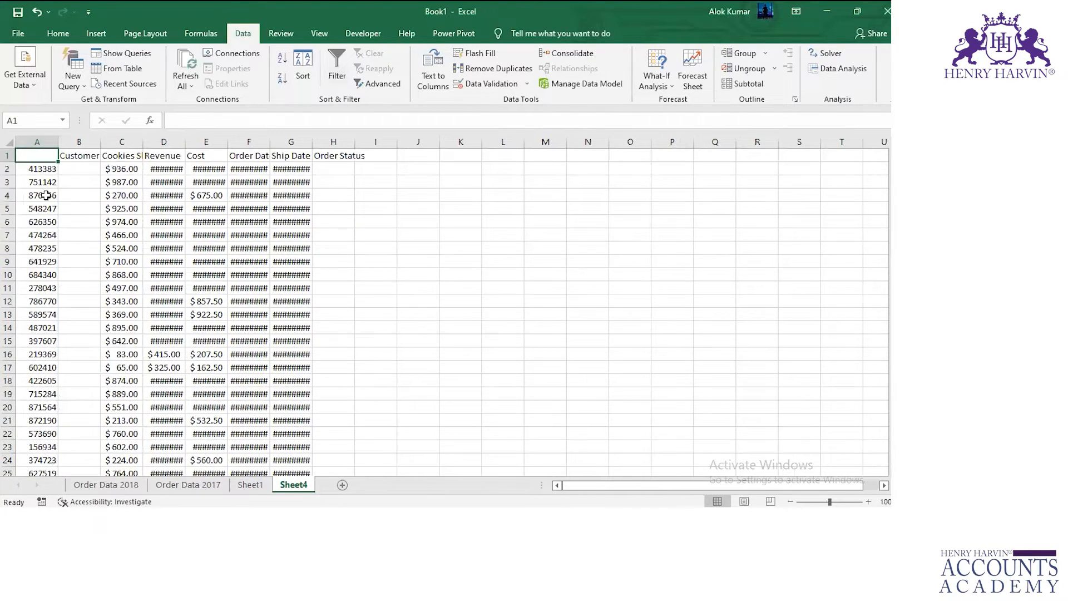
key("ctrl+shift+Right")
key("ctrl+shift+Down")
key("ctrl+shift+Right")
key("ctrl+shift+Down")
key("ctrl+shift+l")
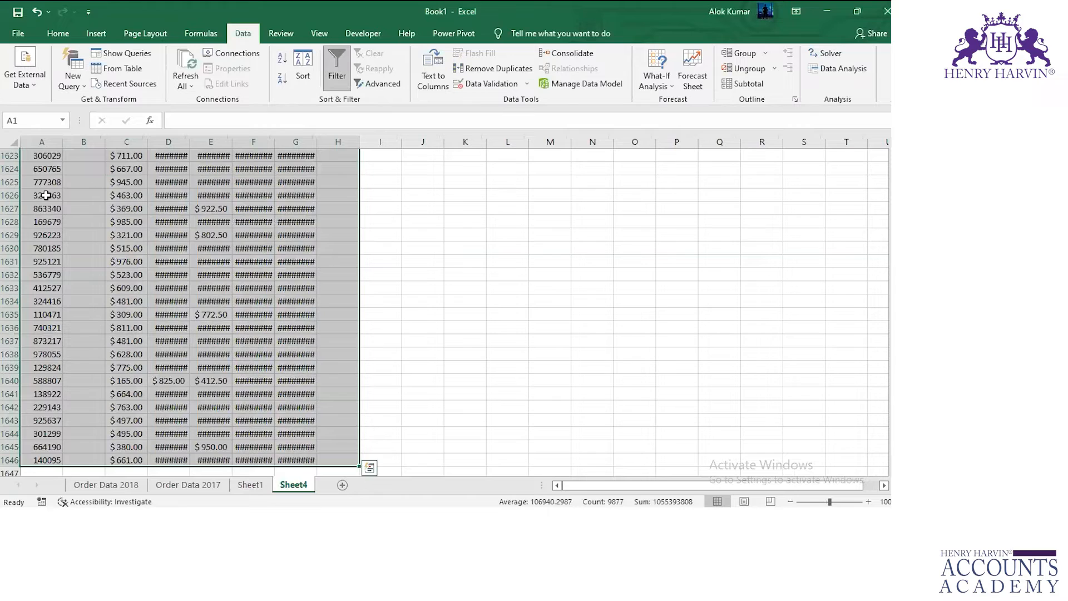
scroll(48, 195, "up", 5)
left_click(47, 195)
key("ctrl+Up")
key("ctrl+Up")
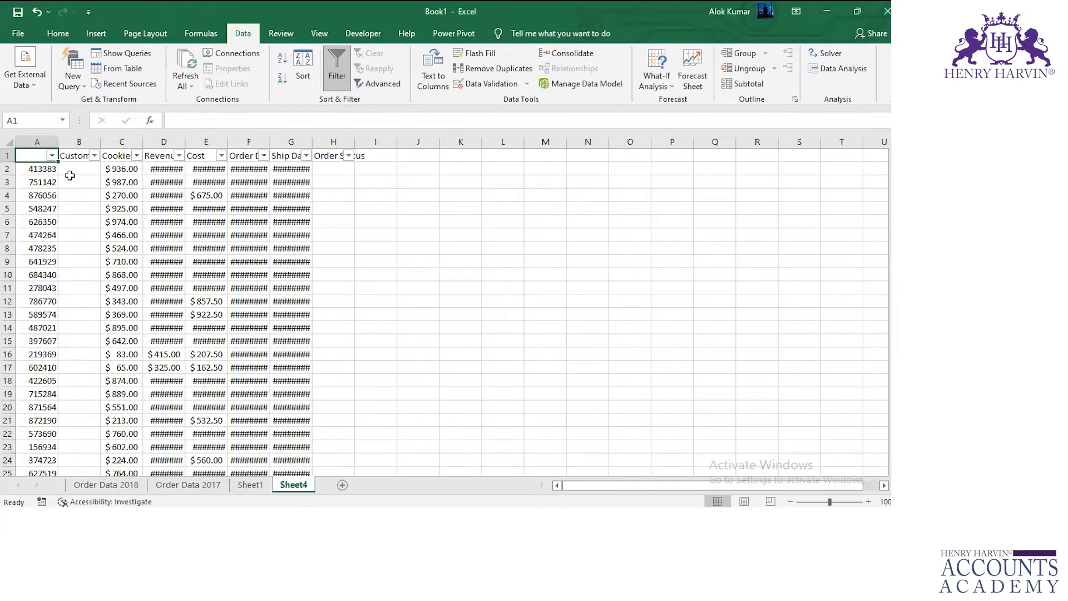
Filter column A of the consolidated table on Sheet4 to show only XXXXXX.
left_click(51, 156)
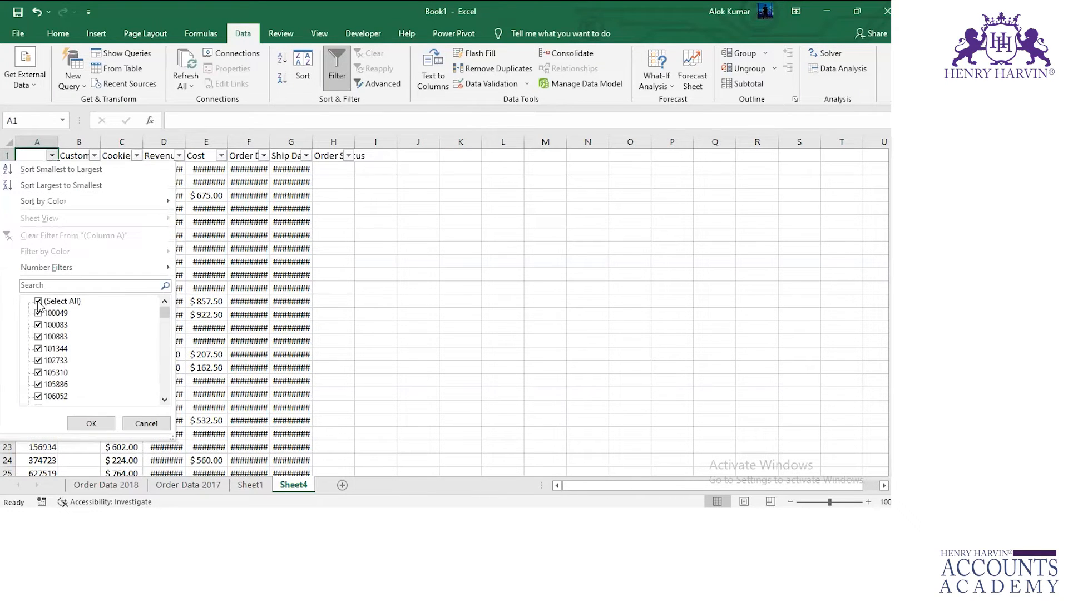
left_click(38, 301)
left_click_drag(164, 315, 165, 407)
left_click(38, 396)
left_click(91, 423)
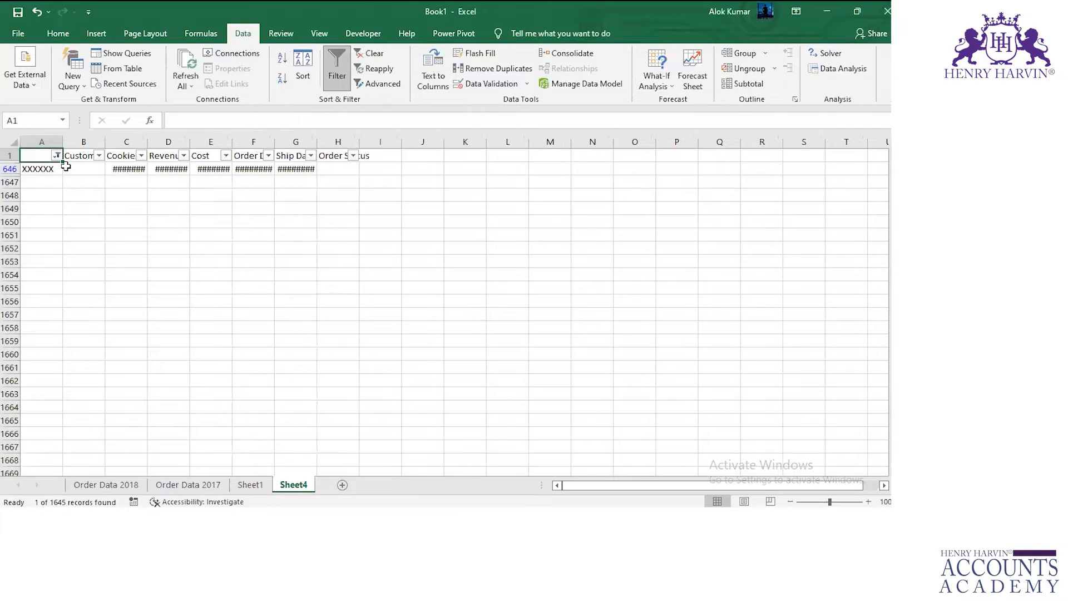
Autofit the Cookies Shipped, Revenue, Cost, Order Date and Ship Date columns on Sheet4 and select the XXXXXX entry.
double_click(146, 142)
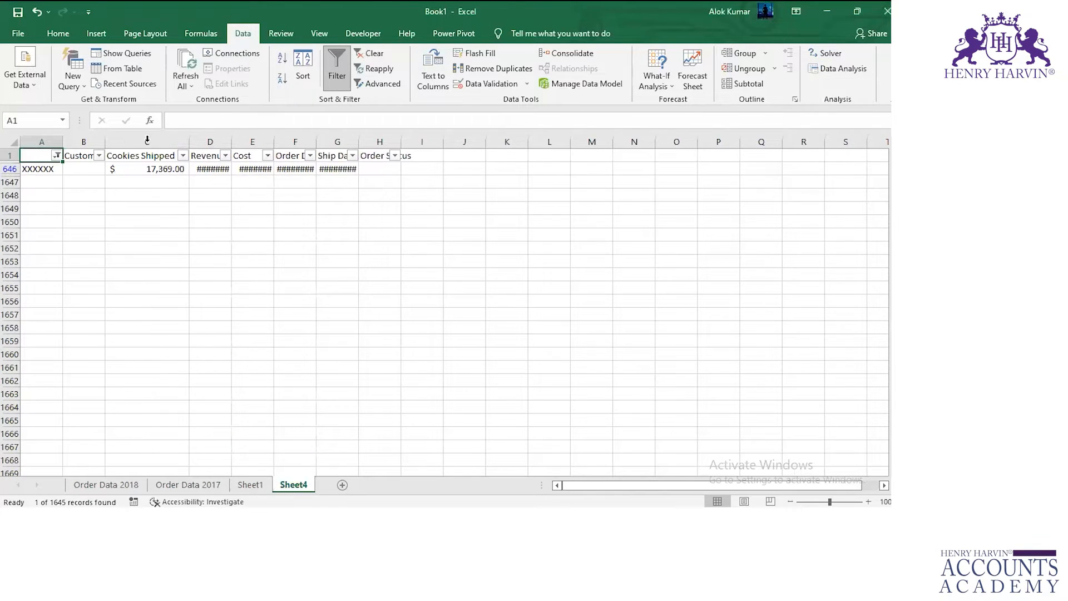
double_click(232, 142)
double_click(285, 141)
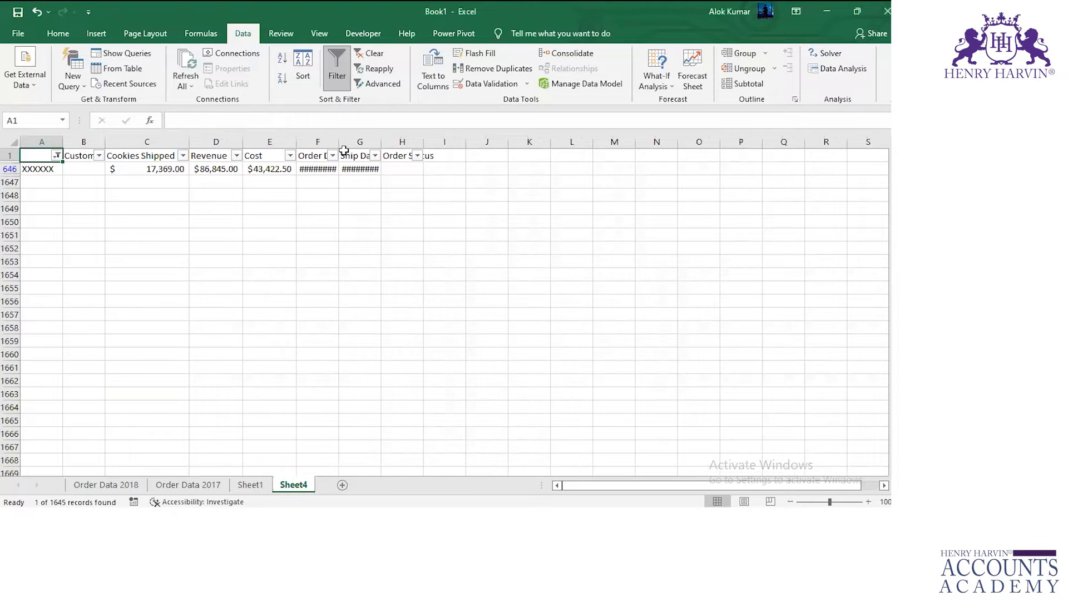
double_click(339, 141)
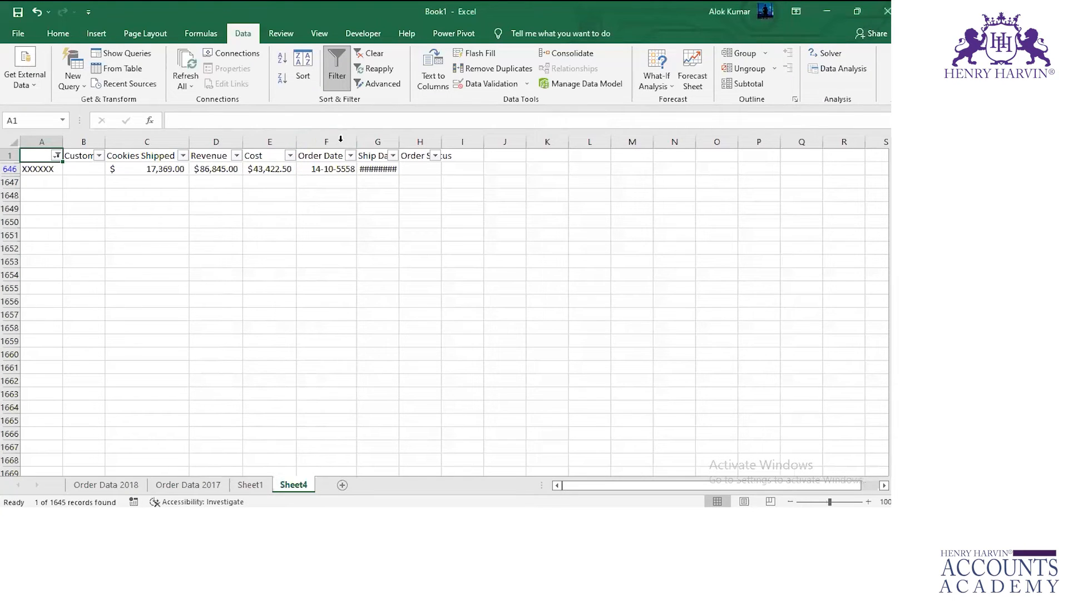
double_click(398, 139)
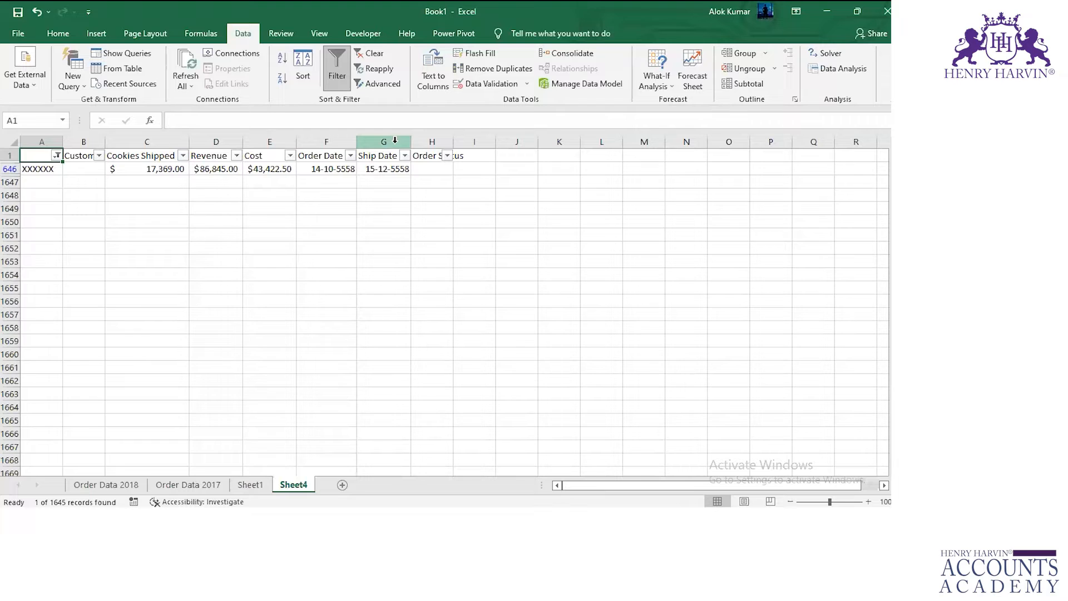
left_click(52, 169)
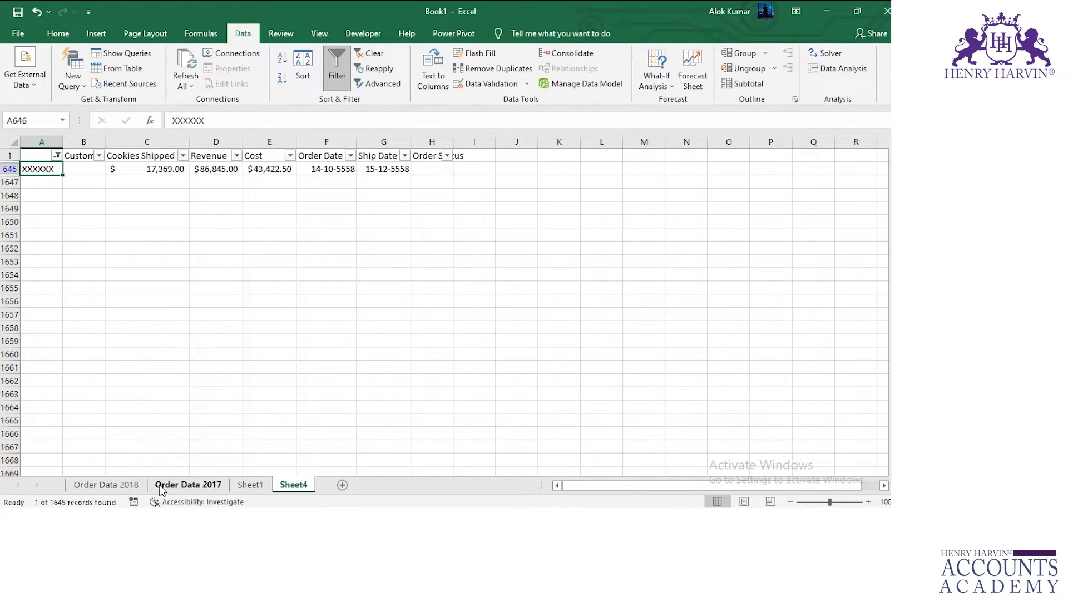
Add filters to the header row of the full Order Data 2018 table, A1:H860.
left_click(107, 484)
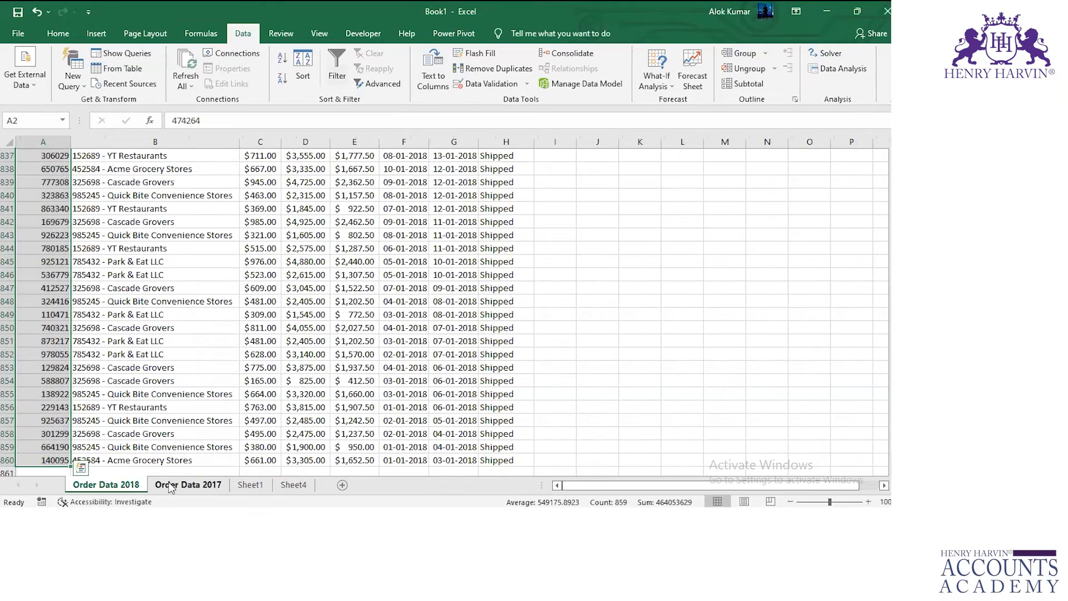
left_click(188, 485)
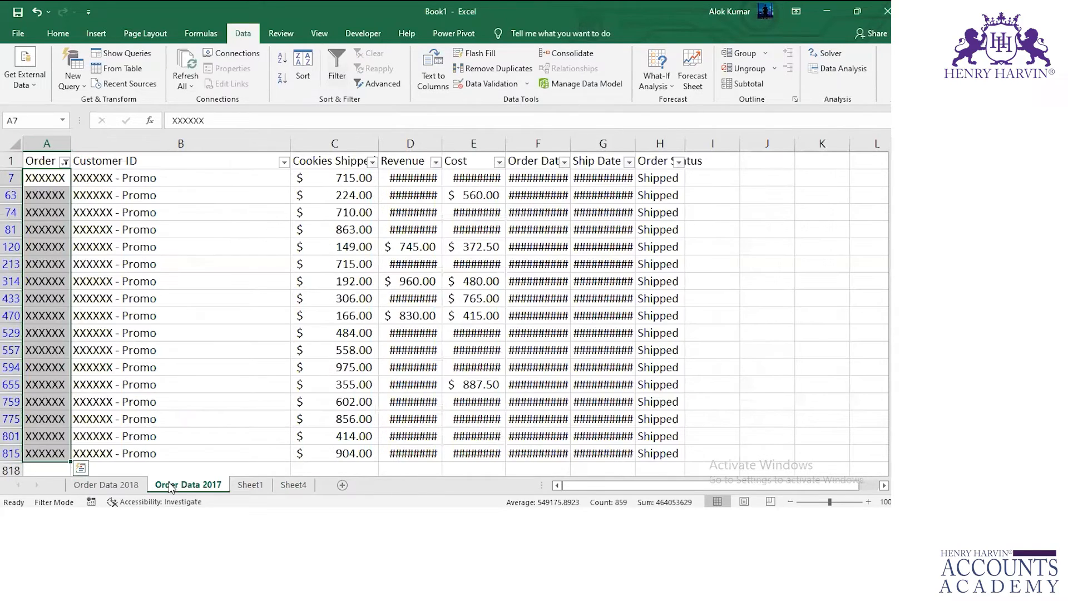
left_click(114, 485)
left_click(59, 194)
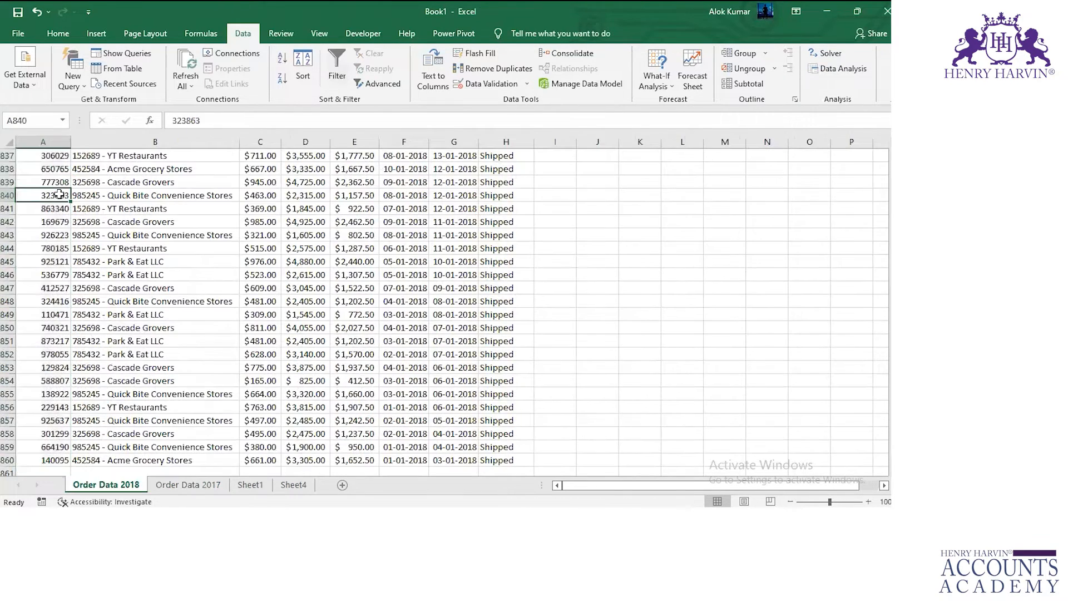
key("ctrl+Up")
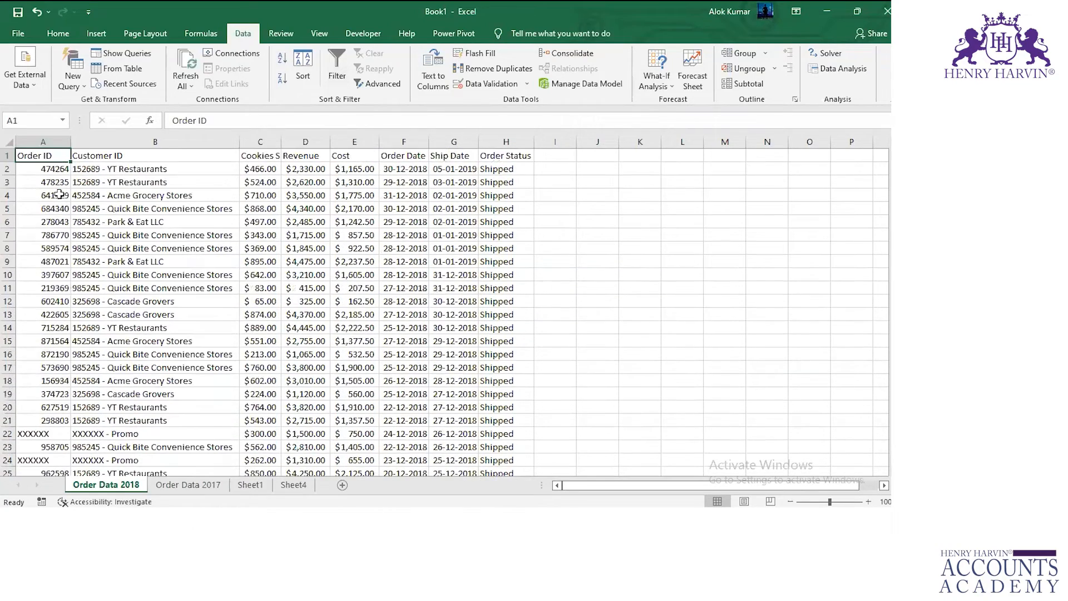
key("ctrl+shift+Right")
key("ctrl+shift+Down")
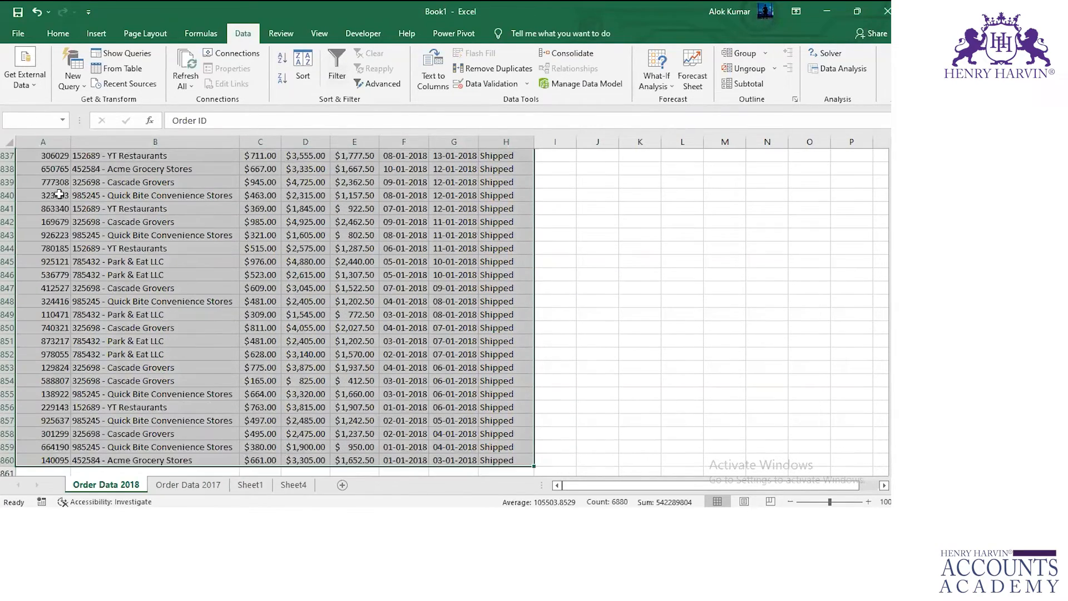
key("ctrl+shift+l")
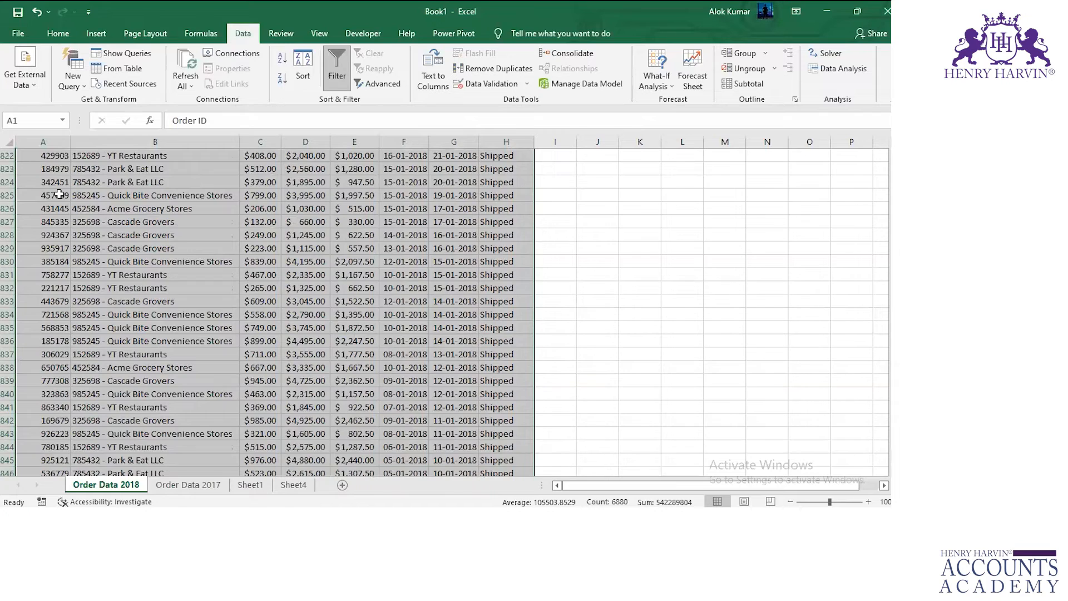
key("ctrl+Home")
Filter the Order ID column on Order Data 2018 to show only XXXXXX.
left_click(64, 156)
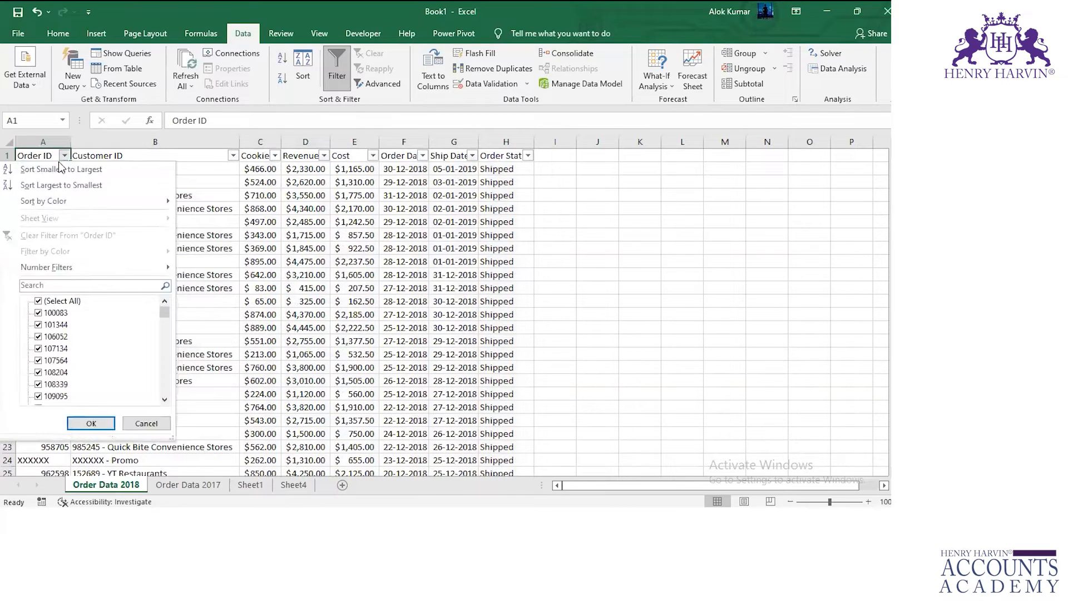
left_click(38, 301)
key("End")
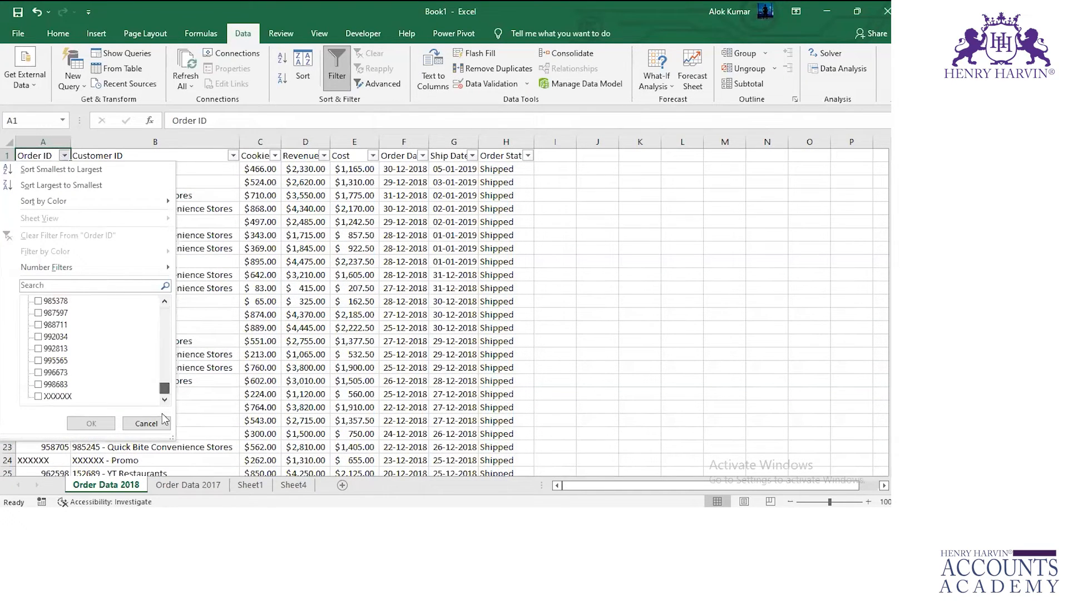
left_click(57, 396)
left_click(91, 423)
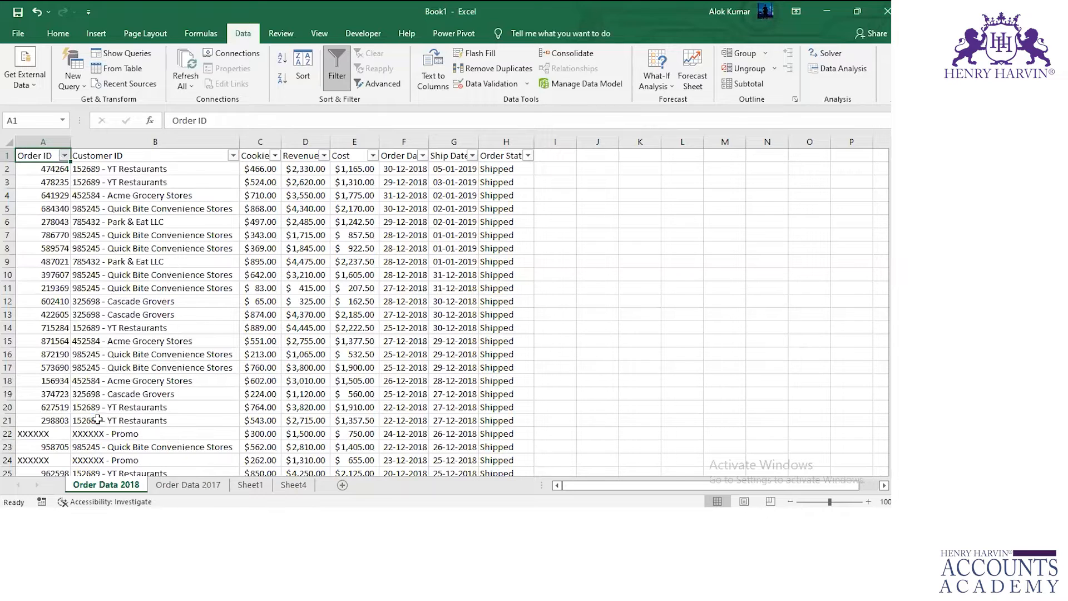
Select the filtered XXXXXX order IDs on Order Data 2018 and copy the header row A1:H1.
left_click(50, 170)
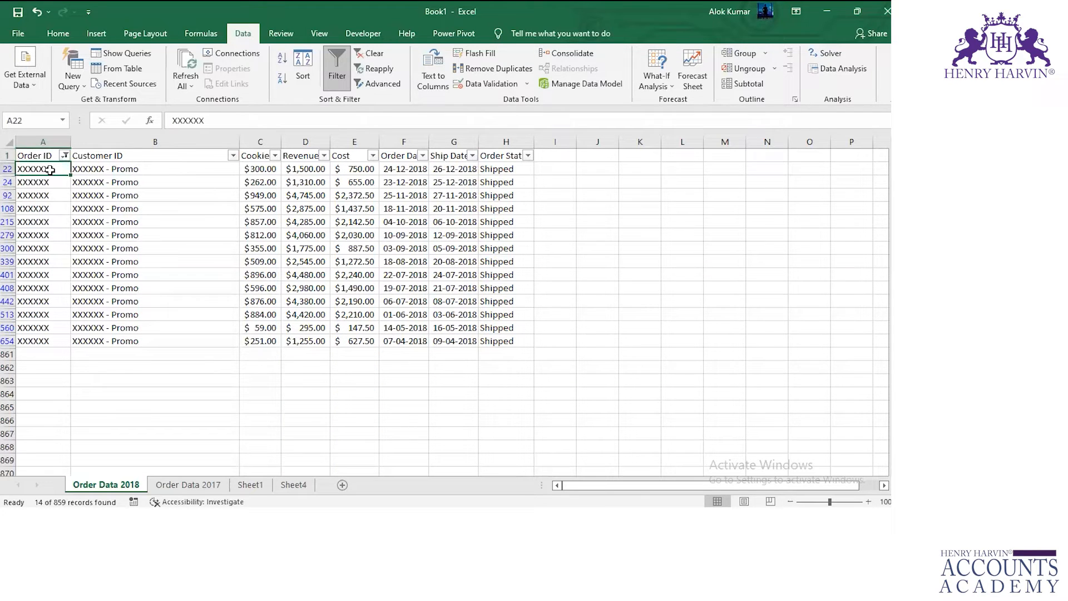
key("ctrl+shift+Down")
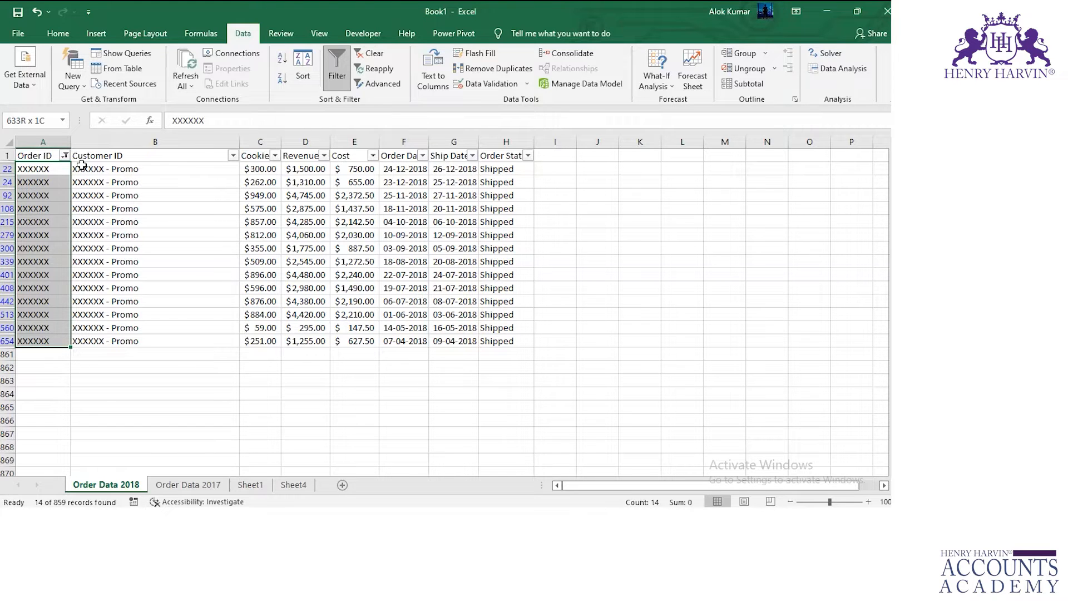
left_click_drag(38, 155, 526, 166)
key("ctrl+c")
Paste the copied order headers into Sheet4 starting at cell J1 using Paste Special.
left_click(293, 485)
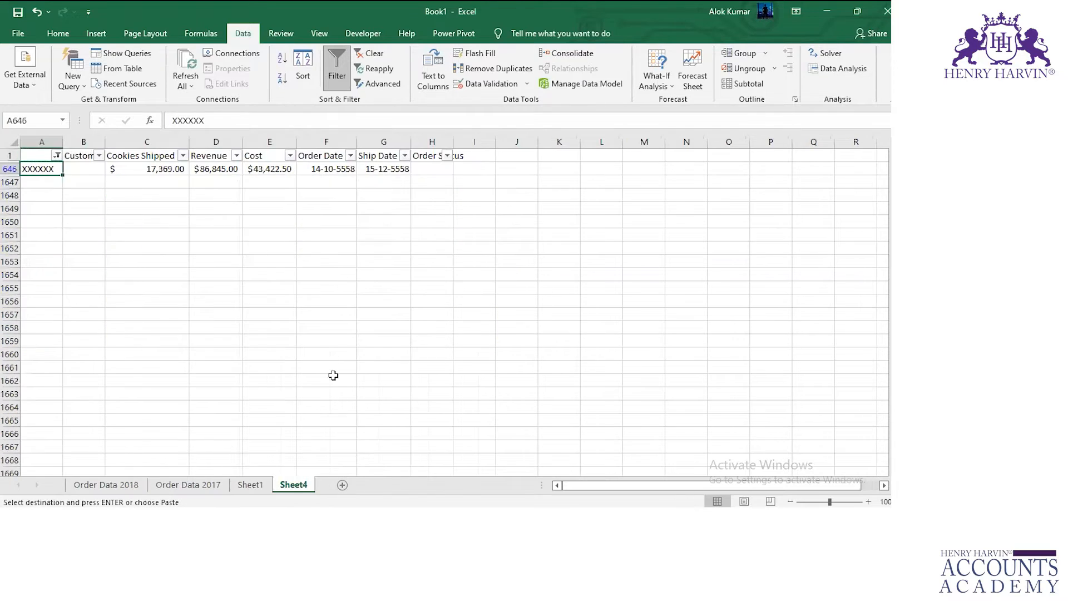
left_click(250, 485)
left_click(293, 484)
left_click(588, 161)
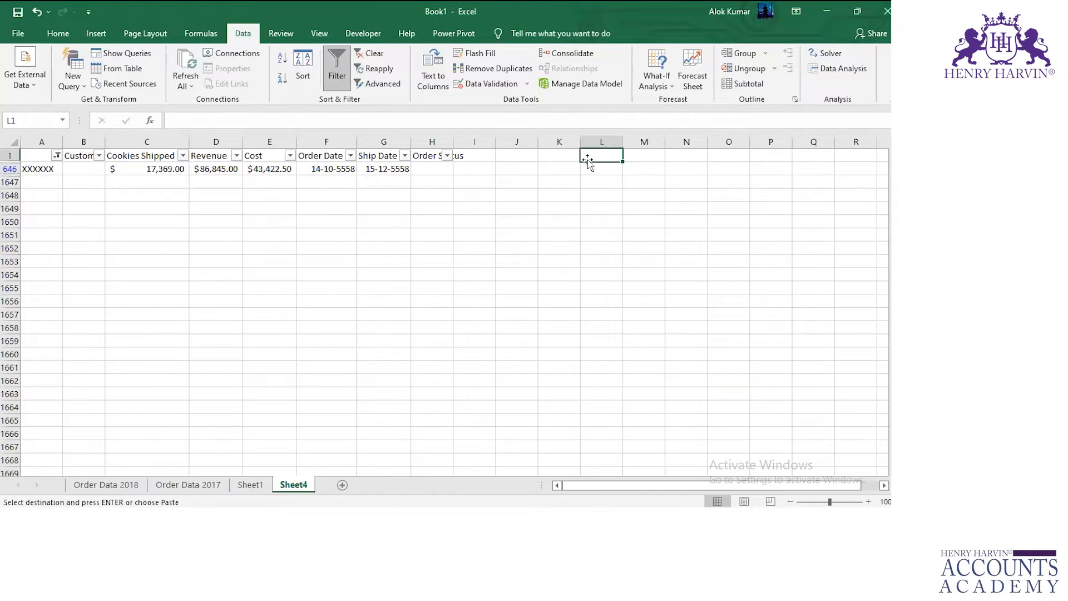
key("ctrl+alt+v")
key("Escape")
left_click(509, 158)
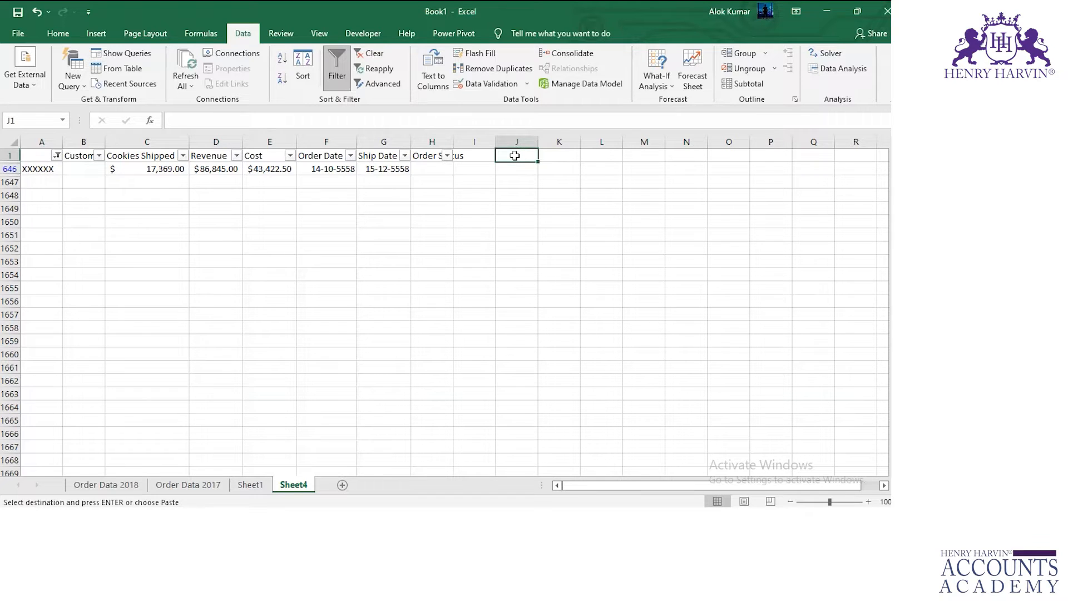
key("ctrl+alt+v")
left_click(269, 186)
left_click(439, 320)
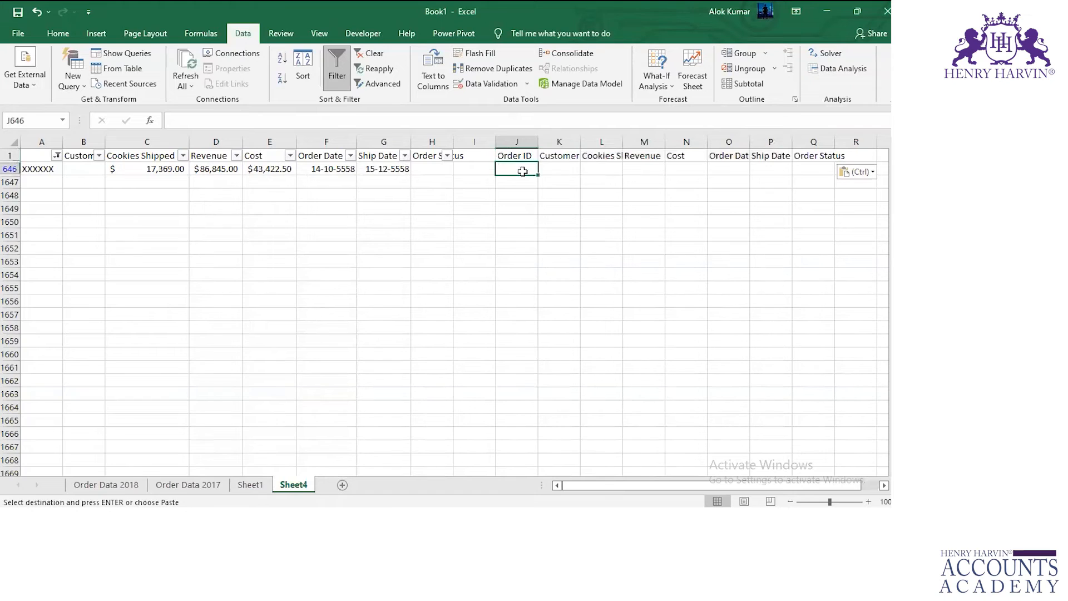
Copy the XXXXXX order ID from A646 into J646 on Sheet4 and autofit the Cookies Shipped column L.
left_click(46, 168)
key("ctrl+c")
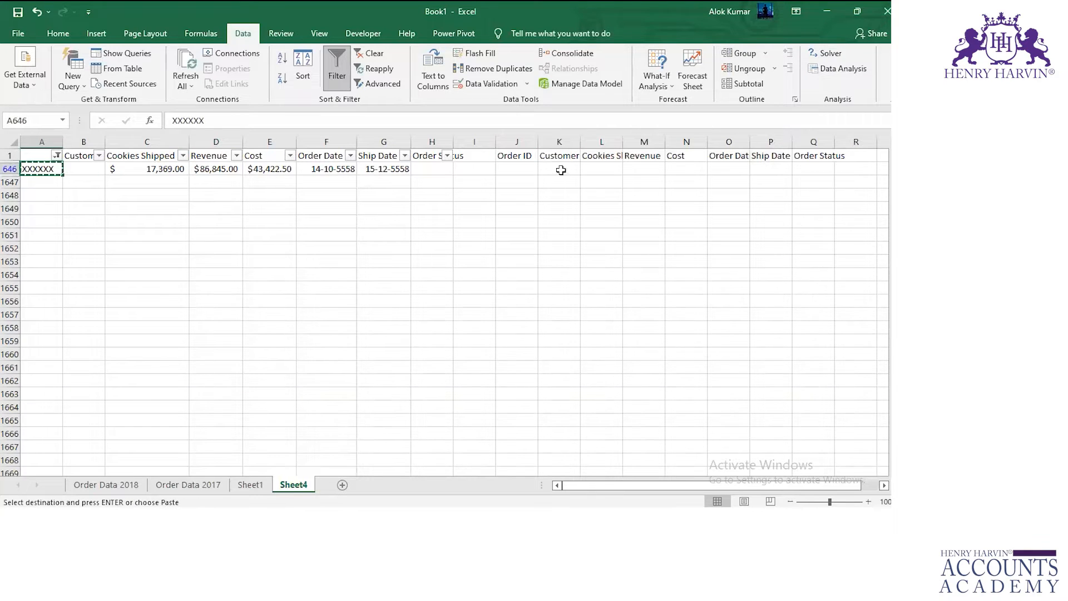
left_click(525, 170)
key("ctrl+v")
left_click(588, 166)
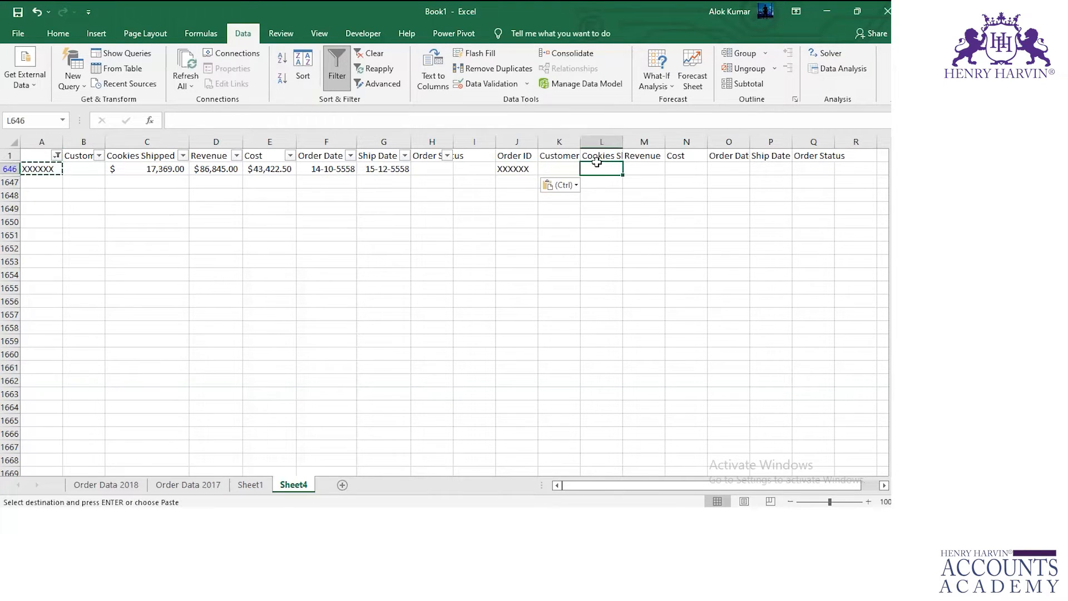
double_click(623, 140)
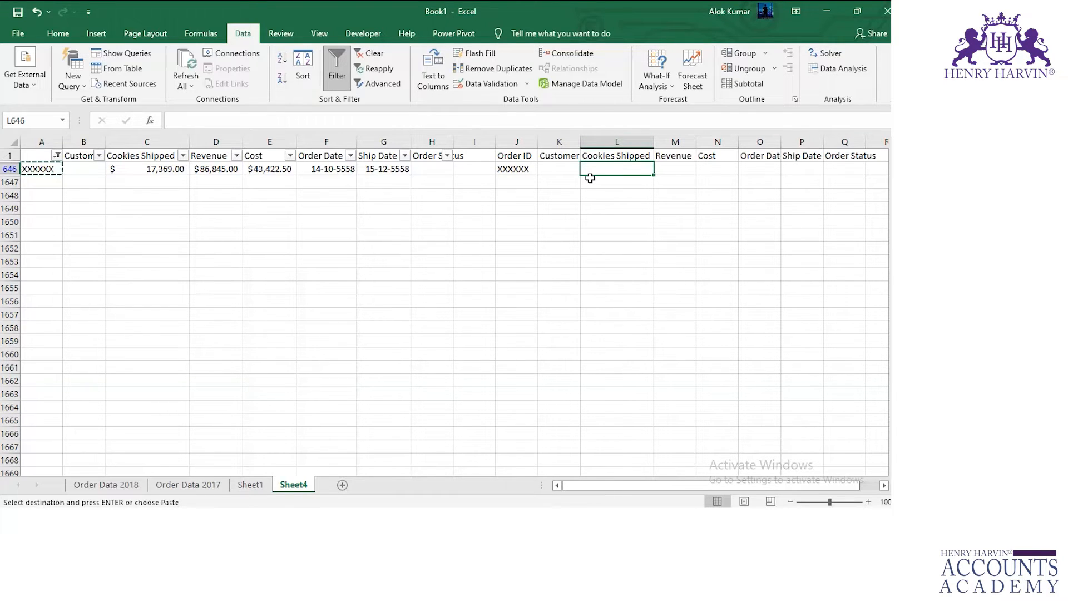
Compare the consolidated Cookies Shipped figure in C646 with the sums of the XXXXXX rows on Order Data 2018 and Order Data 2017.
left_click(140, 170)
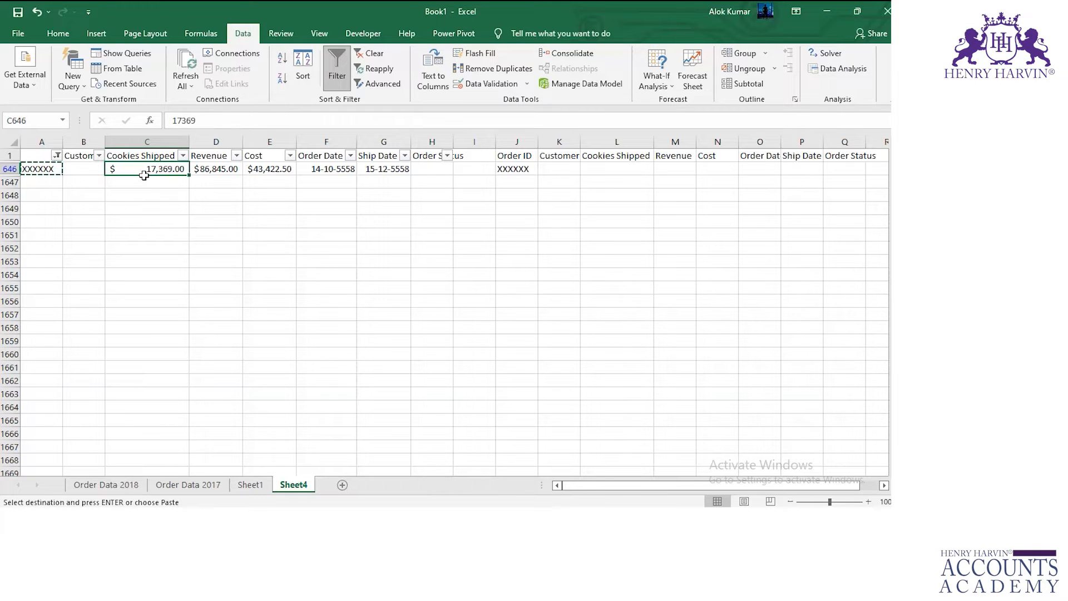
left_click(608, 168)
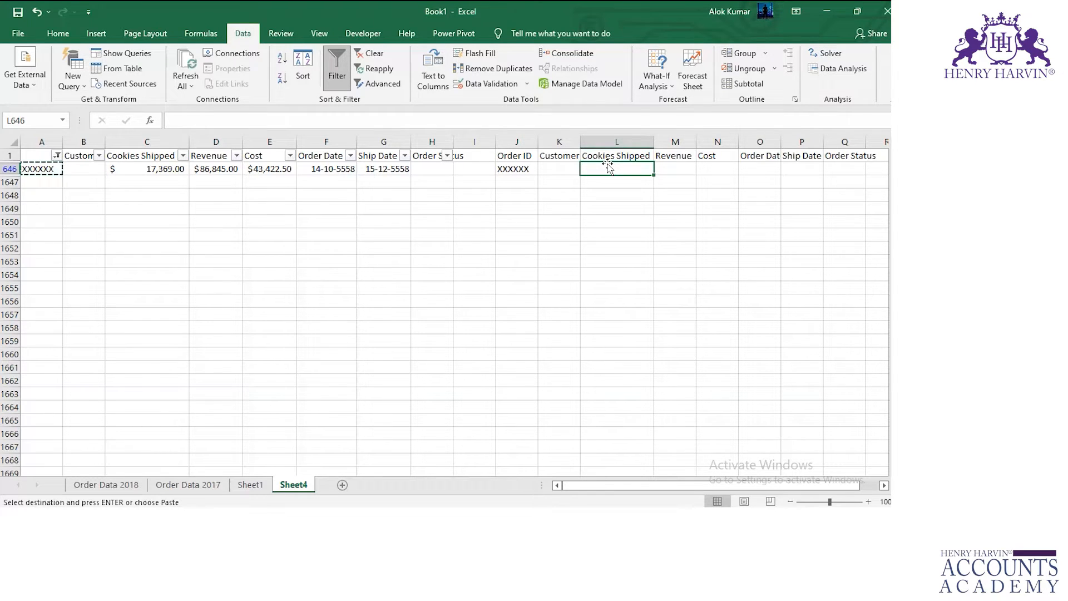
left_click(134, 482)
left_click(180, 483)
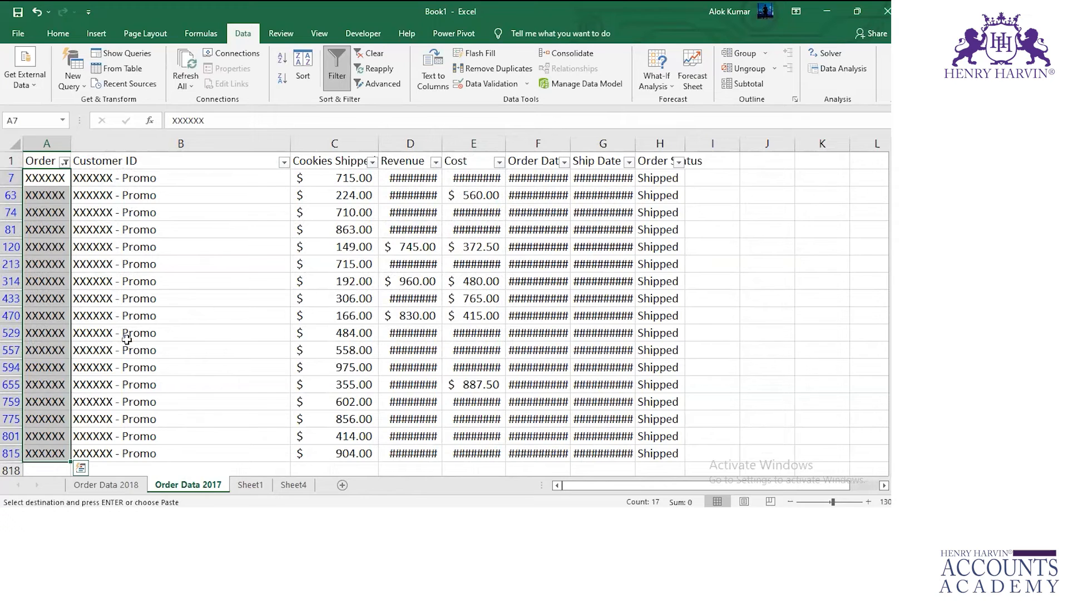
left_click(125, 485)
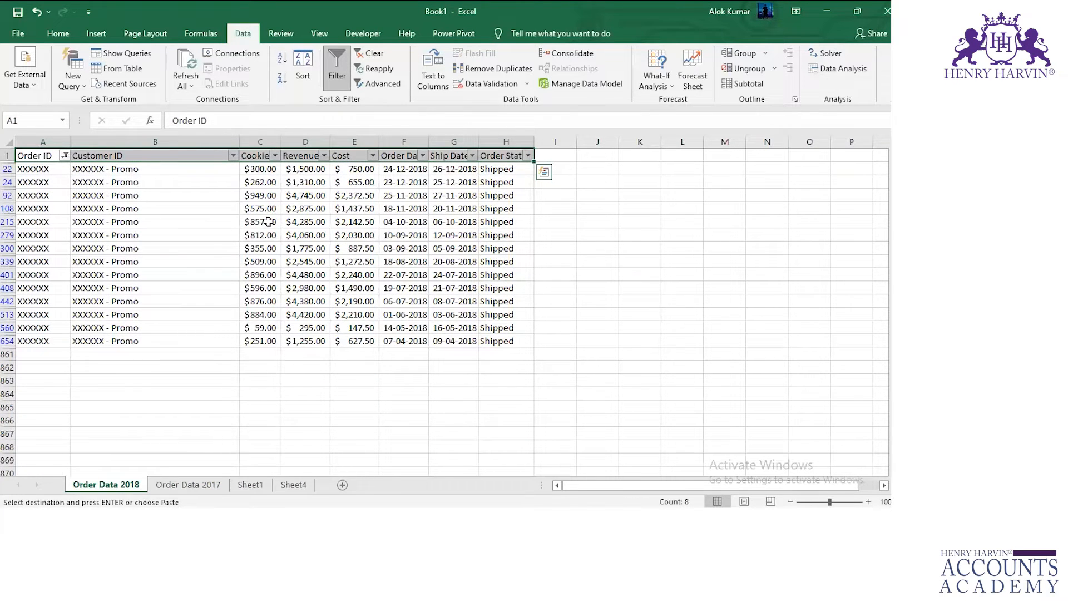
left_click_drag(271, 170, 279, 348)
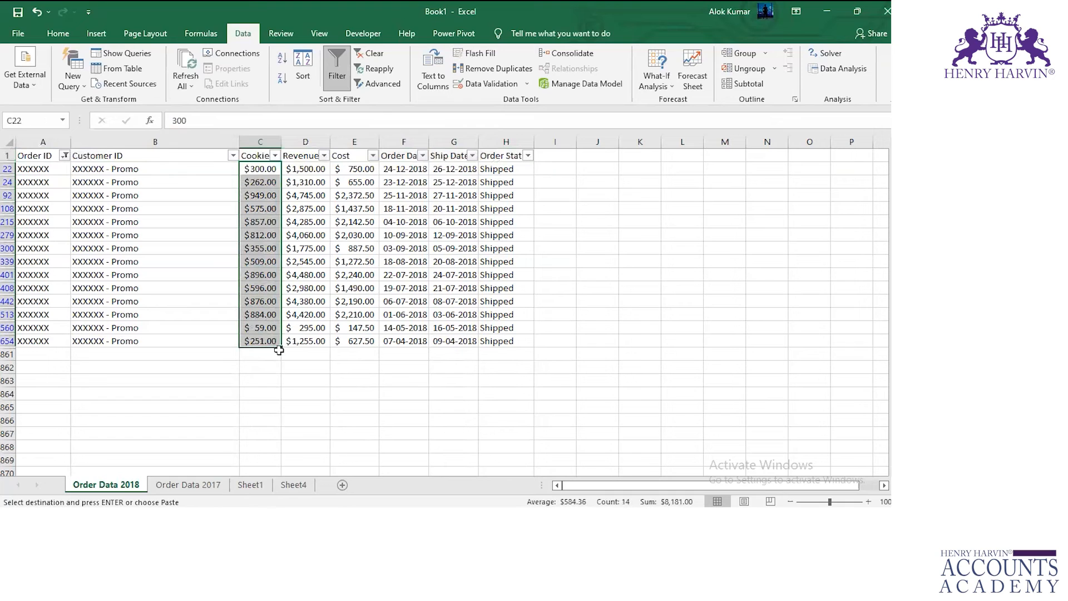
left_click(188, 484)
left_click_drag(334, 178, 334, 453)
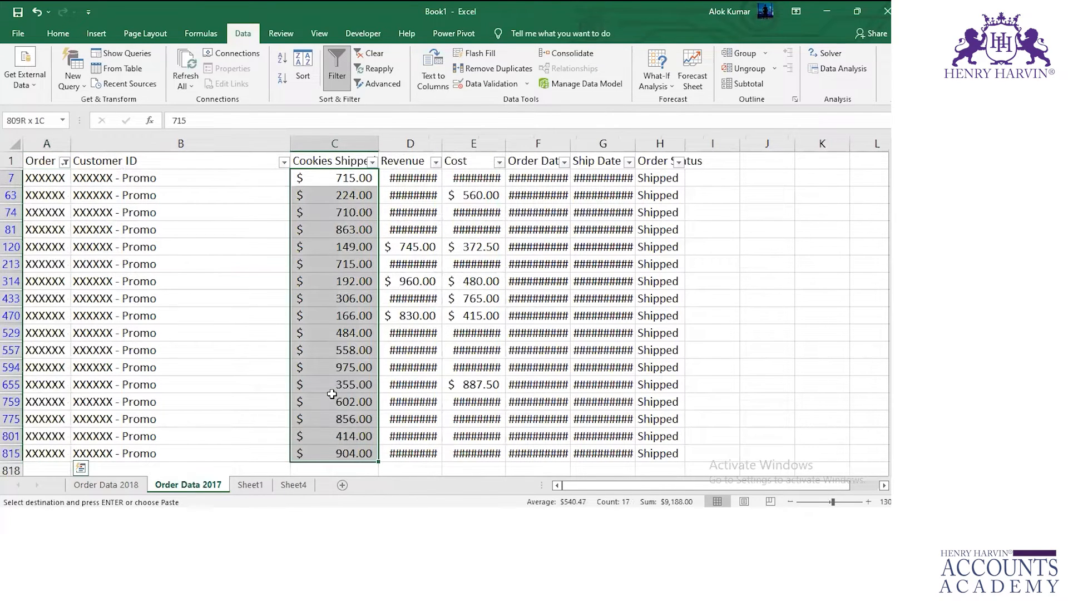
left_click(711, 178)
left_click(294, 485)
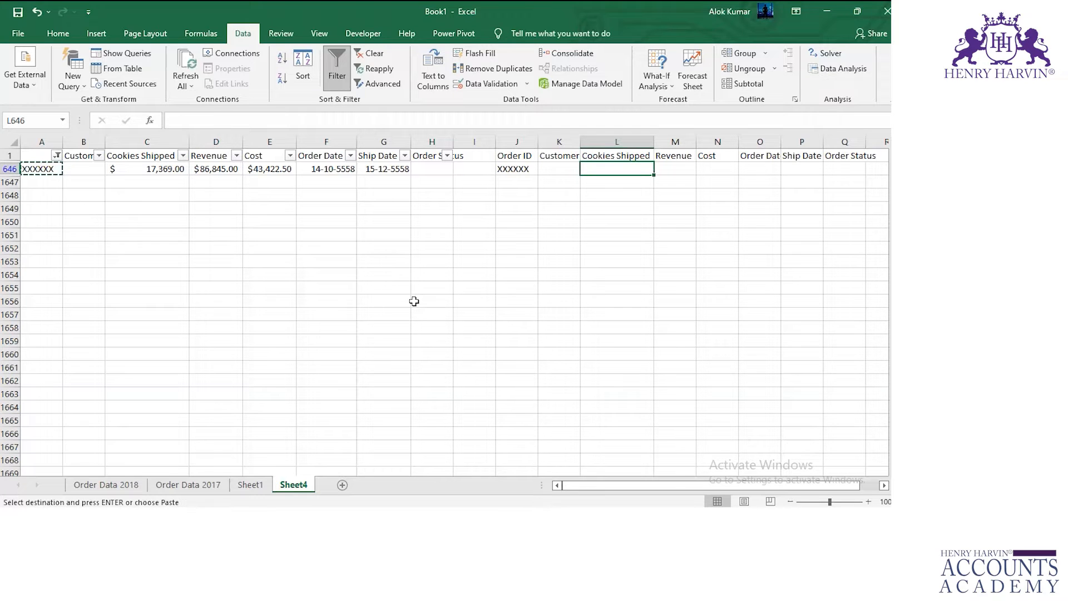
Clear the Order ID filters on Order Data 2017 and Order Data 2018.
left_click(188, 485)
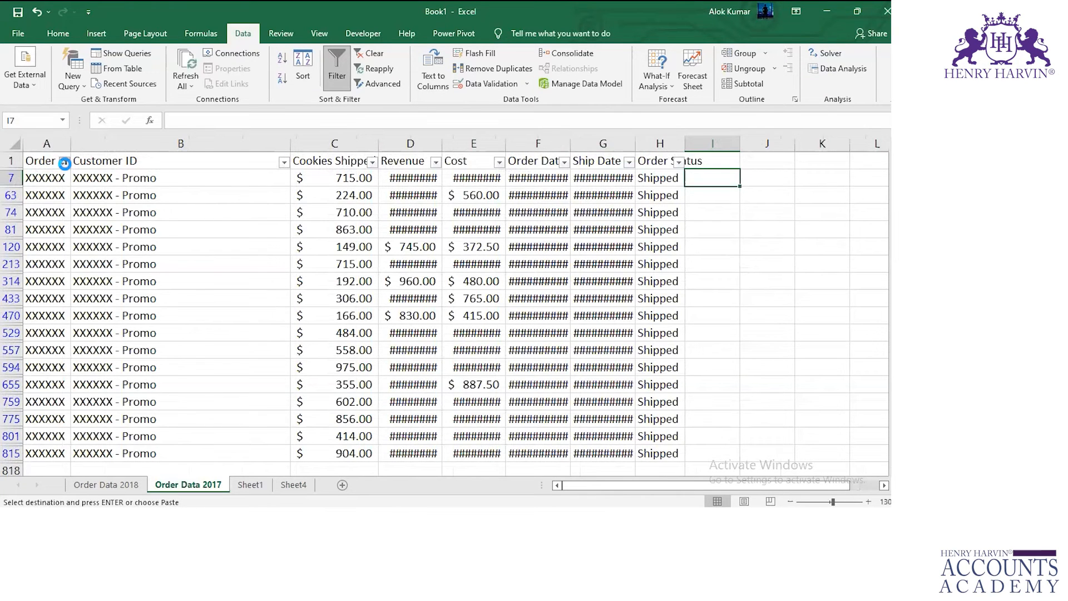
left_click(65, 162)
left_click(74, 245)
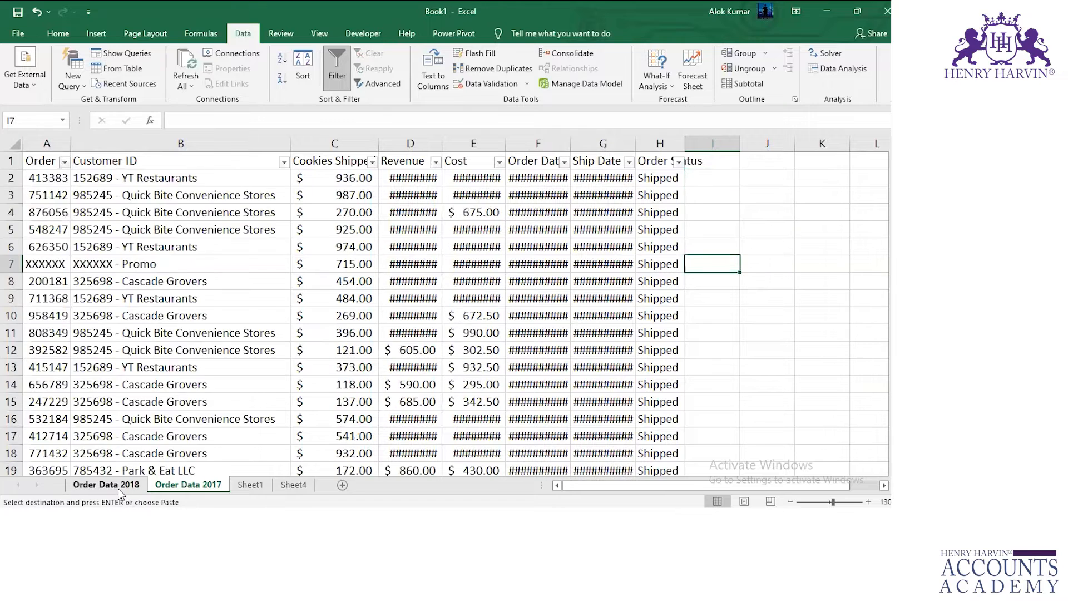
key("ctrl+Page_Up")
left_click(65, 155)
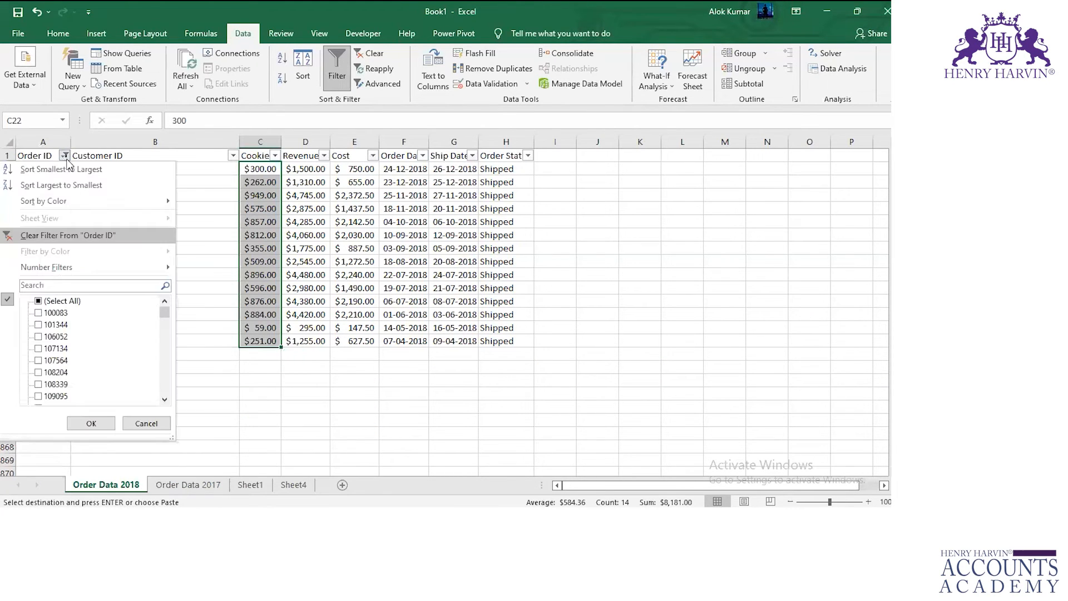
left_click(60, 236)
Start a SUMIF formula in L646 on Sheet4 with the absolute range 'Order Data 2018'!$A$2:$A$860.
key("ctrl+Page_Down")
key("ctrl+Page_Down")
key("ctrl+Page_Down")
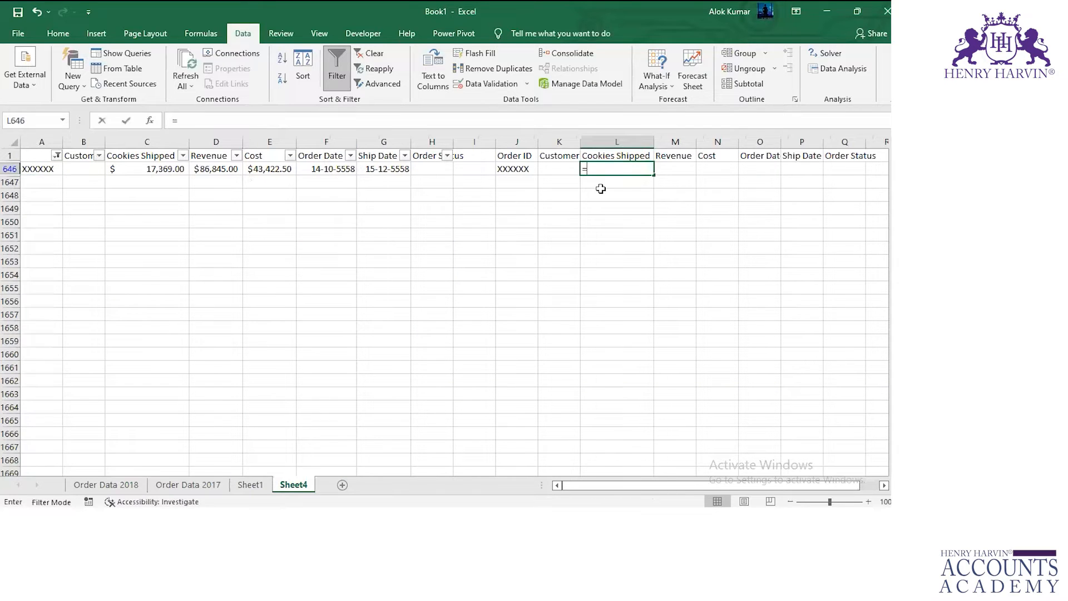
type("=sum")
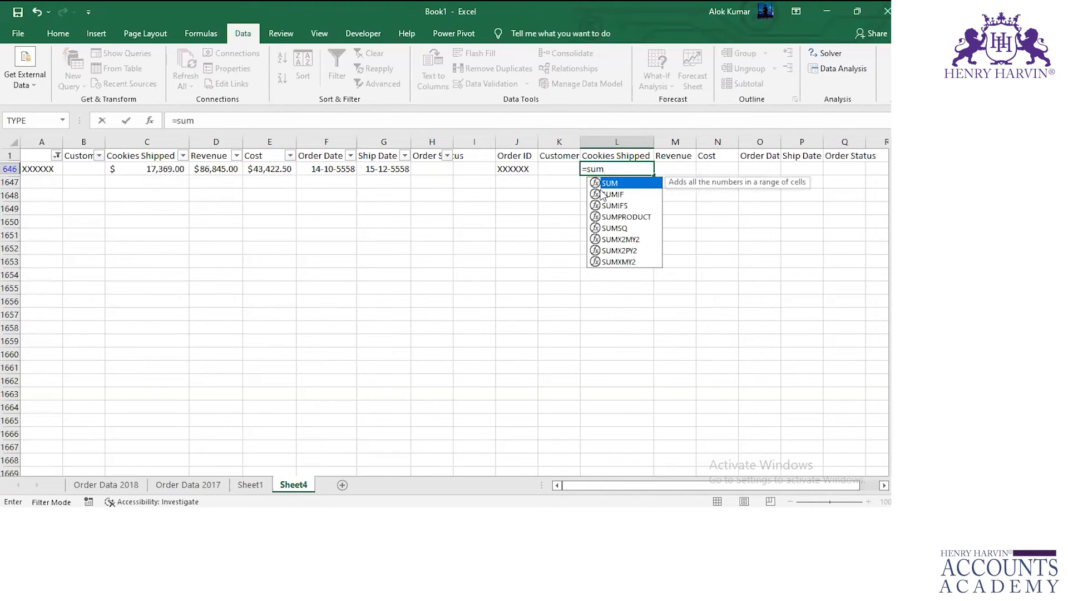
double_click(602, 194)
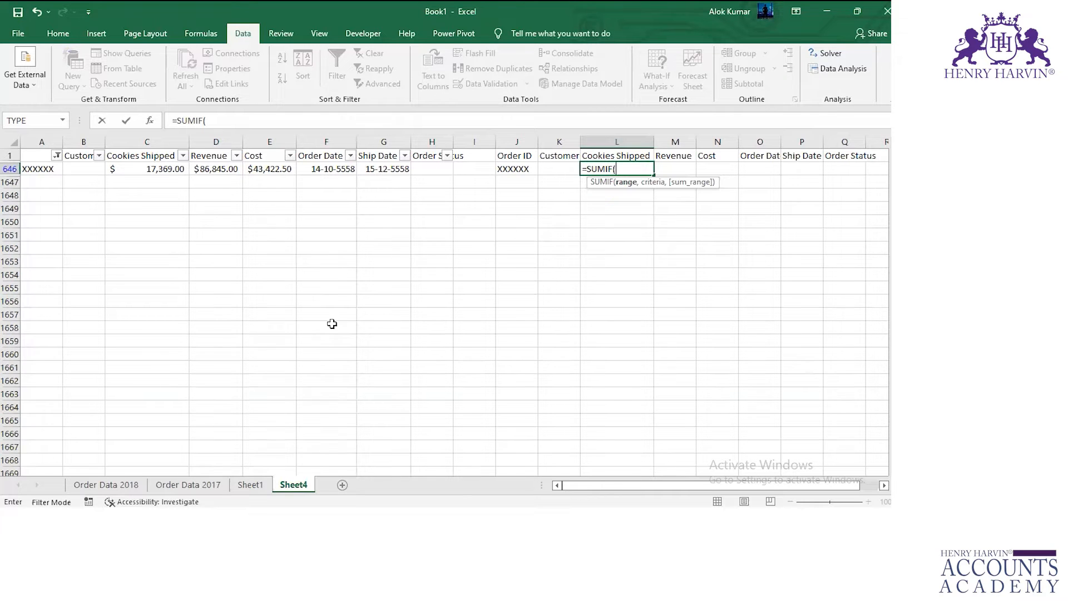
left_click(106, 484)
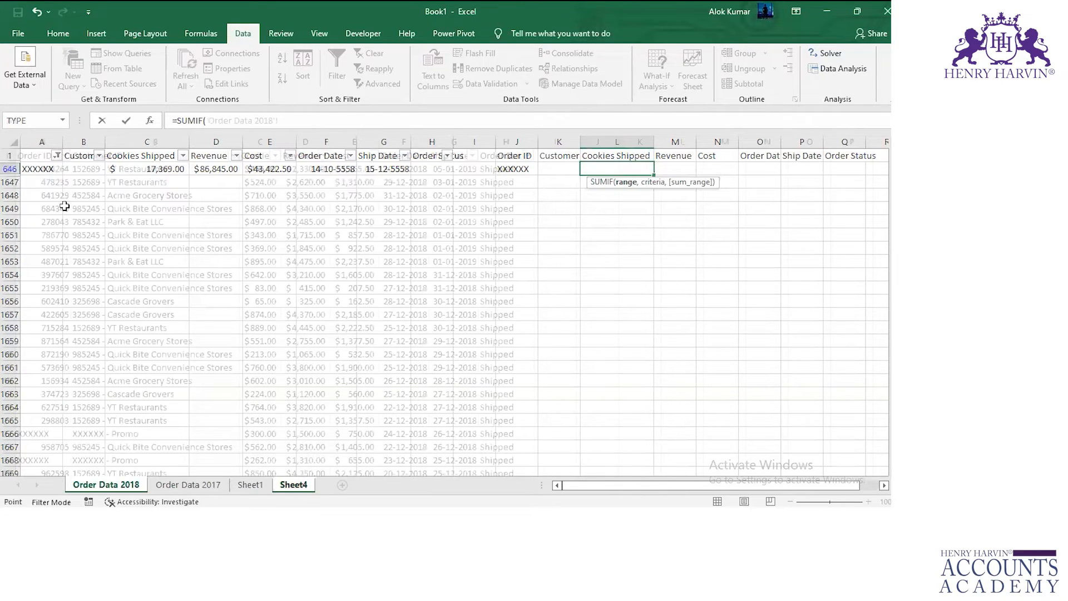
left_click(29, 164)
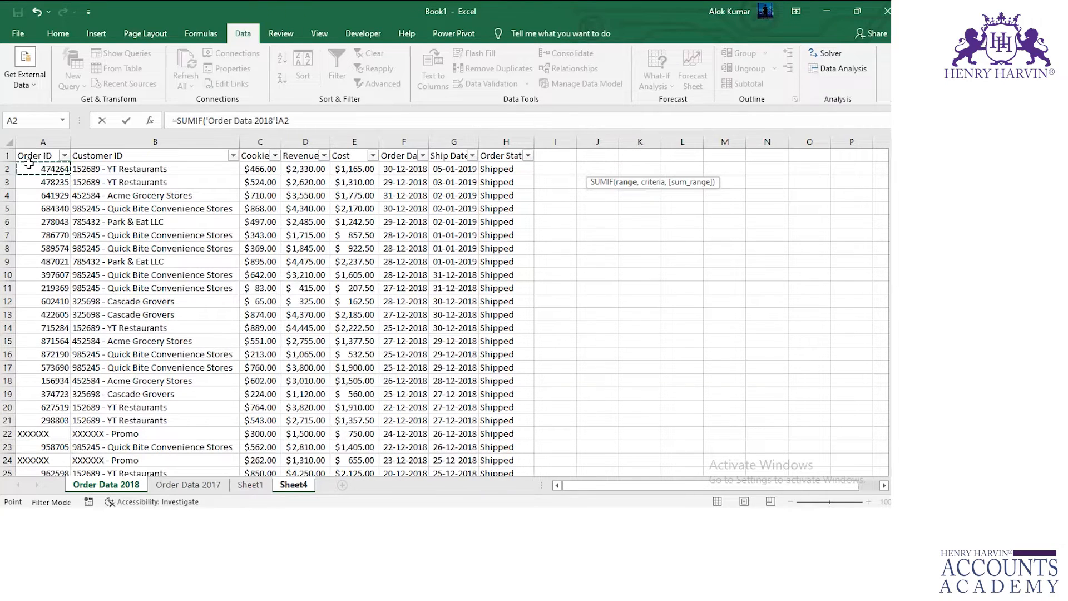
key("ctrl+shift+Down")
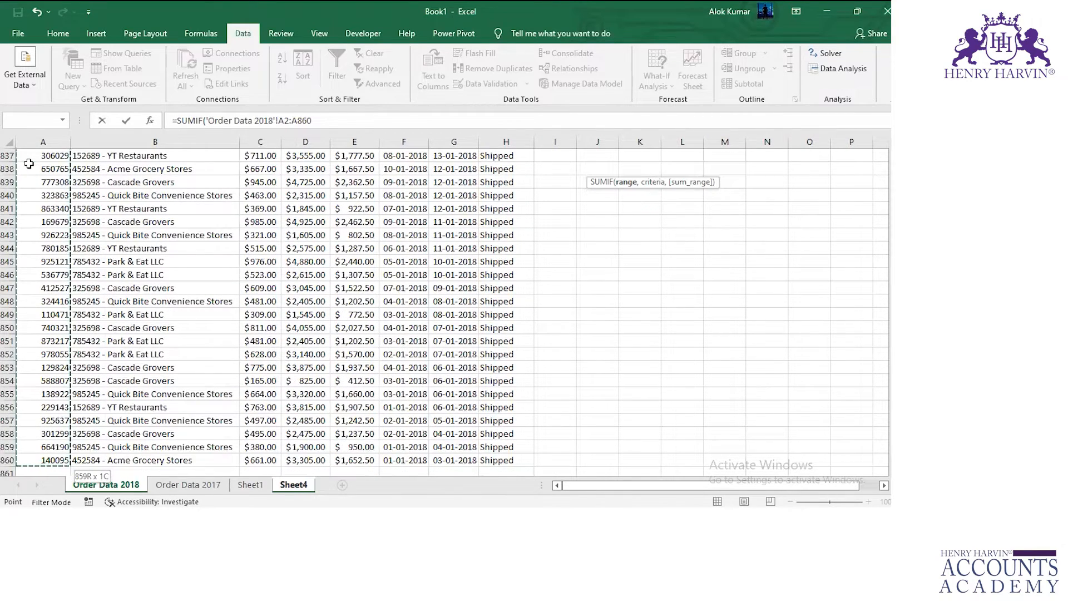
key("F4")
type(",")
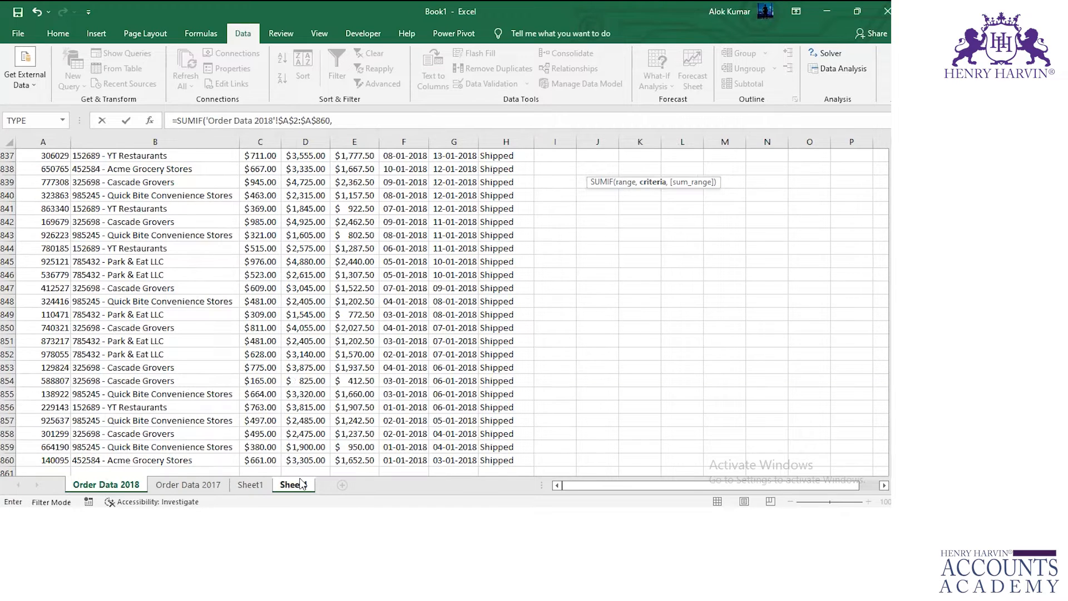
Complete the SUMIF with criteria Sheet4!J646 and the absolute sum range 'Order Data 2018'!$C$2:$C$860.
left_click(293, 485)
left_click(508, 168)
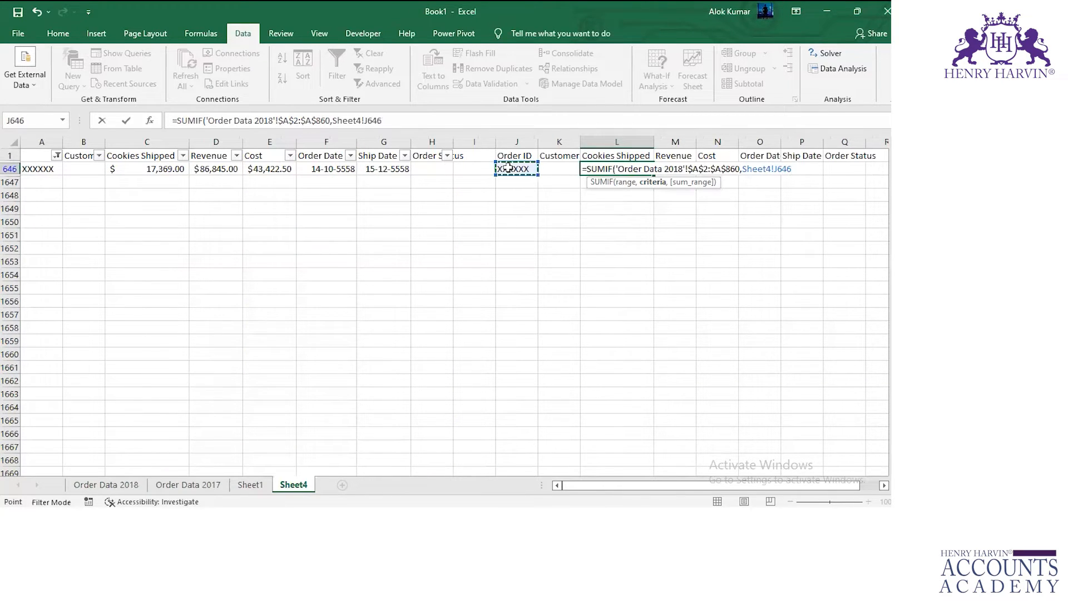
type(",")
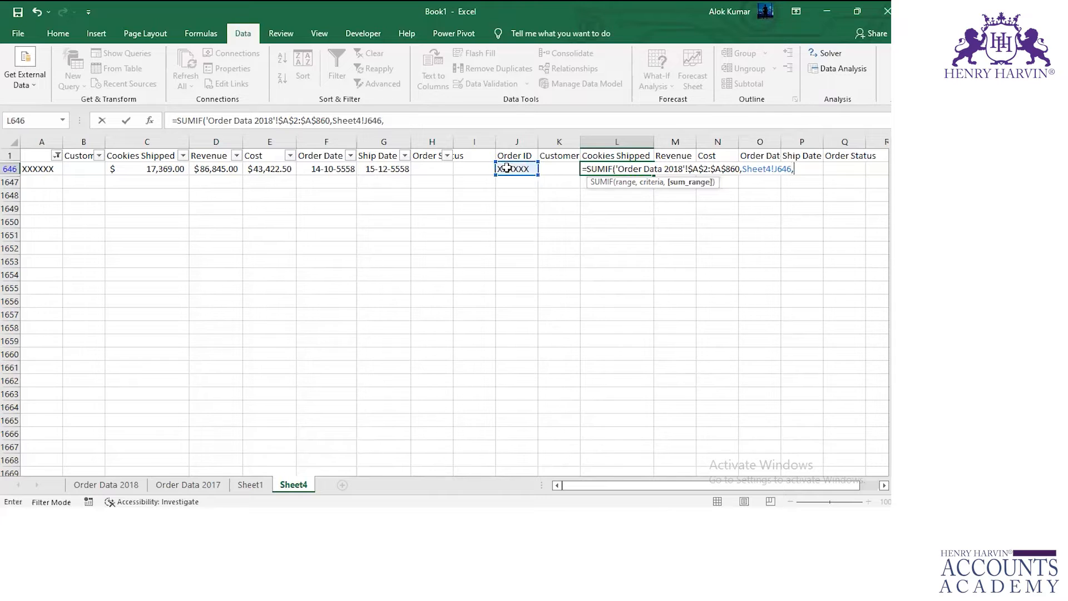
left_click(131, 487)
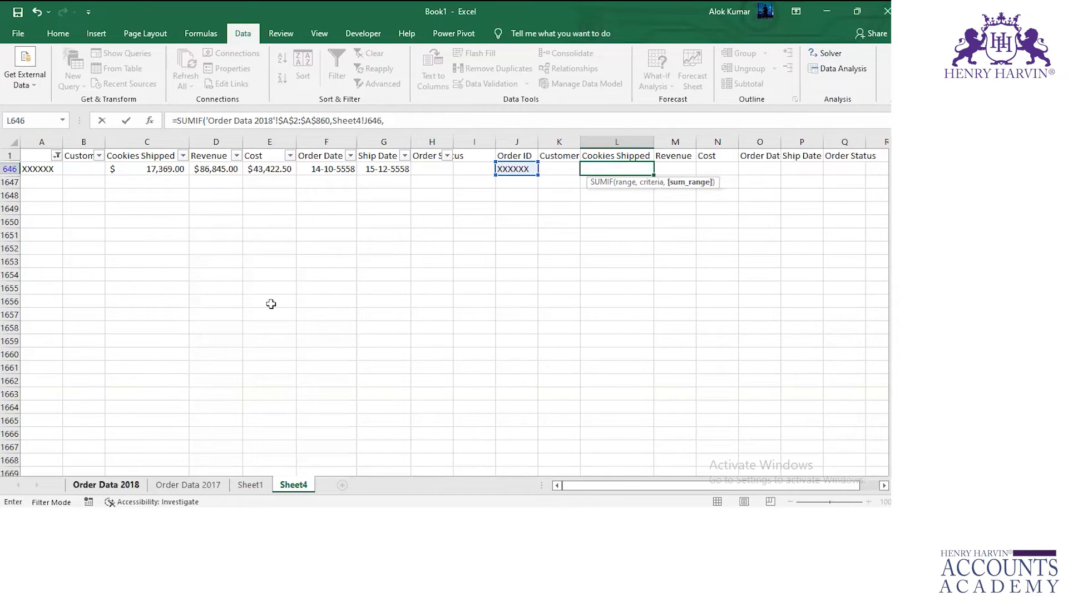
left_click(268, 172)
key("ctrl+Up")
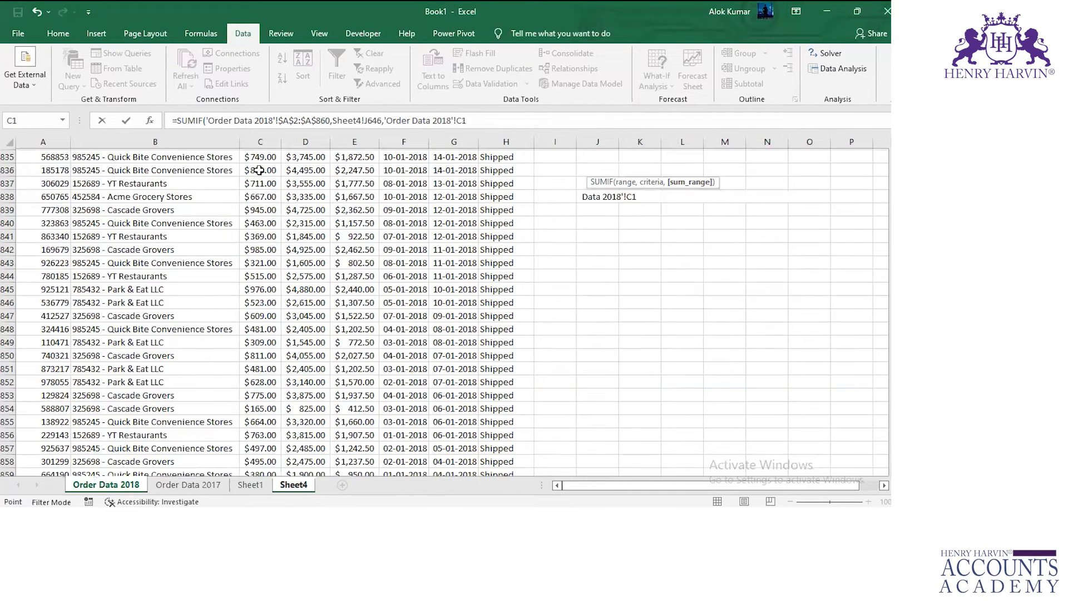
left_click(259, 170)
key("ctrl+shift+Down")
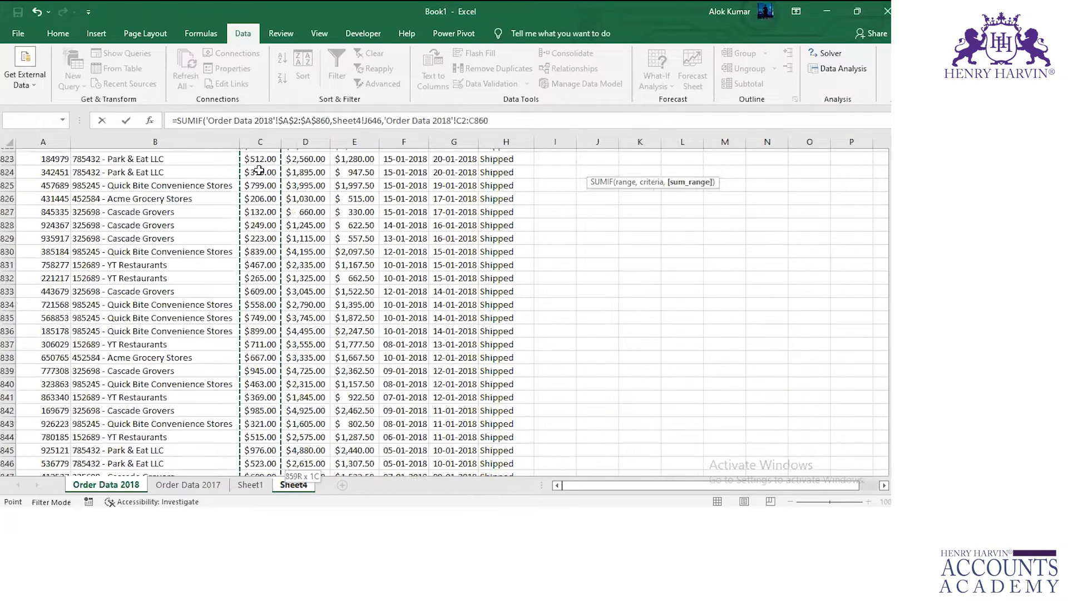
key("F4")
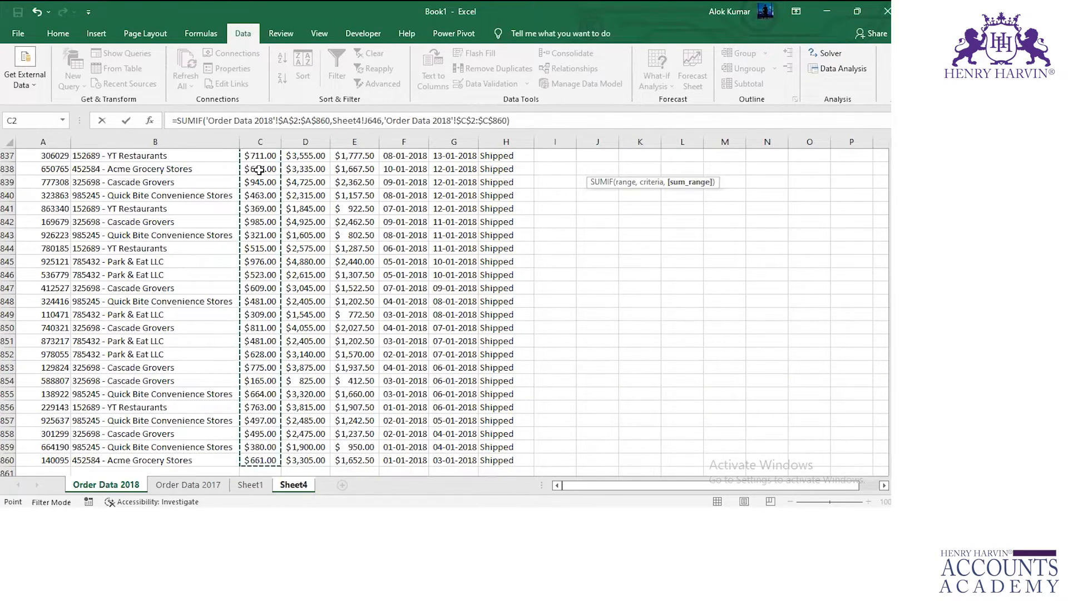
type(")")
type("=sum")
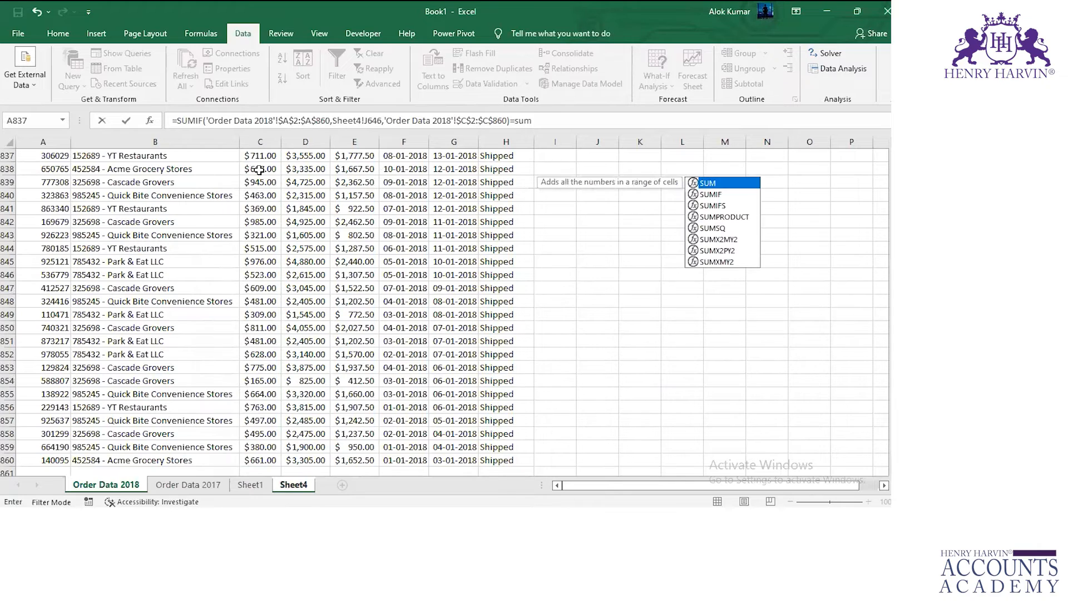
key("Down")
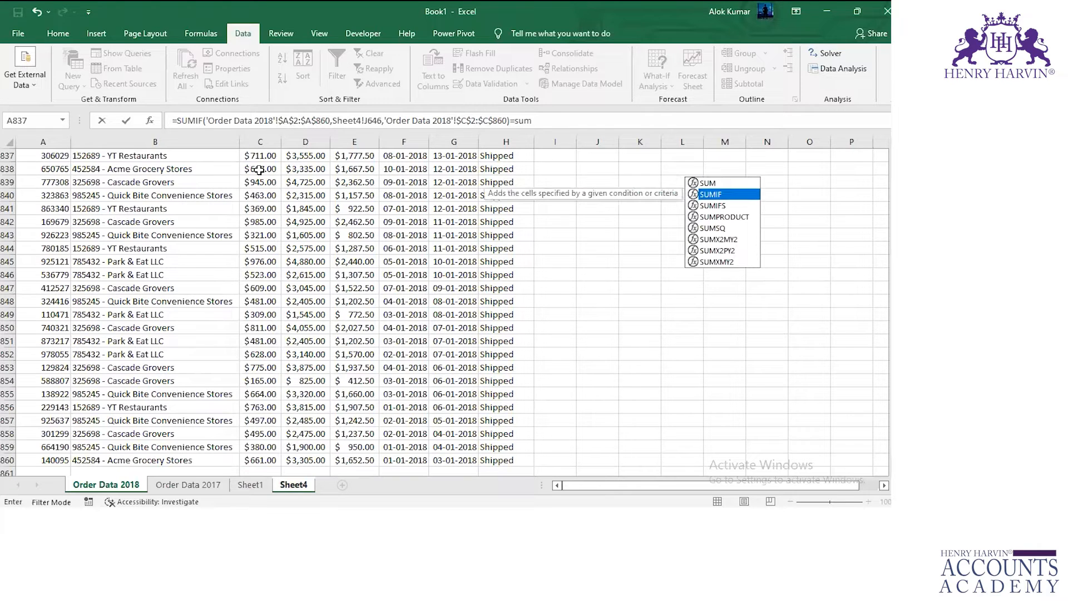
key("Tab")
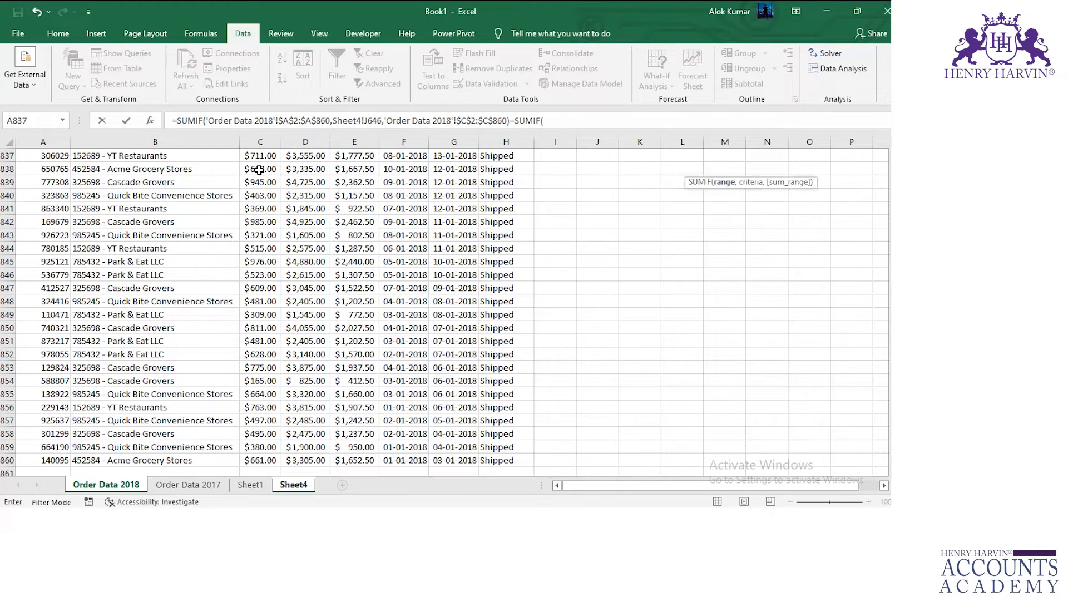
key("BackSpace")
key("BackSpace")
key("BackSpace")
key("BackSpace")
key("BackSpace")
key("BackSpace")
key("BackSpace")
Extend the L646 formula with an added second SUMIF that uses the absolute range 'Order Data 2017'!$A$2:$A$817.
type("+sum")
key("Down")
key("Tab")
left_click(188, 484)
left_click(44, 174)
key("ctrl+shift+Down")
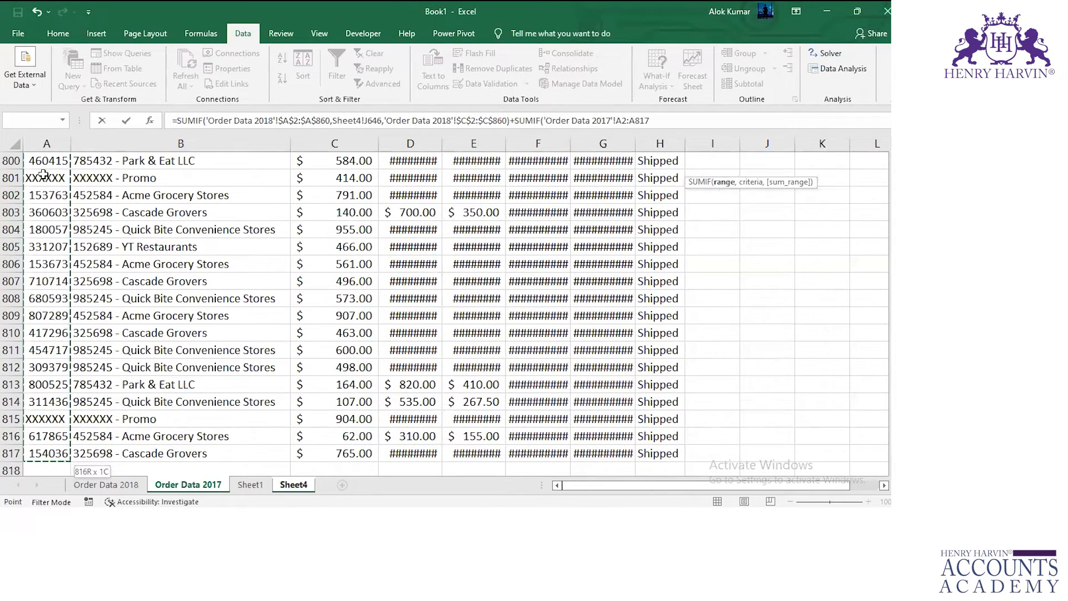
key("F4")
type(".")
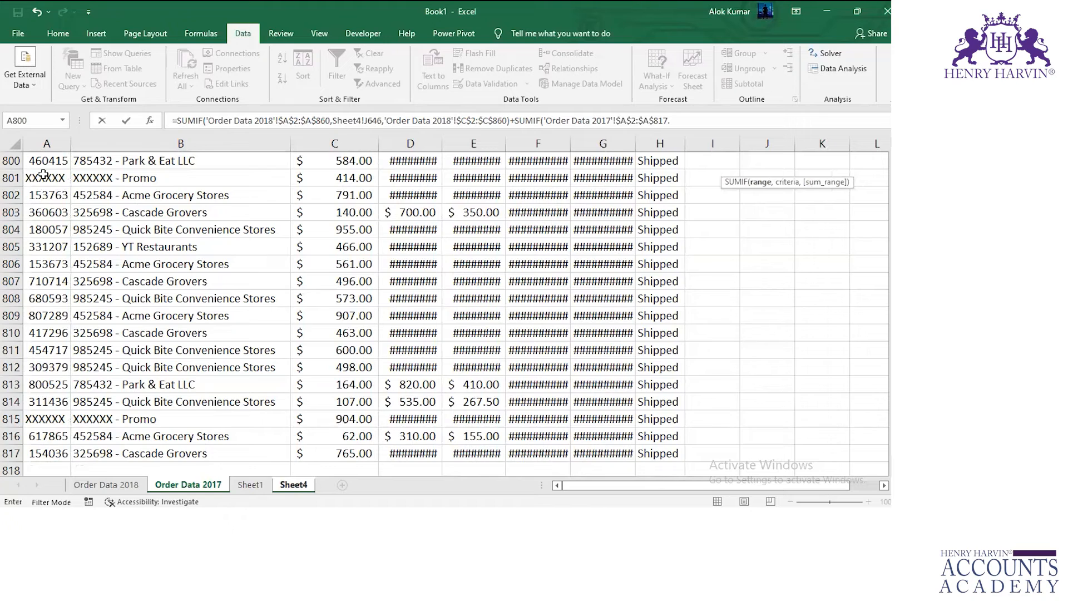
key("BackSpace")
type(",")
Complete the second SUMIF with criteria Sheet4!J646 and sum range 'Order Data 2017'!C2:C817, and enter the formula.
left_click(293, 484)
left_click(515, 169)
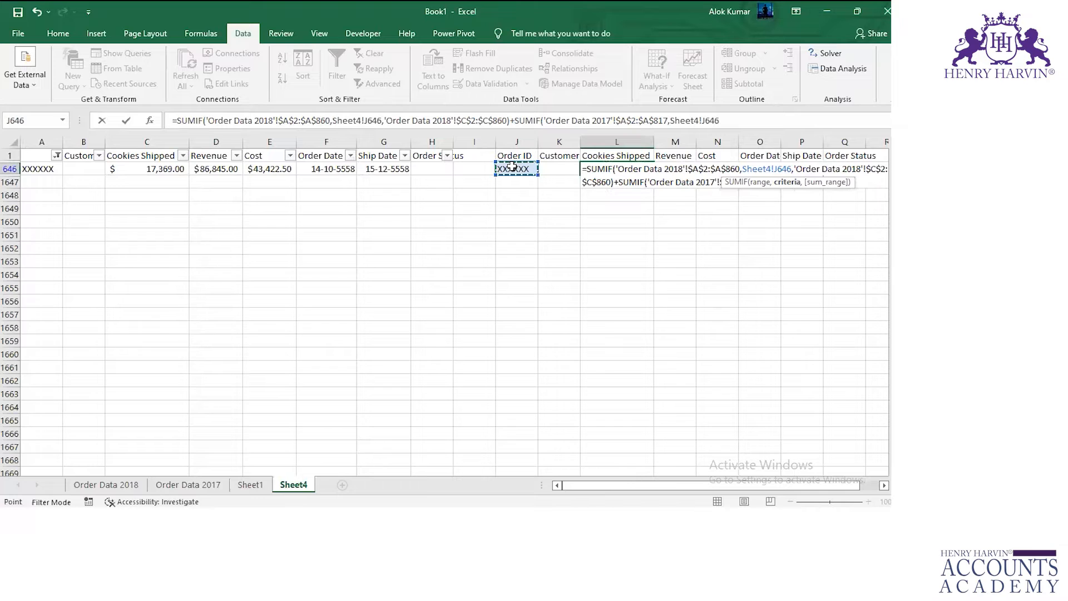
type(",")
left_click(205, 482)
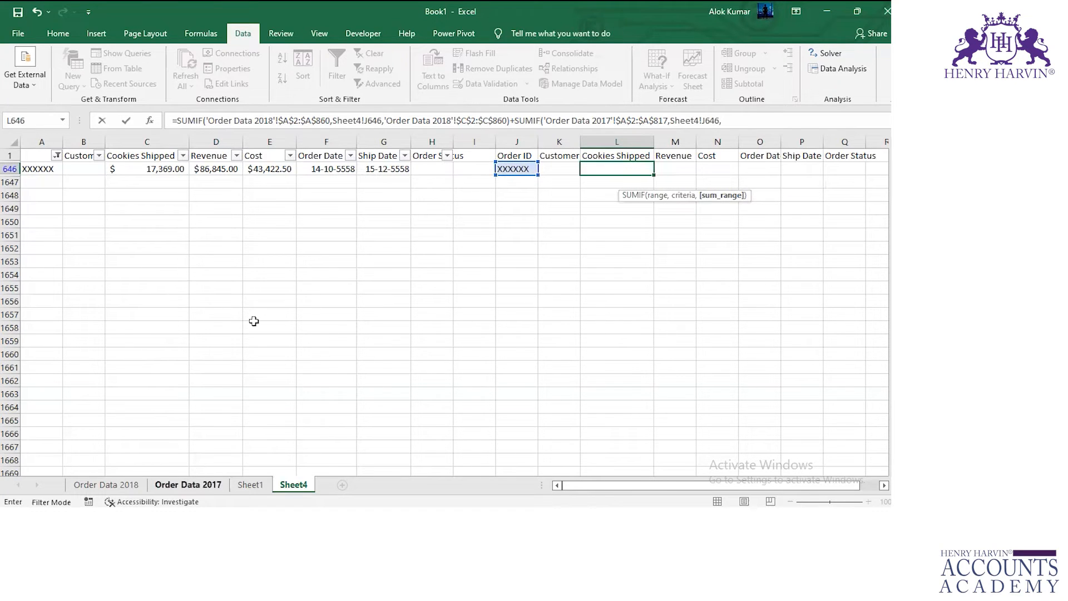
left_click(345, 199)
key("ctrl+Up")
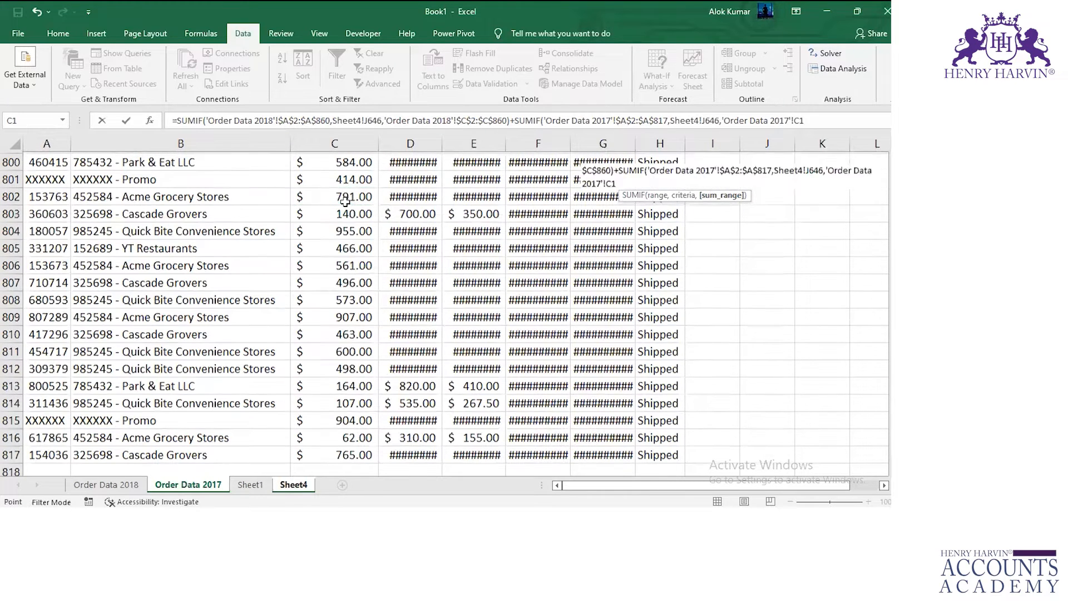
key("Down")
key("ctrl+shift+Down")
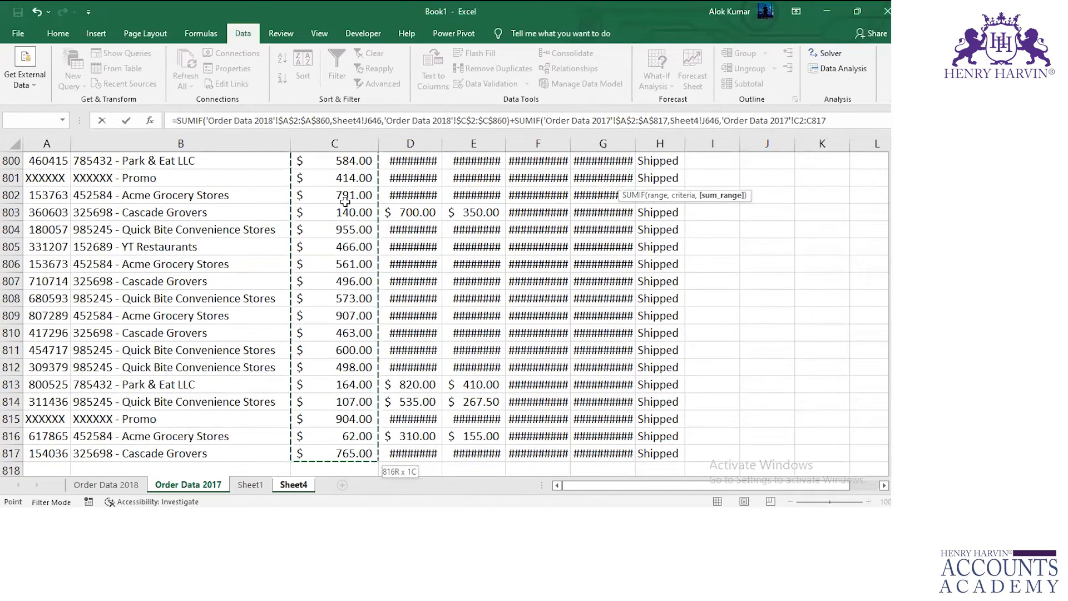
type(")")
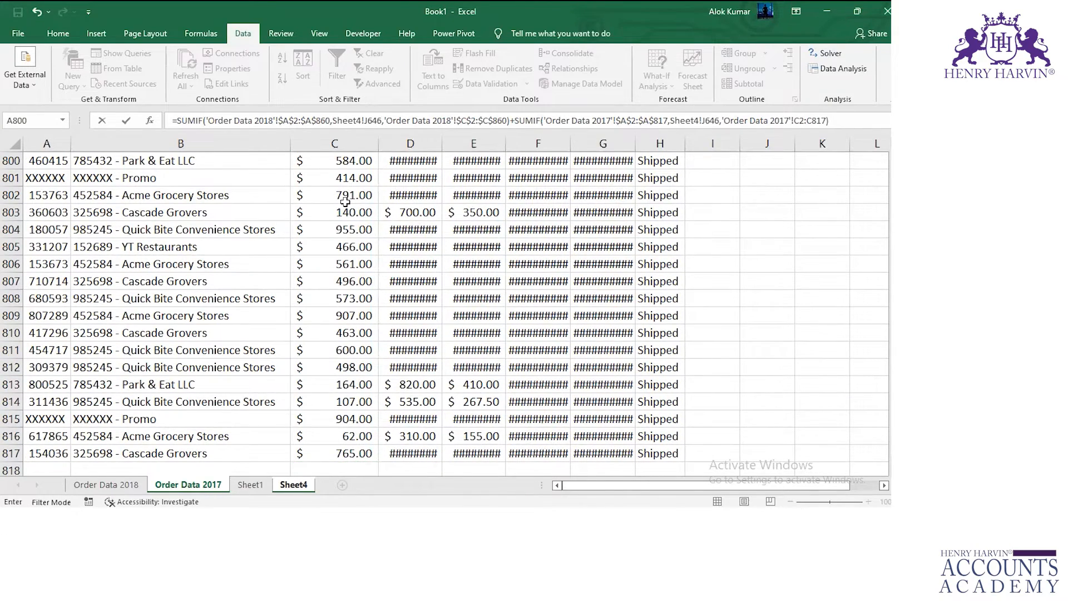
key("Return")
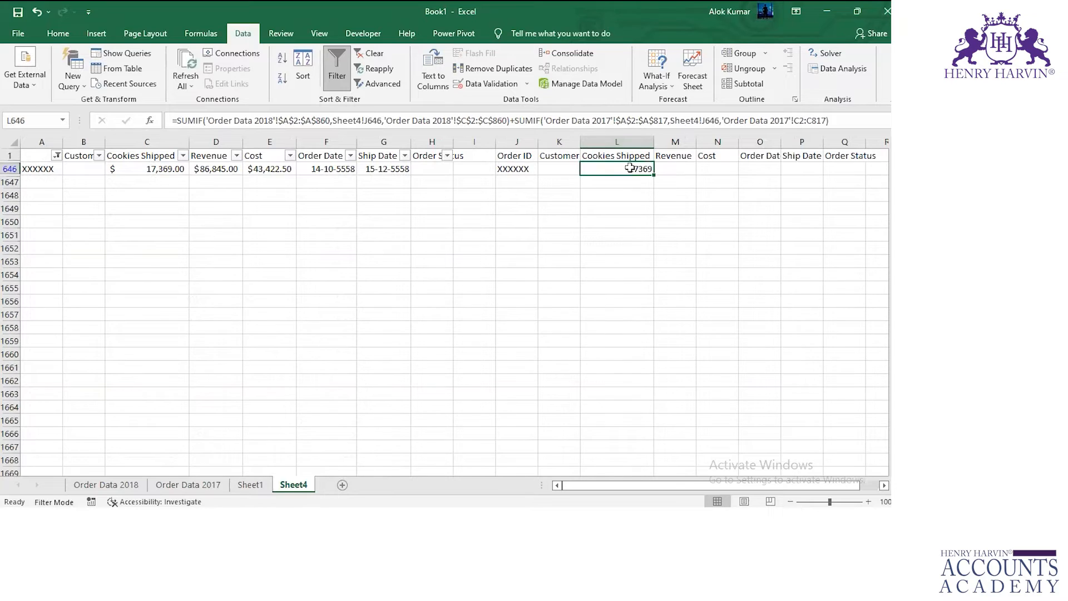
Compare C646 with the SUMIF result in L646 and clear the column A filter on Sheet4.
left_click(161, 169)
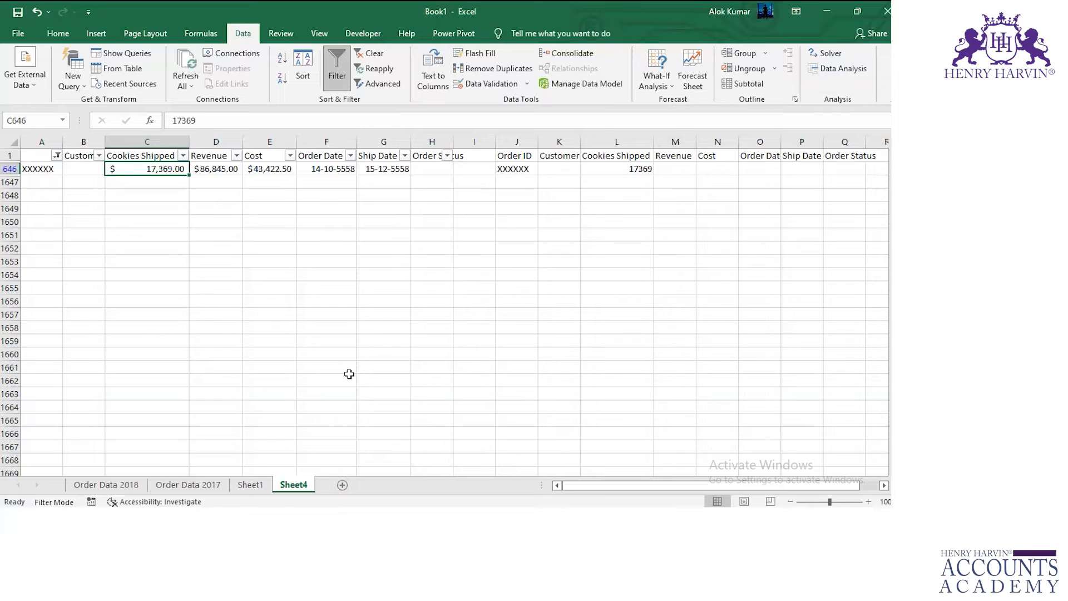
key("alt+Tab")
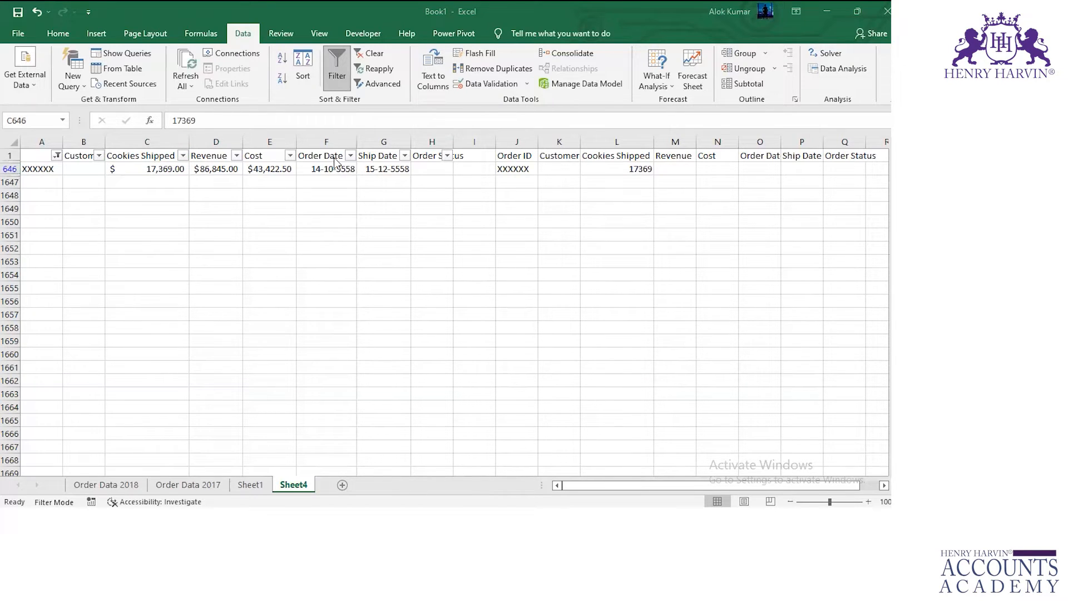
left_click(55, 158)
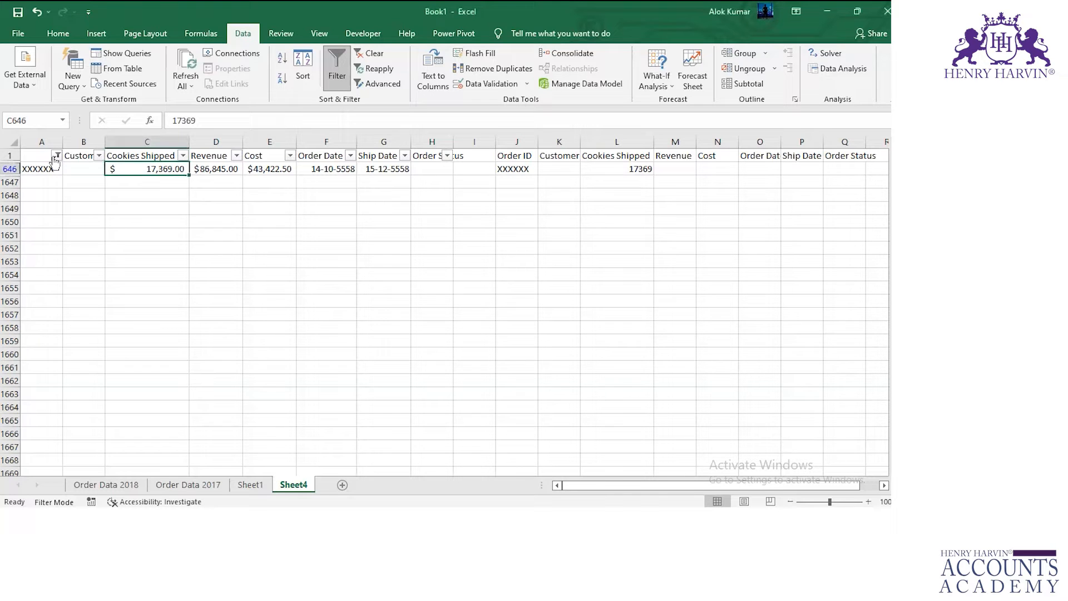
left_click(56, 156)
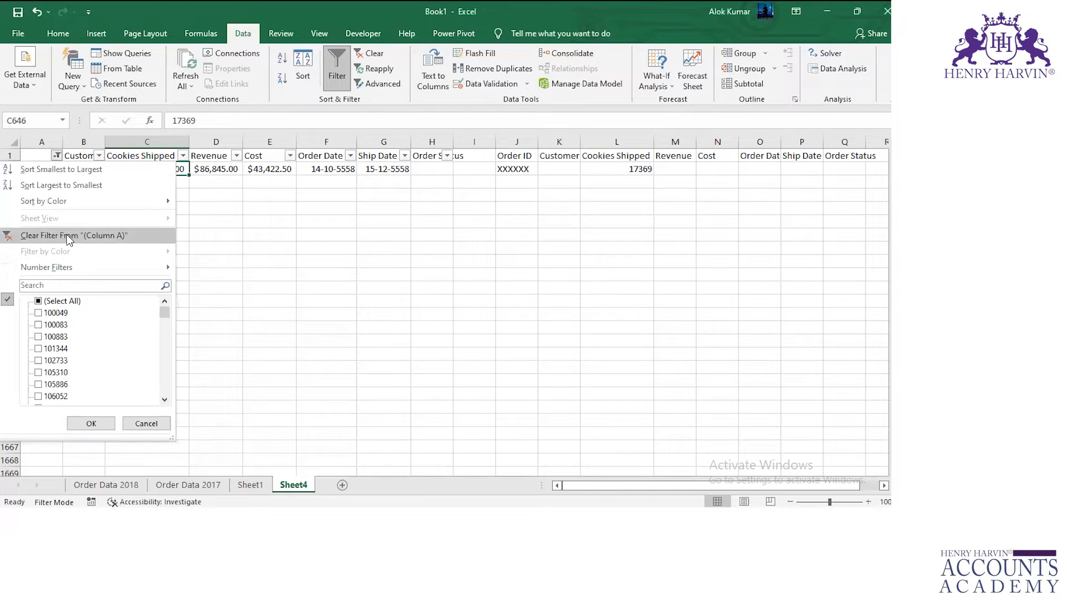
left_click(68, 236)
Copy the order ID in A2 of Sheet4 and search for it on Order Data 2017.
left_click(42, 168)
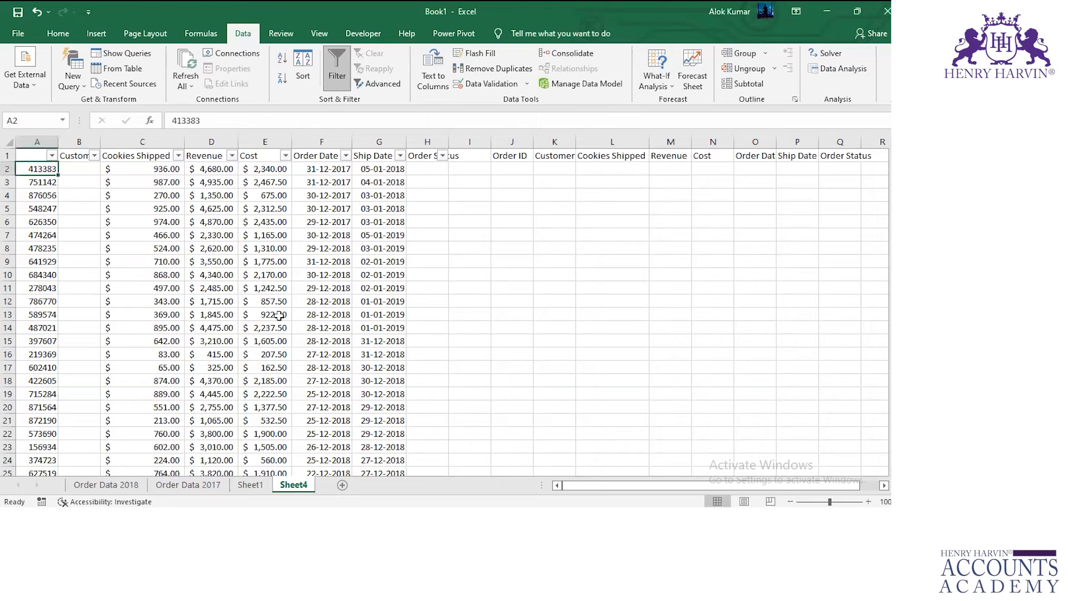
key("ctrl+c")
left_click(208, 488)
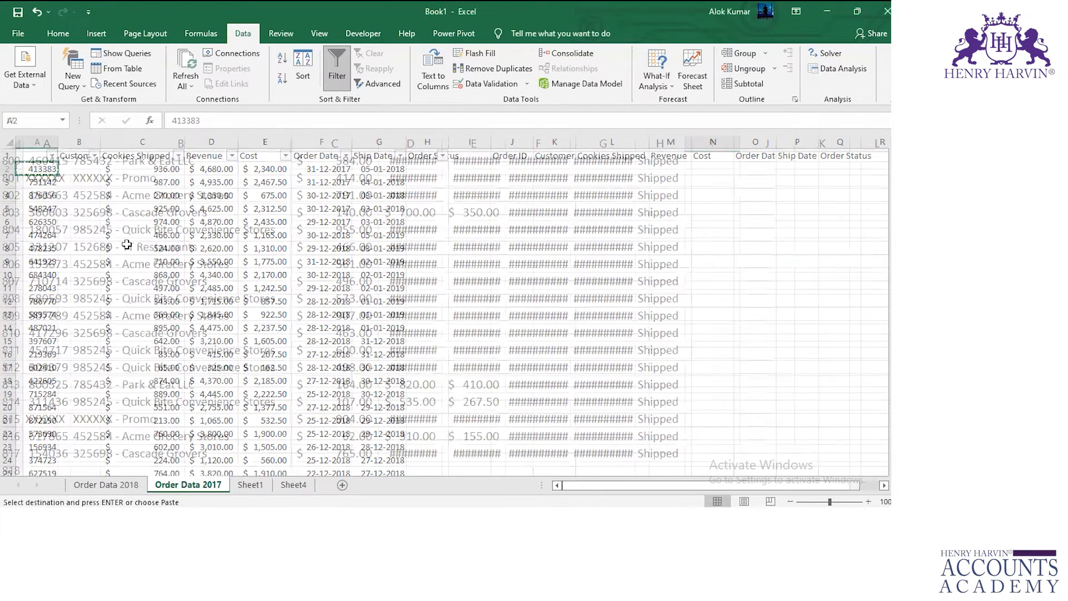
key("ctrl+f")
key("ctrl+v")
key("Return")
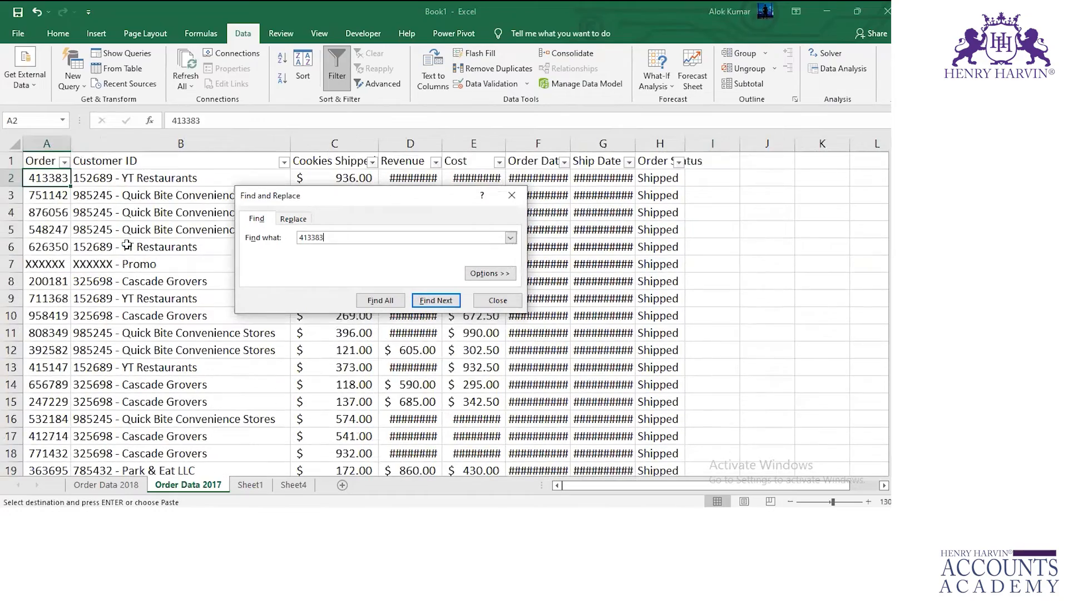
key("Escape")
Search Order Data 2018 for the same order ID and view the first rows of that sheet.
left_click(113, 488)
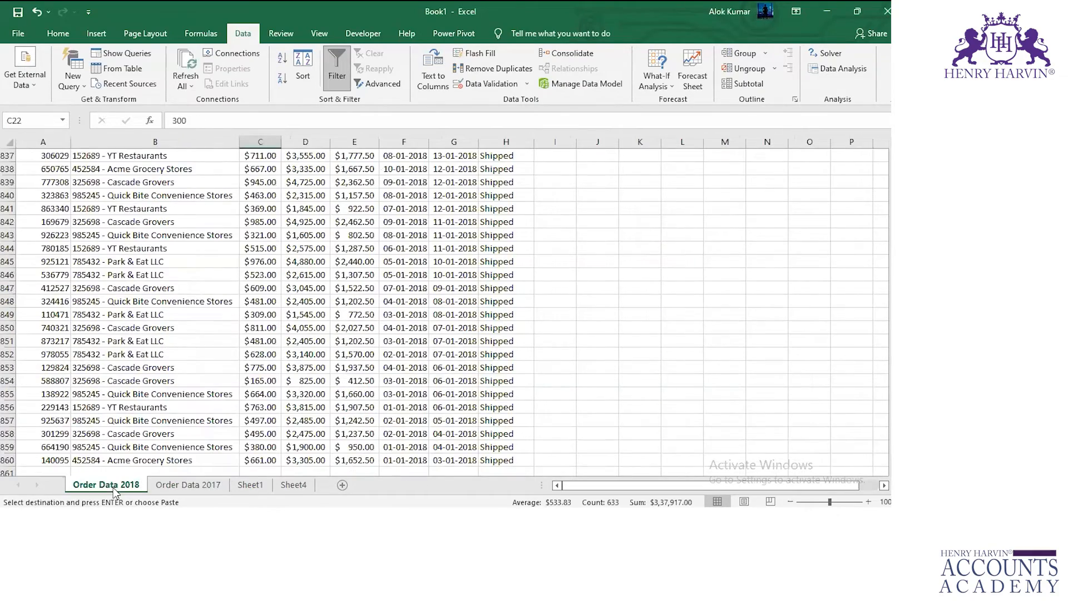
key("Escape")
key("ctrl+shift+f")
key("Escape")
key("ctrl+f")
key("Return")
key("Return")
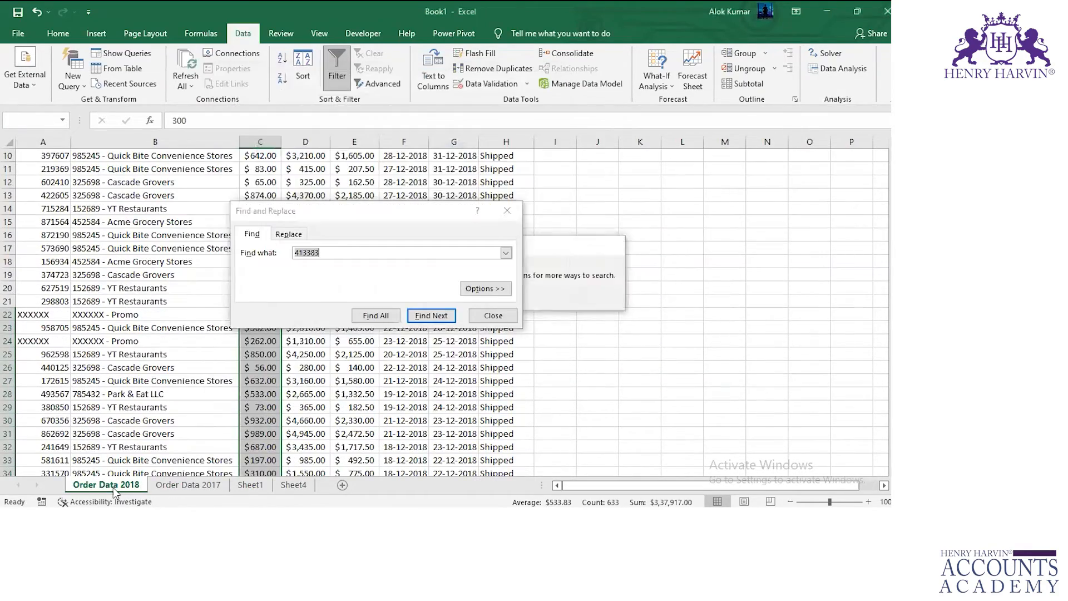
key("Escape")
scroll(161, 384, "up", 3)
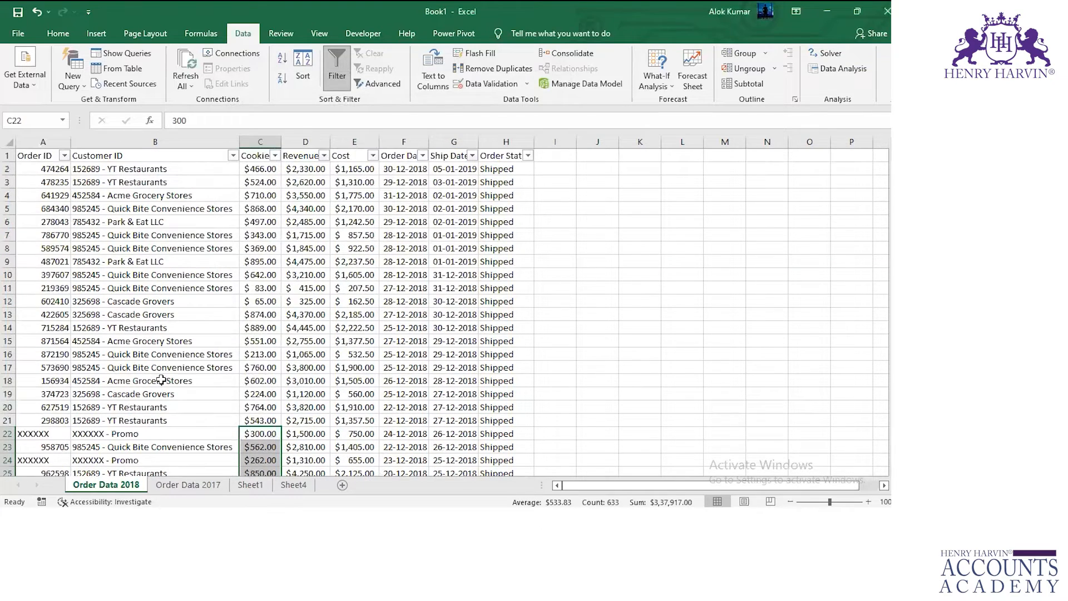
Autofit the Revenue, Cost, Order Date and Ship Date columns on Order Data 2017 to examine row 2.
left_click(186, 488)
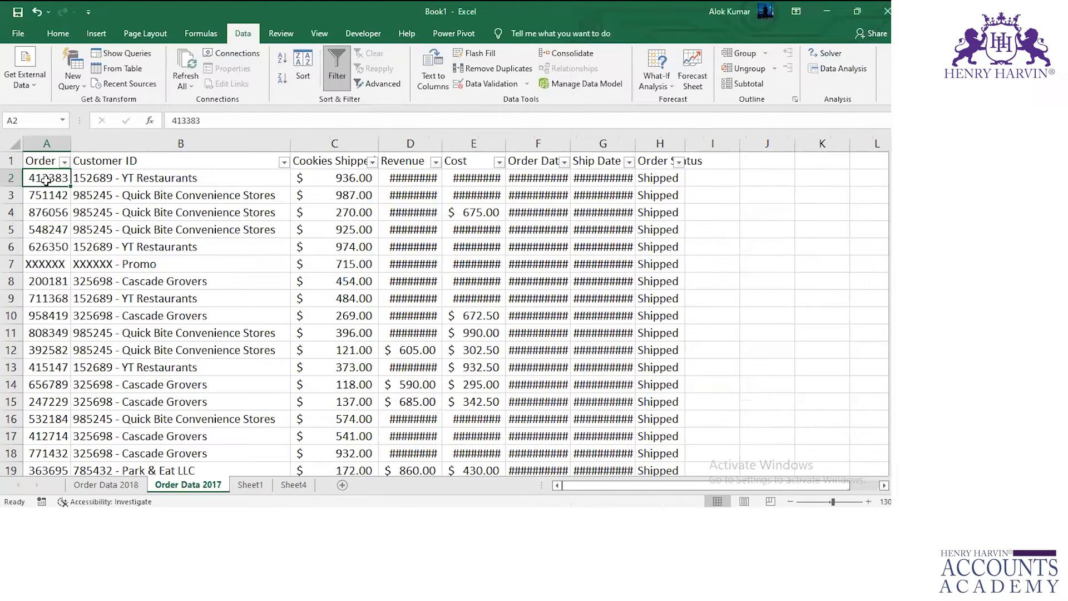
left_click(10, 177)
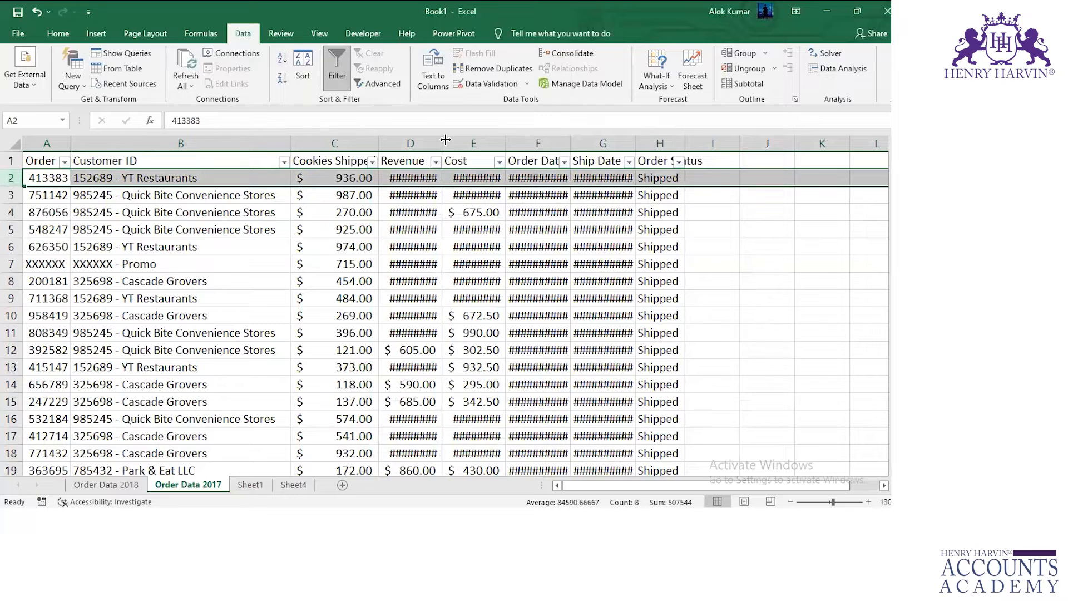
double_click(446, 139)
double_click(508, 139)
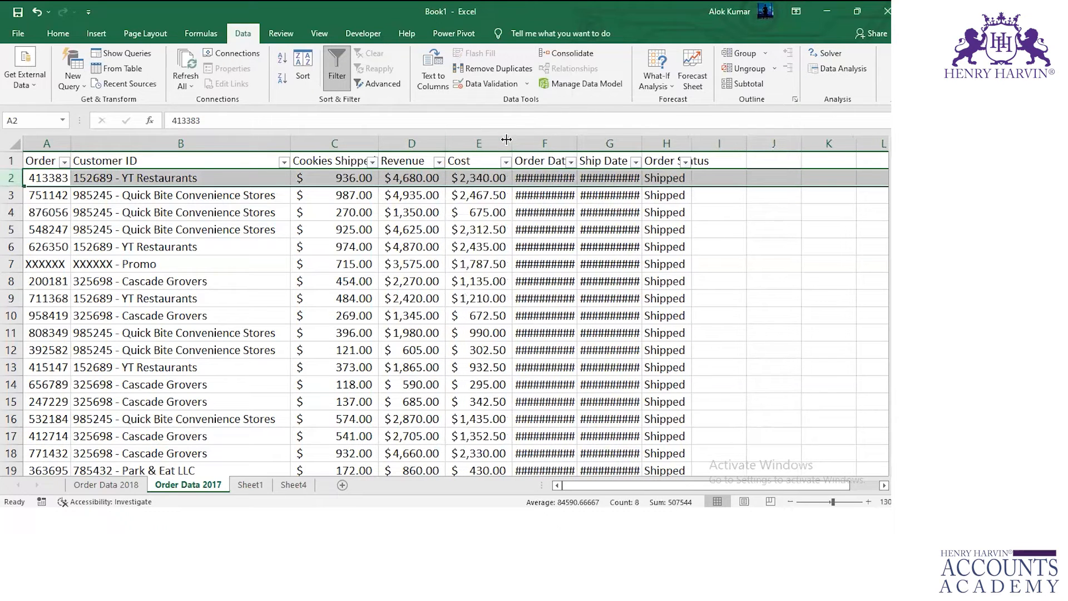
double_click(577, 139)
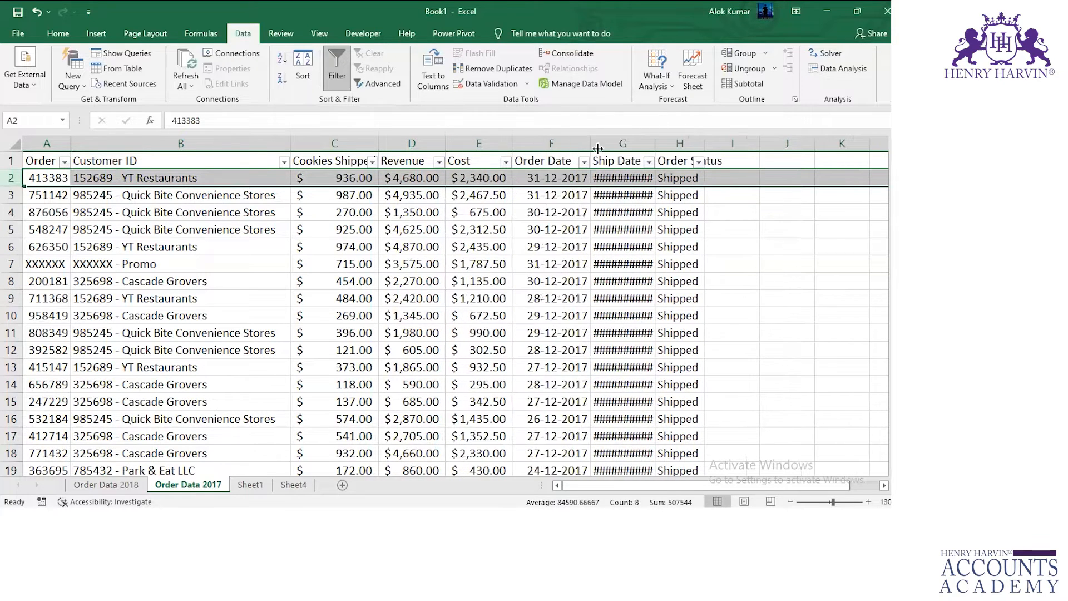
double_click(653, 139)
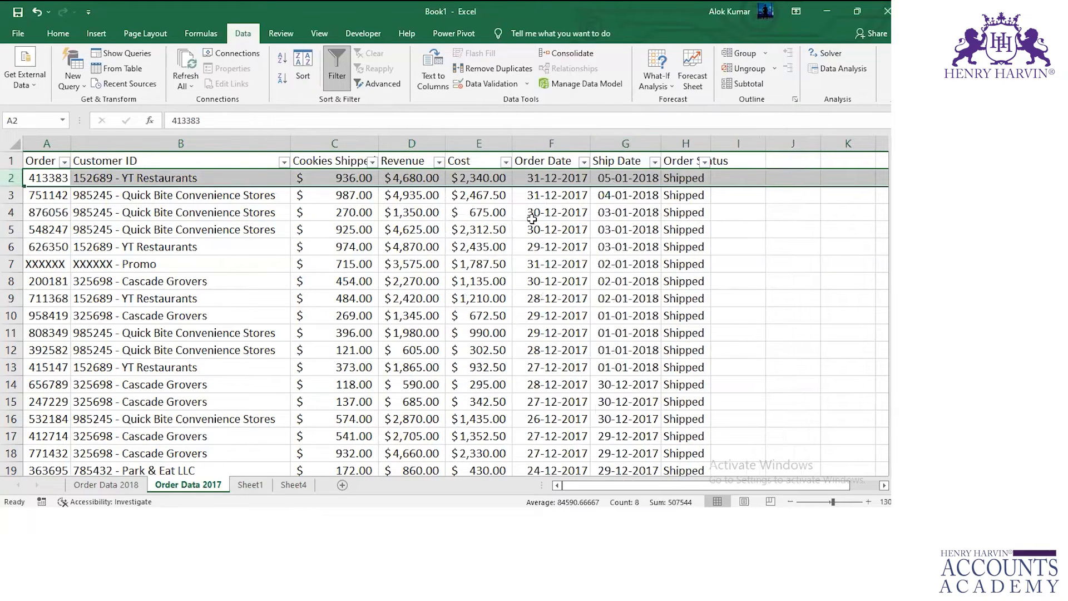
Compare row 2 of the consolidated data on Sheet4 with the matching order row on Order Data 2017.
left_click(298, 488)
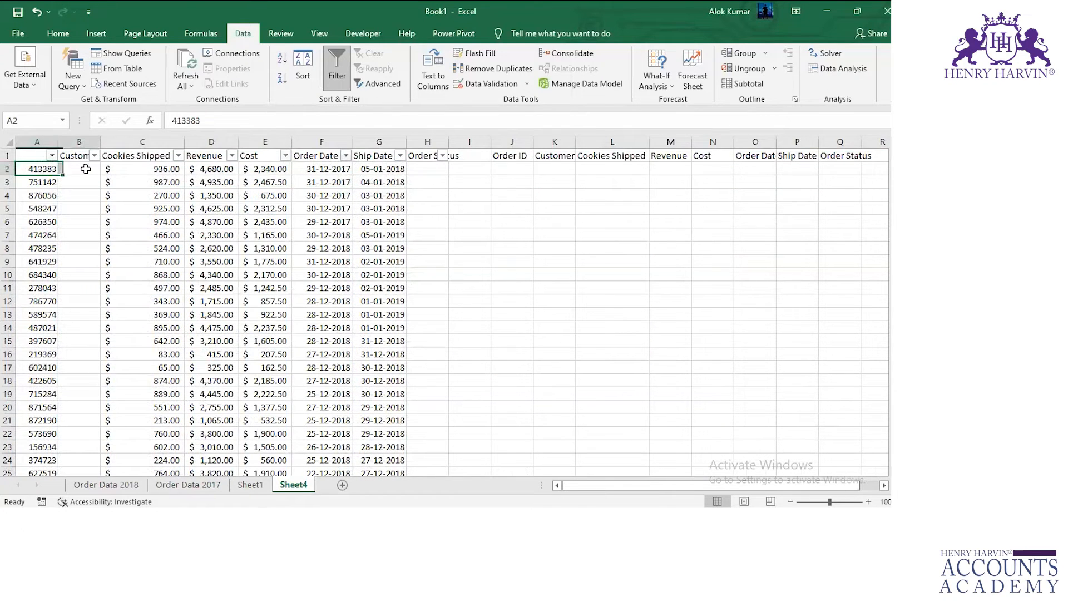
key("shift+Right")
key("shift+Right")
key("shift+Right")
key("shift+Right")
key("shift+Right")
key("shift+Right")
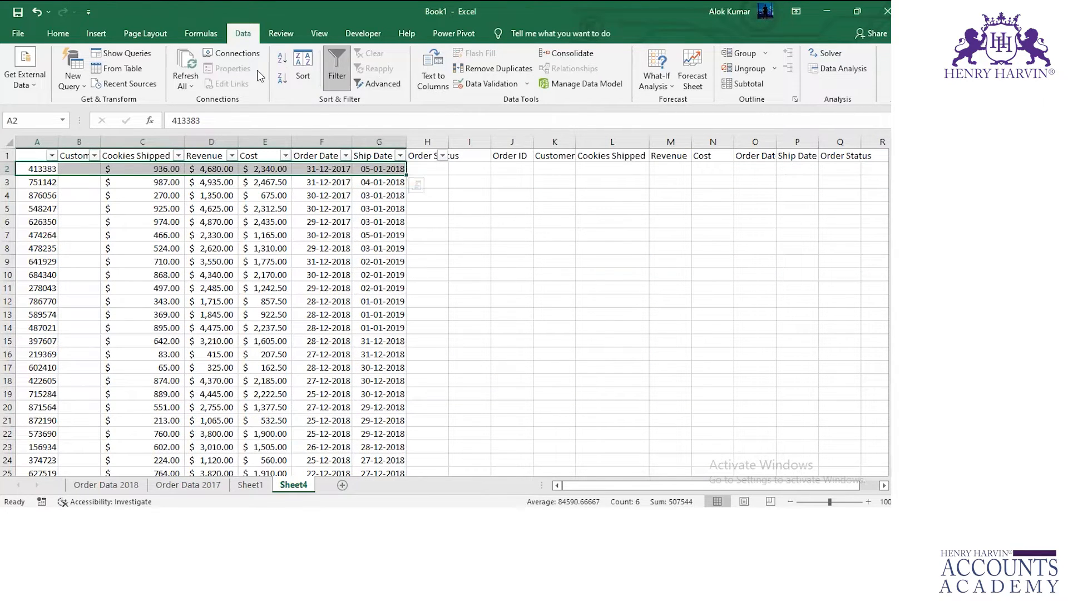
left_click(42, 170)
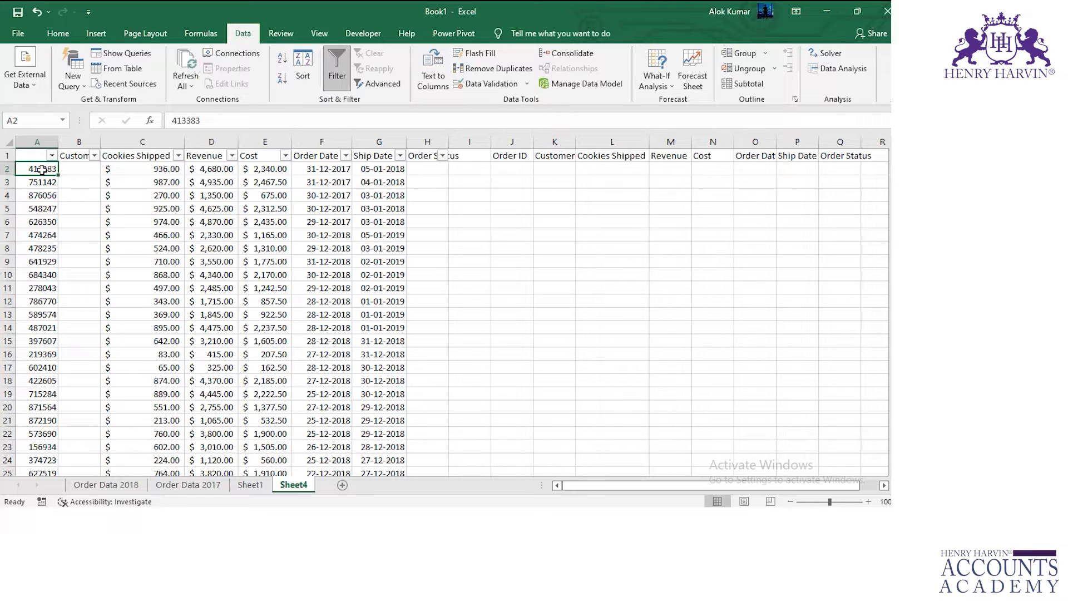
Add a new worksheet and start a Consolidate there with the Max function.
left_click(342, 484)
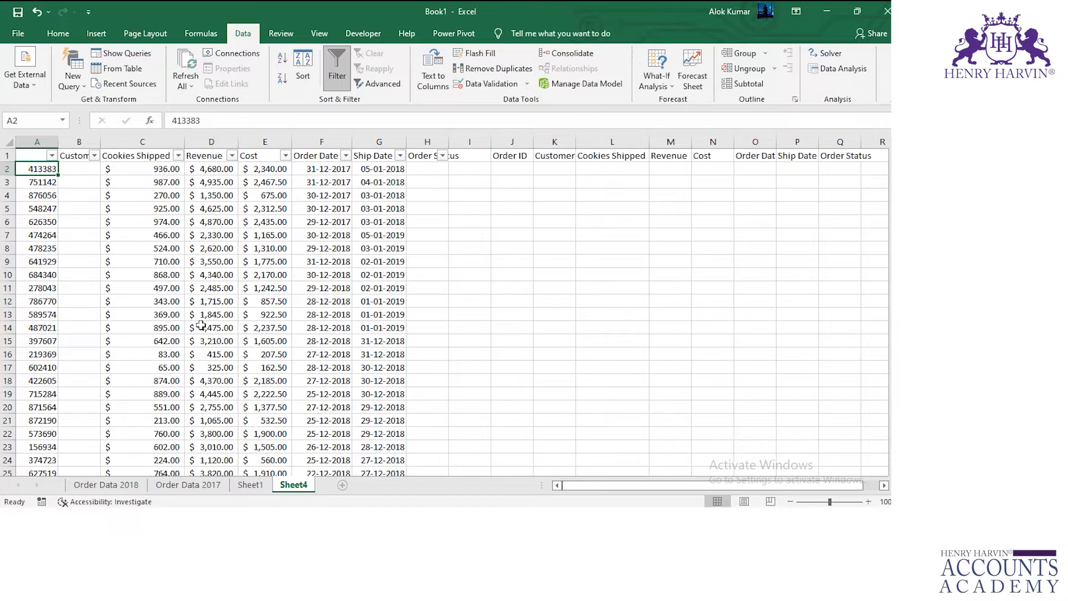
left_click(570, 53)
left_click(342, 170)
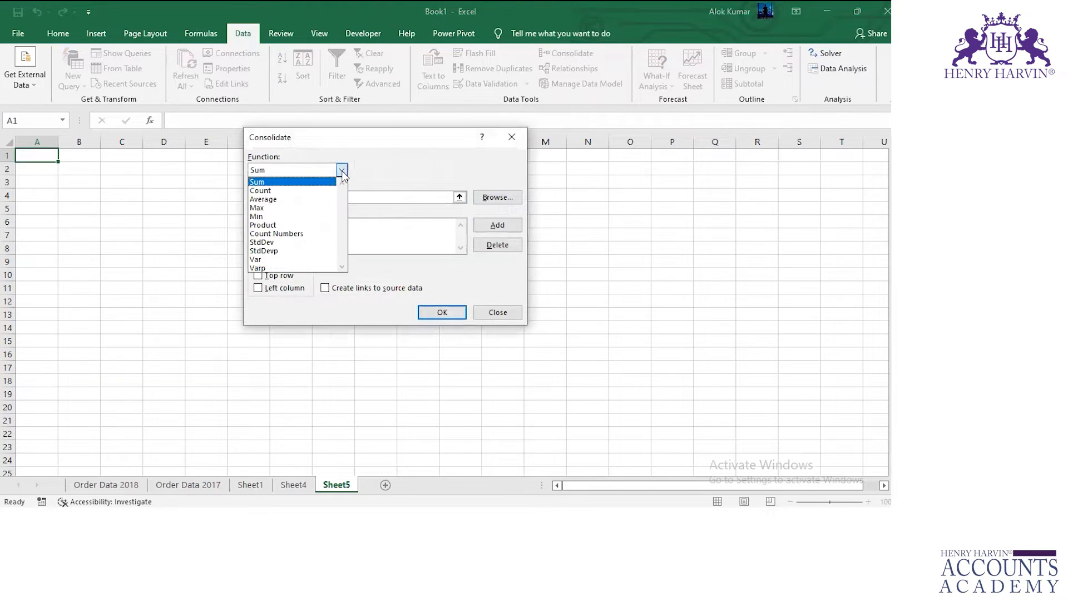
left_click(297, 209)
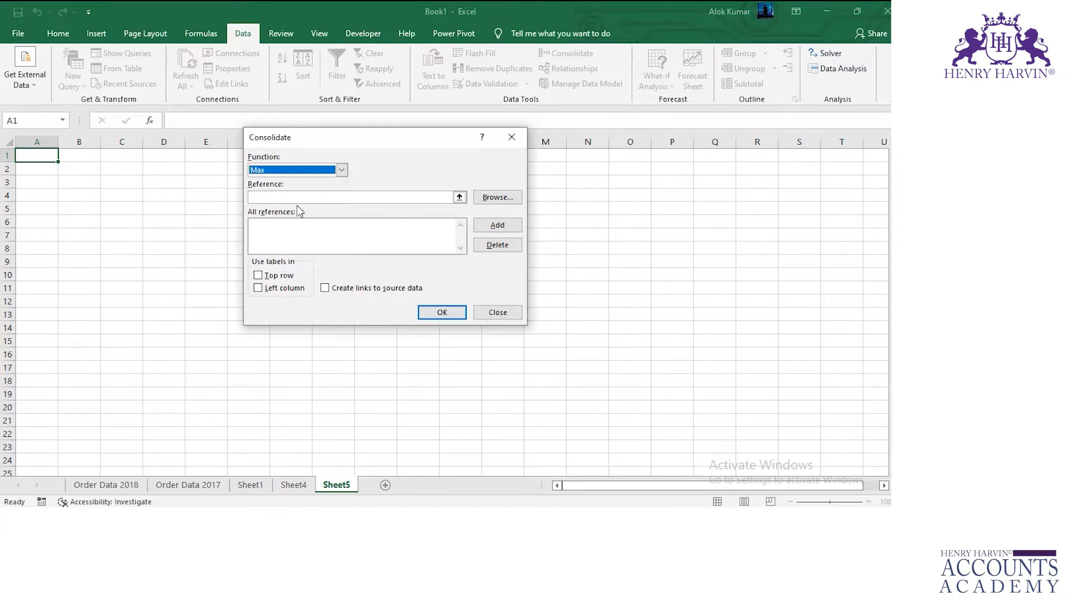
Add the range A1:H860 of Order Data 2018 as the first reference of the Max consolidation.
left_click(291, 196)
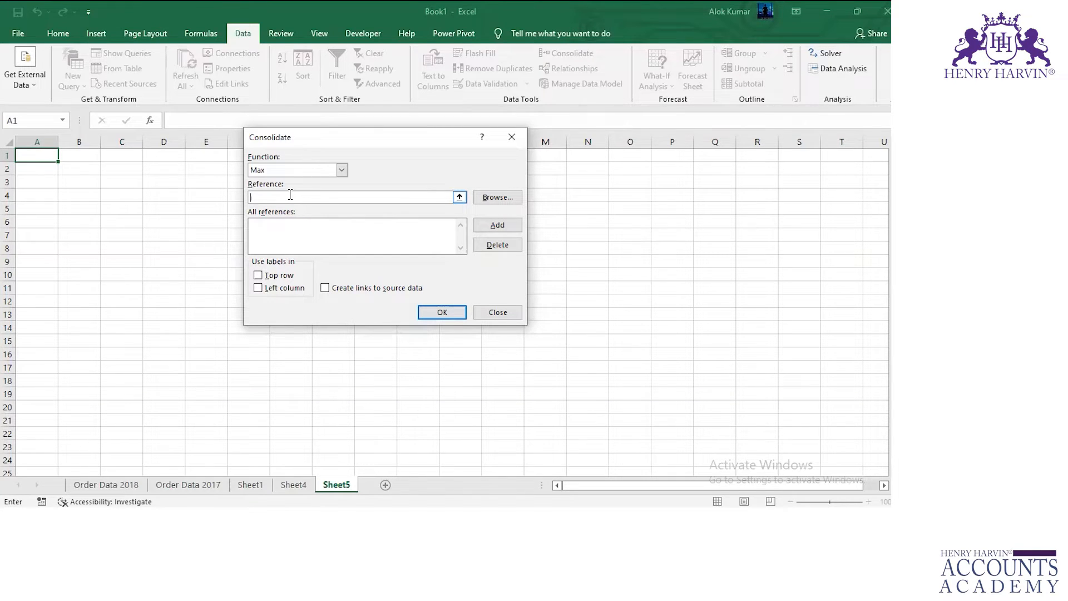
left_click(105, 485)
left_click(38, 155)
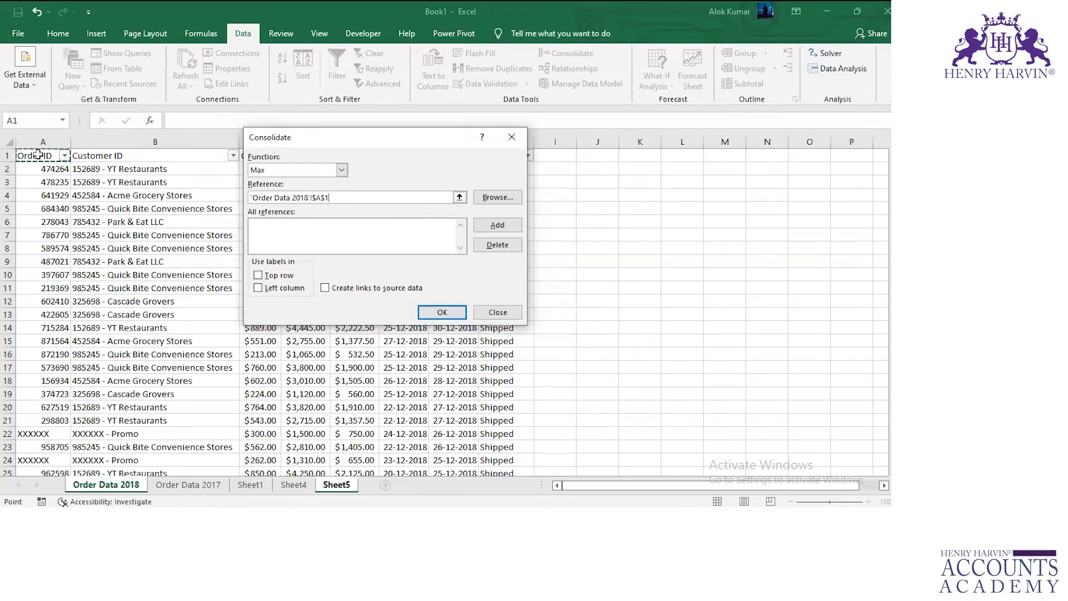
key("ctrl+shift+Right")
key("ctrl+shift+Down")
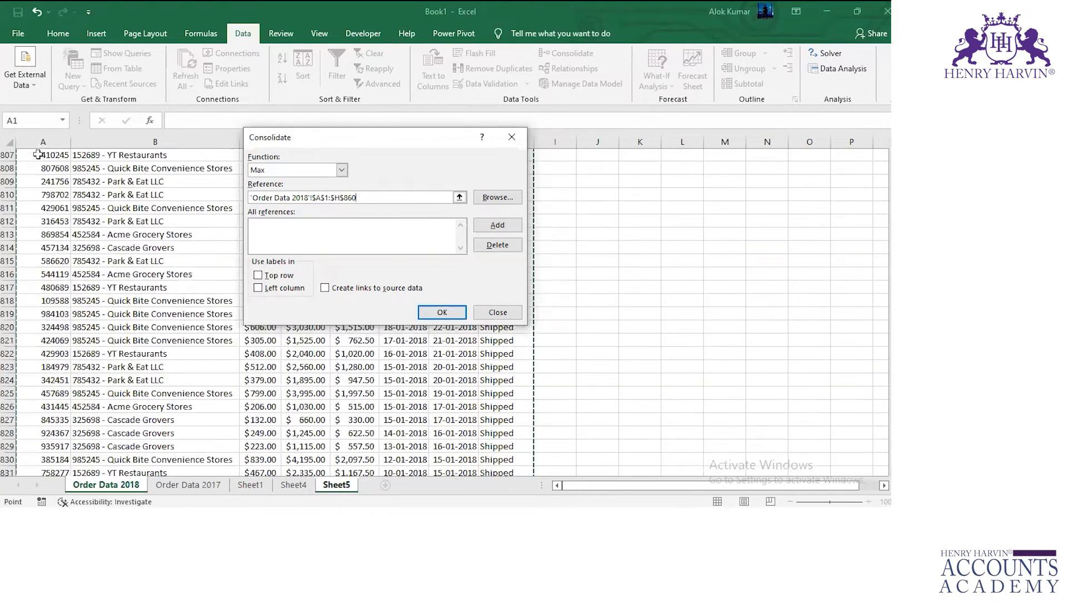
left_click(504, 226)
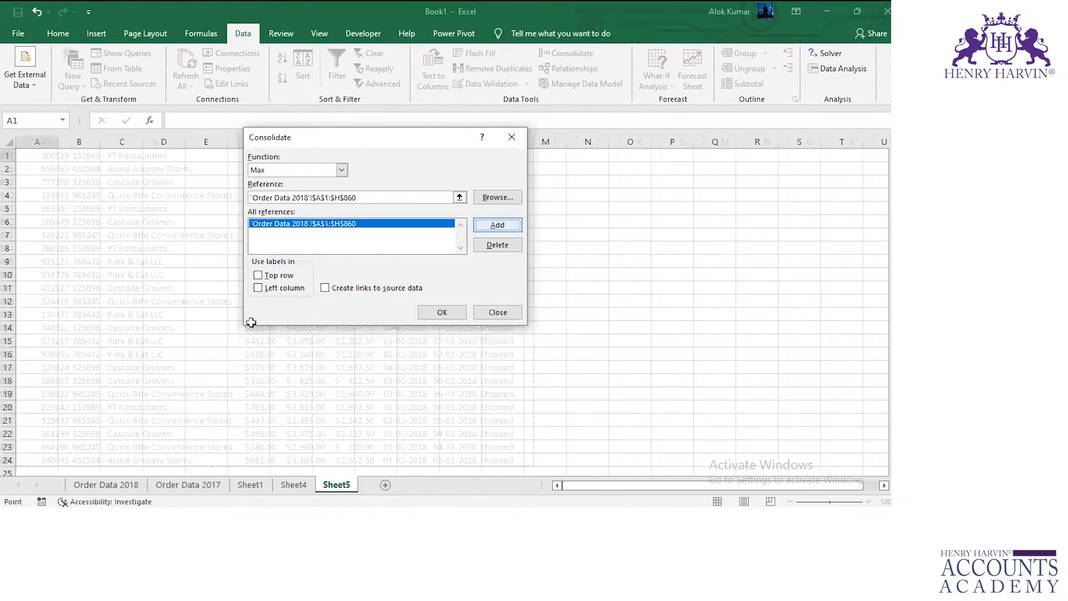
Add Order Data 2017 range A1:H860 as the second reference and run the consolidation with top row and left column labels.
left_click(188, 484)
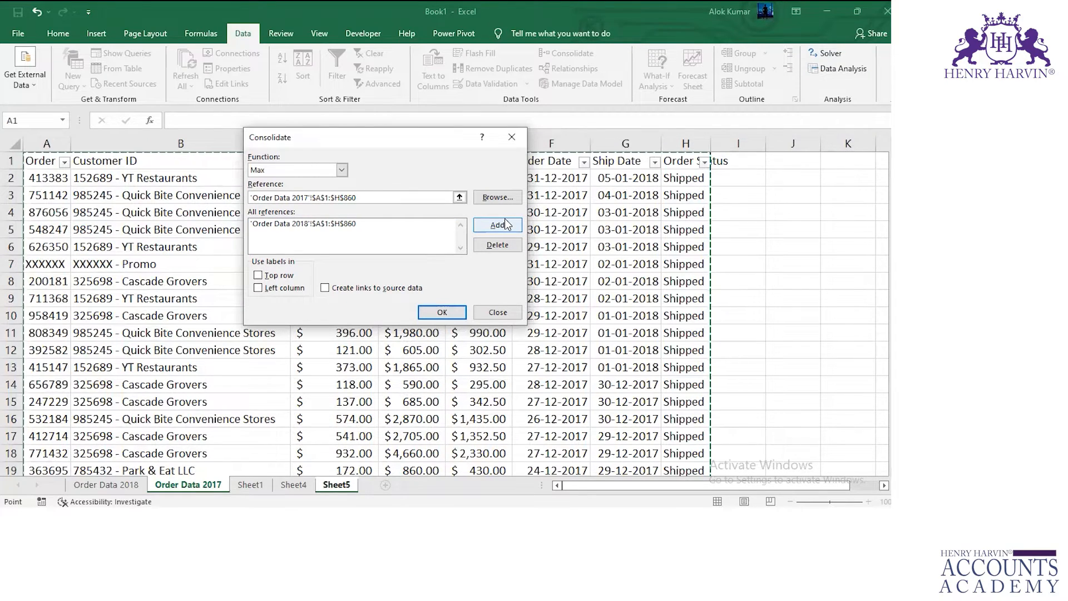
left_click(505, 224)
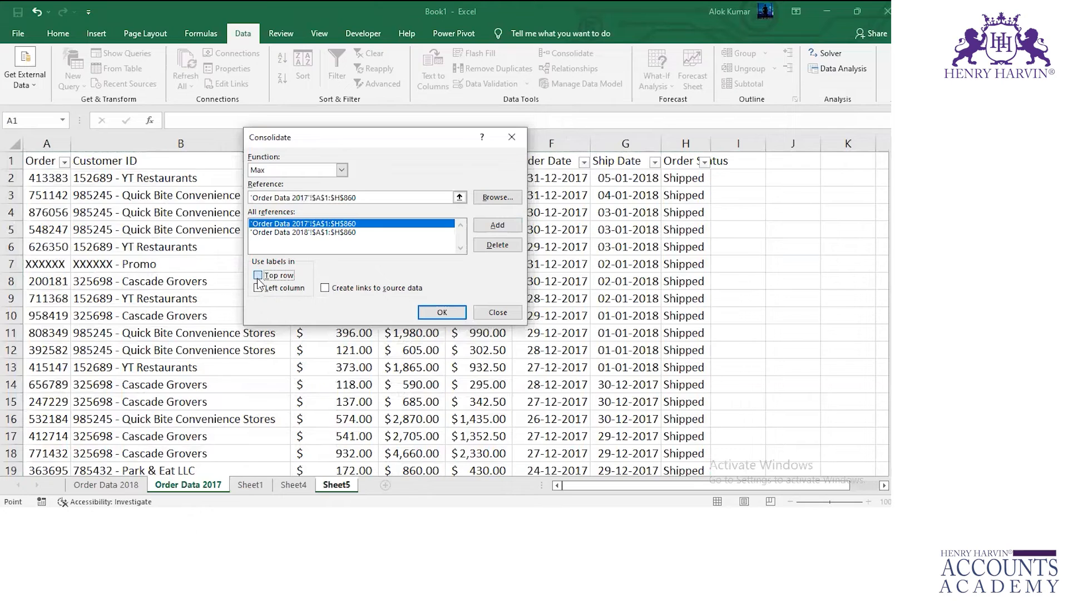
left_click(258, 275)
left_click(258, 288)
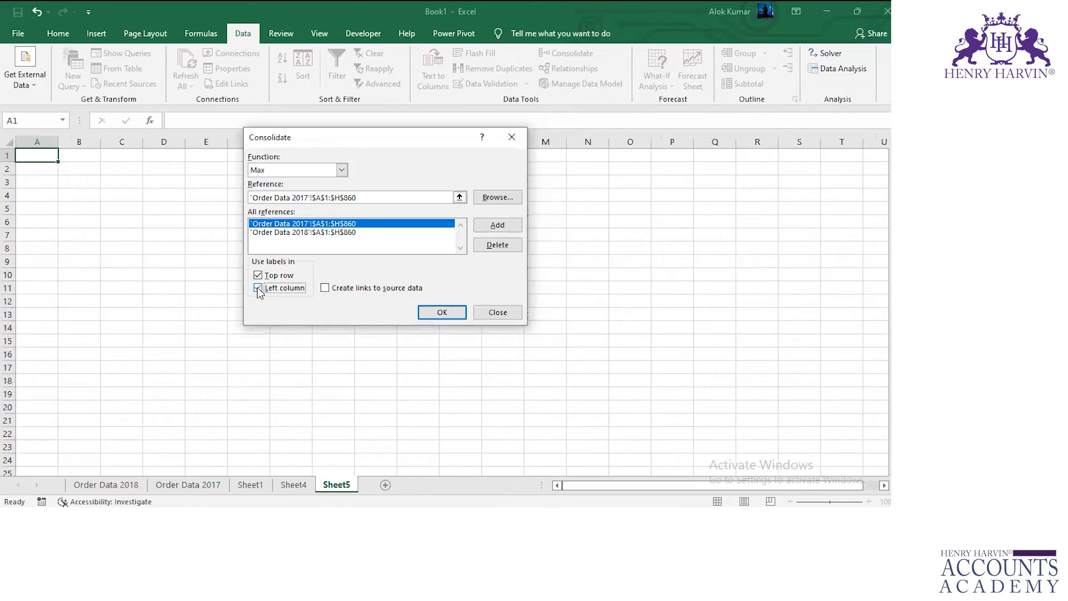
left_click(427, 313)
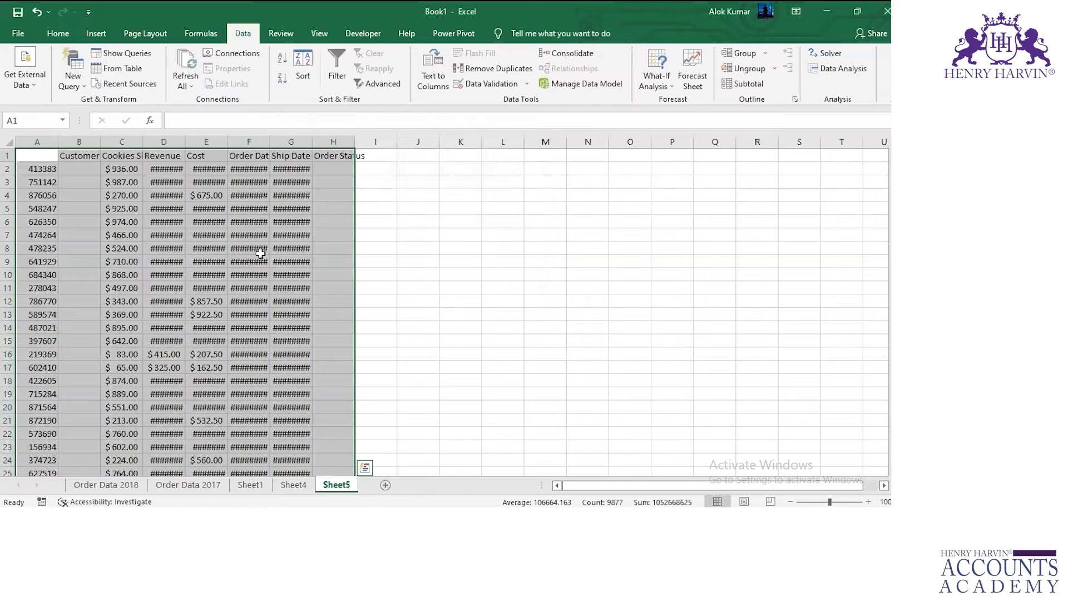
Autofit the Cookies Shipped column on Sheet5 and apply filters to the whole consolidated table, returning to its first cell.
double_click(143, 142)
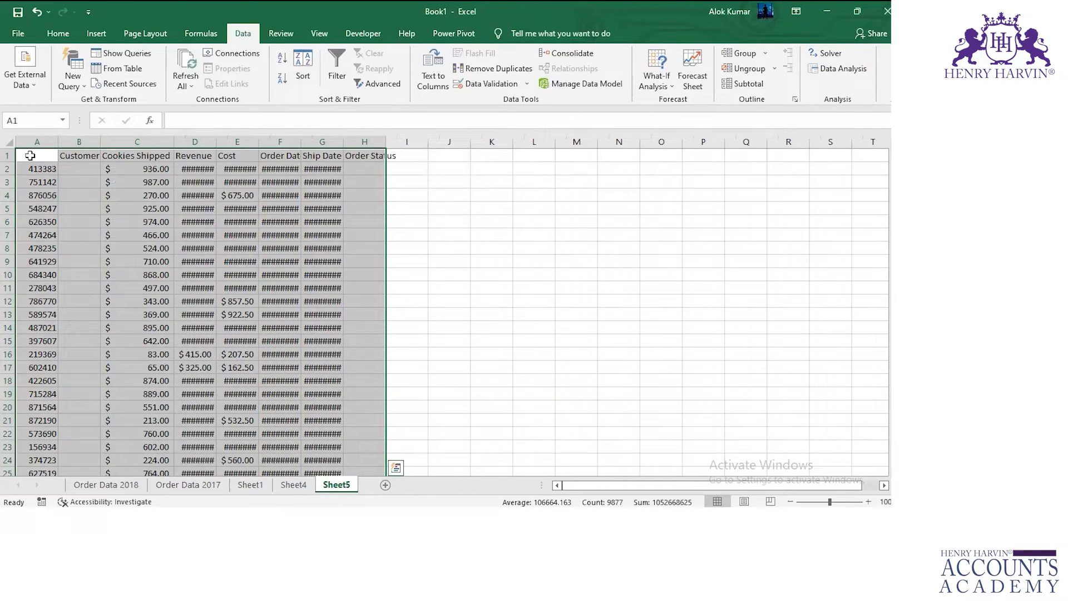
left_click(30, 156)
key("ctrl+shift+Right")
key("ctrl+shift+Right")
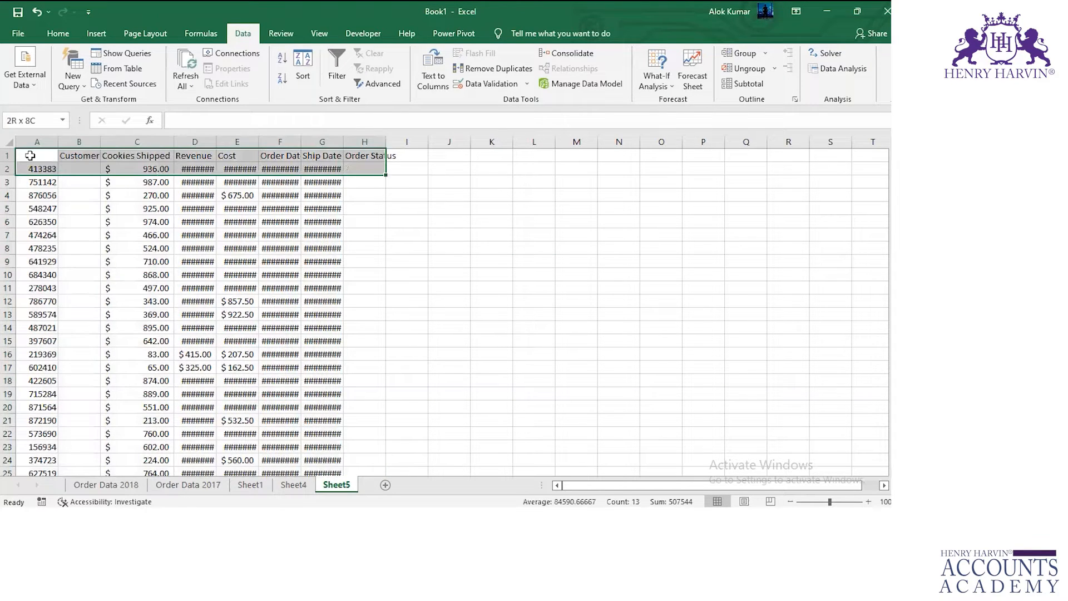
key("ctrl+shift+Down")
key("ctrl+shift+l")
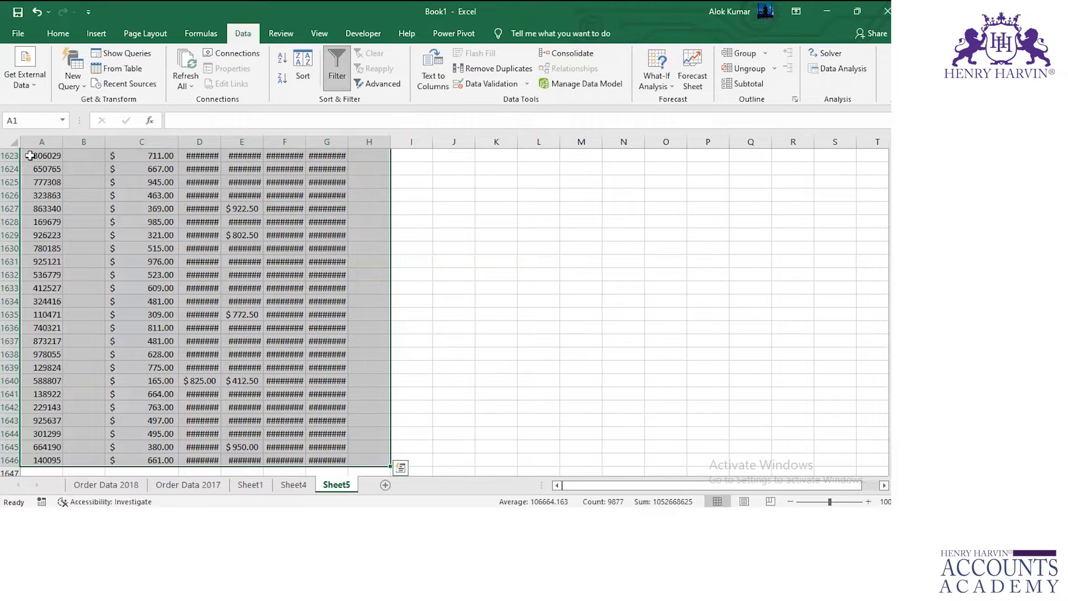
scroll(30, 156, "up", 4)
left_click(35, 169)
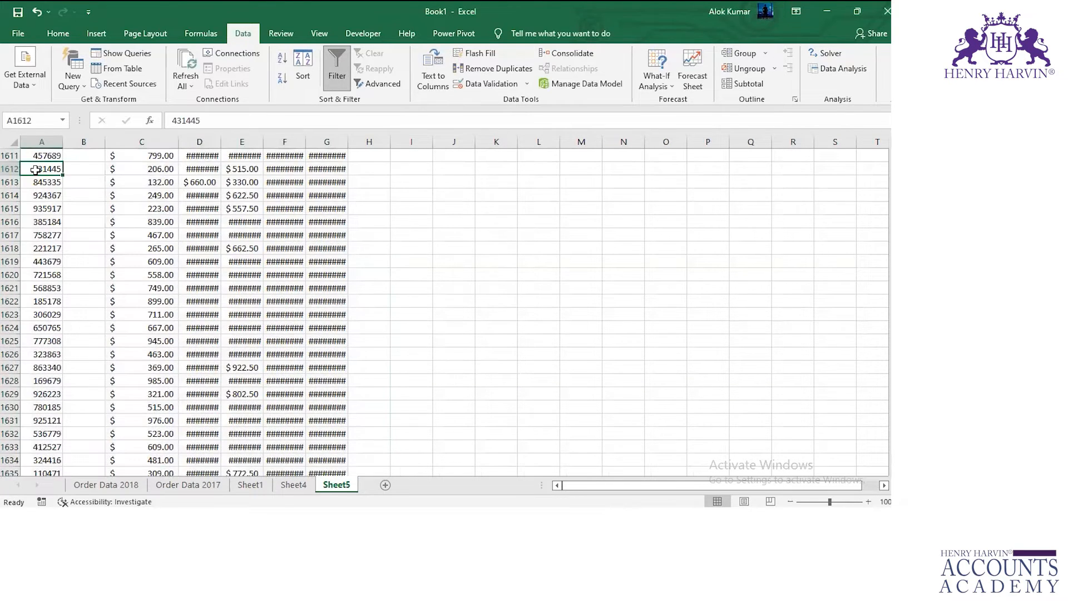
key("ctrl+Up")
key("ctrl+Up")
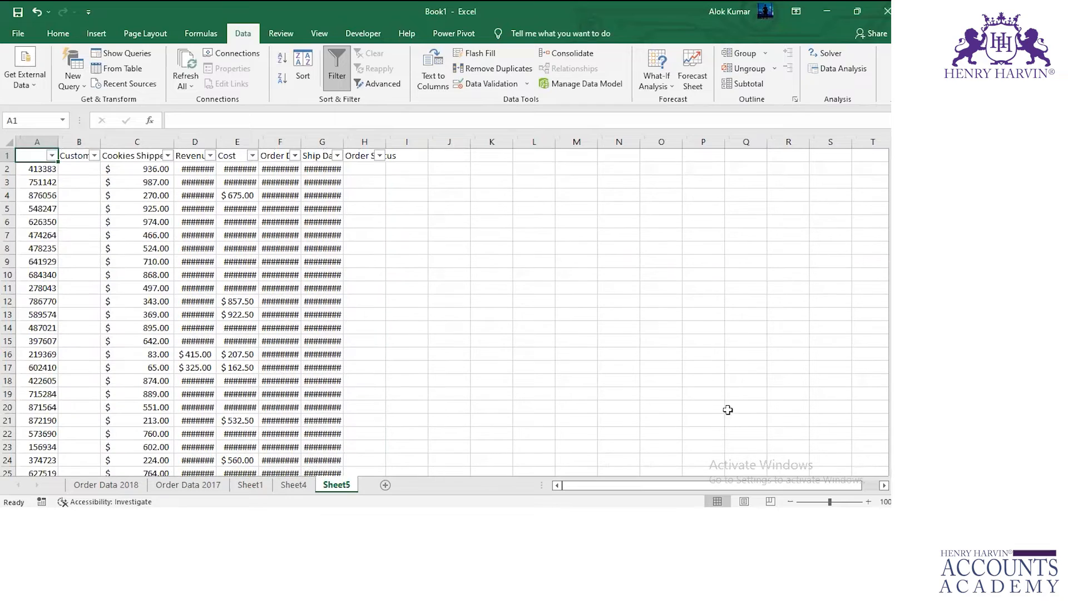
left_click(719, 410)
key("ctrl+Up")
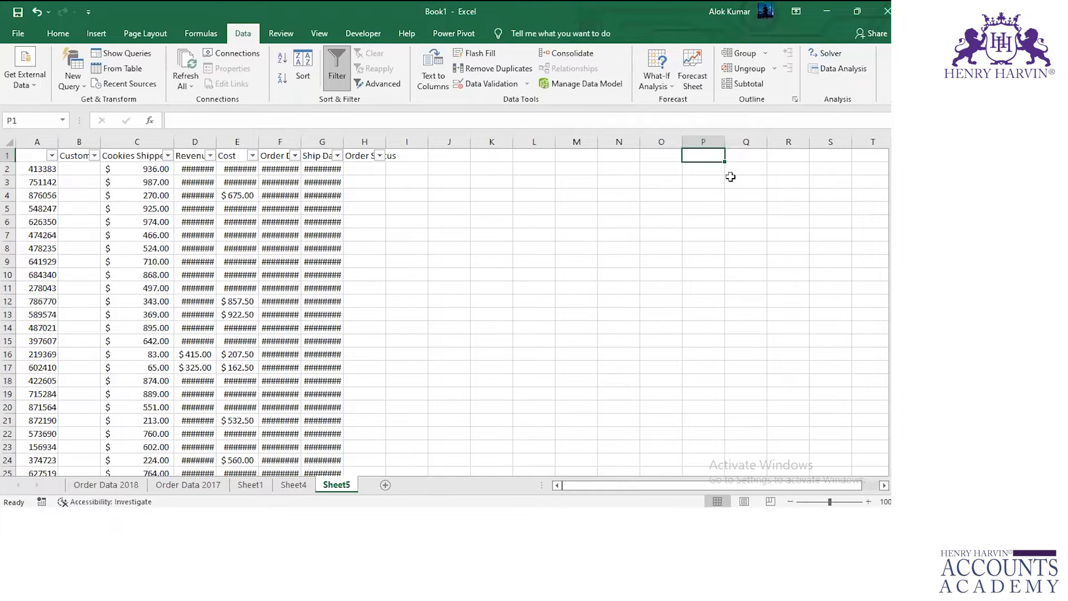
key("alt+Tab")
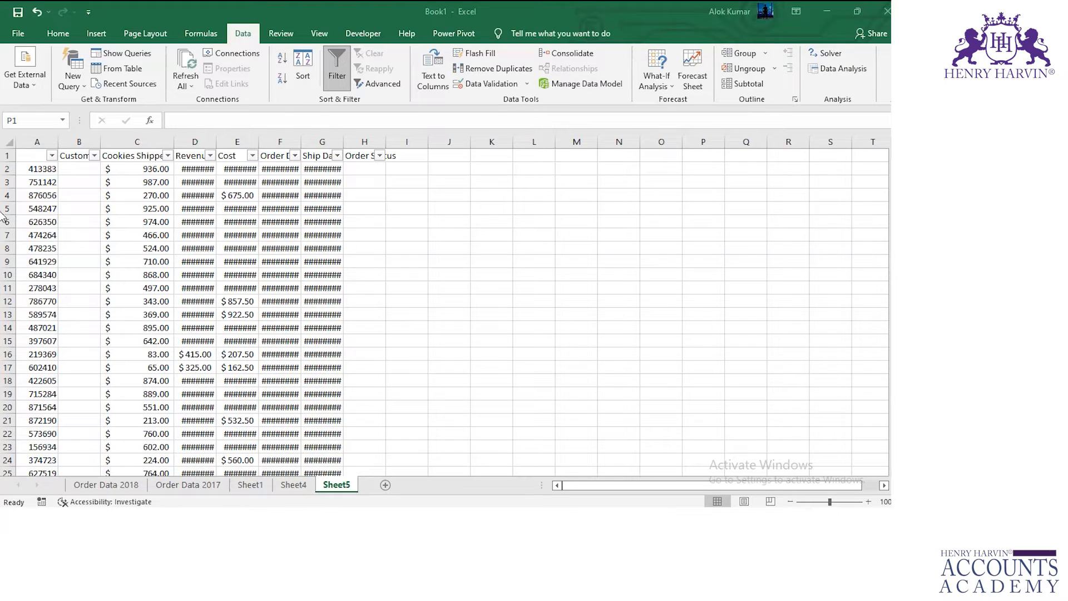
Filter the first column of the consolidated table on Sheet5 to XXXXXX only and select its Cookies Shipped value.
left_click(52, 155)
left_click(39, 301)
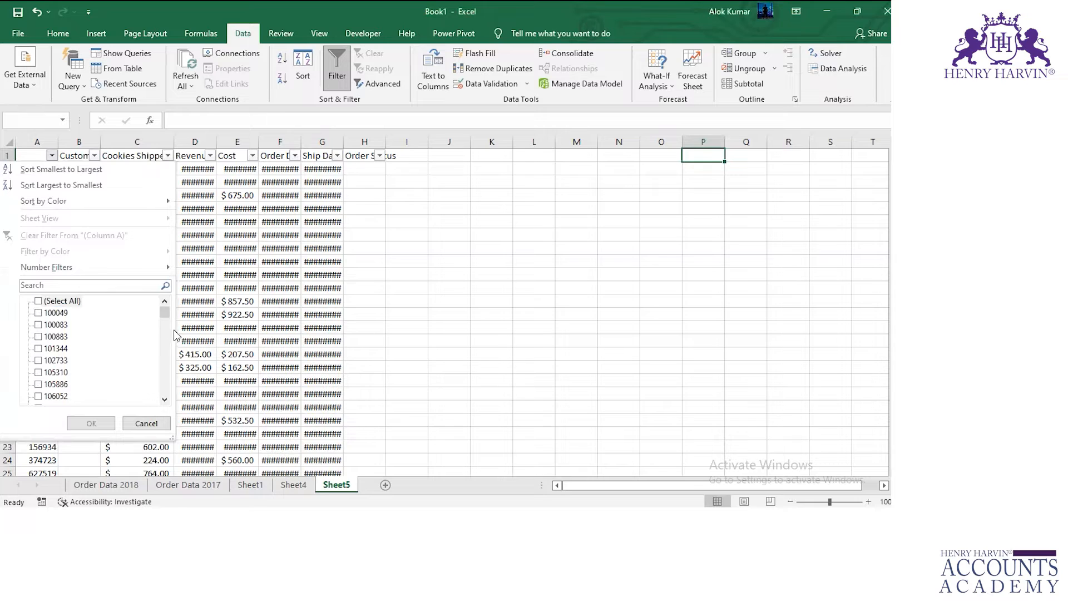
left_click_drag(163, 315, 155, 408)
left_click(38, 396)
left_click(91, 423)
left_click(160, 171)
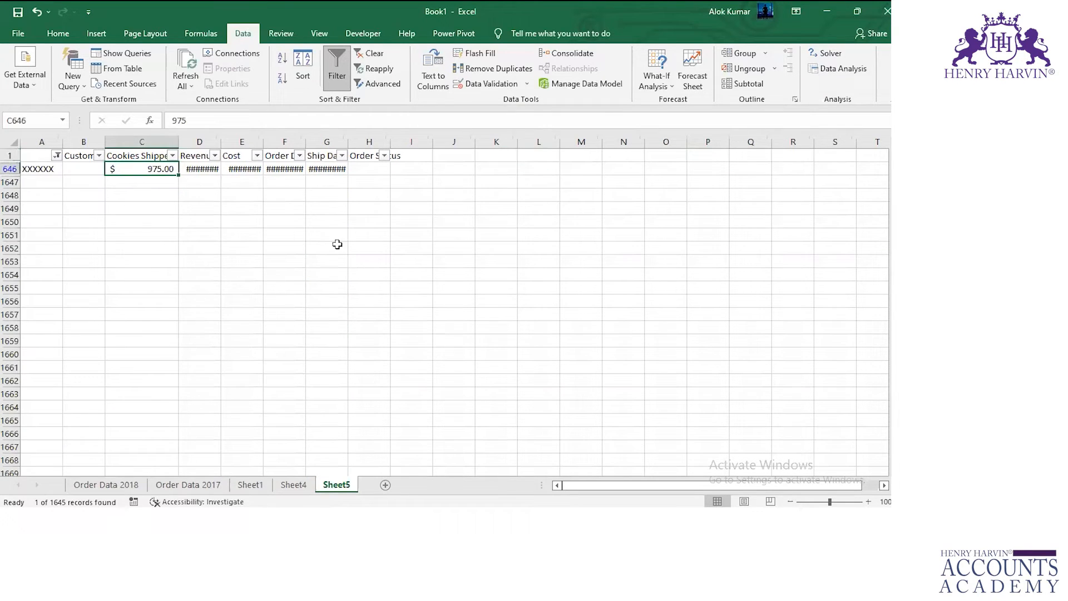
Filter the Order ID column of Order Data 2018 to XXXXXX, after viewing the filtered rows on Order Data 2017.
left_click(195, 485)
left_click(60, 158)
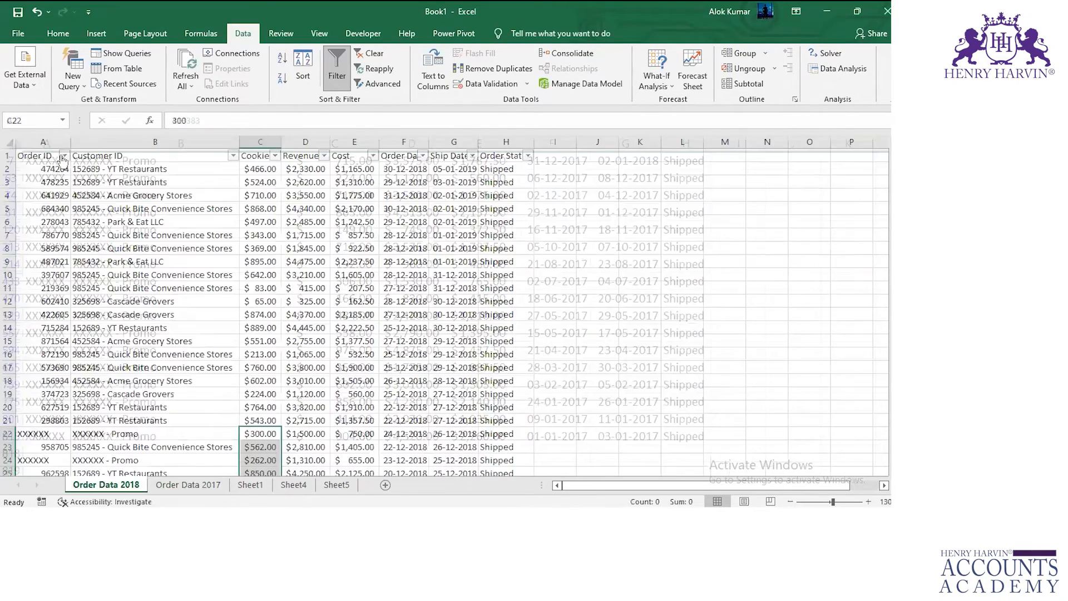
left_click(64, 156)
left_click(89, 285)
type("xx")
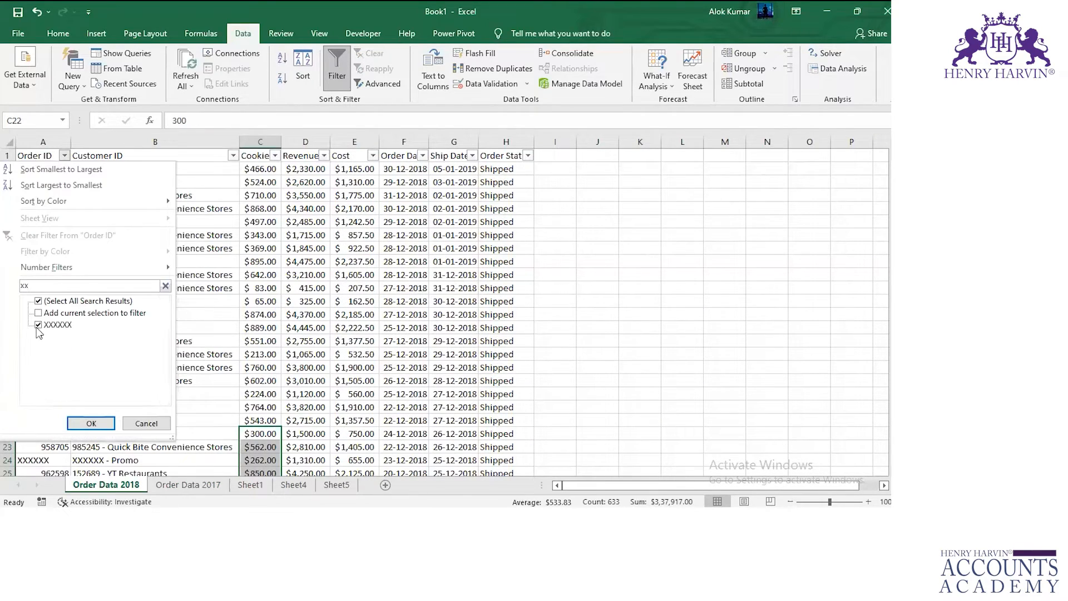
left_click(92, 423)
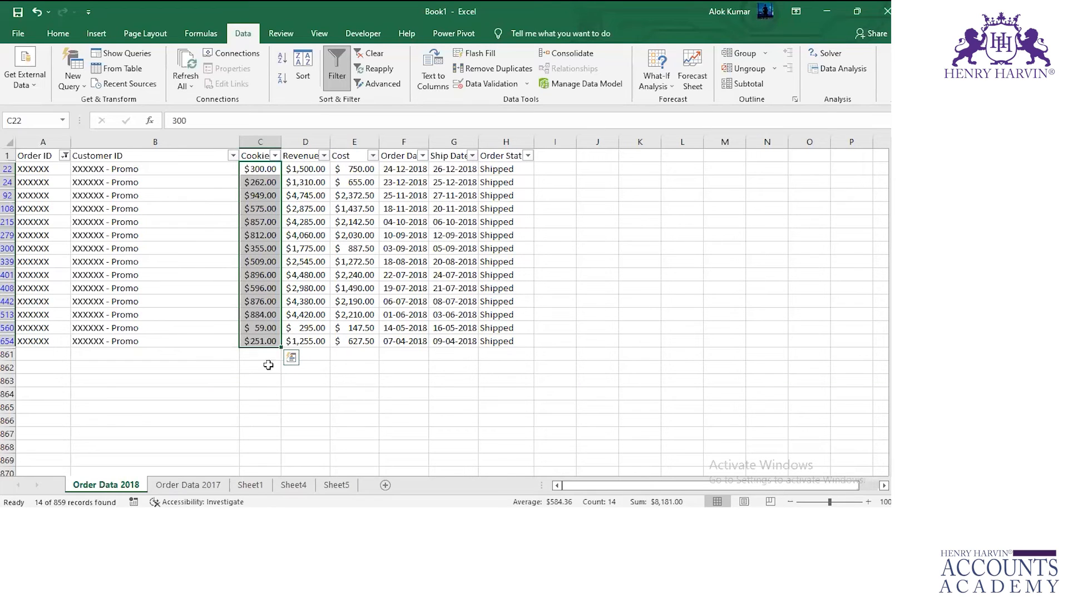
Examine the largest Cookies Shipped values for XXXXXX in the filter lists of Order Data 2018 and Order Data 2017.
left_click(274, 156)
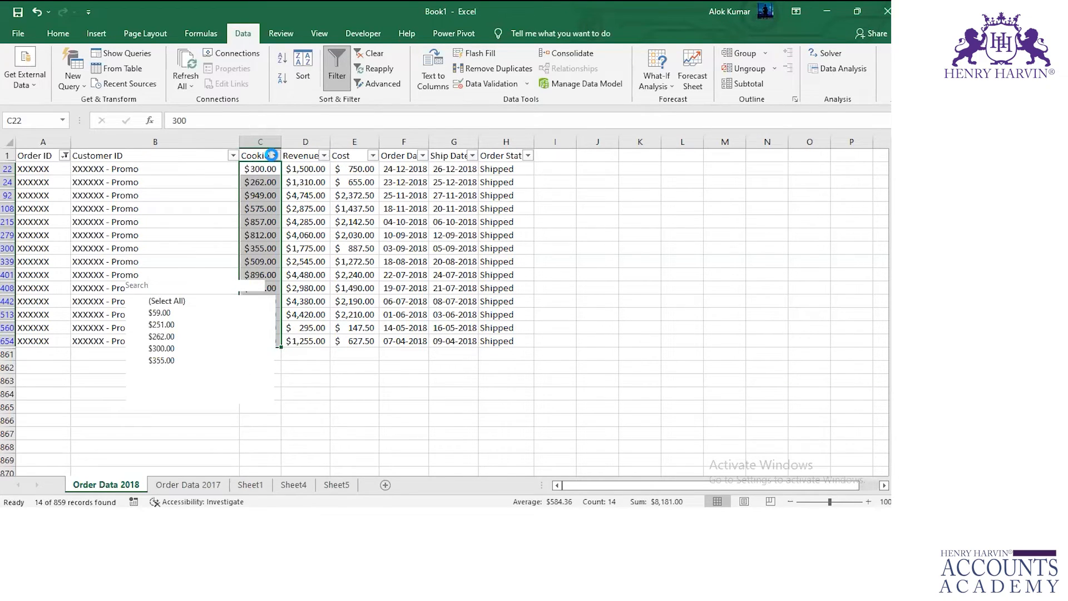
left_click_drag(268, 350, 268, 386)
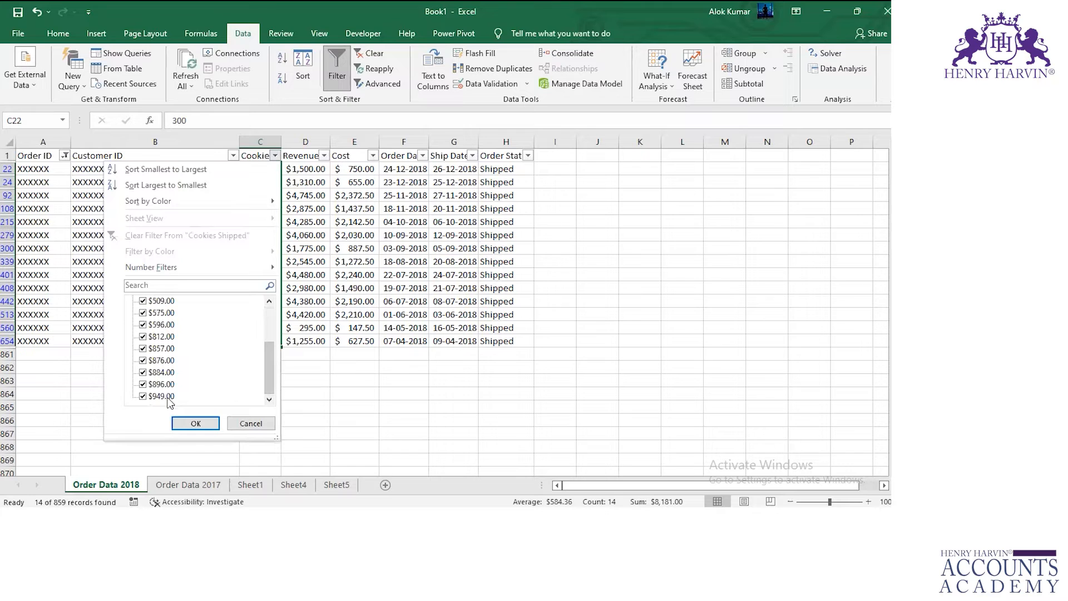
left_click(185, 487)
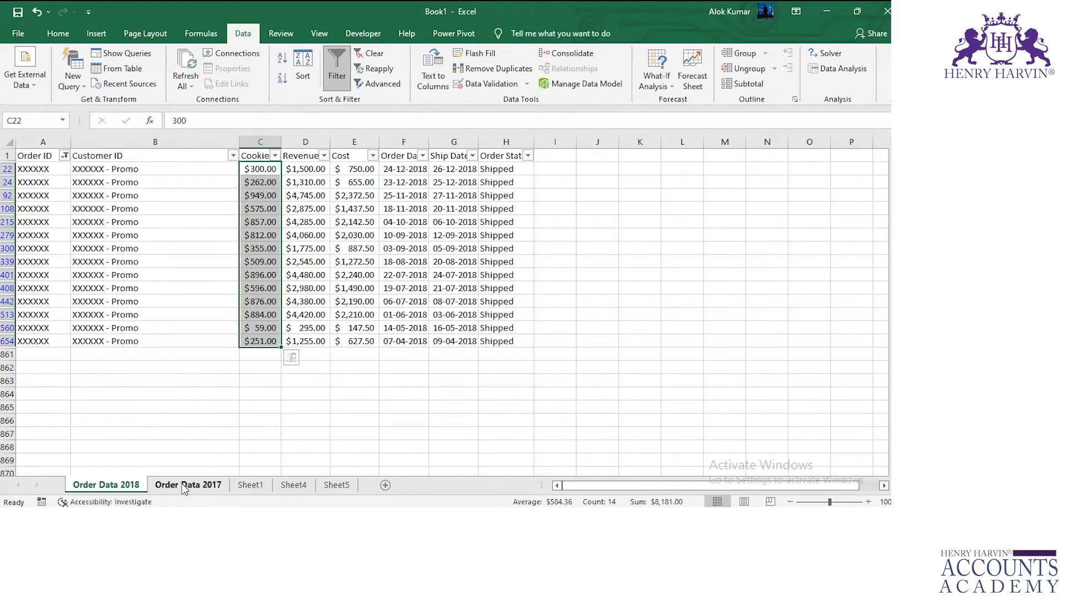
scroll(360, 161, "up", 2)
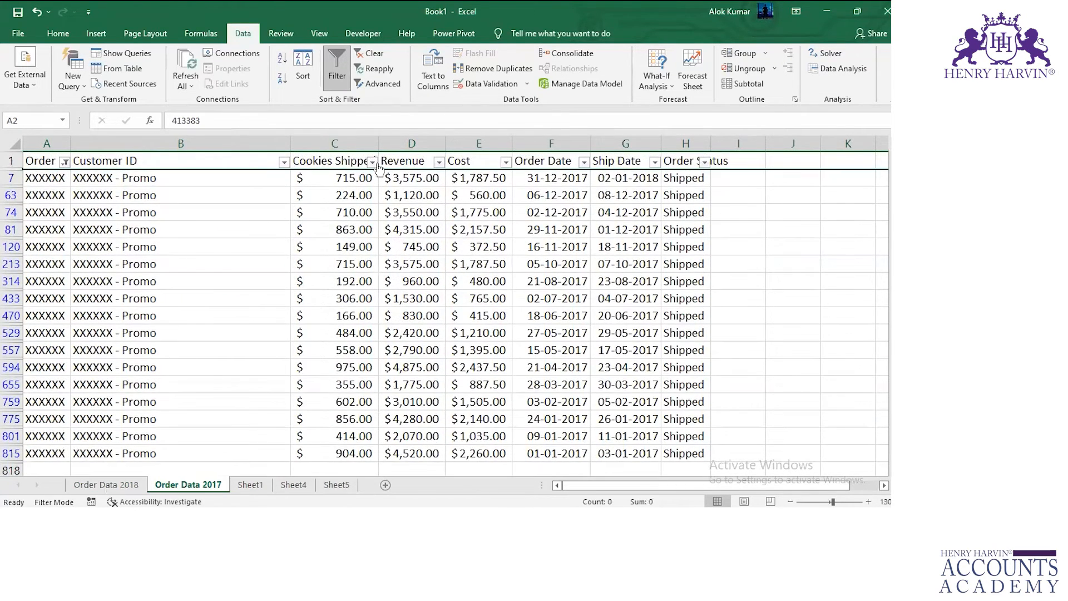
left_click(372, 162)
scroll(274, 397, "down", 5)
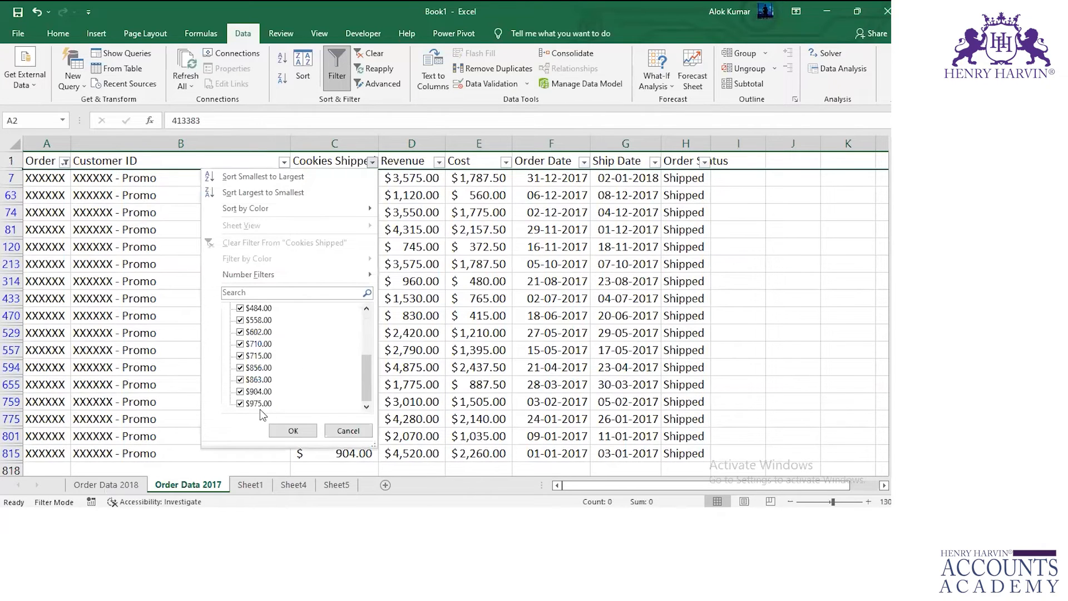
left_click(328, 486)
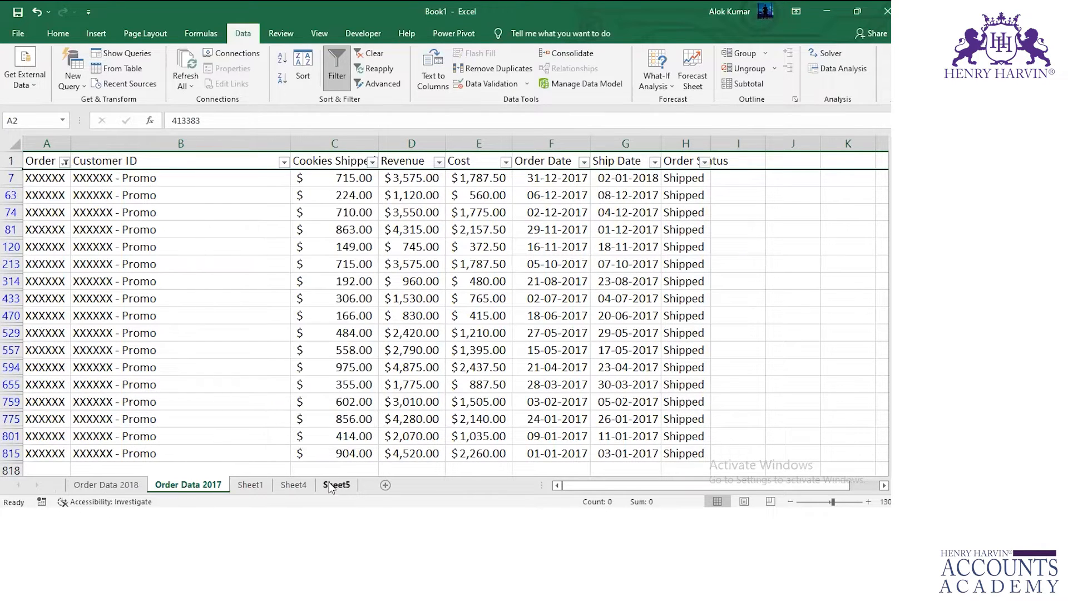
Autofit the Revenue, Cost, Order Date and Ship Date columns on Sheet5, undoing any accidental cell move.
left_click(328, 486)
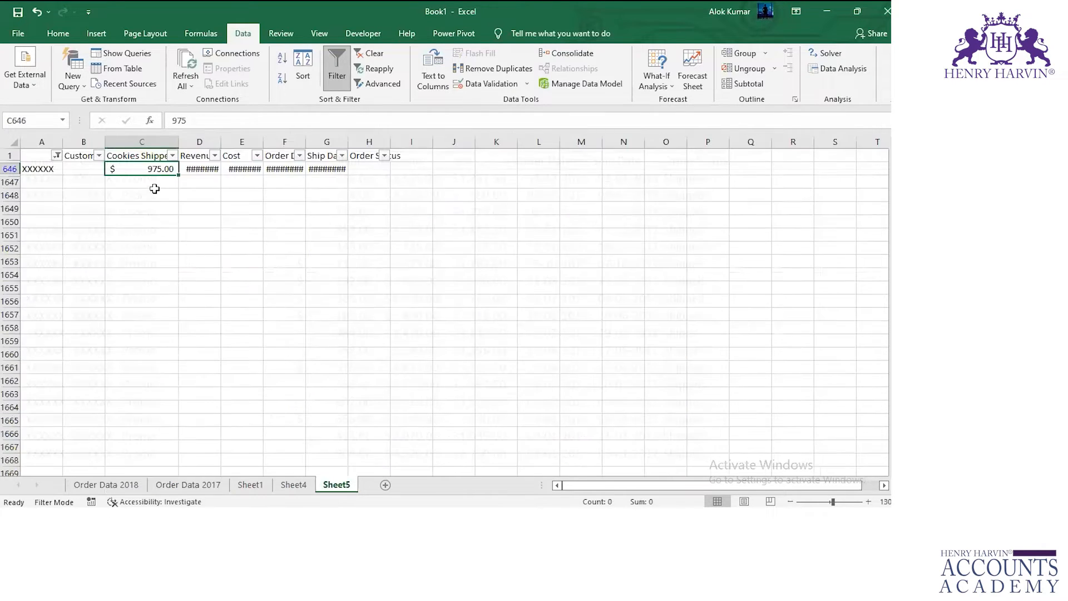
double_click(218, 142)
double_click(272, 142)
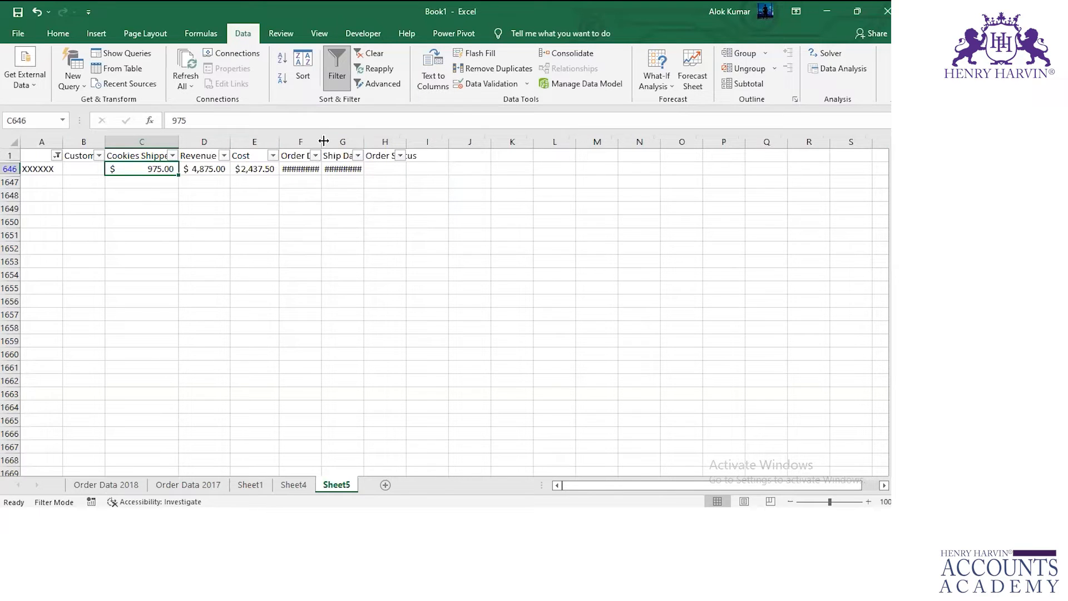
double_click(321, 141)
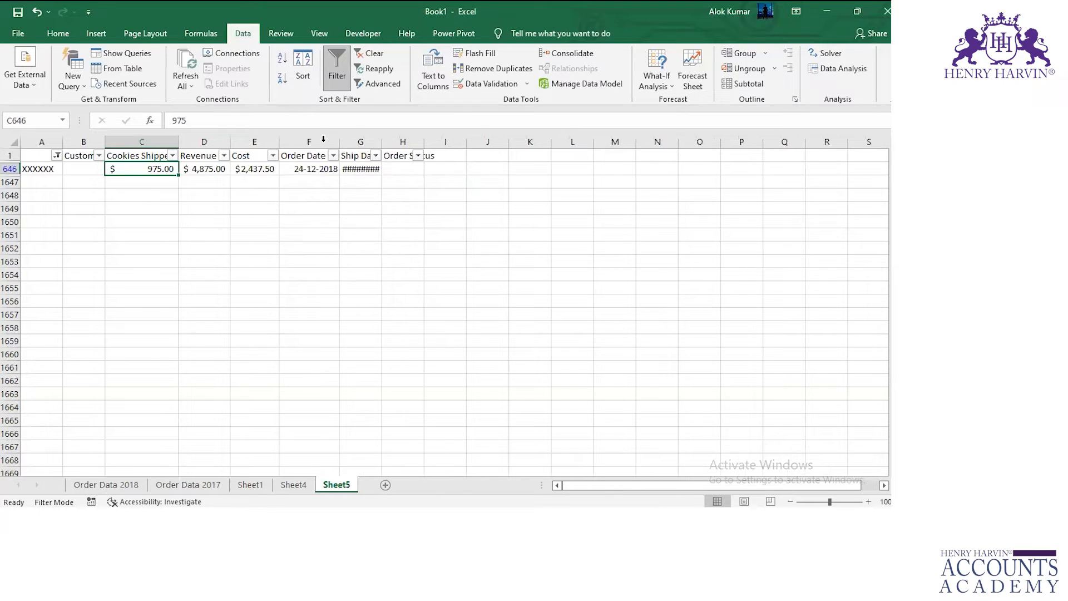
double_click(382, 141)
left_click_drag(146, 177, 250, 223)
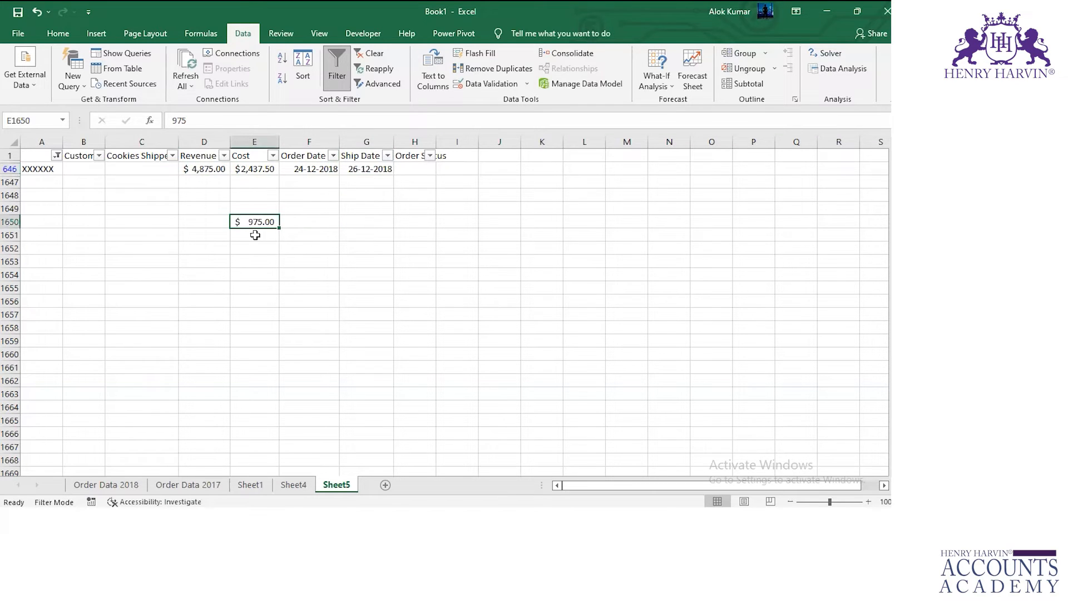
key("ctrl+z")
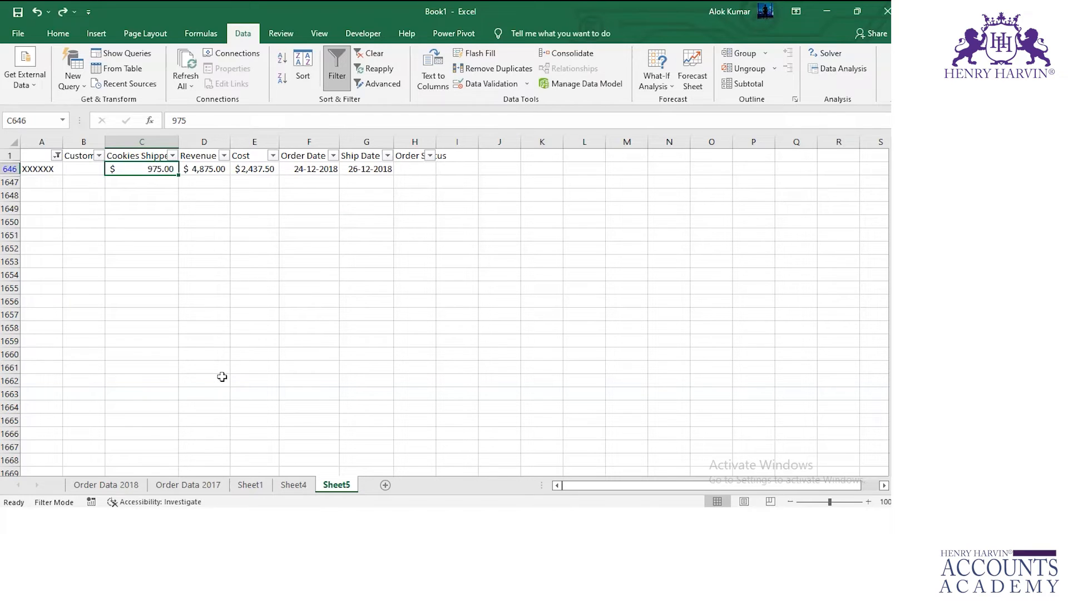
Compare the Cookies Shipped and Revenue maximums for XXXXXX on Sheet5 with the matching rows on Order Data 2017.
left_click(203, 169)
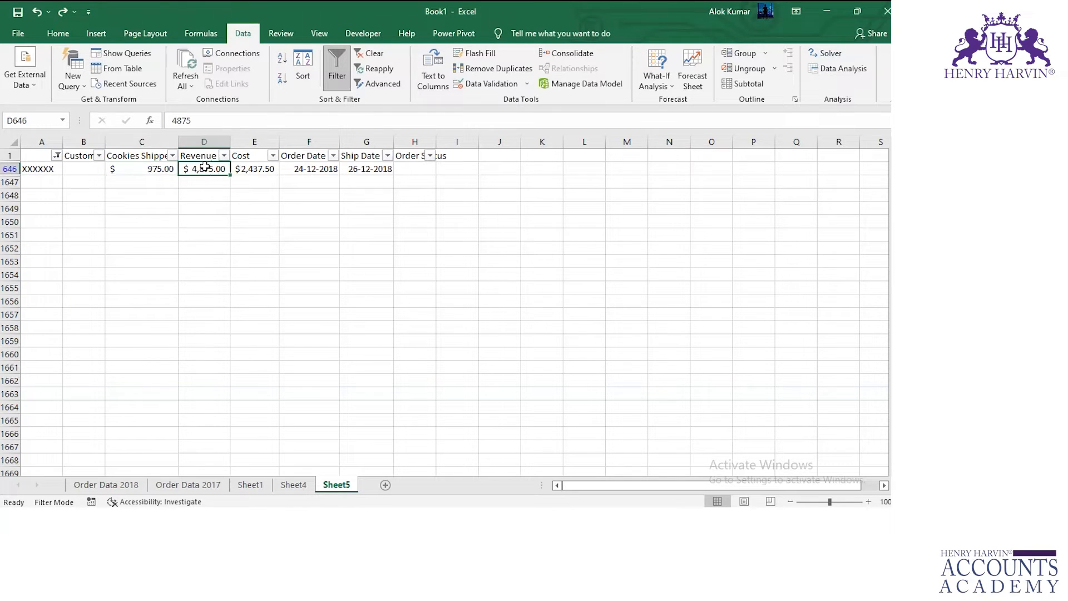
left_click(151, 171)
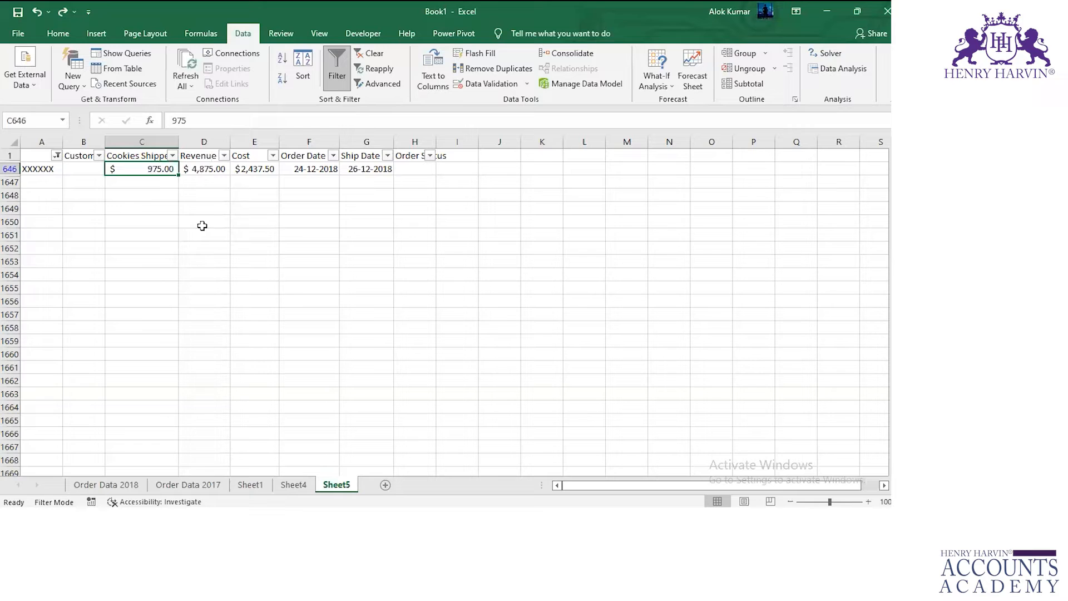
left_click(188, 484)
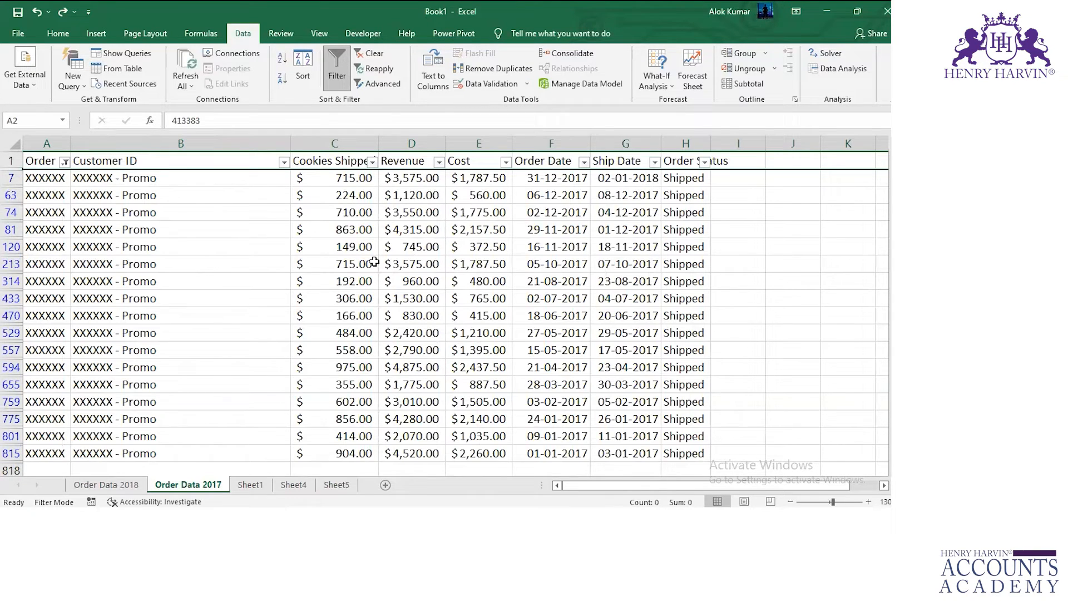
scroll(367, 195, "down", 2)
scroll(372, 185, "up", 2)
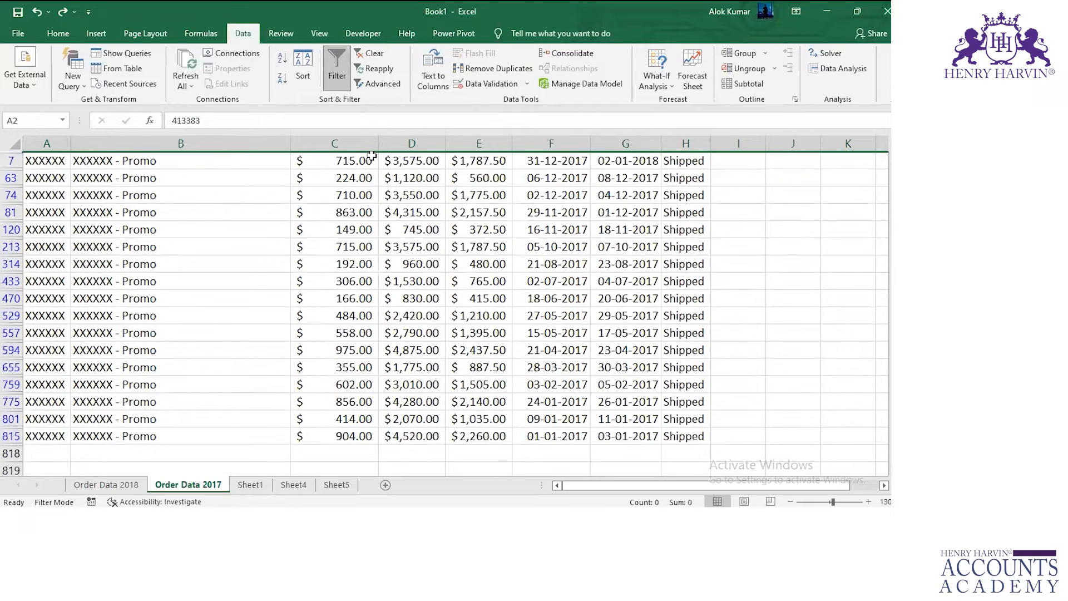
left_click(367, 368)
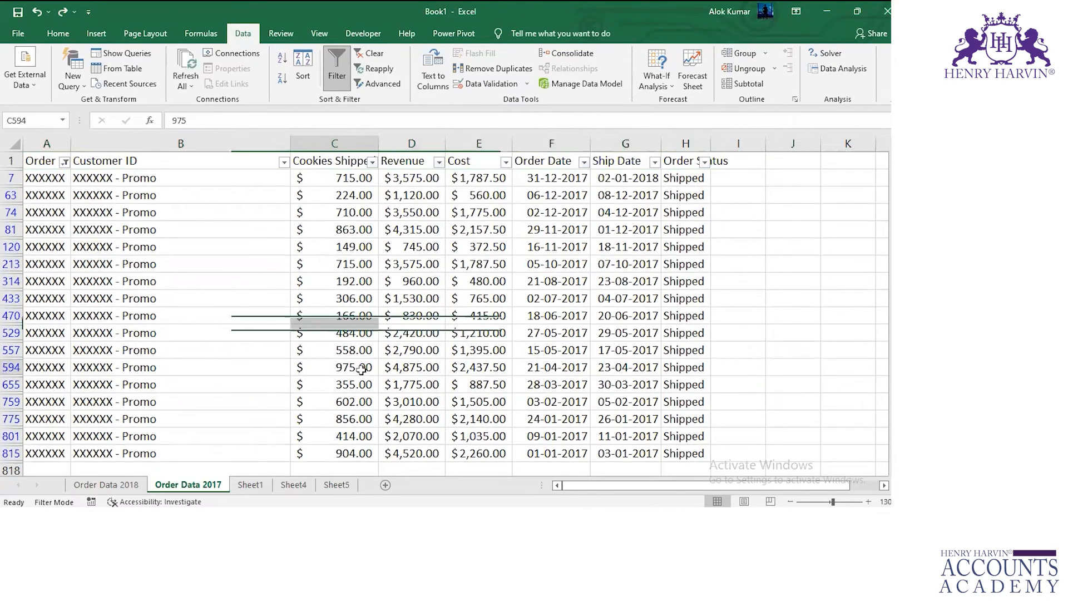
left_click_drag(421, 178, 399, 417)
left_click(357, 369)
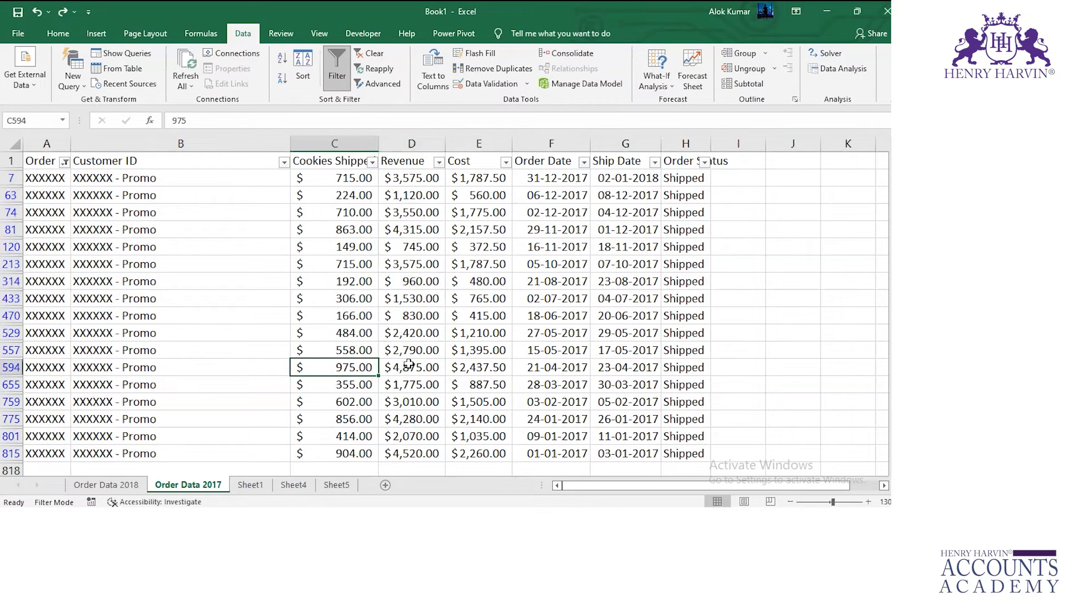
left_click(394, 366)
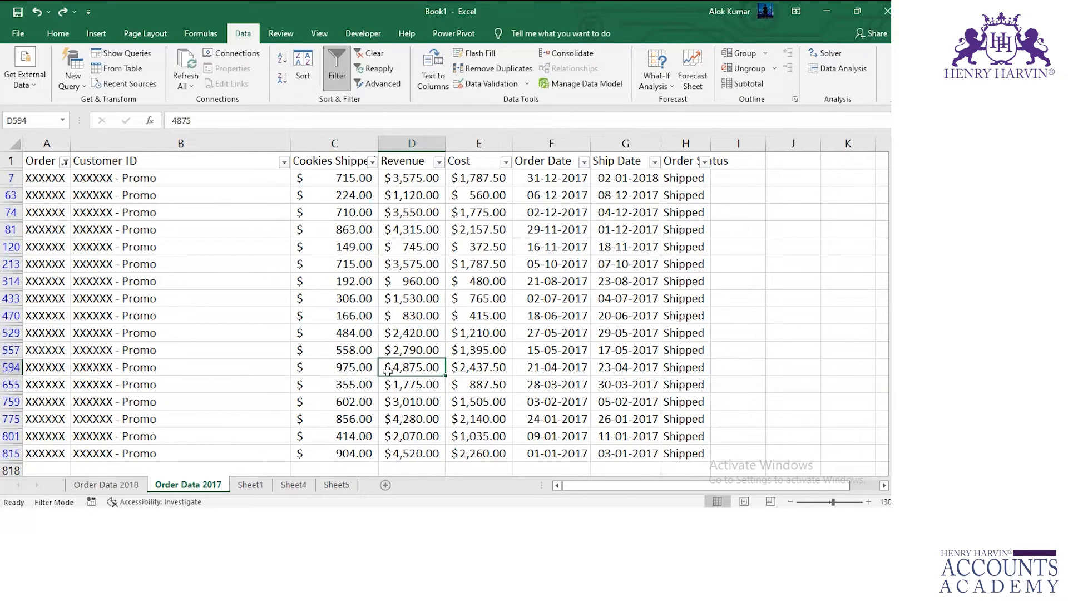
left_click(334, 487)
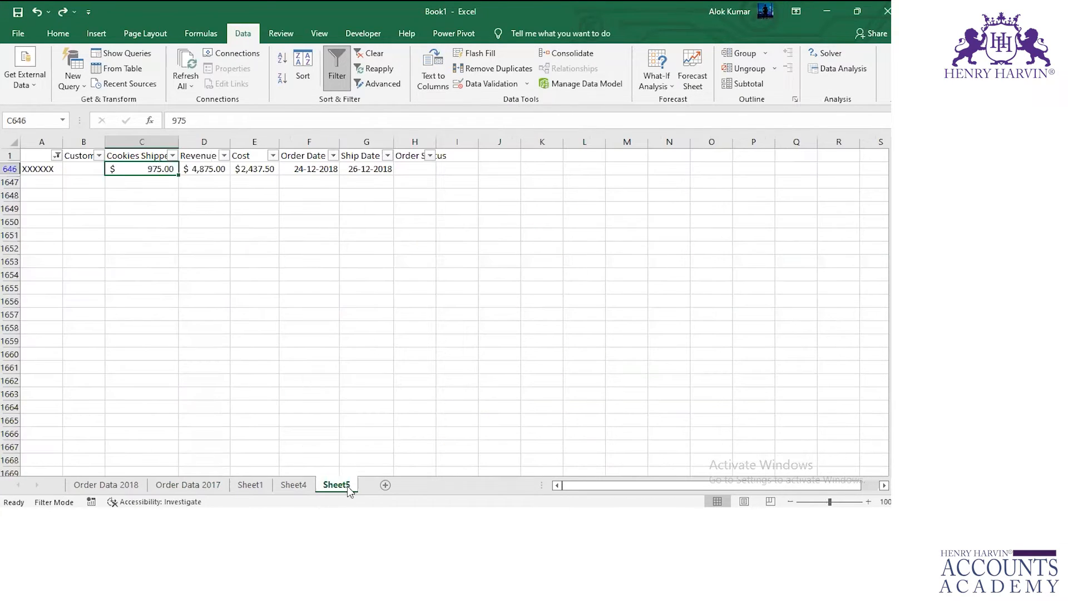
Add a new worksheet and set up a Max consolidation with links to source data and top row and left column labels.
left_click(388, 485)
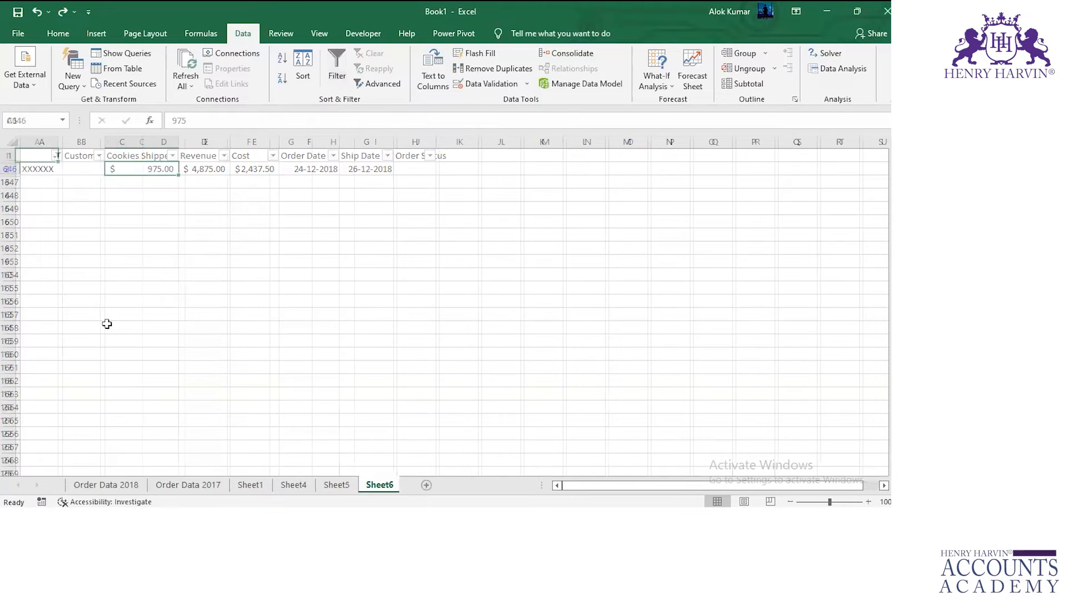
left_click(565, 53)
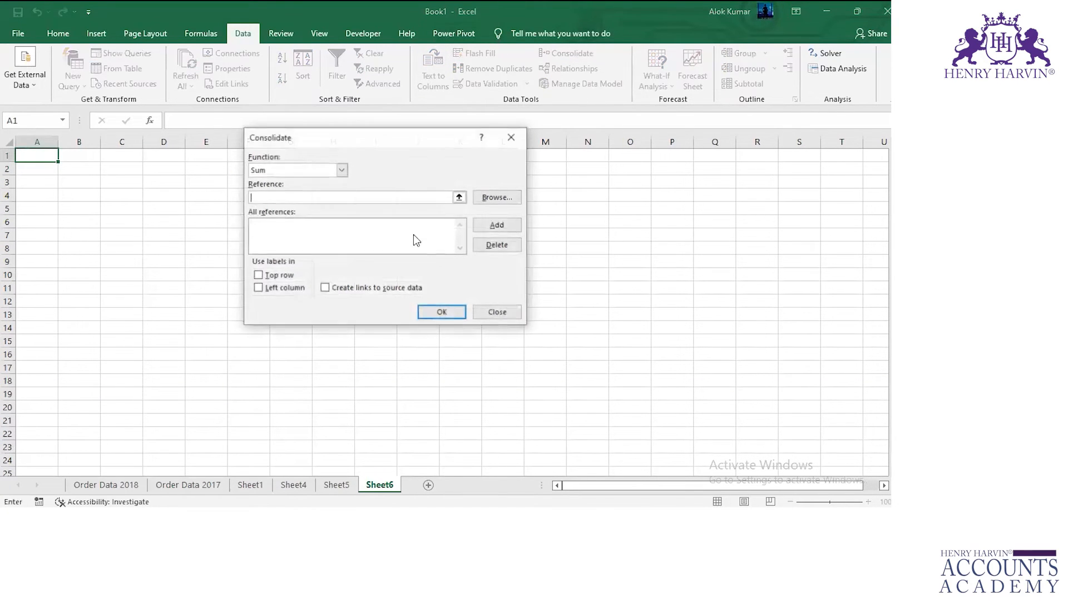
left_click(341, 171)
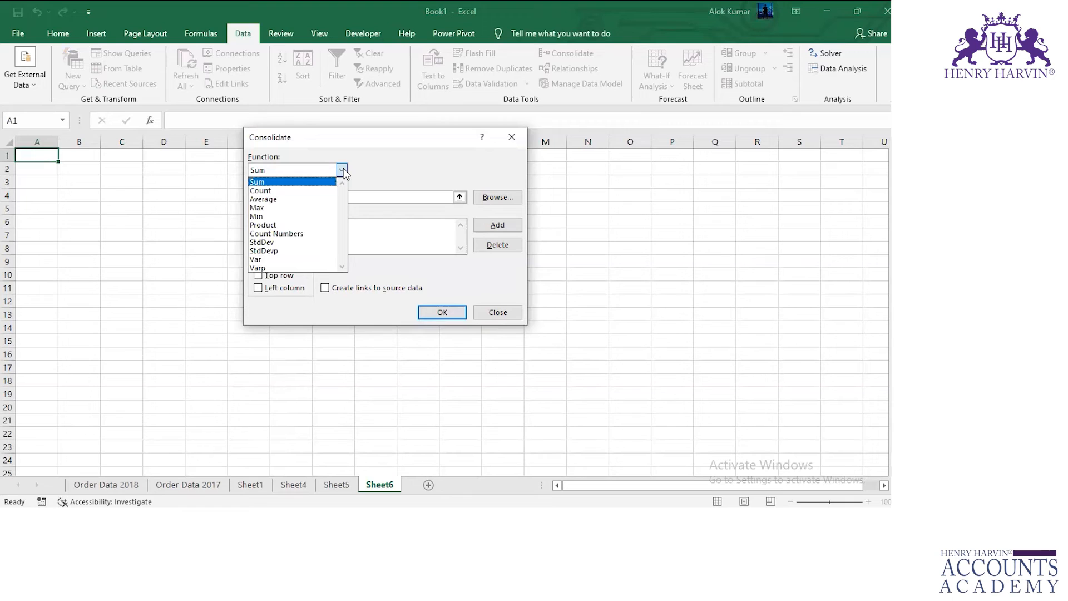
left_click(288, 208)
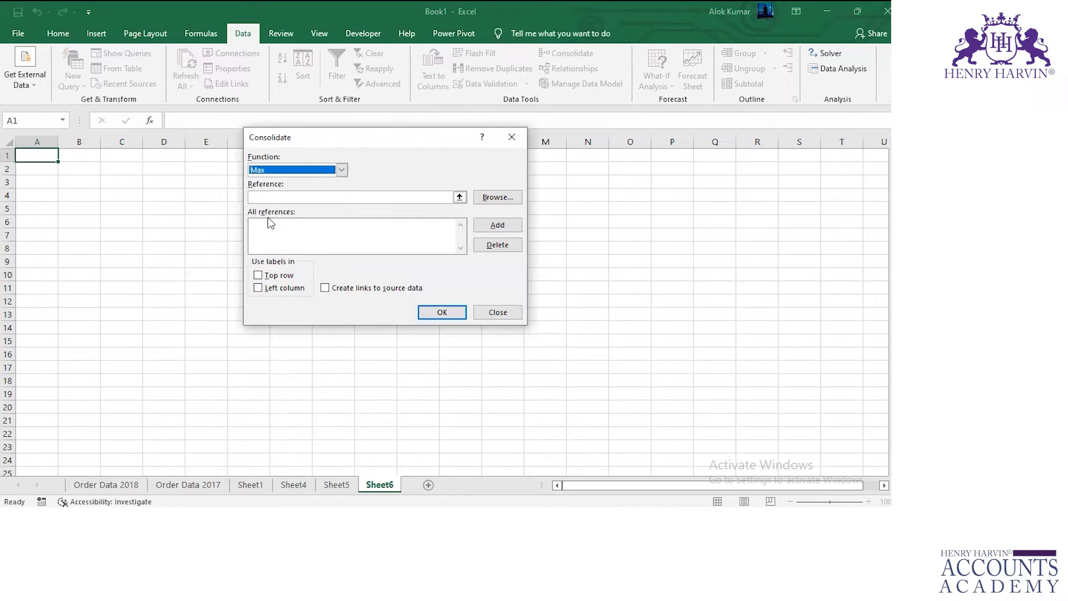
left_click(336, 290)
left_click(258, 274)
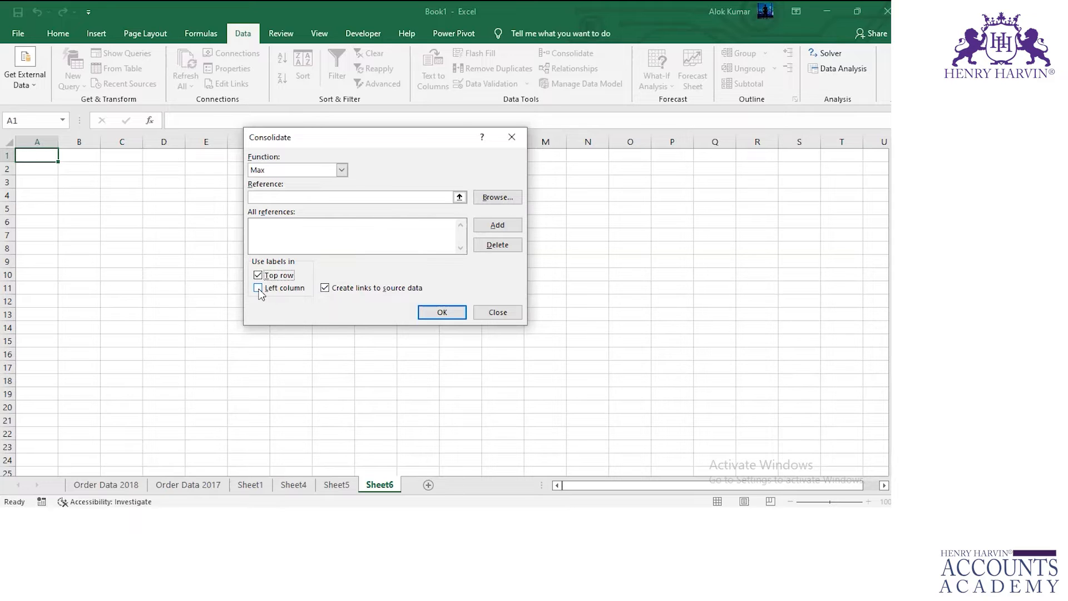
left_click(259, 288)
Add the range A1:H860 of Order Data 2018 and the same range of Order Data 2017 as references of the linked consolidation.
left_click(276, 198)
left_click(106, 485)
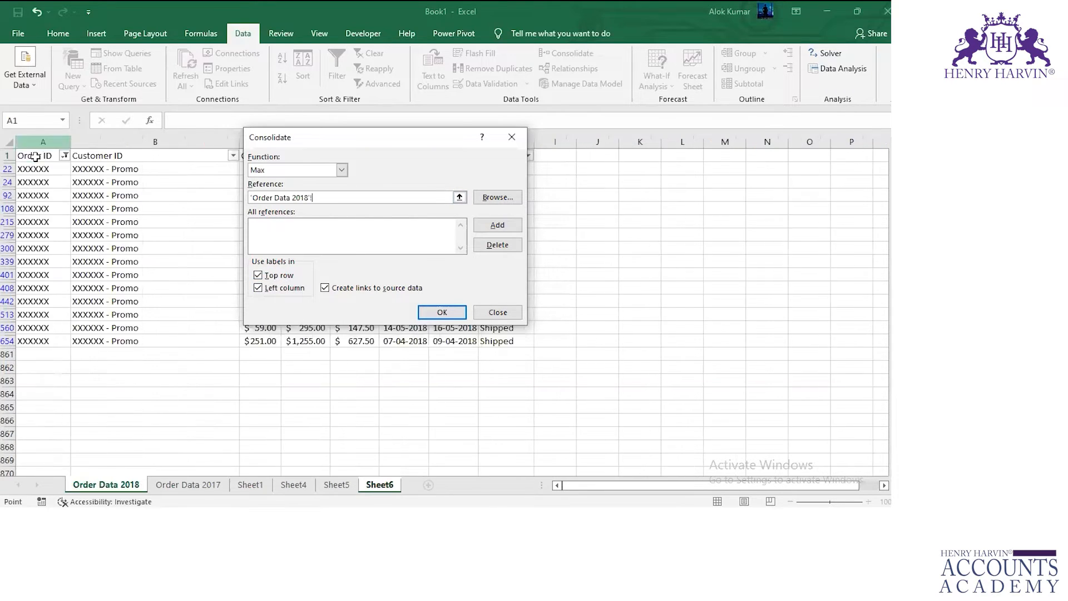
left_click(34, 158)
key("ctrl+shift+Right")
key("ctrl+shift+Down")
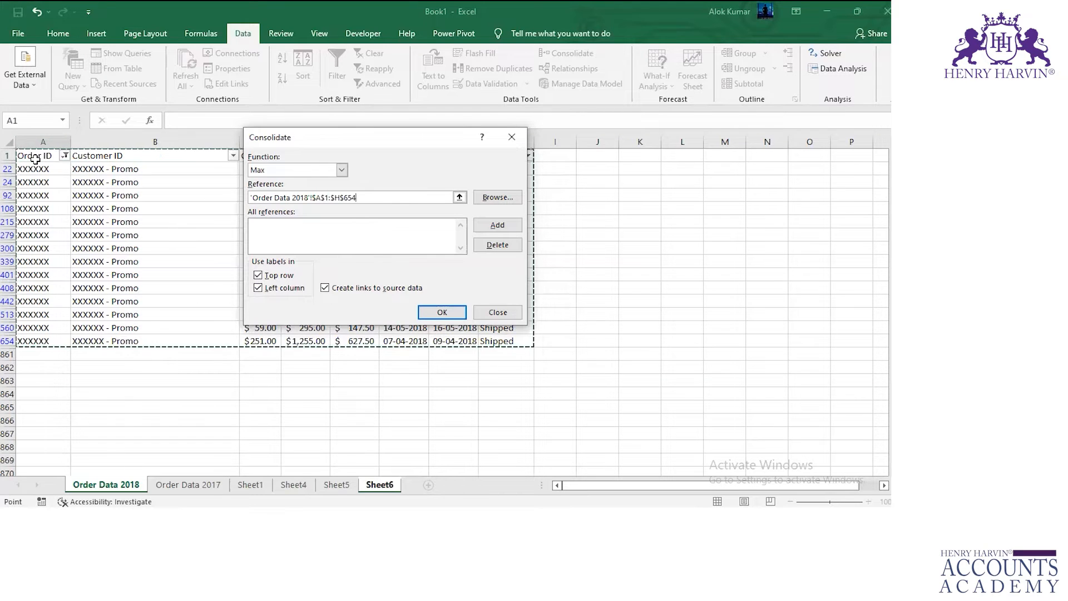
key("BackSpace")
key("BackSpace")
key("BackSpace")
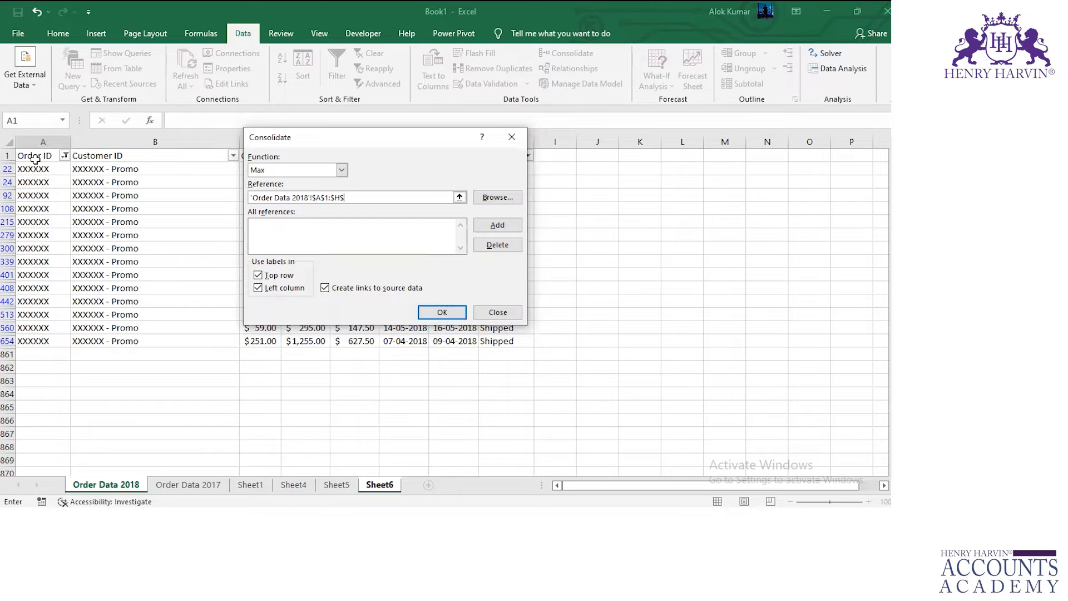
type("860")
left_click(491, 227)
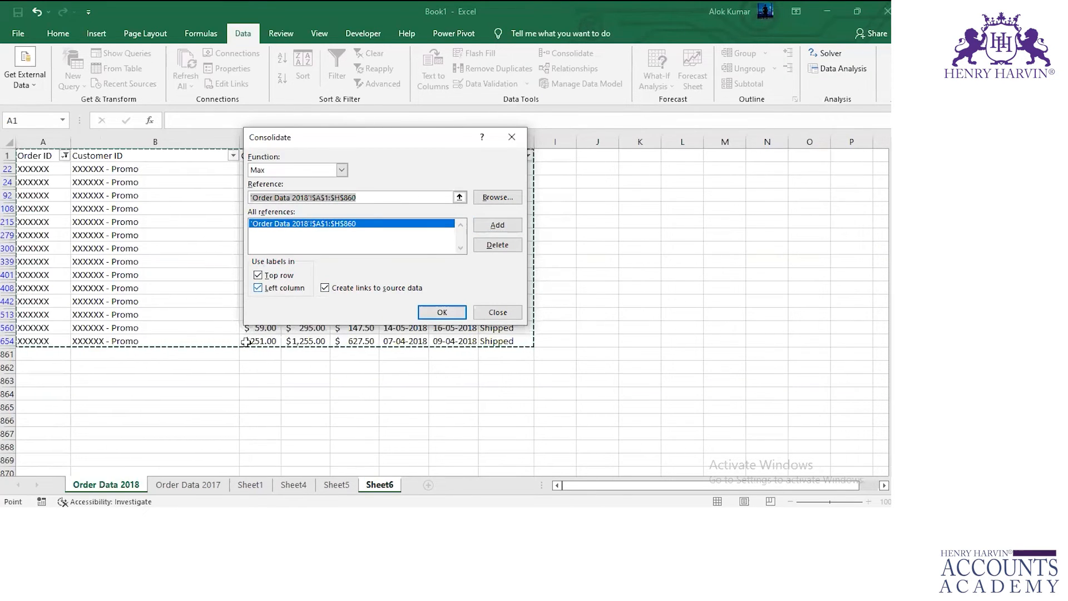
left_click(179, 485)
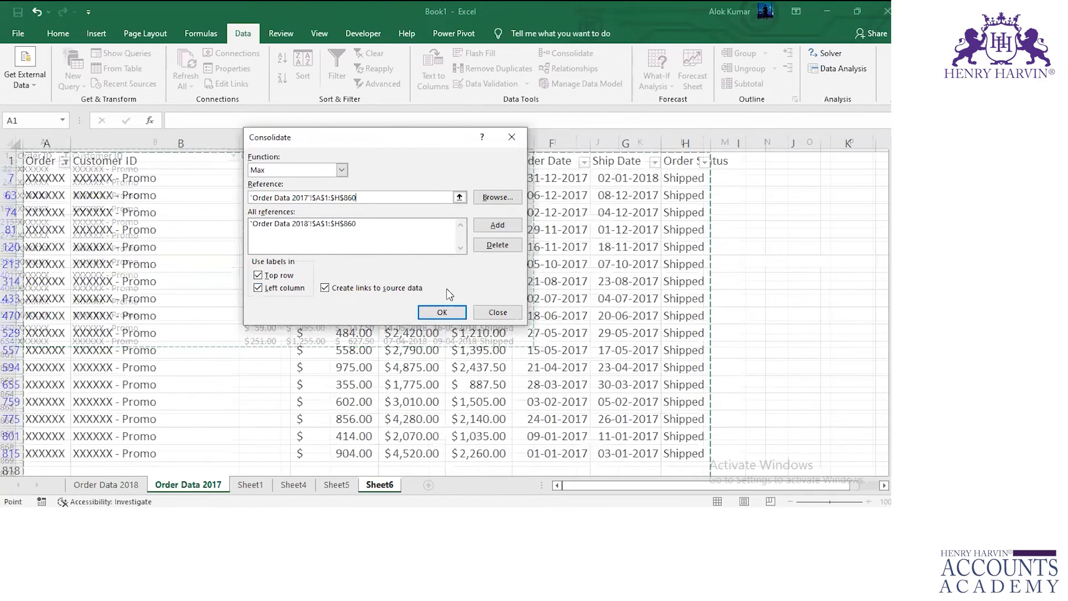
left_click(497, 225)
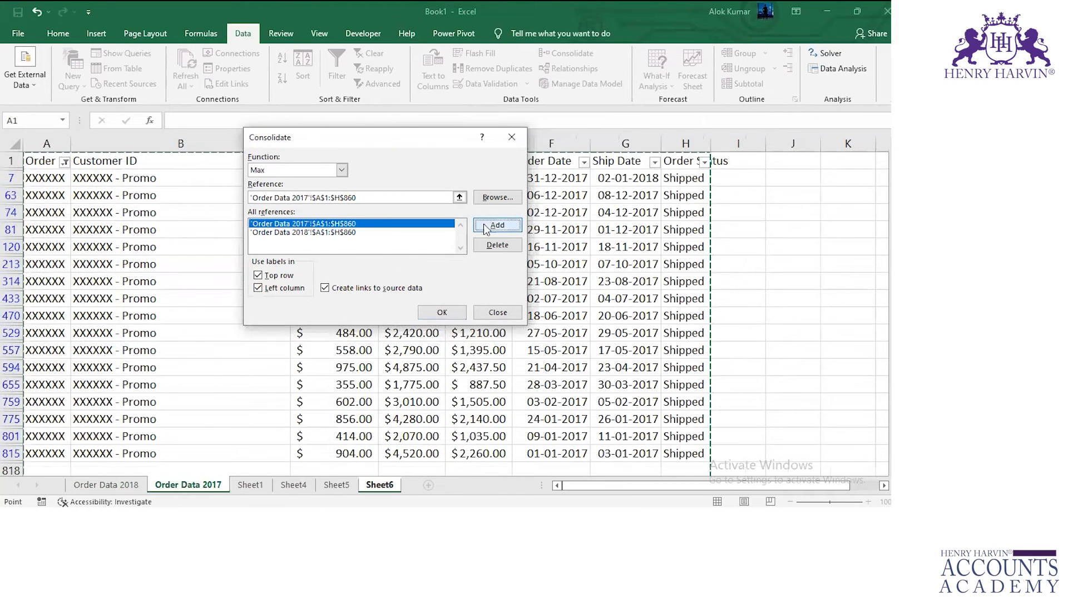
Run the linked Max consolidation on Sheet6 and inspect its first outline groups with column A autofitted.
left_click(437, 312)
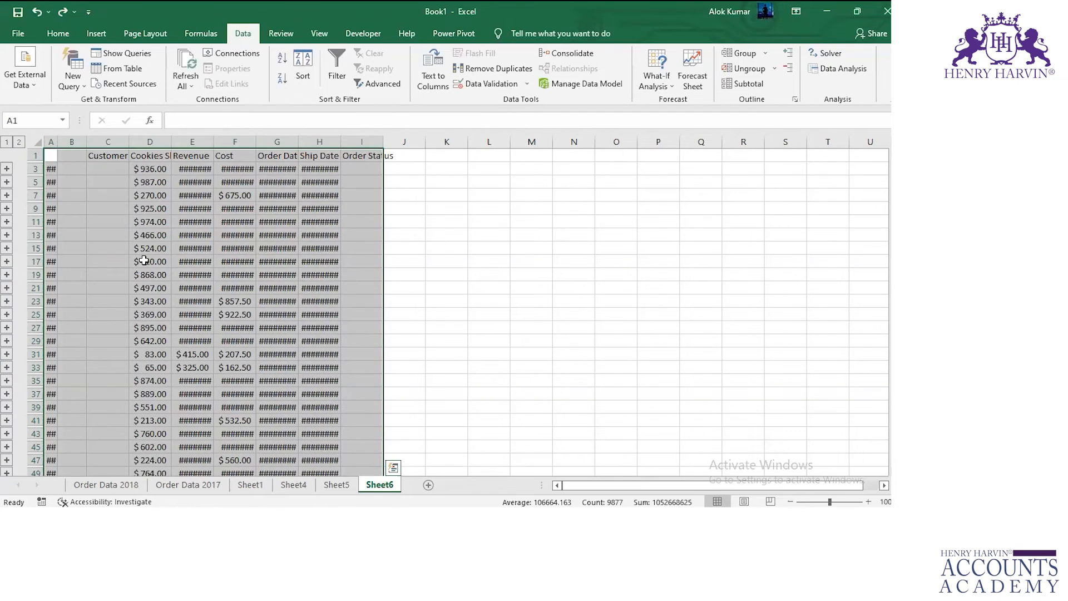
double_click(58, 143)
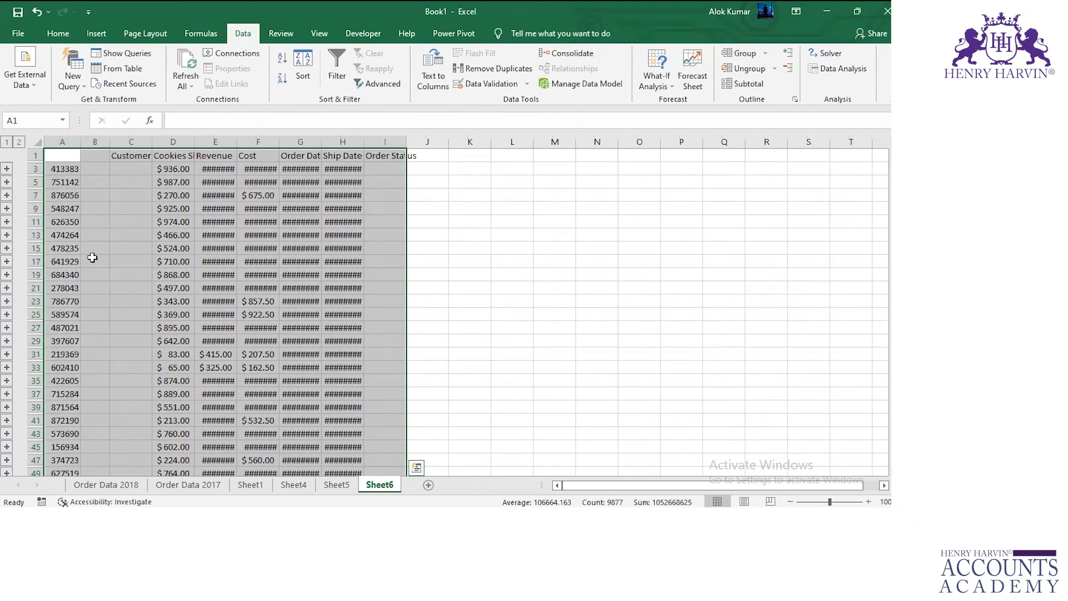
left_click(7, 170)
left_click(7, 182)
left_click(7, 169)
left_click(7, 182)
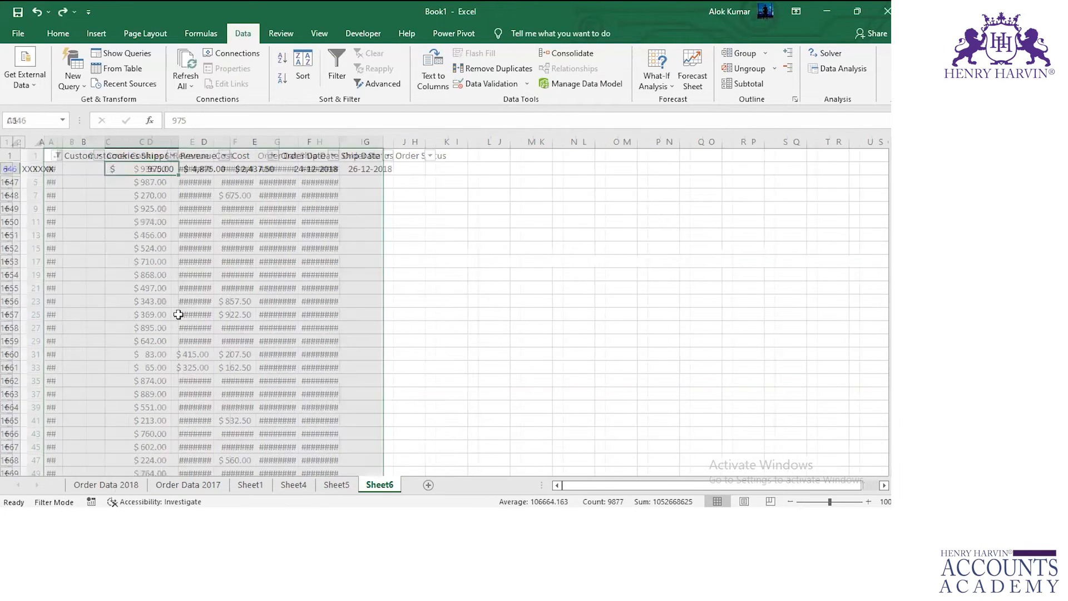
Clear the Order ID filters on Order Data 2017 and Order Data 2018 so all rows are included.
left_click(55, 157)
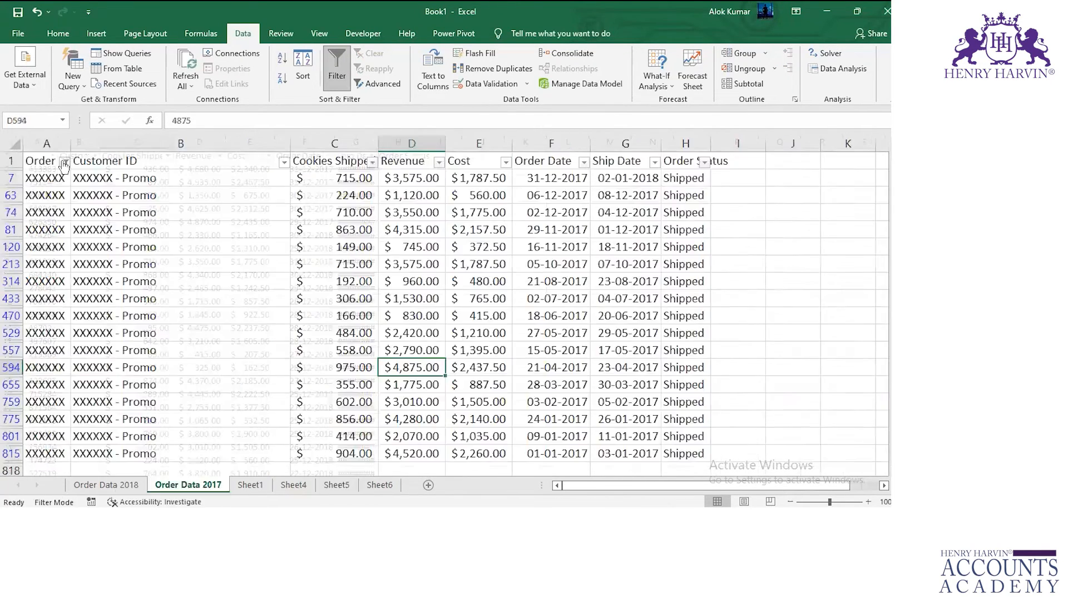
left_click(55, 156)
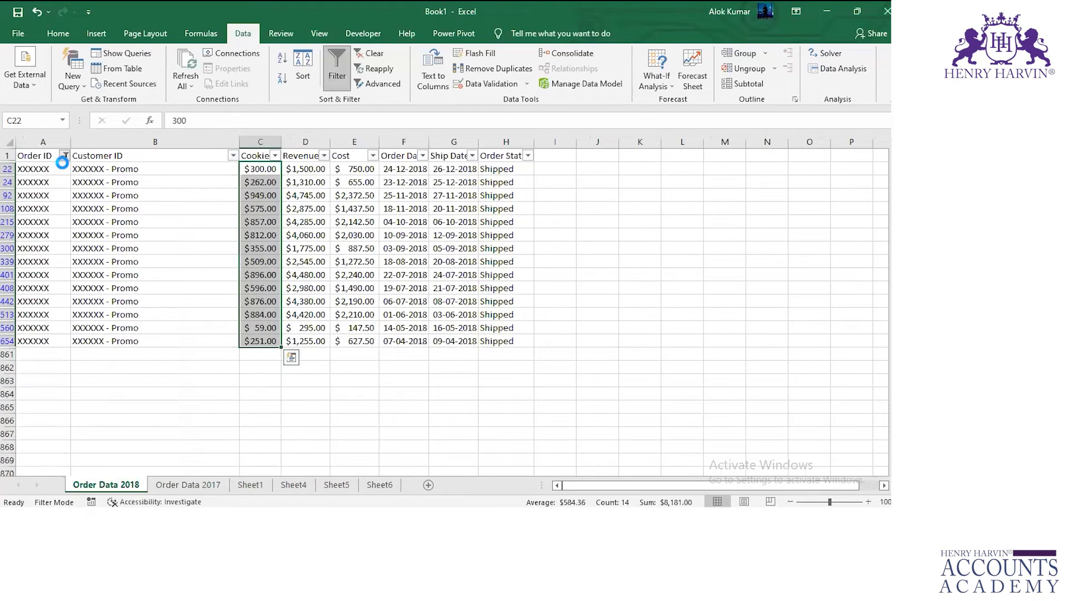
left_click(65, 155)
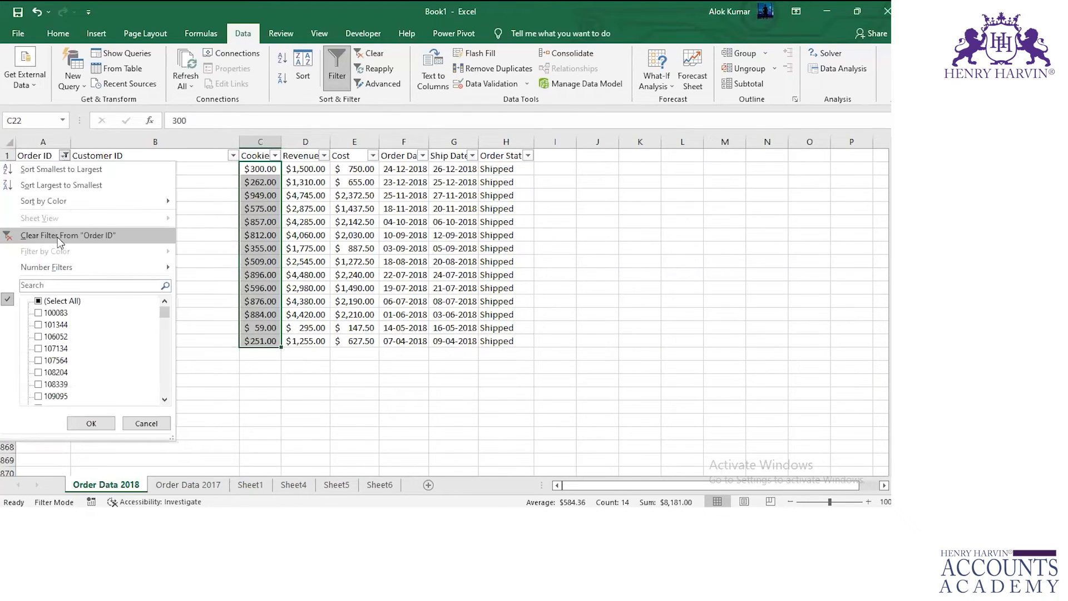
left_click(69, 172)
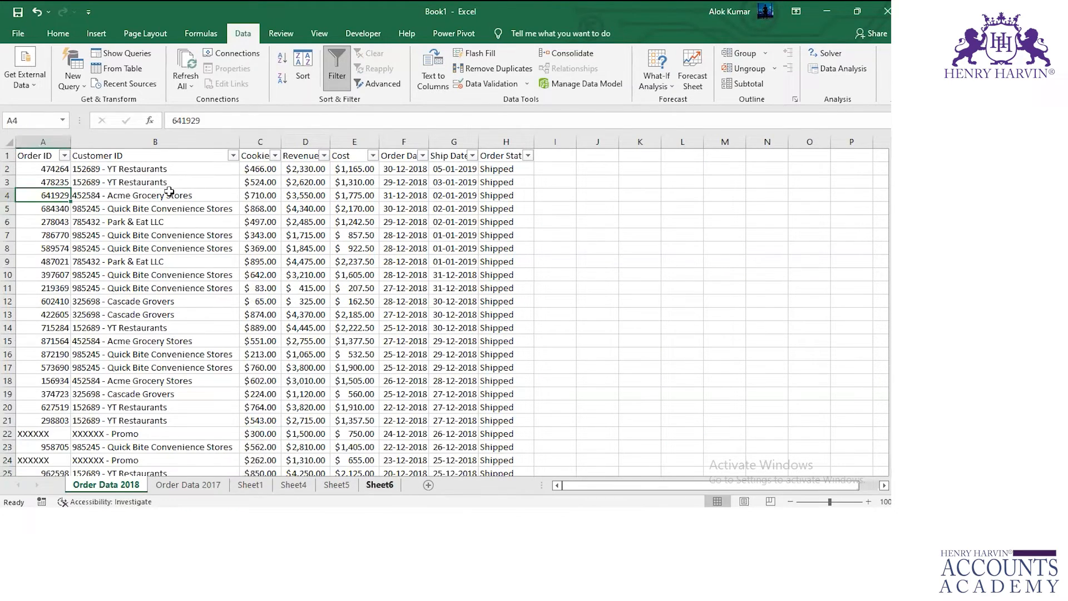
Delete the Sheet6 worksheet.
left_click(380, 484)
right_click(383, 489)
left_click(411, 351)
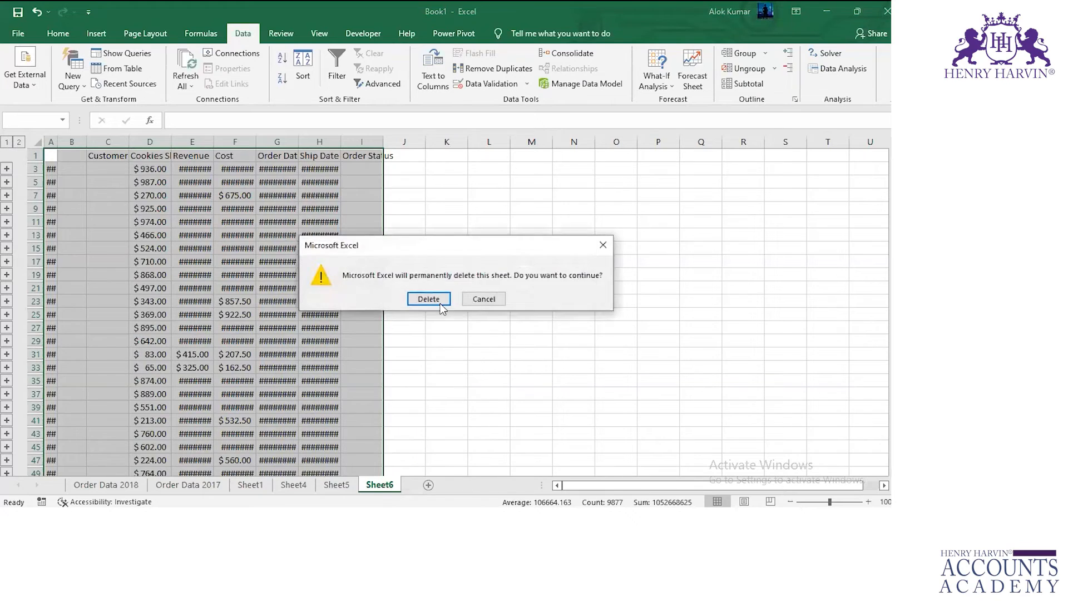
left_click(428, 298)
Add a new worksheet and start a consolidation on it with the Max function.
left_click(422, 484)
left_click(569, 53)
left_click(341, 169)
left_click(278, 206)
left_click(286, 199)
Add the range A1:H860 of Order Data 2018 and the same range of Order Data 2017 as consolidation references.
left_click(106, 484)
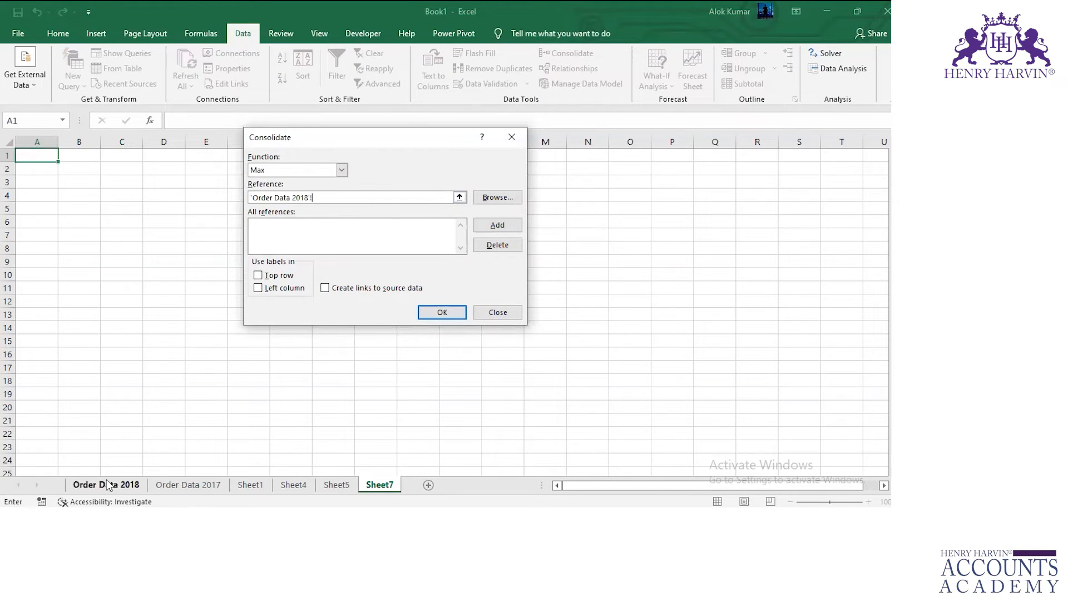
left_click(33, 155)
key("ctrl+a")
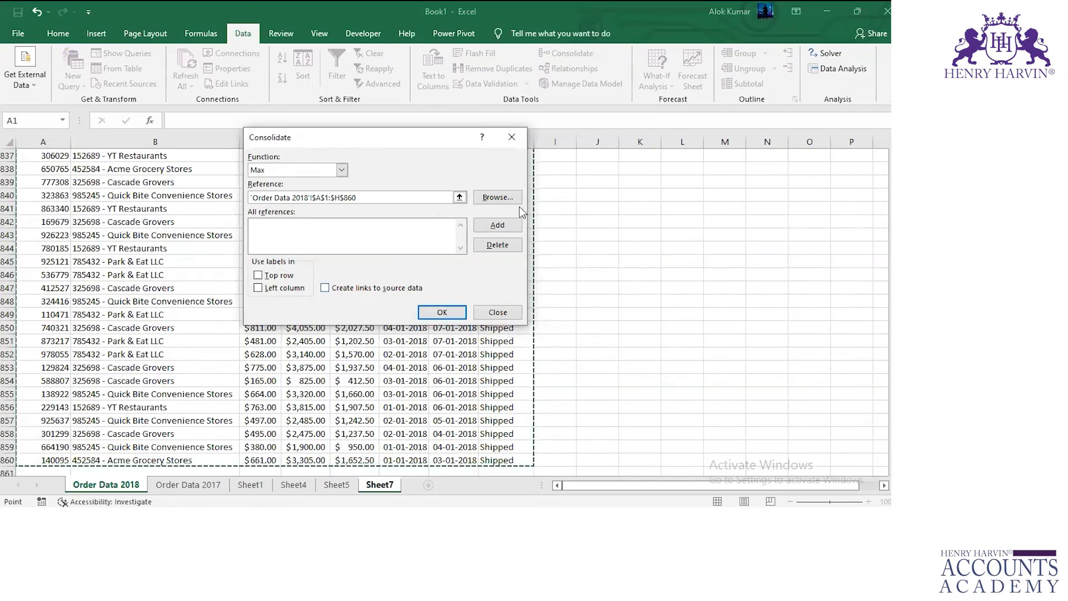
left_click(498, 225)
left_click(188, 485)
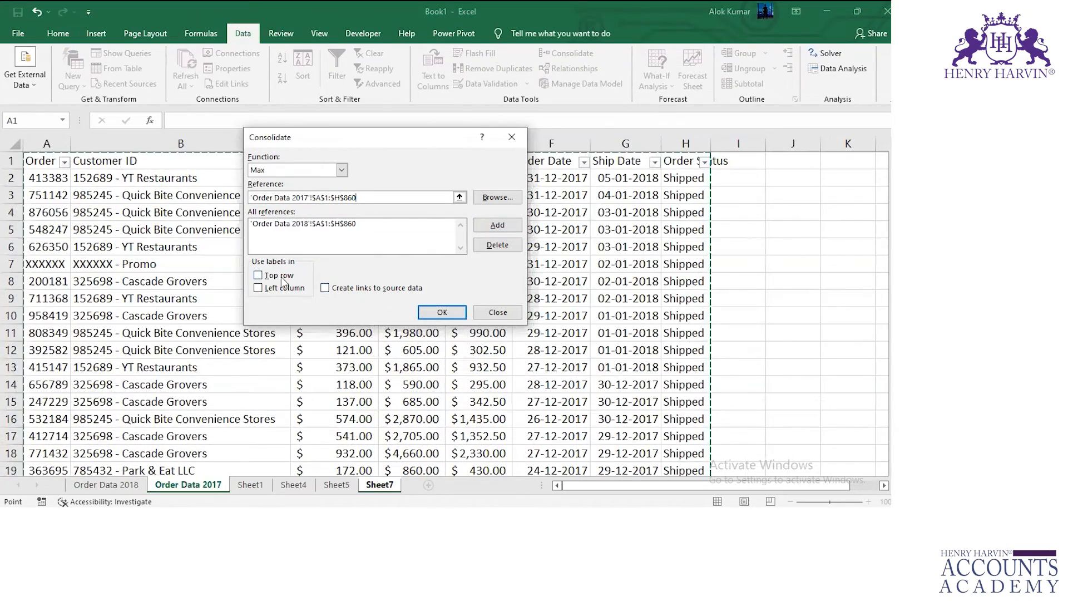
left_click(495, 225)
Enable top row and left column labels and links to source data, and run the Max consolidation on Sheet7.
left_click(257, 275)
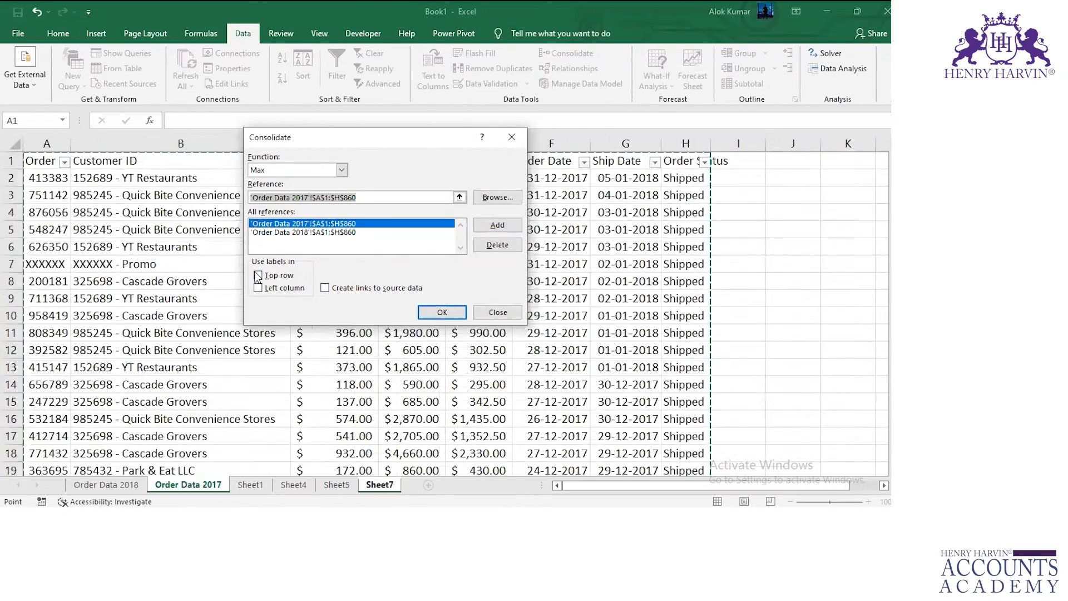
left_click(258, 288)
left_click(332, 290)
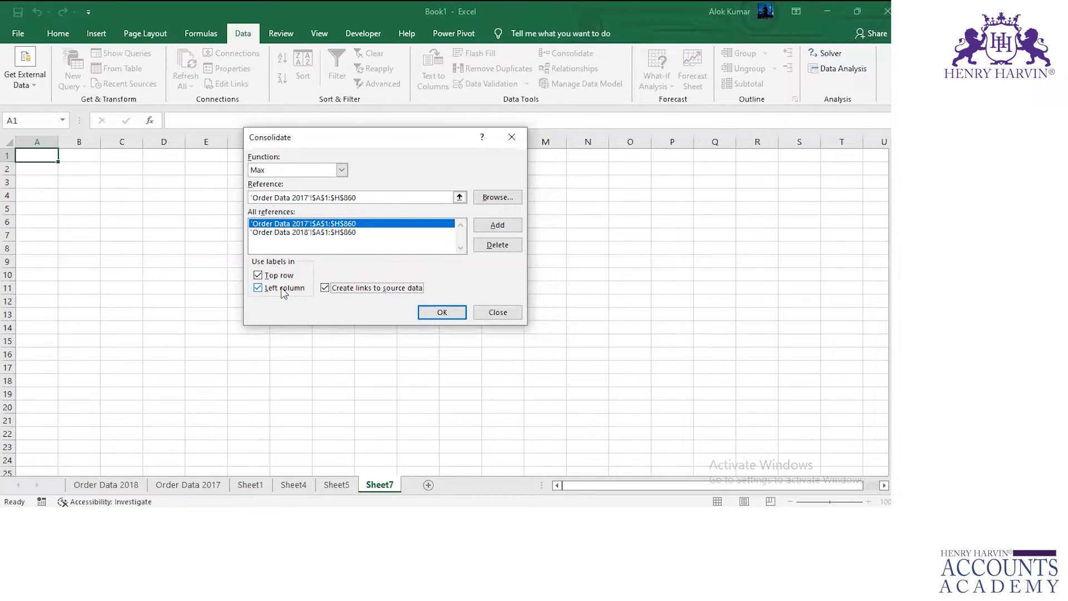
left_click(341, 170)
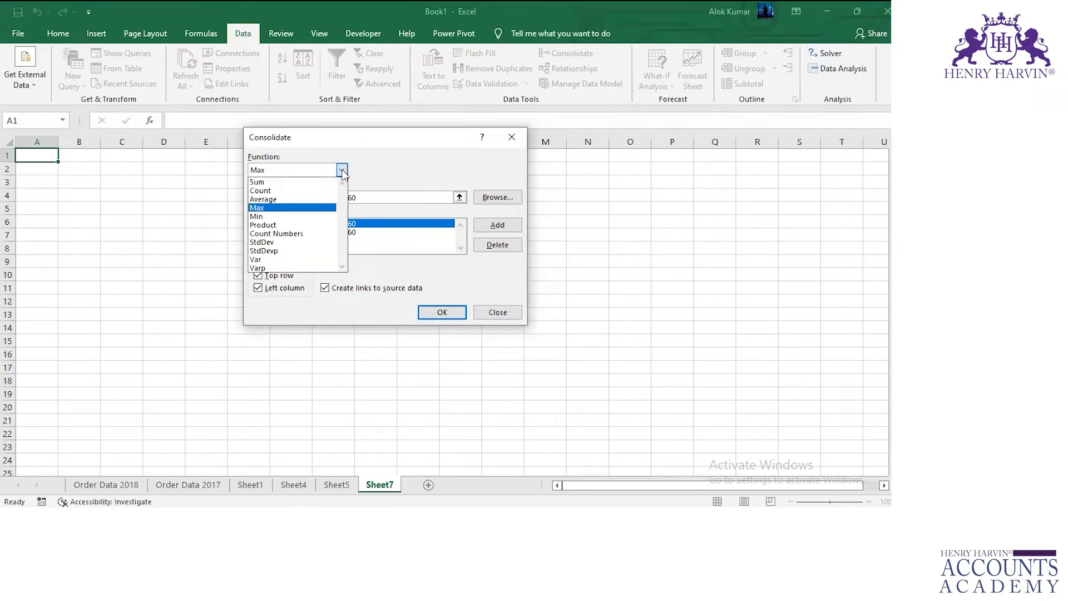
left_click(294, 208)
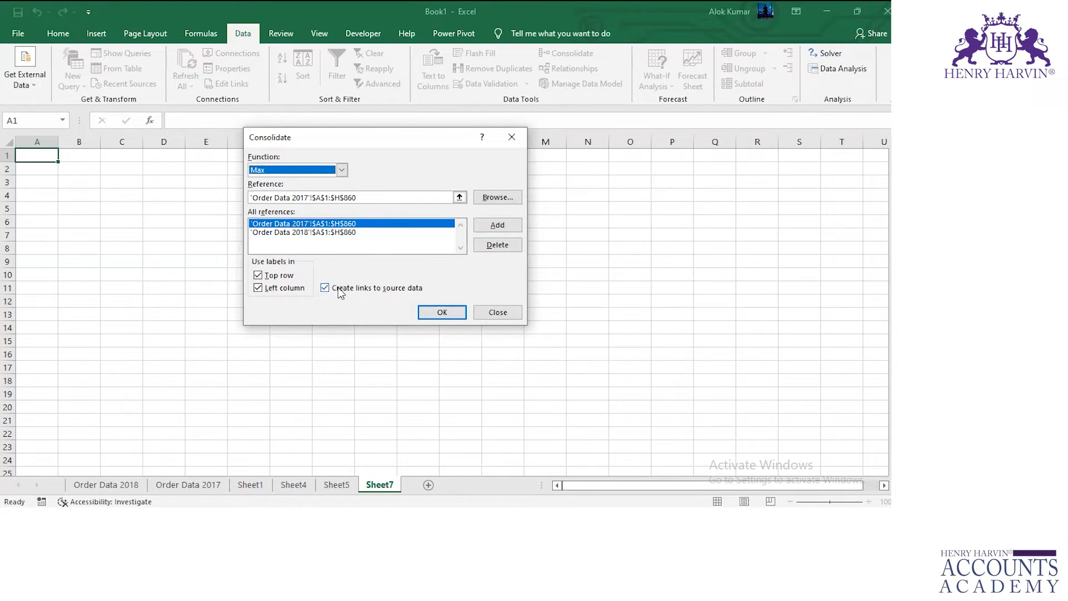
left_click(442, 312)
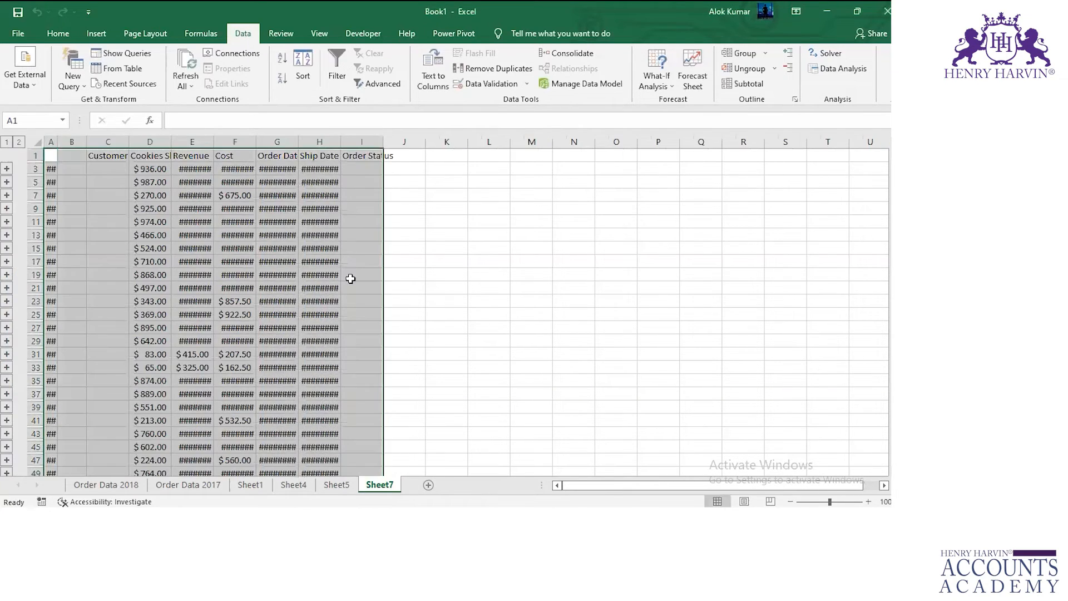
Select the whole consolidated range on Sheet7 from A1 and turn on filters for it.
left_click(127, 193)
left_click(66, 154)
key("ctrl+shift+Right")
key("ctrl+shift+Down")
key("ctrl+shift+Right")
key("ctrl+shift+Down")
key("ctrl+shift+l")
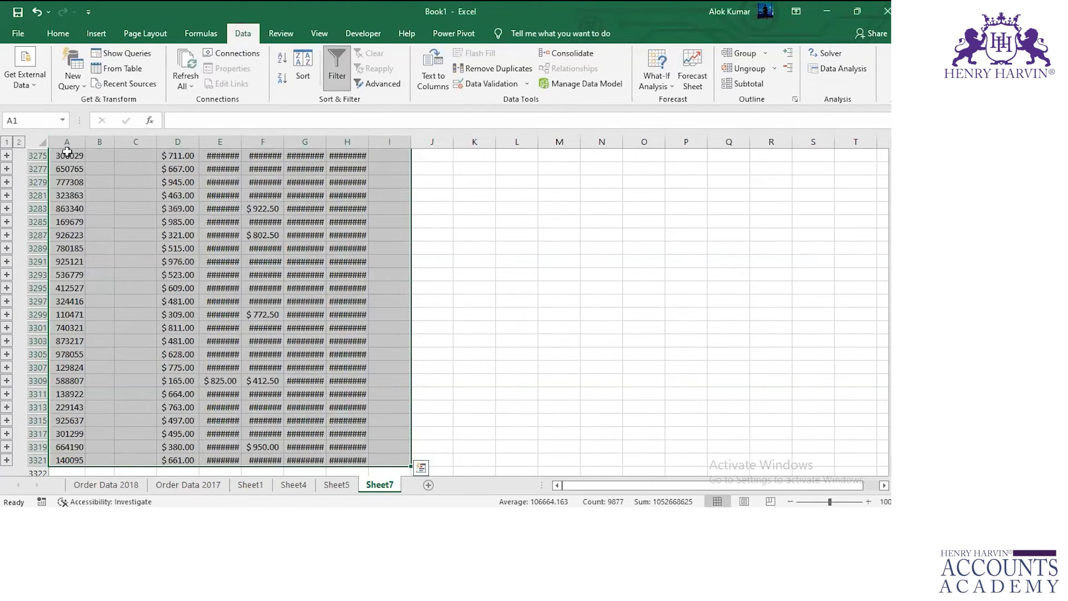
Filter column A of Sheet7 to XXXXXX with the search text xx and autofit the Revenue column.
key("ctrl+Home")
scroll(67, 178, "up", 1)
left_click(62, 155)
left_click(74, 155)
left_click(55, 284)
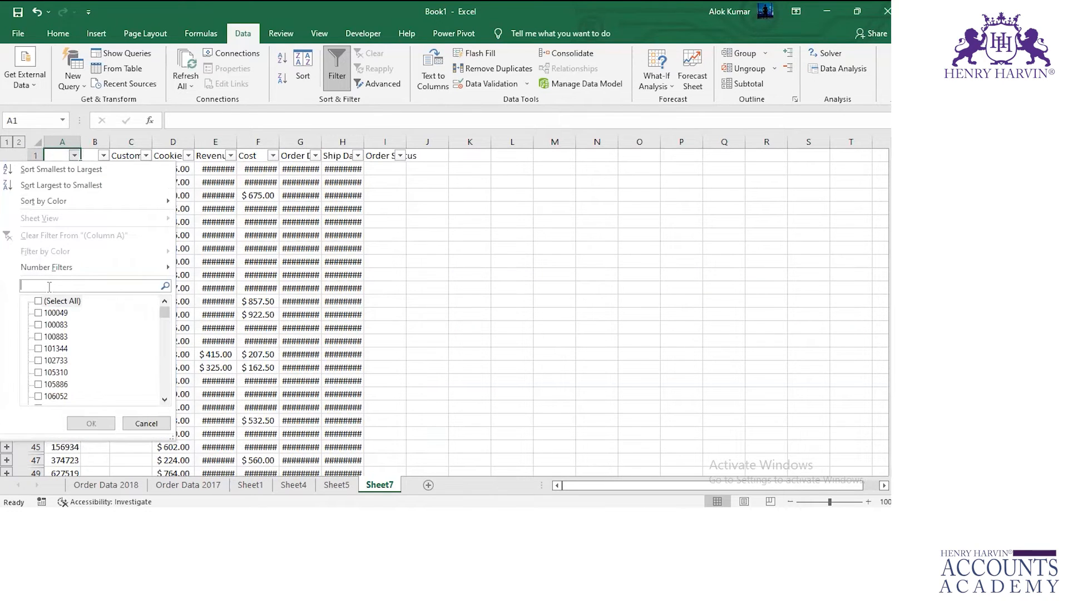
type("xx")
left_click(90, 422)
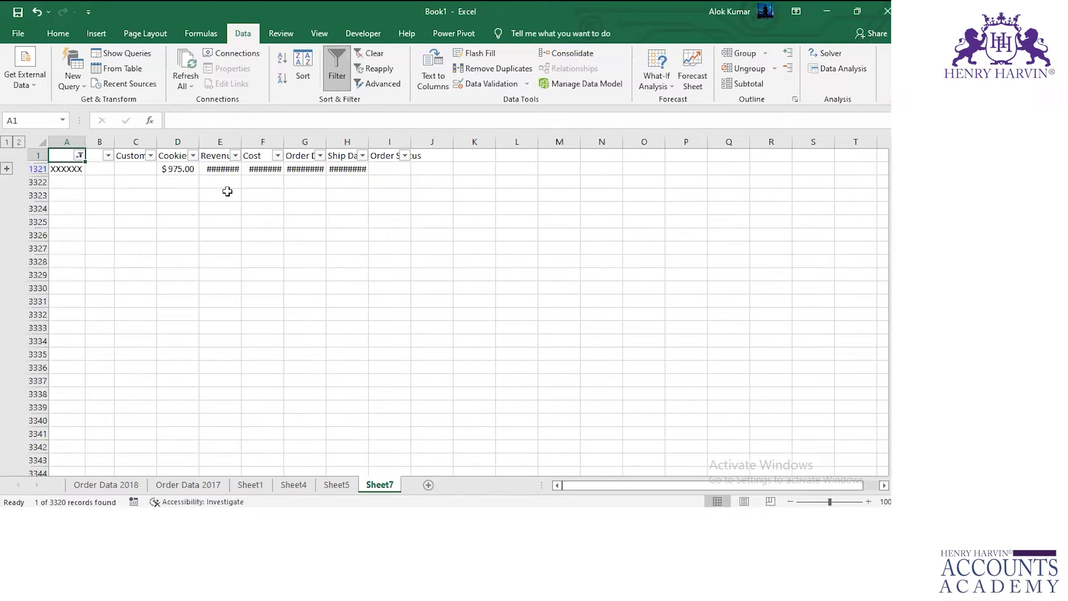
double_click(242, 142)
left_click(226, 169)
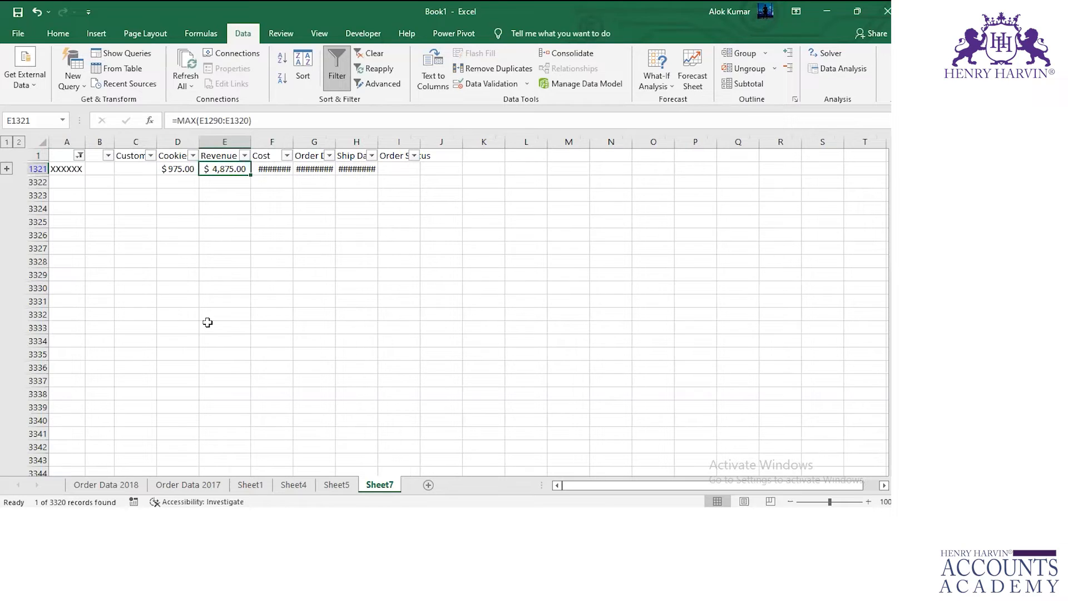
Filter Order ID on Order Data 2017 to XXXXXX with xx and compare row 594's Cookies Shipped and Revenue with the consolidated maximums.
left_click(195, 485)
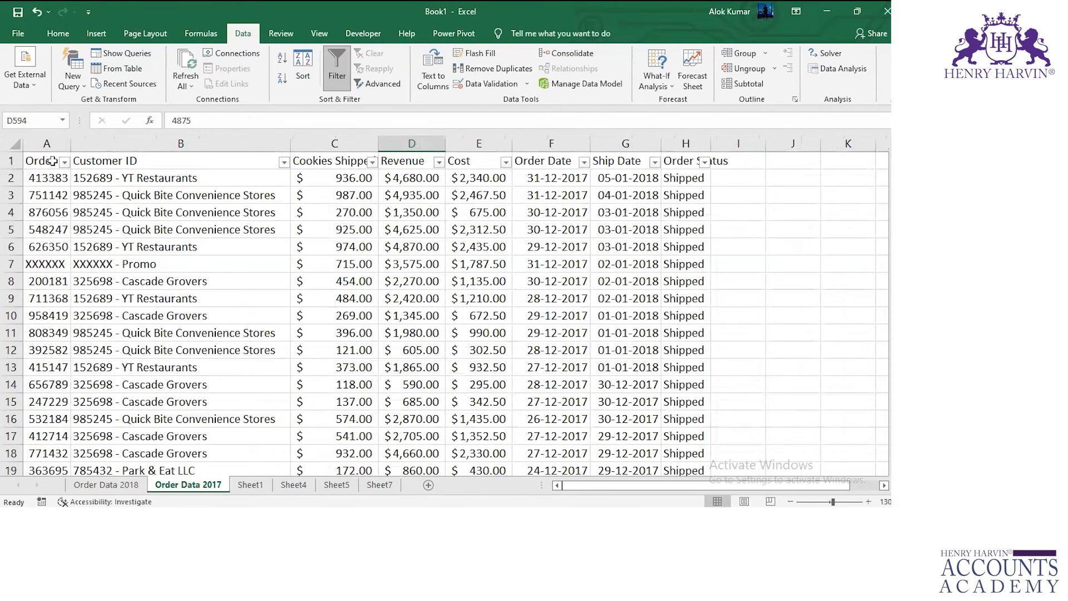
left_click(64, 162)
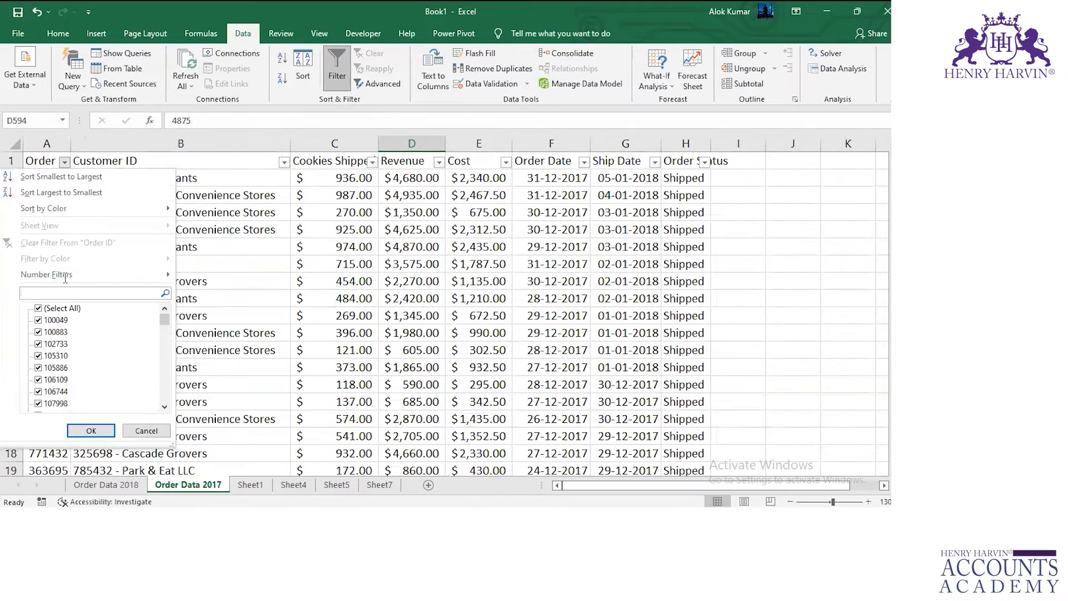
type("xx")
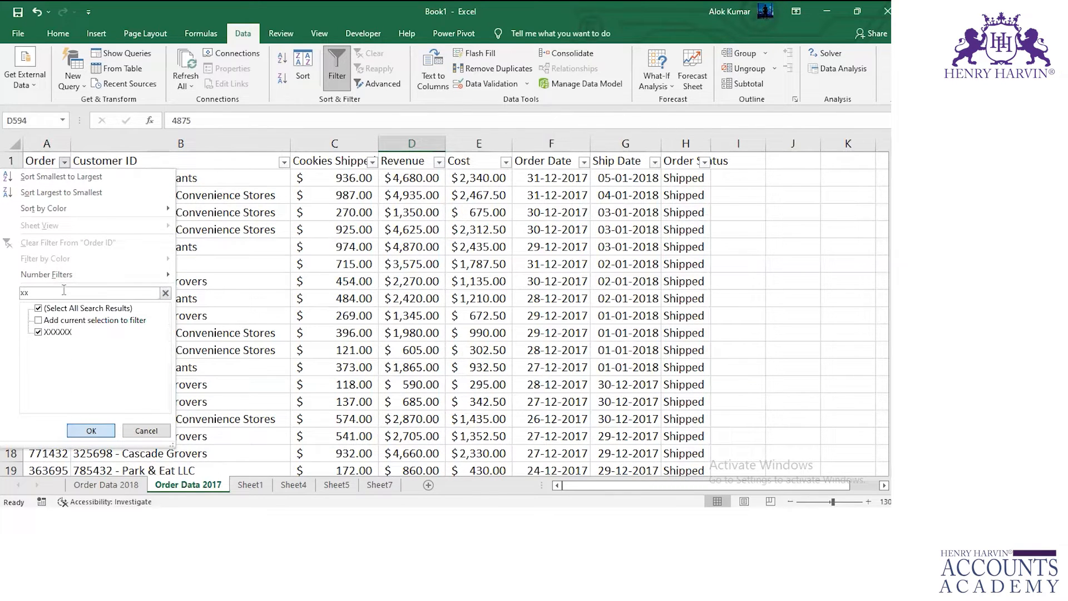
key("Return")
left_click(356, 367)
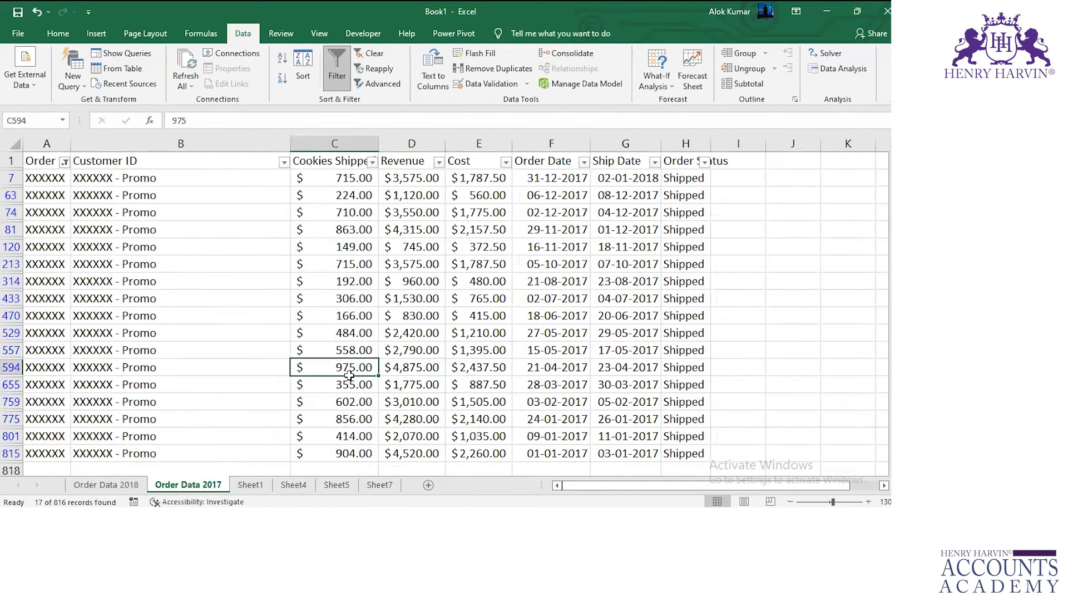
left_click(392, 367)
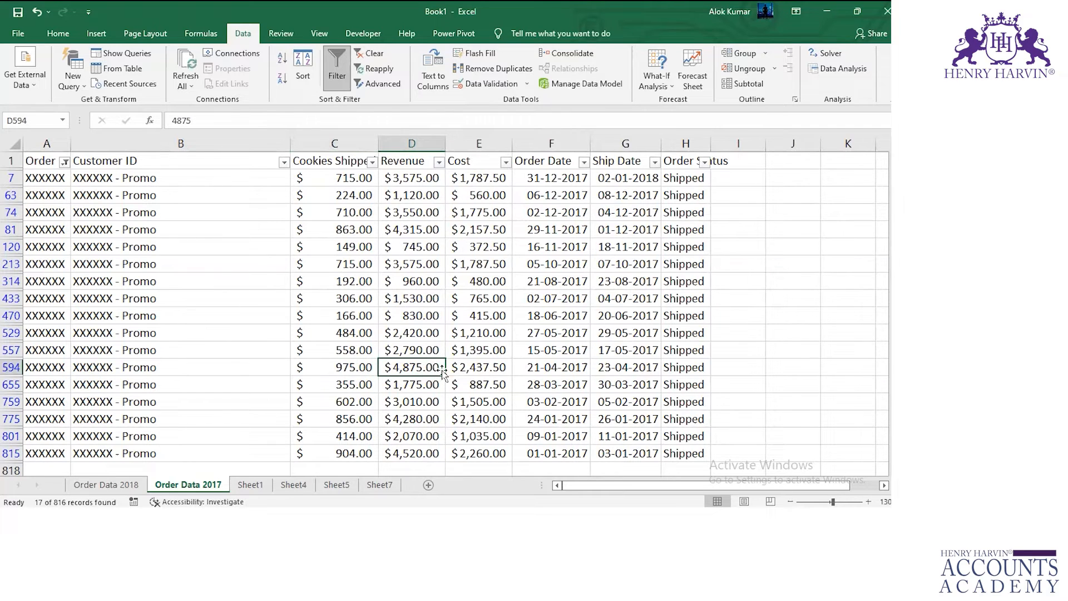
Set the Revenue in cell D470 of Order Data 2017 to 8300 and check the linked maximum on Sheet7.
left_click(360, 317)
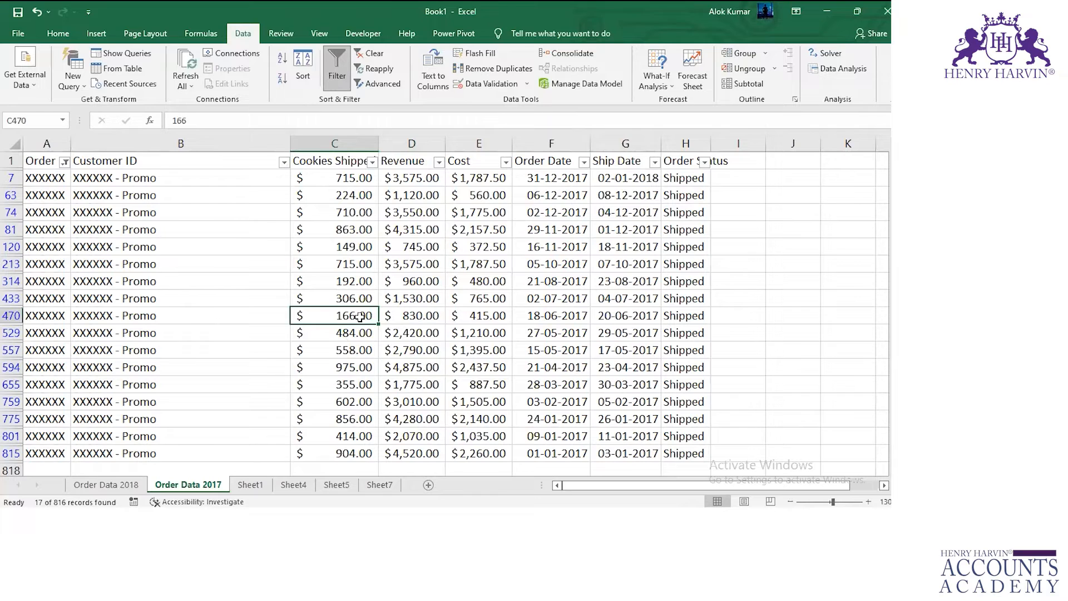
left_click(408, 317)
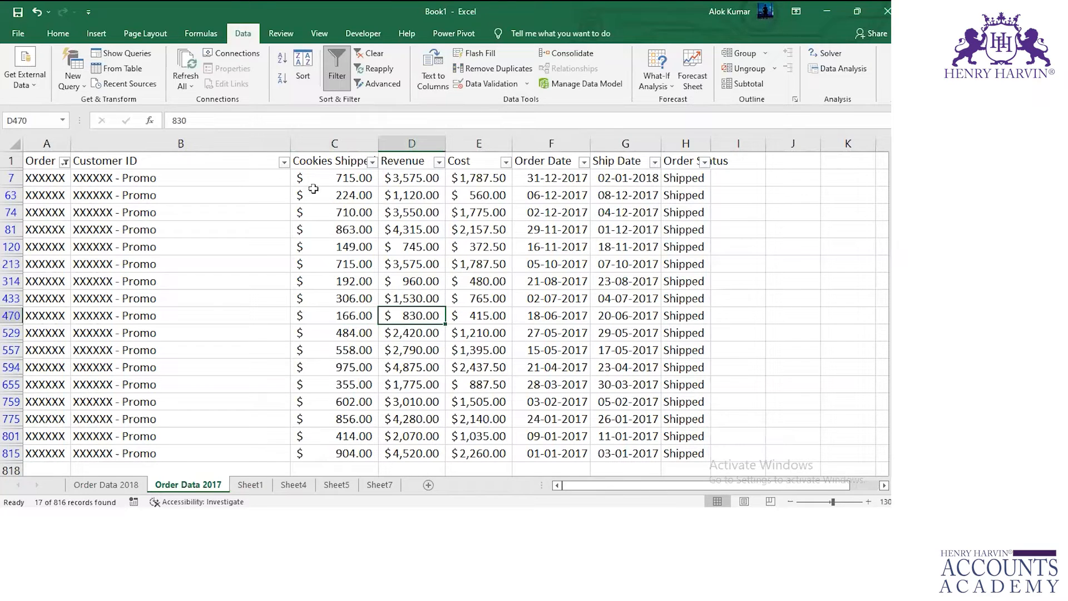
left_click(193, 124)
type("0")
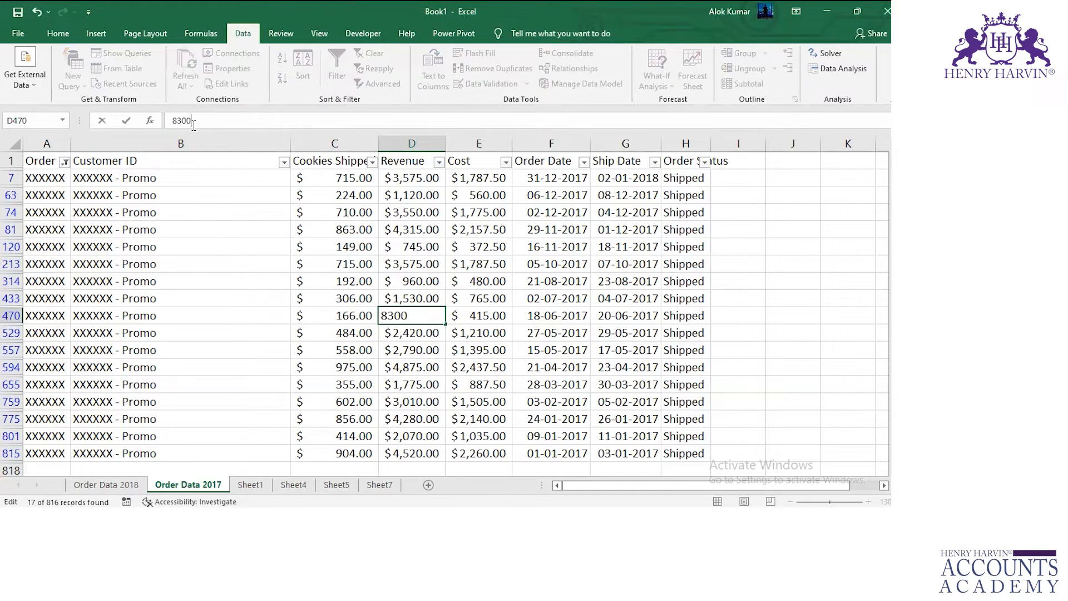
key("Return")
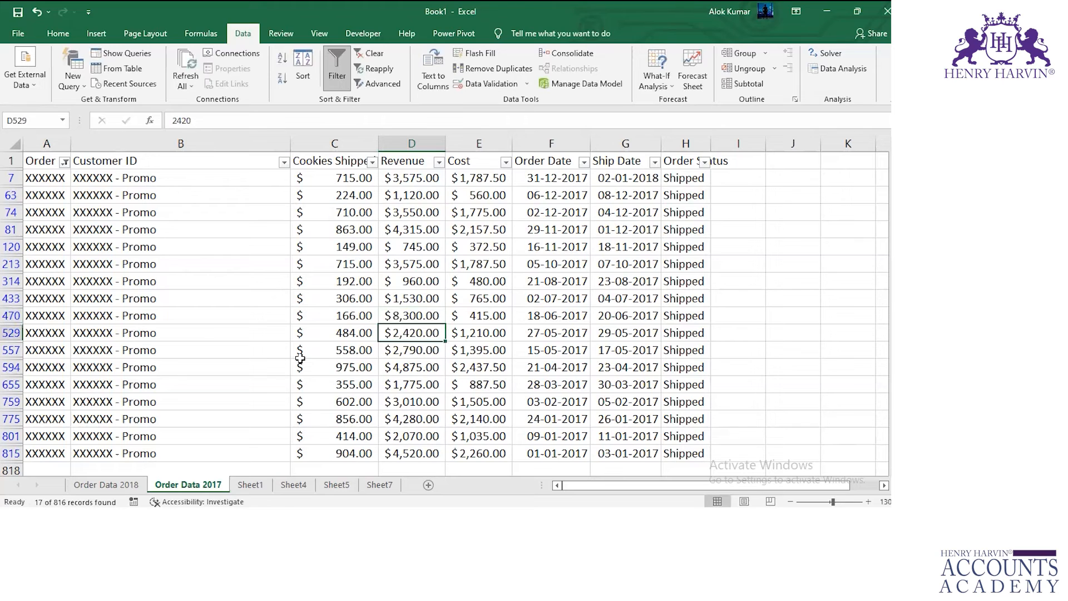
left_click(381, 484)
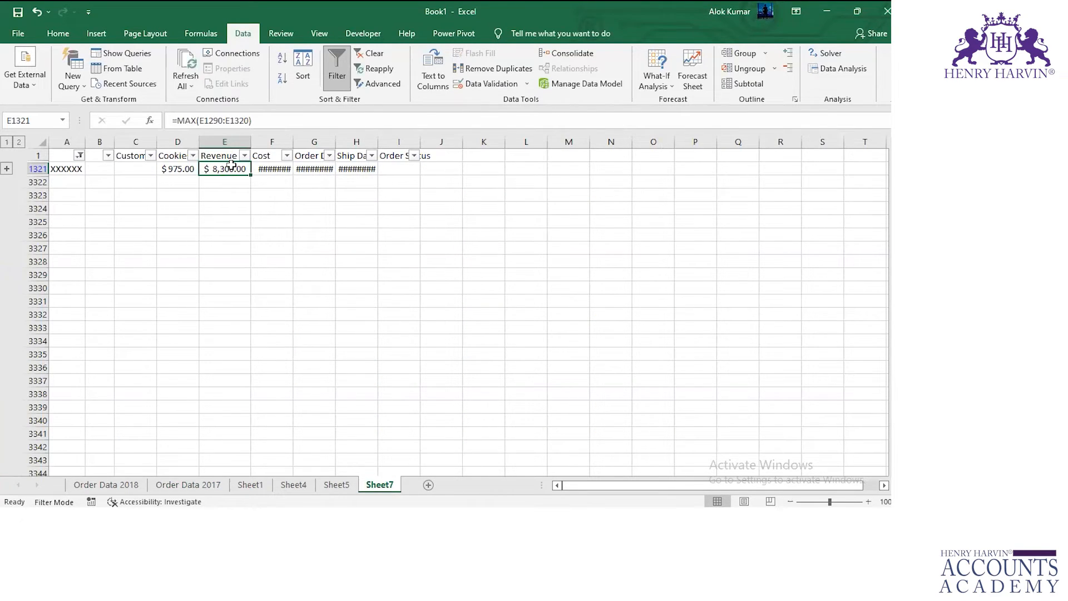
Autofit the Cookies Shipped column on Sheet7.
left_click(224, 141)
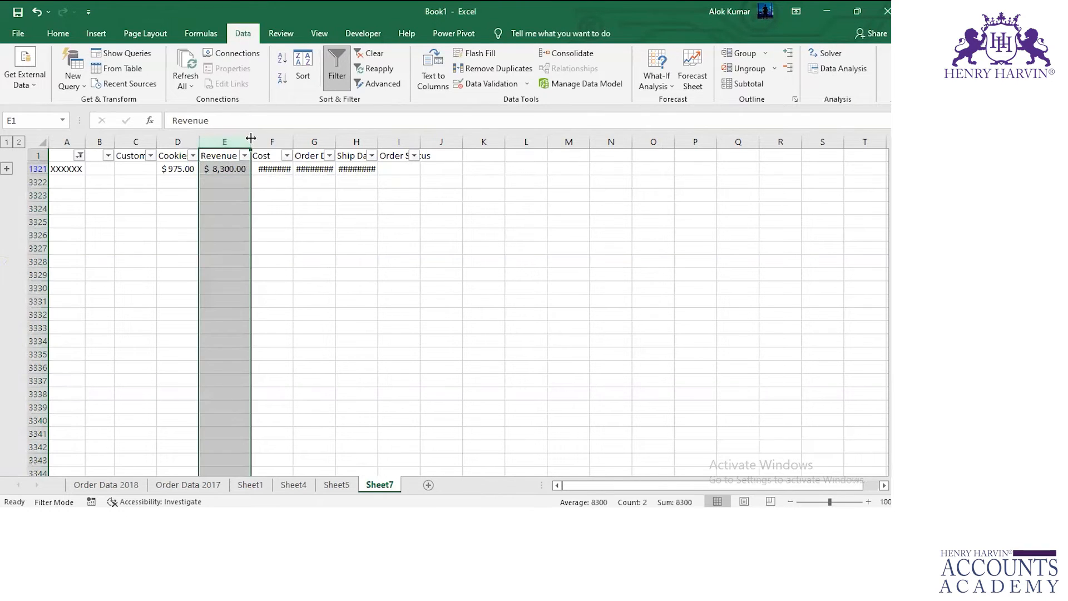
left_click(270, 141)
left_click(309, 140)
left_click(347, 141)
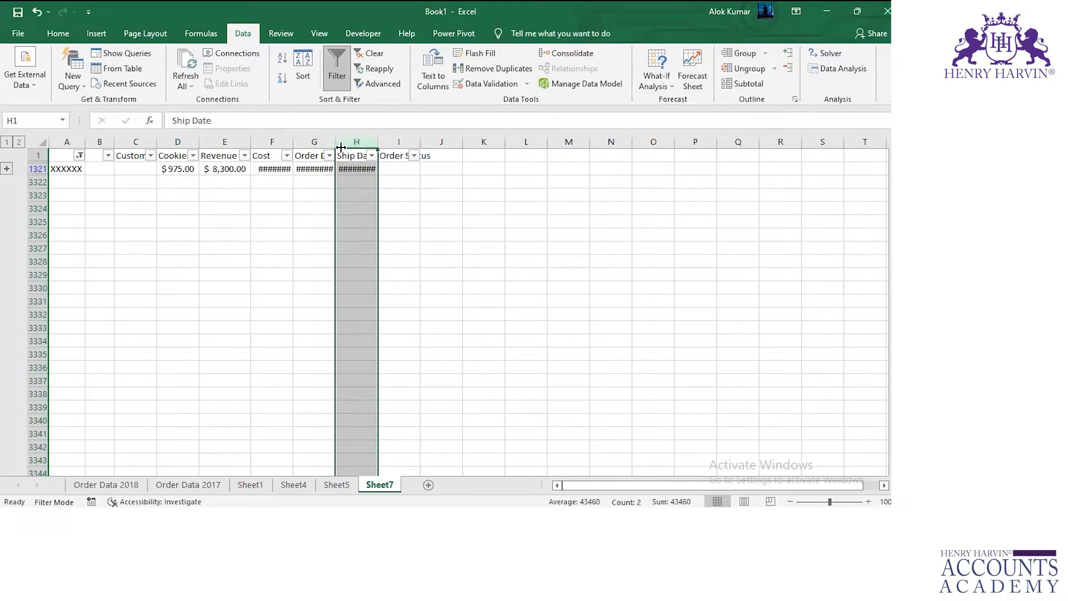
left_click(177, 169)
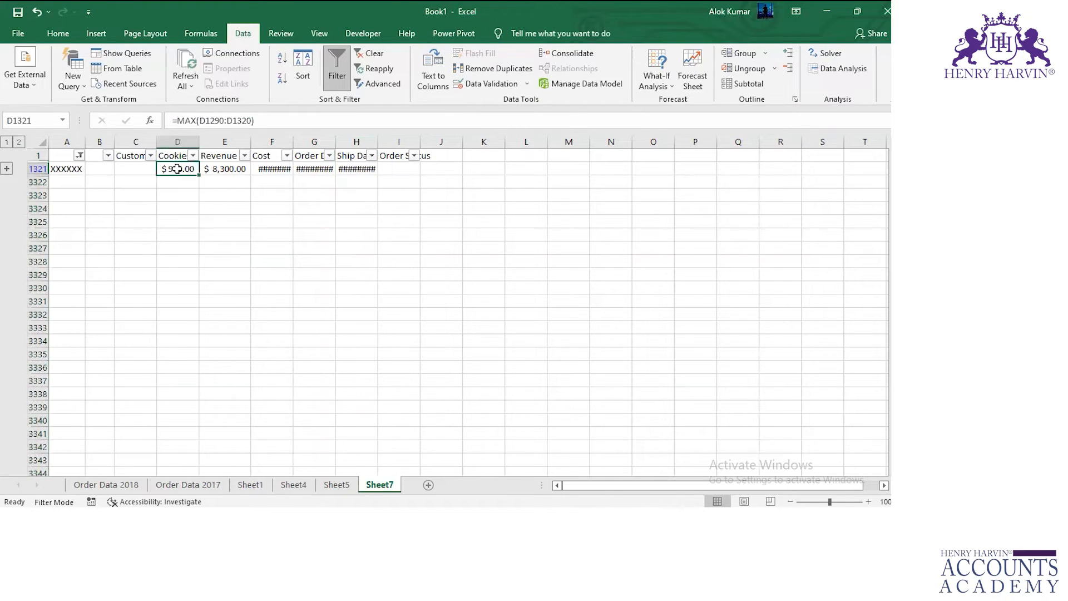
double_click(198, 139)
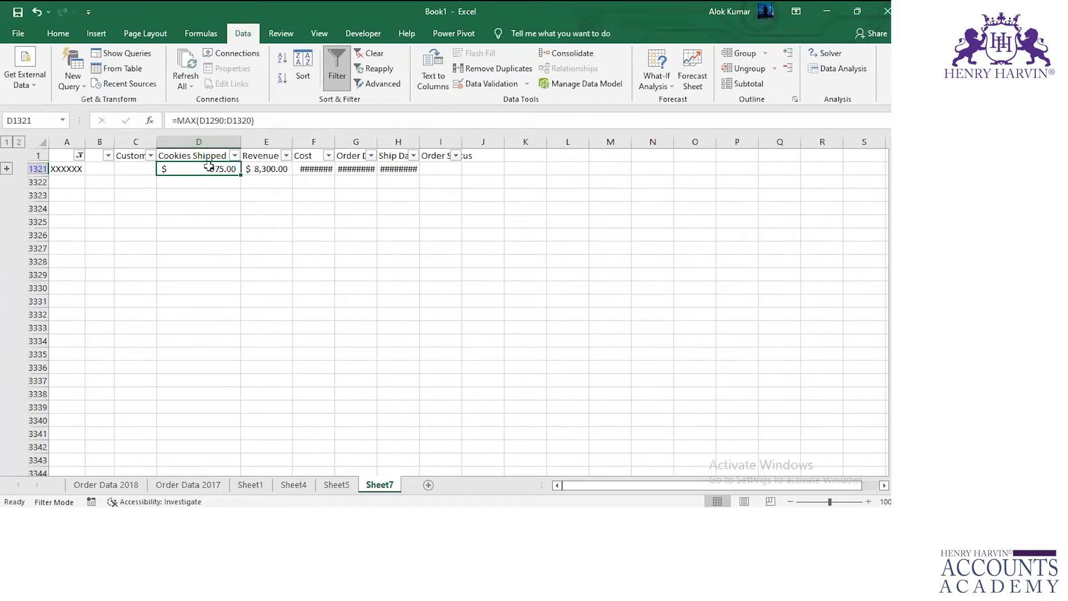
Examine the formulas behind the Revenue, Cost and Order Date cells of the XXXXXX row on Sheet7.
left_click(253, 170)
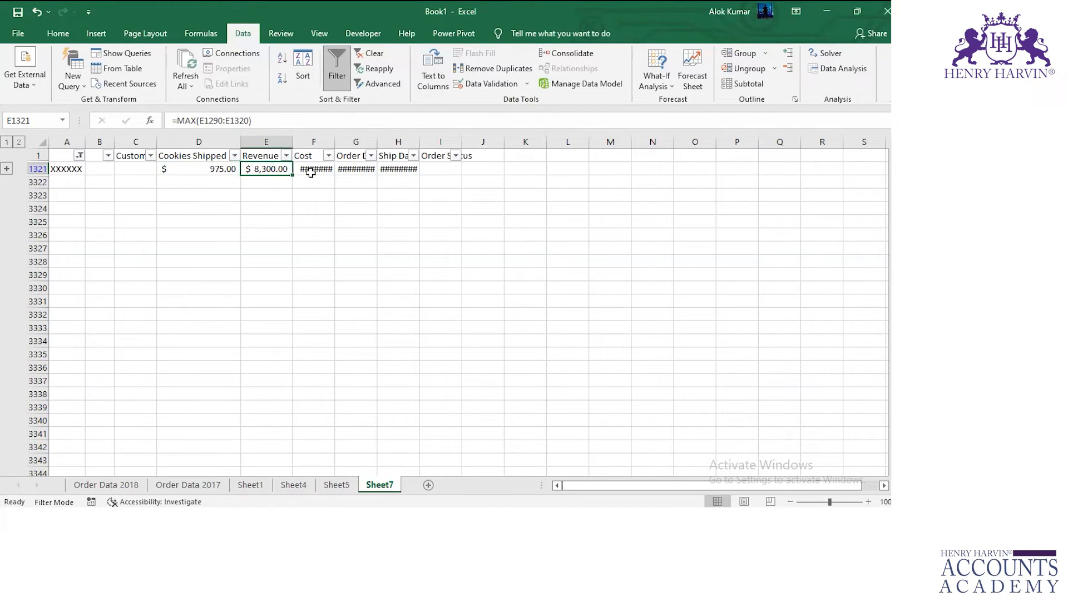
left_click(310, 169)
left_click(362, 172)
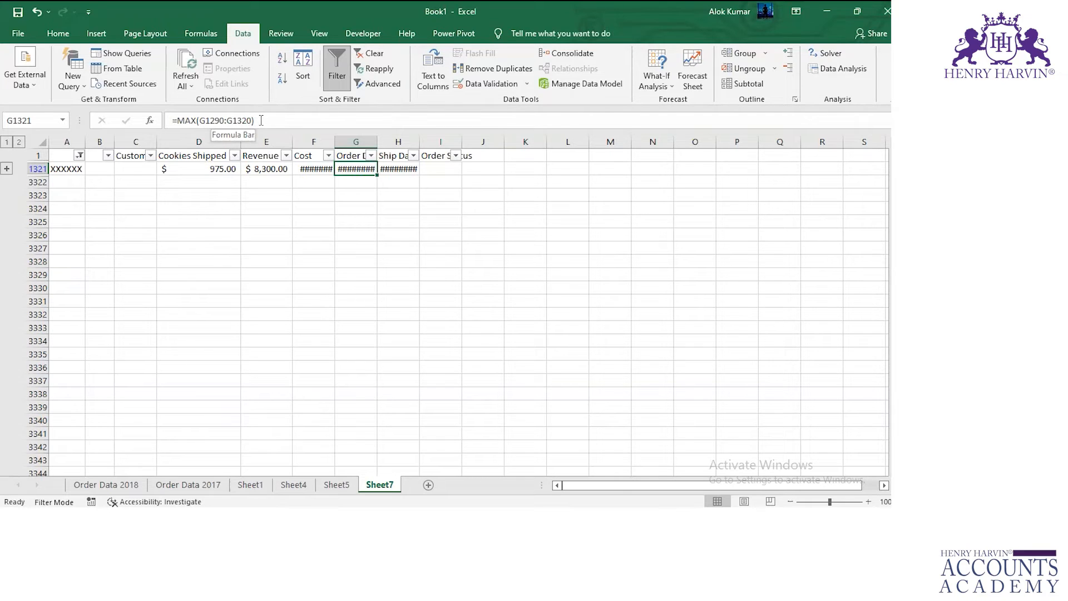
left_click(68, 168)
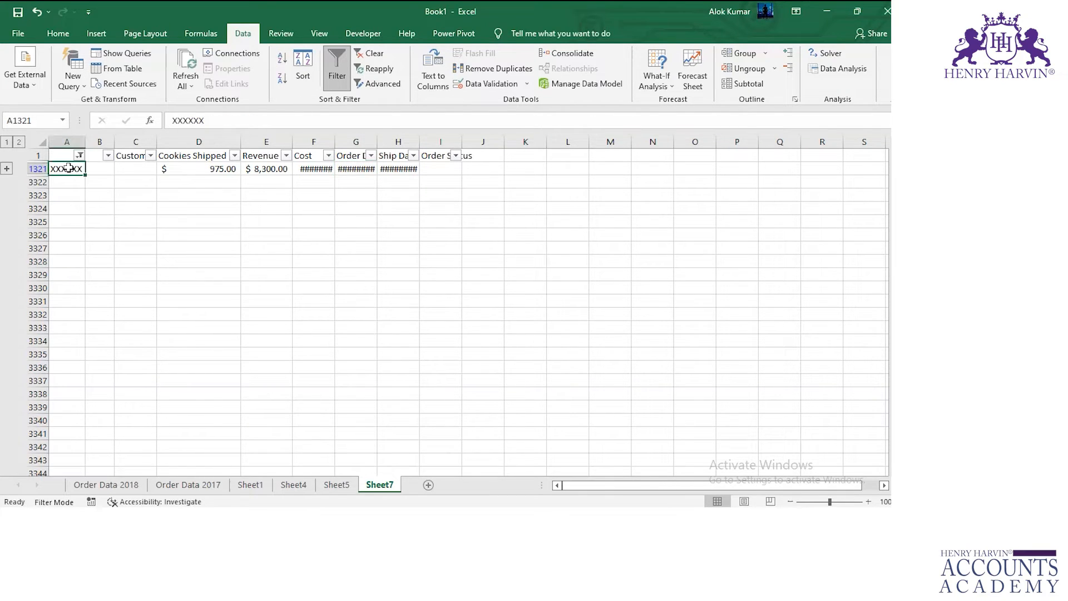
Examine the cells behind the XXXXXX row's values on Sheet7, from Cookies Shipped across to Order Status.
left_click(181, 169)
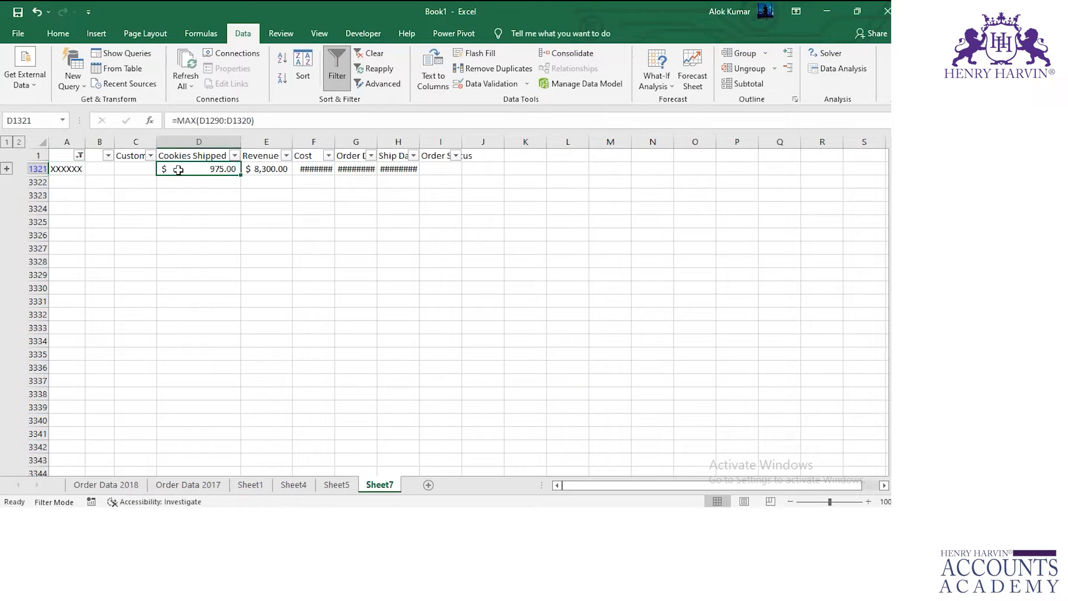
left_click(260, 169)
left_click(307, 171)
left_click(356, 171)
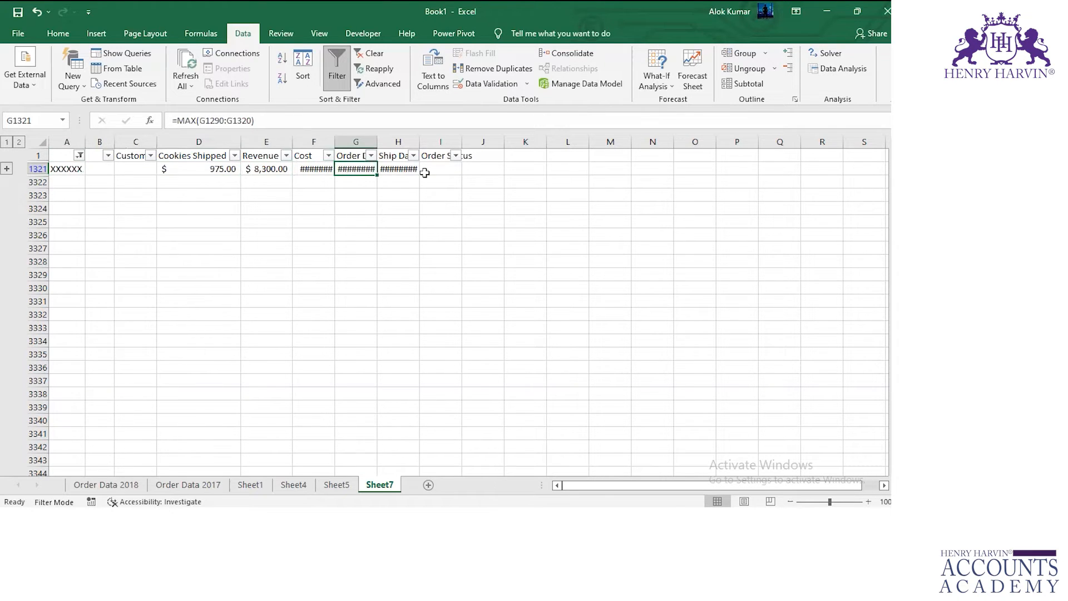
left_click(424, 173)
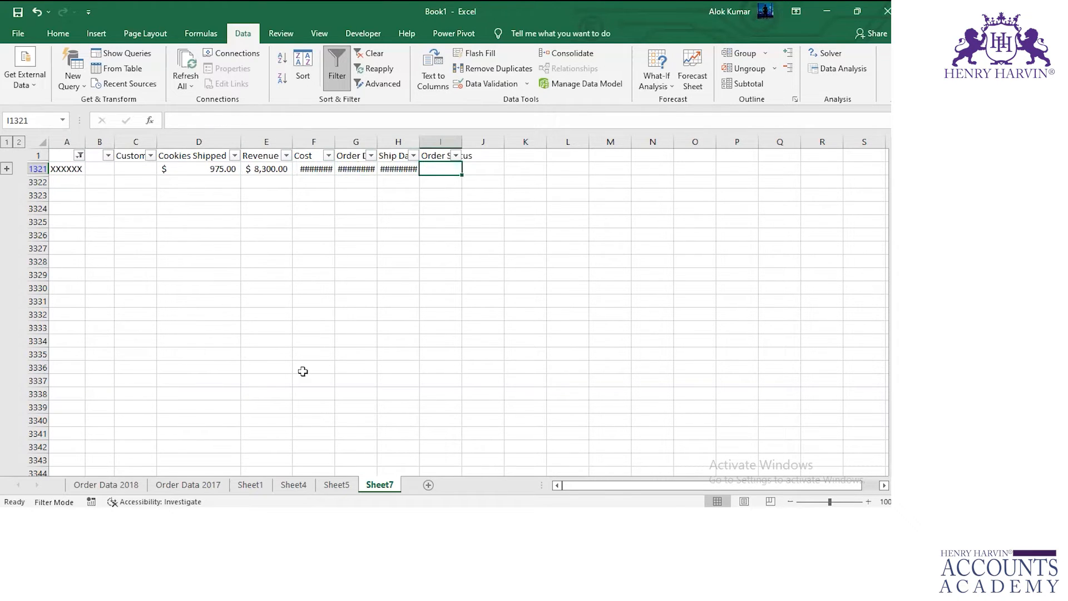
Review the Cookies Shipped and Revenue values of the filtered XXXXXX rows on Order Data 2017.
left_click(190, 485)
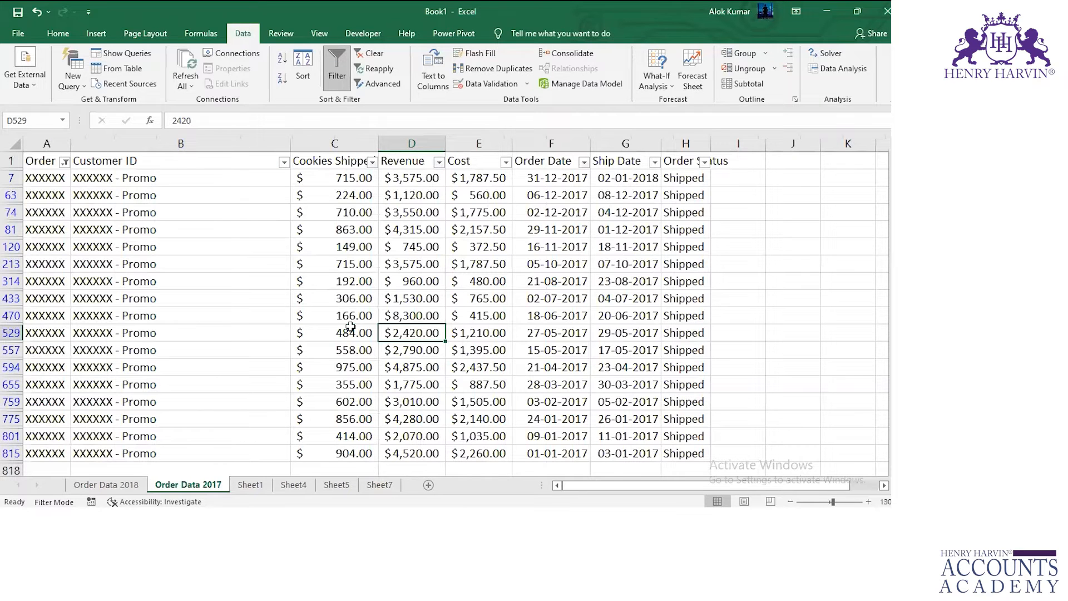
left_click(351, 328)
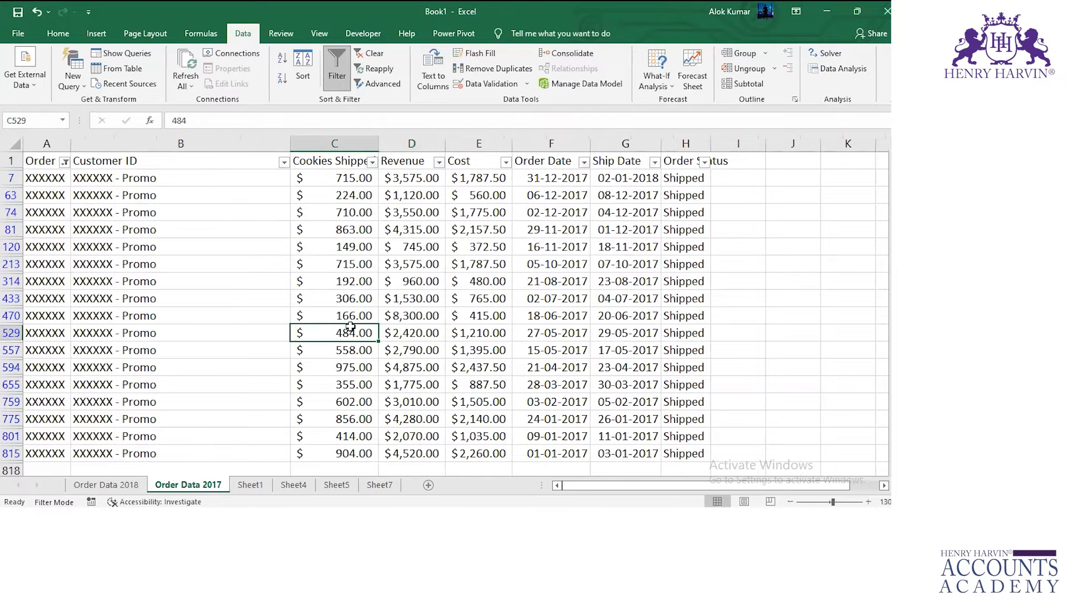
left_click(362, 365)
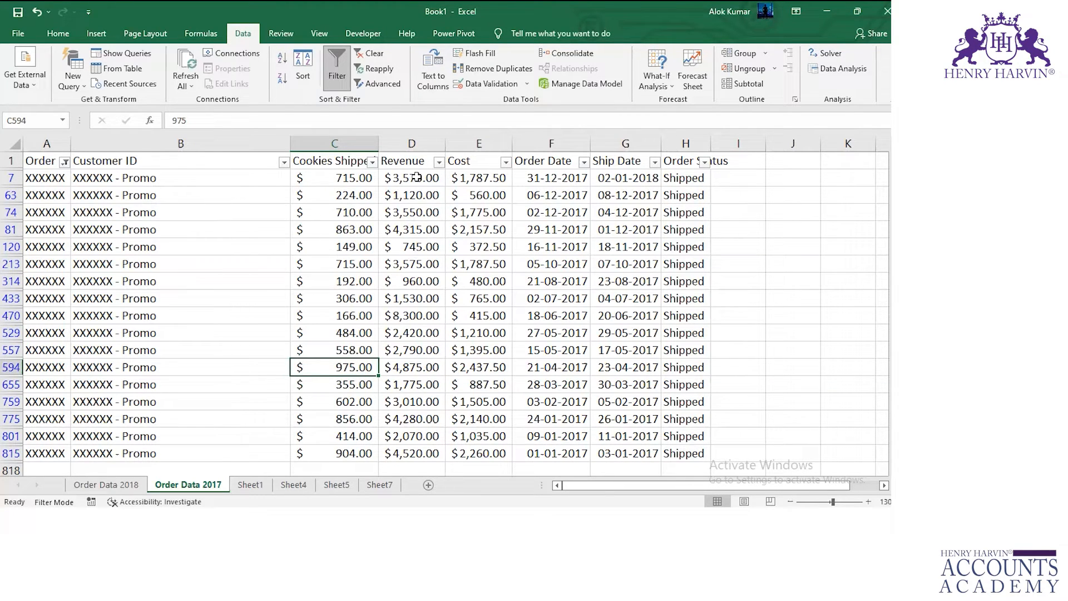
left_click_drag(417, 176, 401, 393)
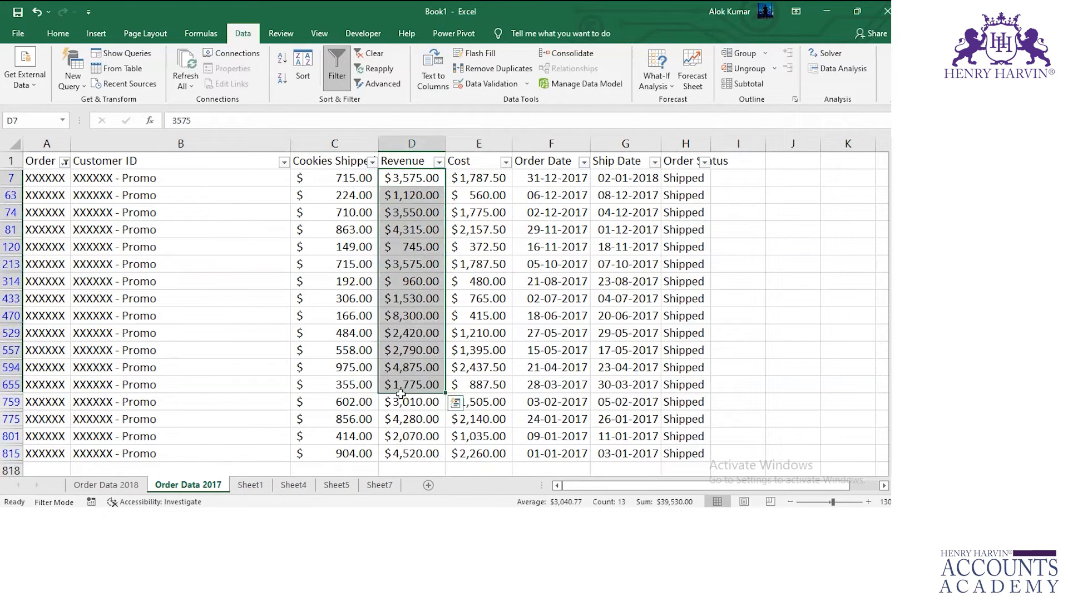
left_click(334, 371)
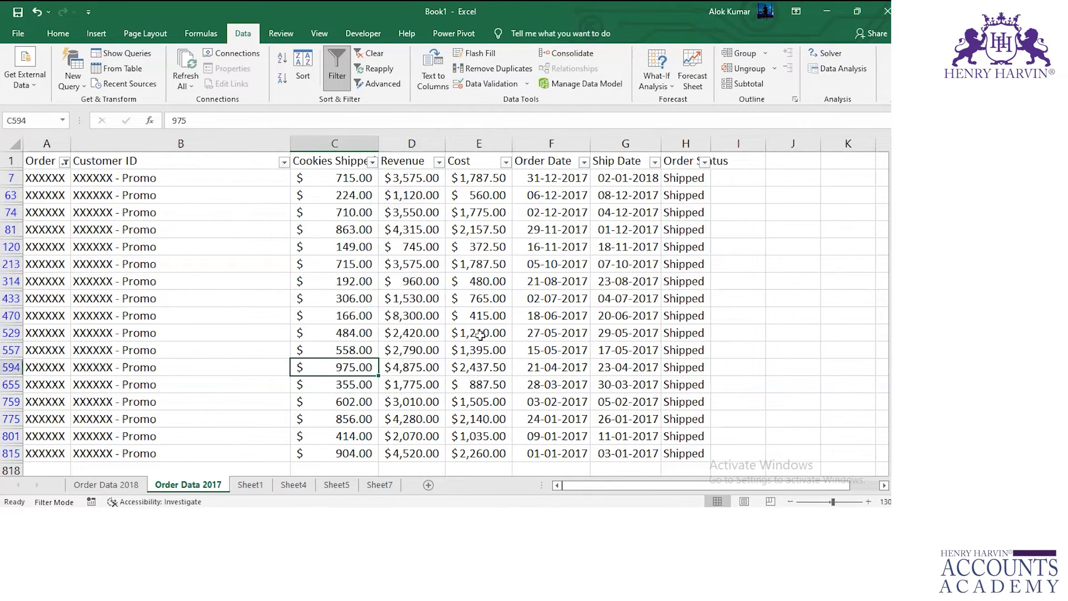
left_click_drag(410, 177, 395, 385)
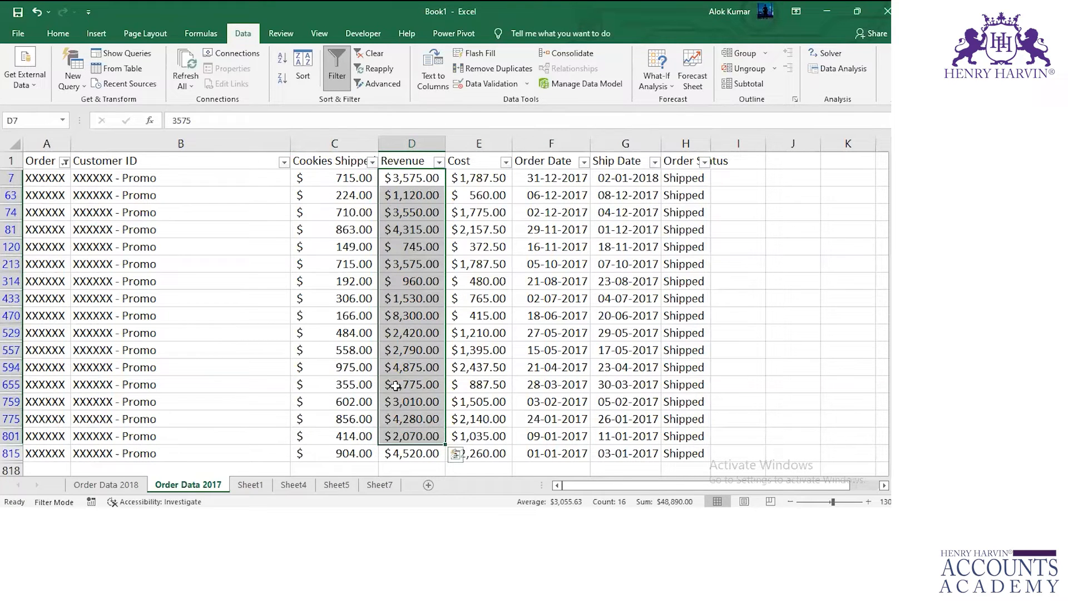
Widen the Cost column on Sheet7 so the XXXXXX row's maximum cost fits.
left_click(368, 487)
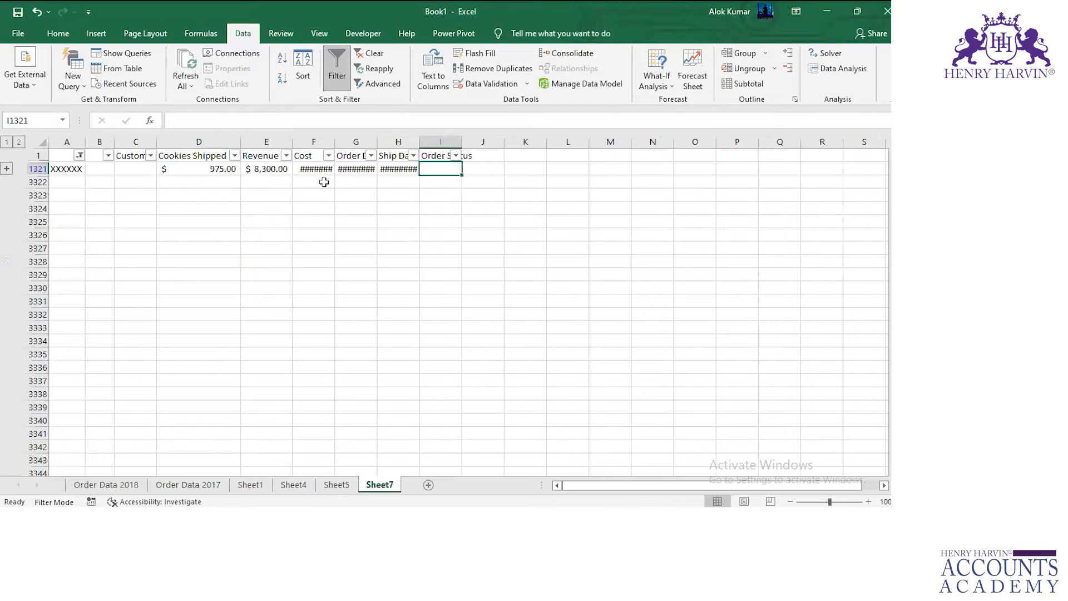
left_click_drag(332, 141, 341, 142)
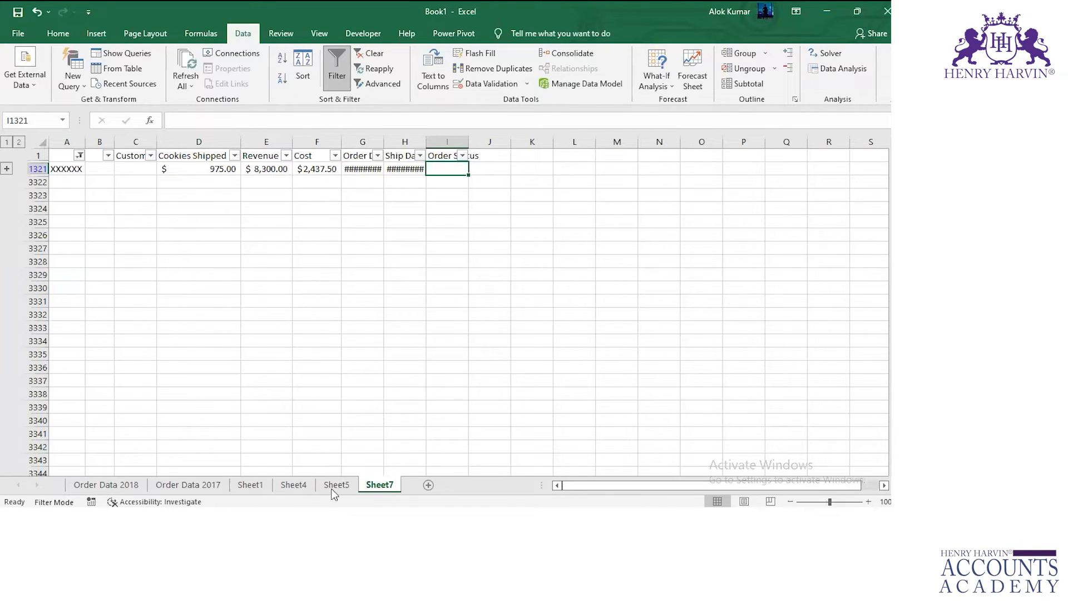
Filter the Order ID column on Order Data 2018 to the XXXXXX orders by searching for xx.
left_click(114, 484)
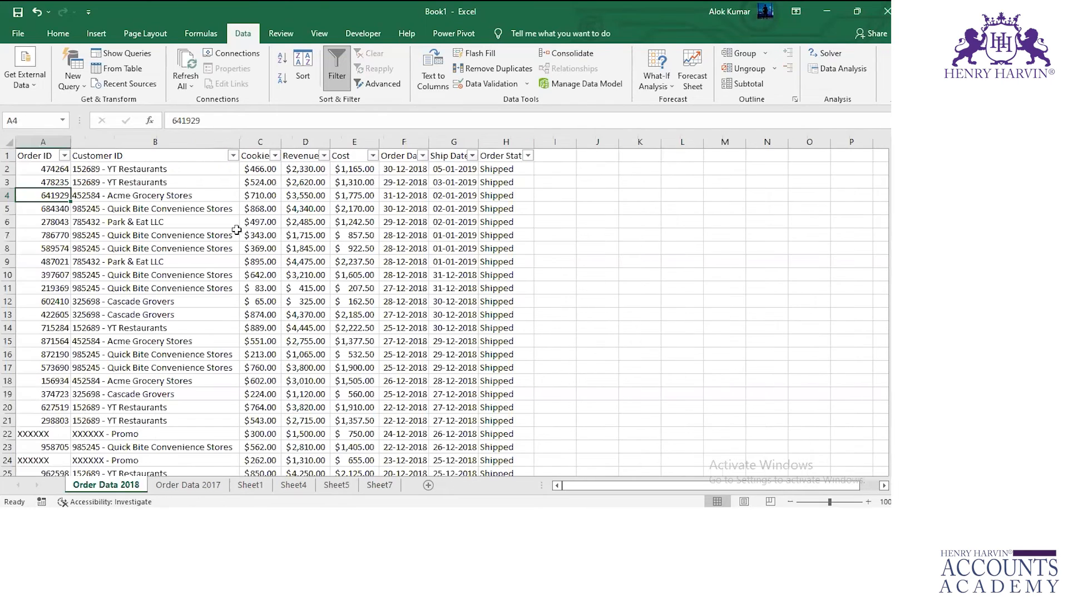
left_click(64, 155)
type("xx")
key("Return")
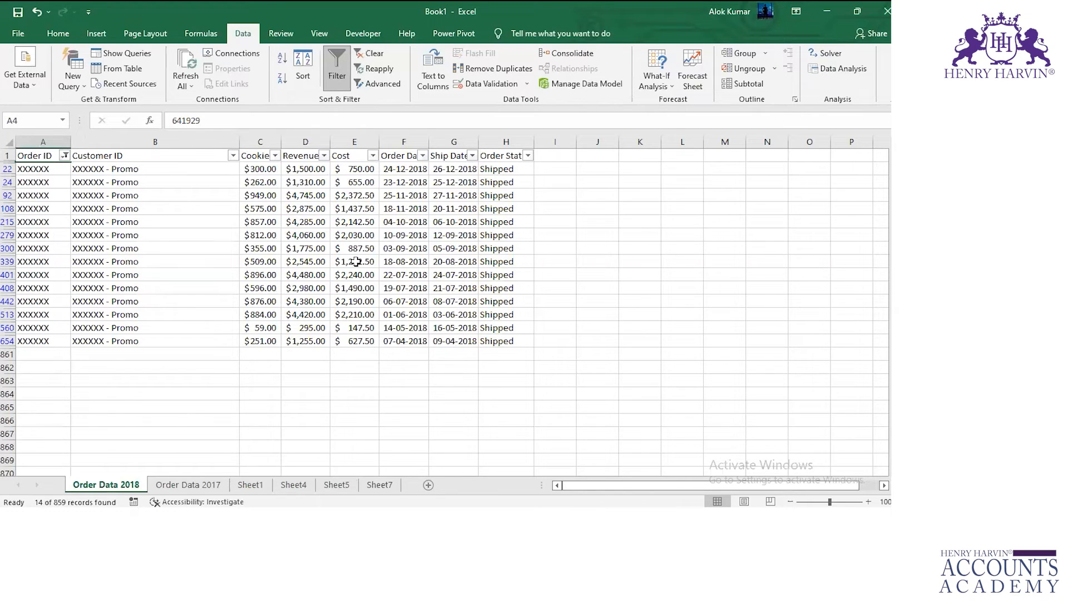
Set the Cost in cell E442 of Order Data 2018 to 21900 and autofit Sheet7's Cost column to check the linked maximum.
left_click(357, 301)
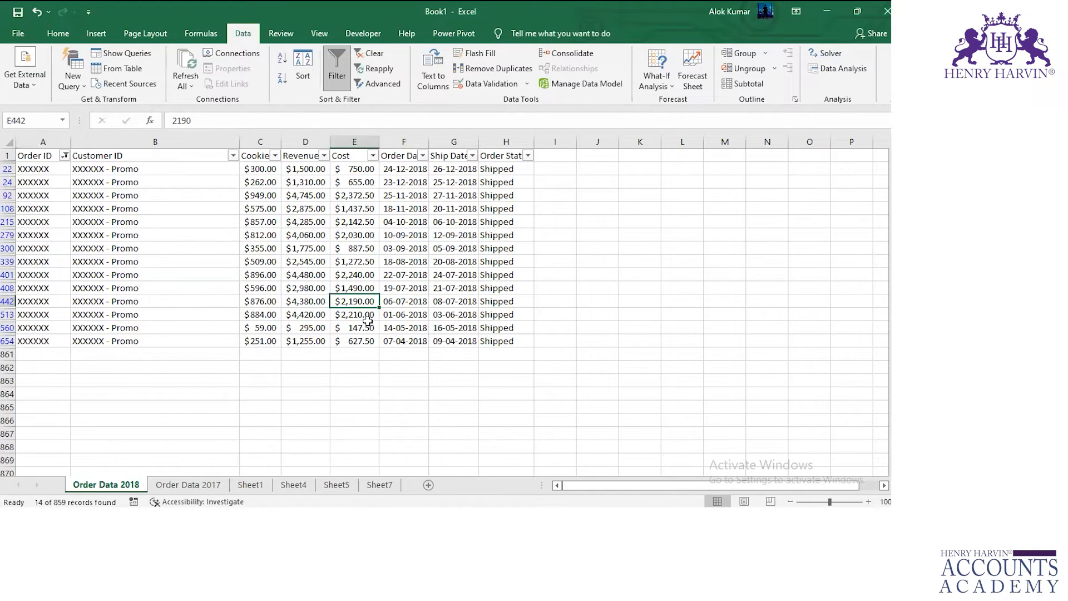
left_click(205, 125)
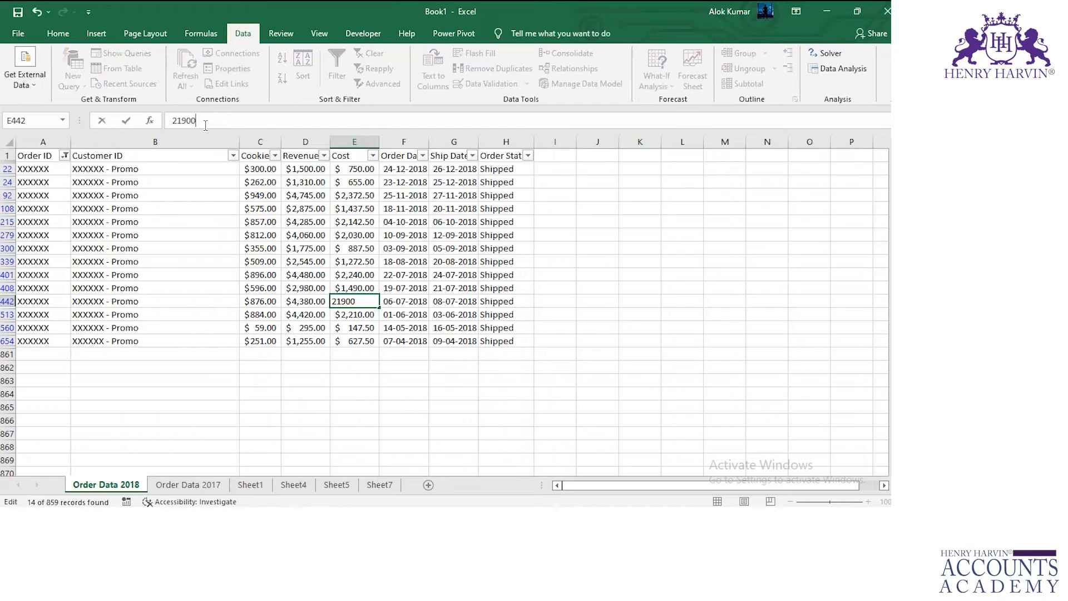
type("0")
key("Return")
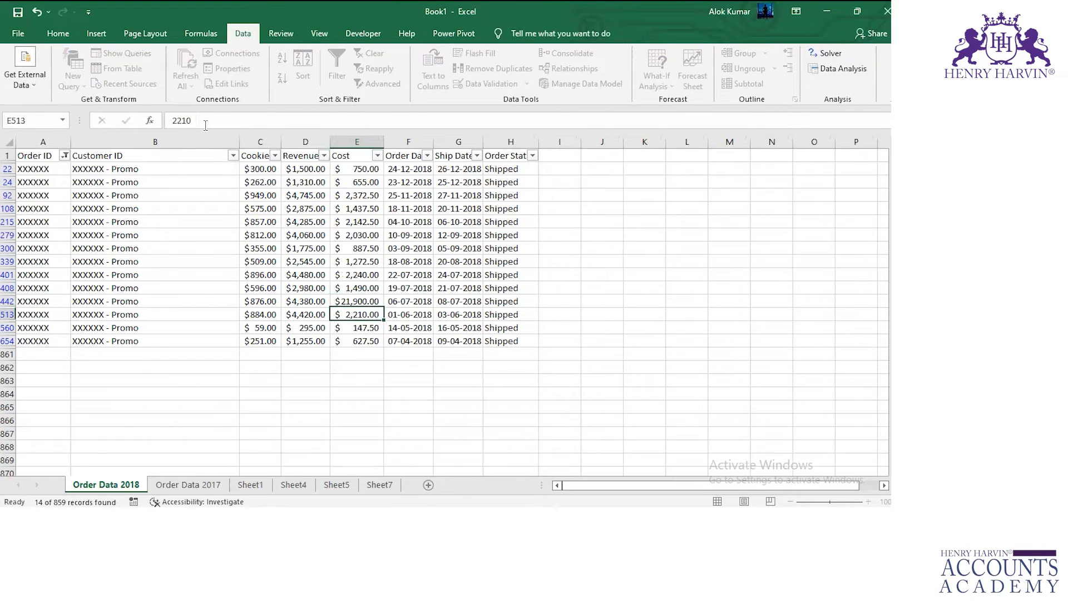
left_click(381, 486)
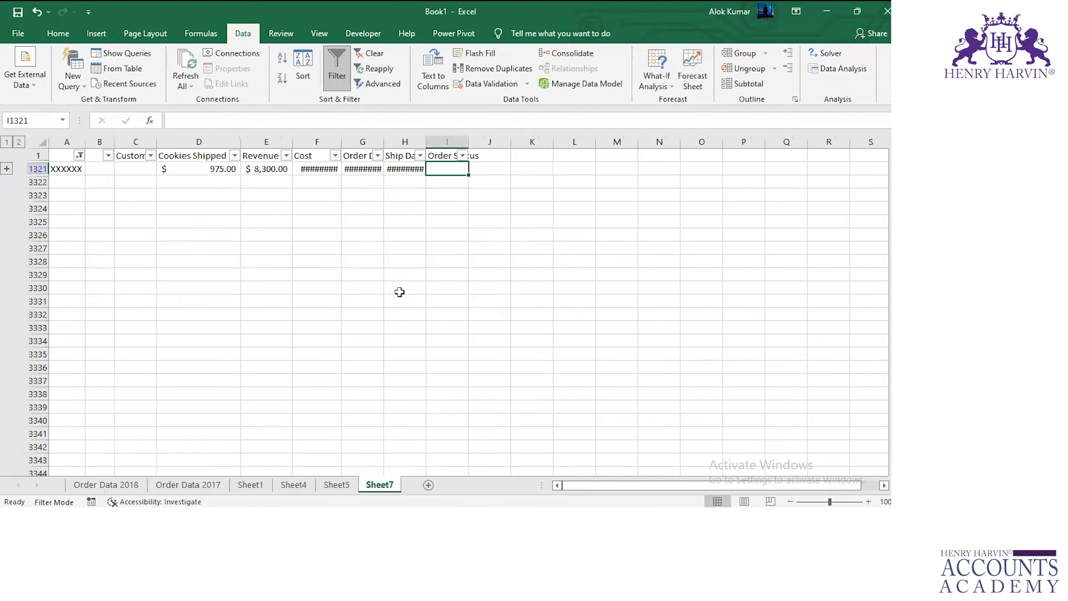
double_click(342, 139)
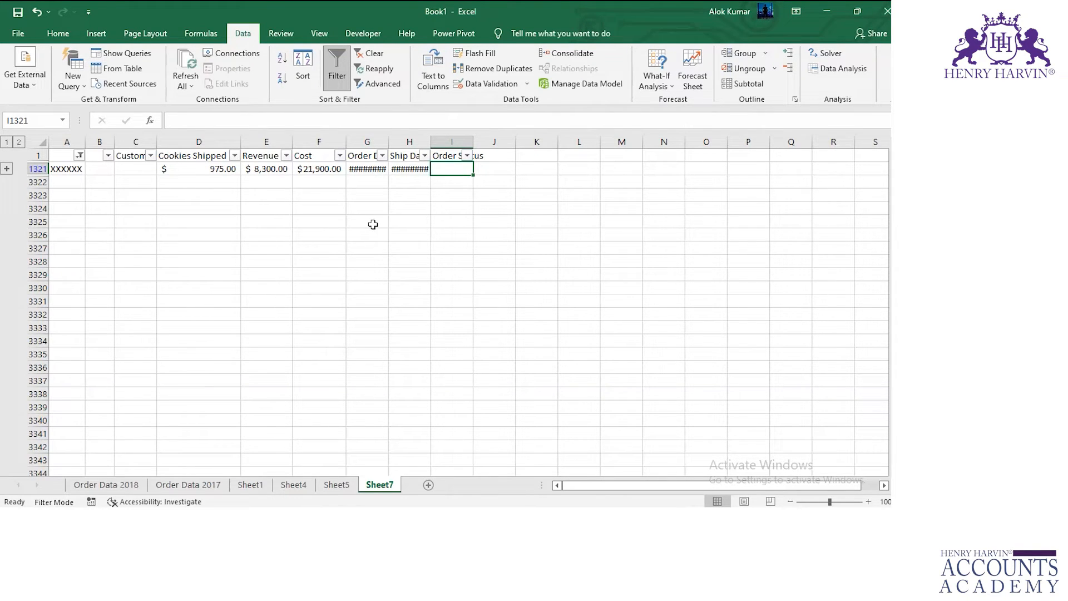
left_click(562, 53)
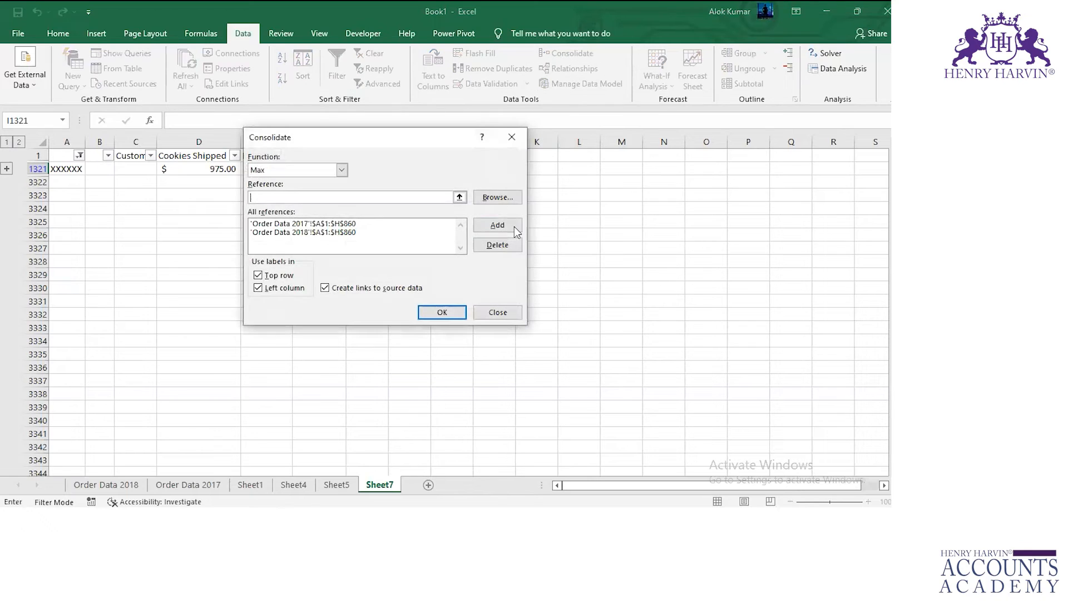
left_click(486, 202)
left_click(484, 198)
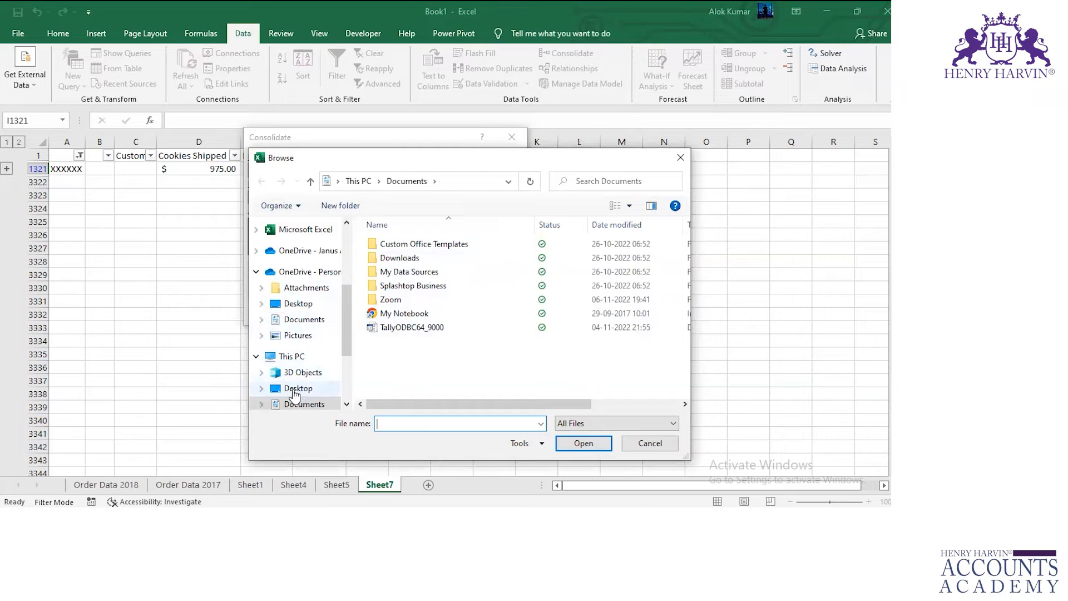
left_click(298, 390)
left_click(421, 301)
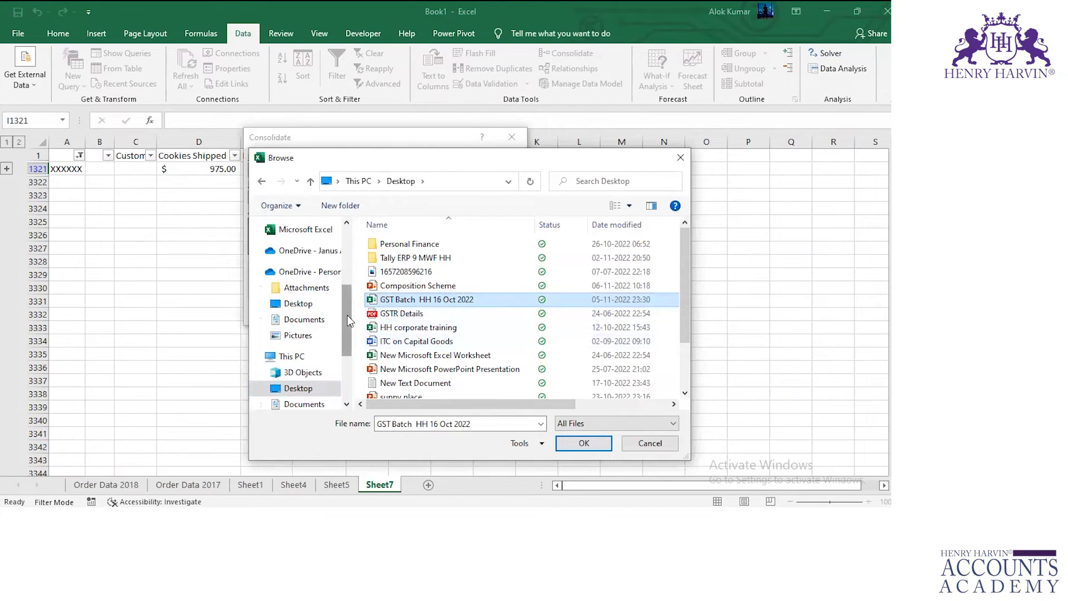
scroll(343, 308, "down", 3)
scroll(329, 373, "up", 5)
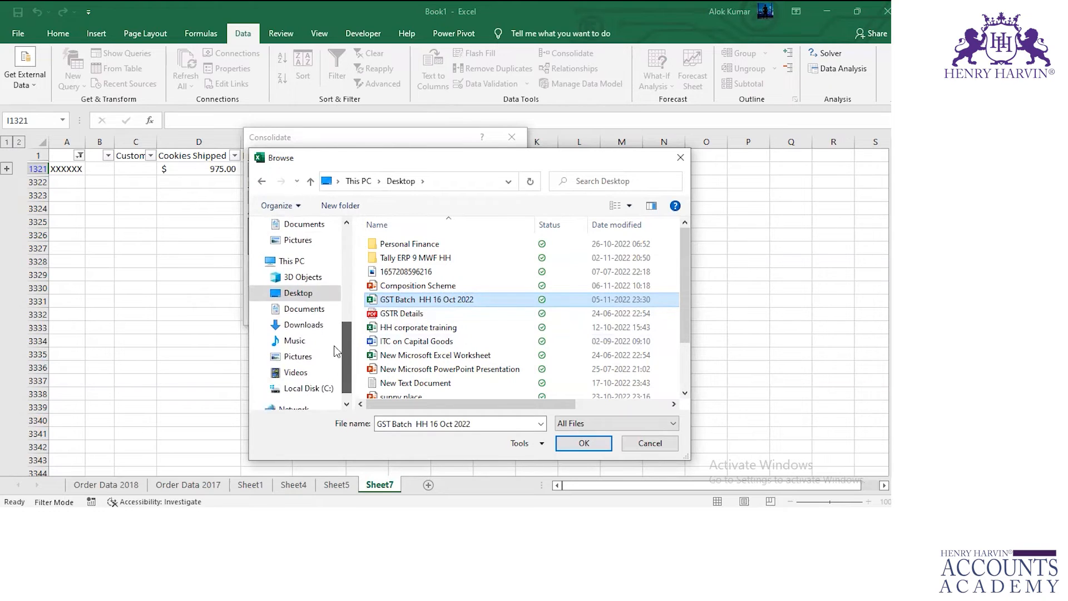
left_click(290, 315)
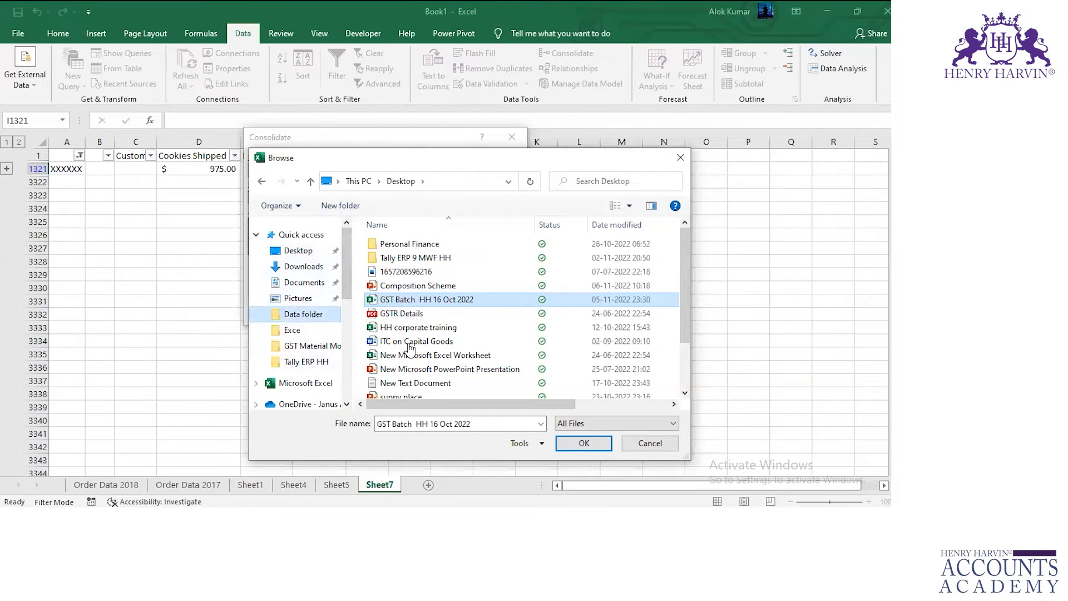
left_click(403, 272)
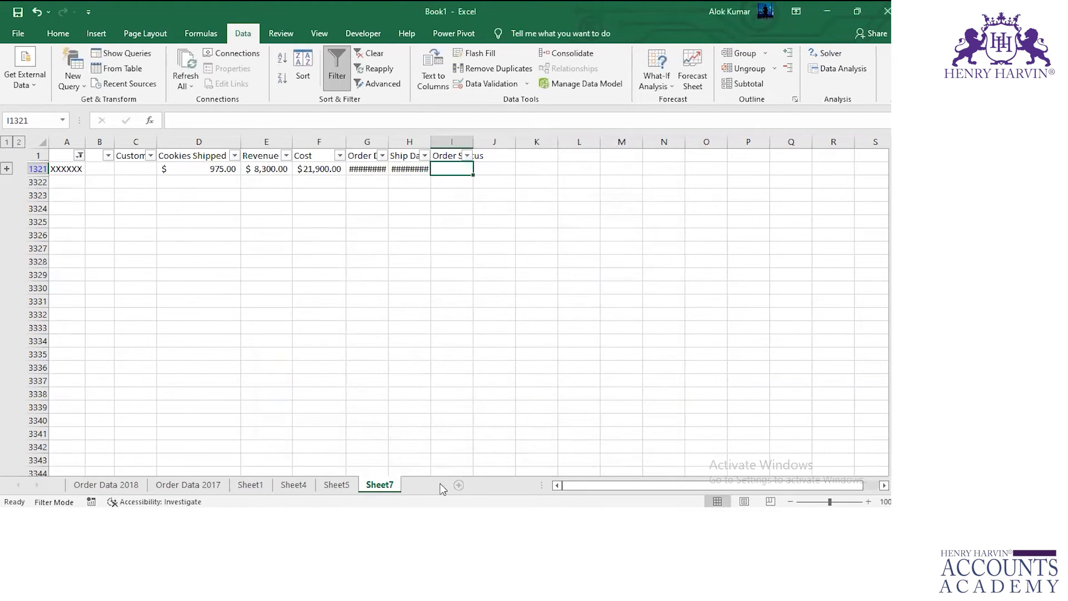
Add a new worksheet and try to add the 2019 Order Data file from Data folder as a Consolidate reference.
left_click(429, 485)
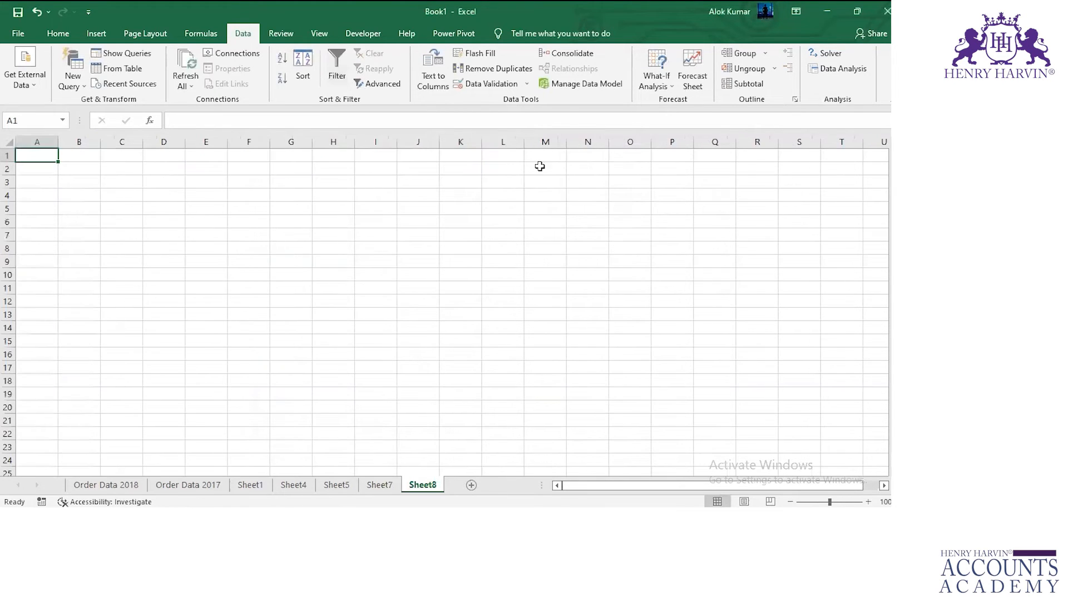
left_click(567, 53)
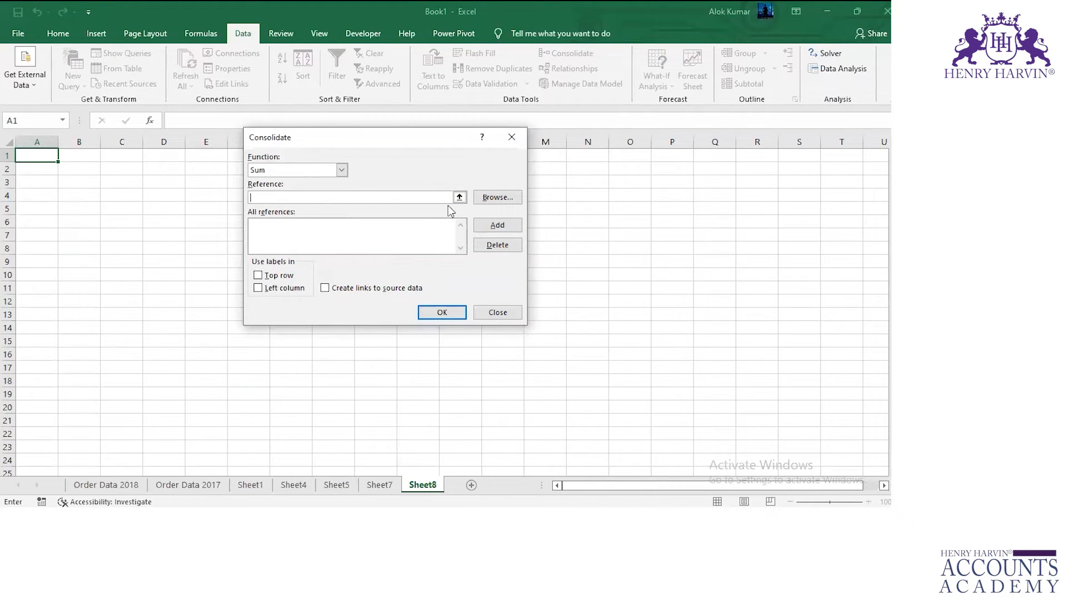
left_click(513, 200)
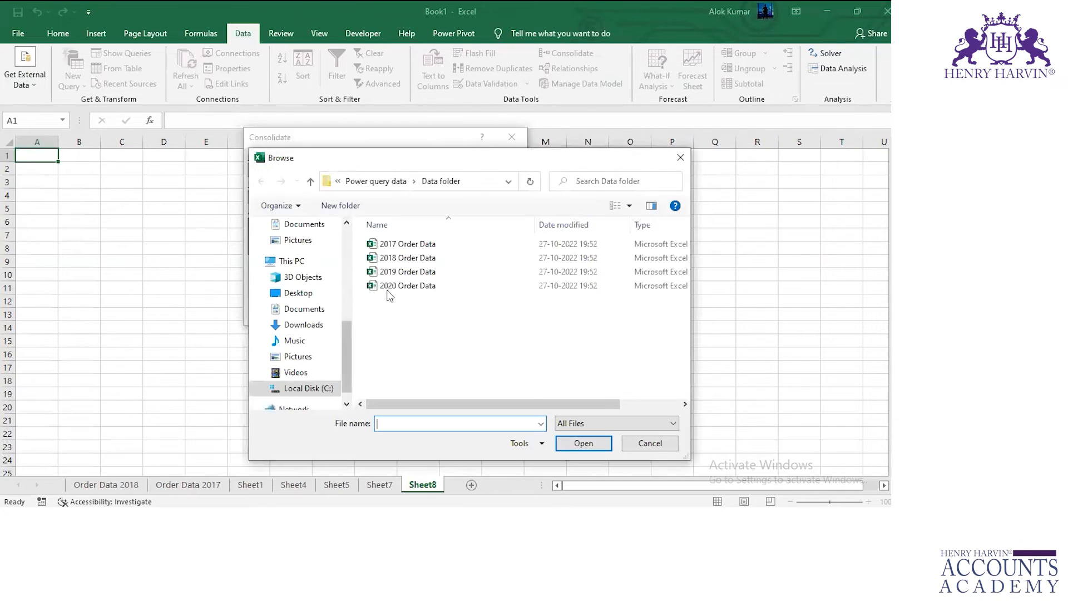
left_click(406, 271)
key("Return")
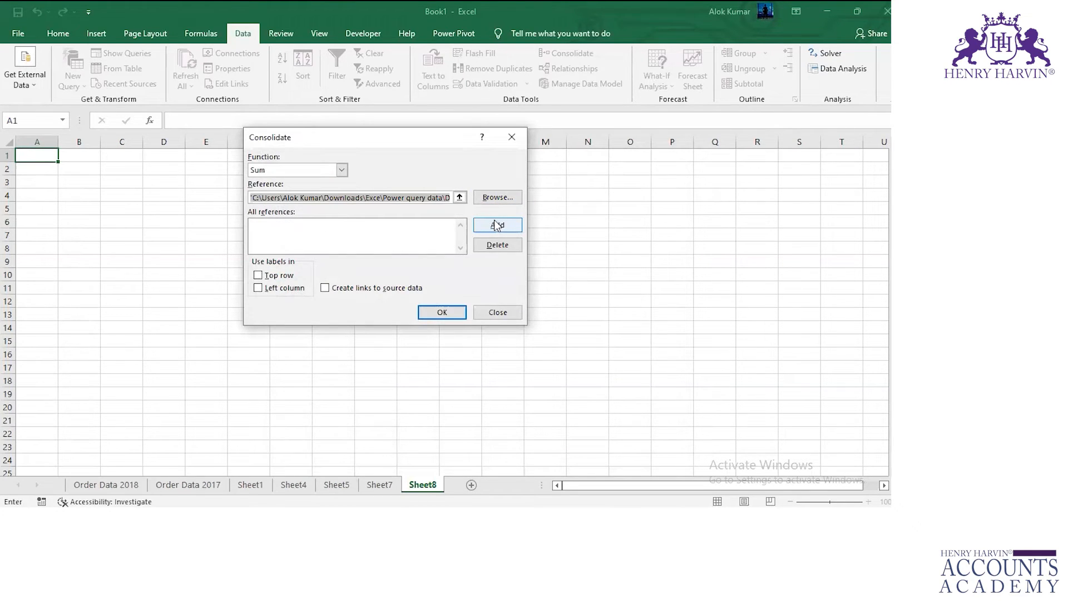
left_click(496, 225)
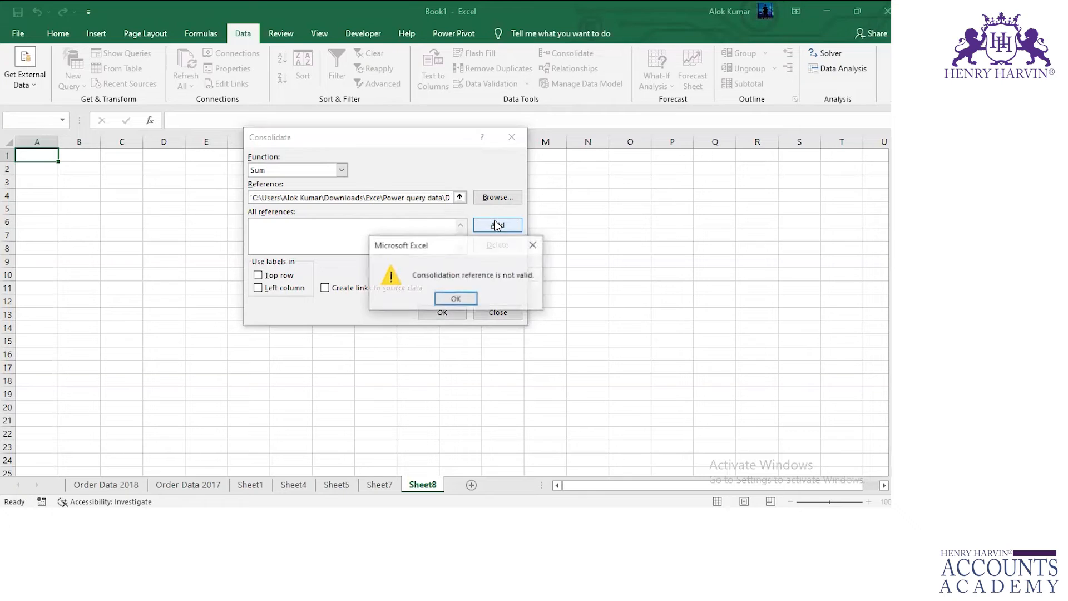
left_click(454, 304)
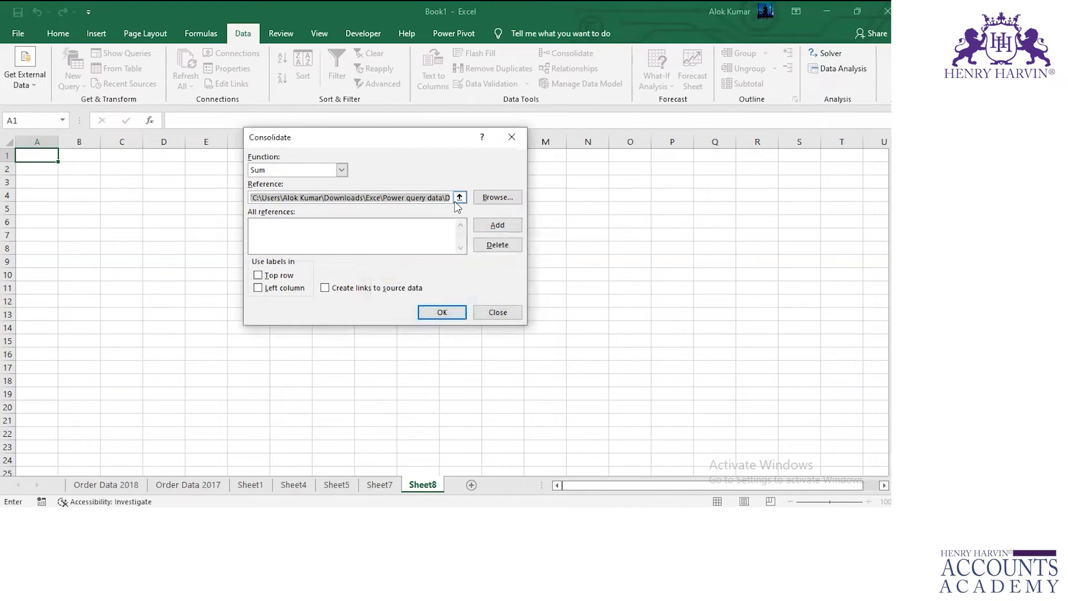
left_click(496, 225)
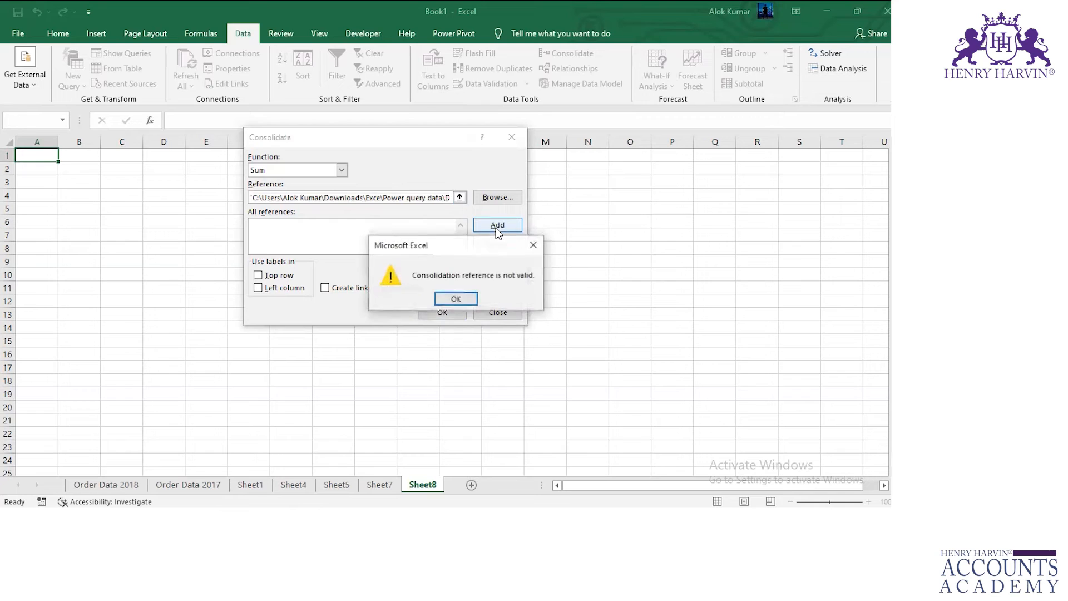
left_click(462, 299)
Try to add the 2017 Order Data file as a Consolidate reference, and leave the Consolidate dialog.
left_click(485, 199)
left_click(403, 244)
double_click(403, 243)
left_click(497, 225)
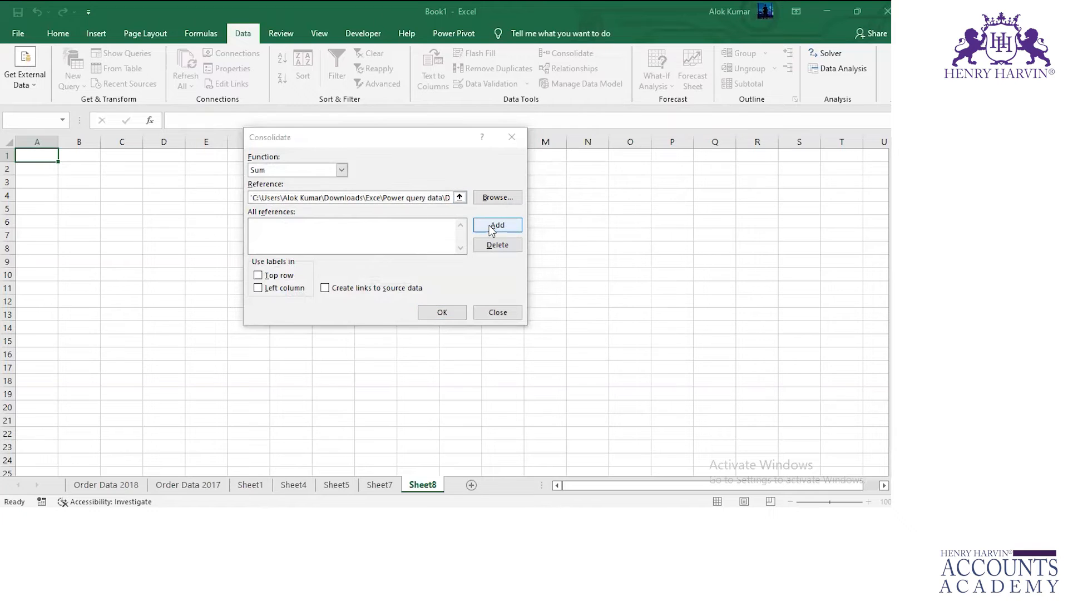
left_click(455, 292)
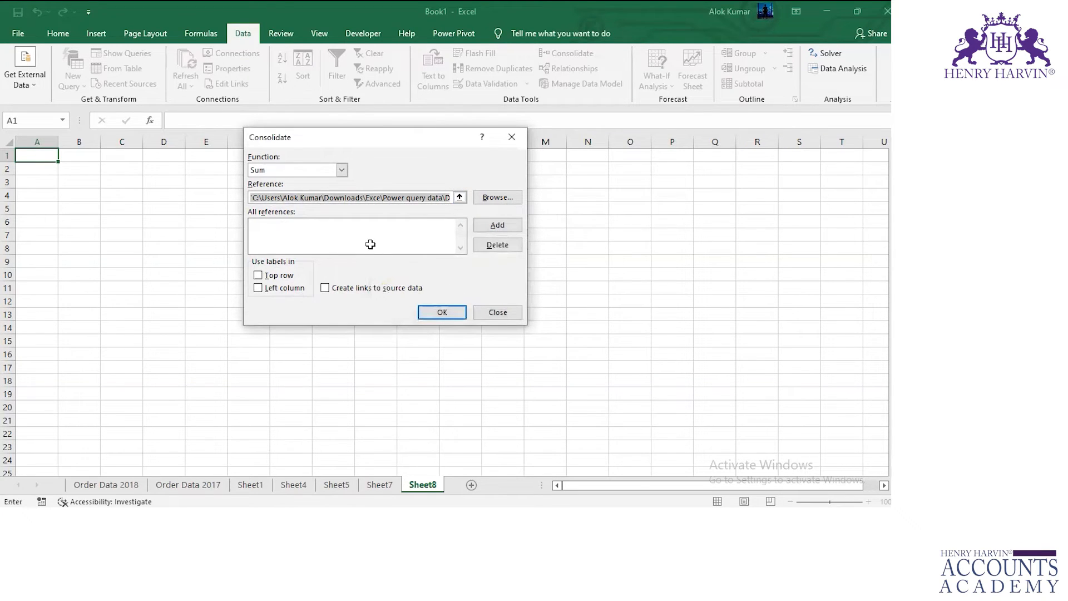
key("Escape")
Look through the external data import options, including the list of other data sources.
left_click(24, 72)
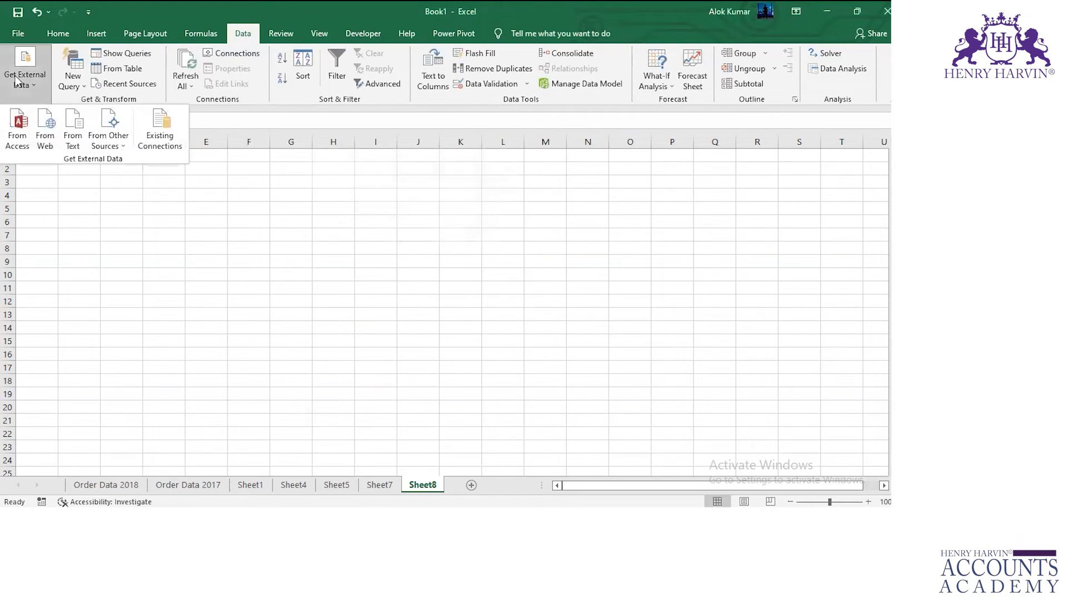
left_click(126, 143)
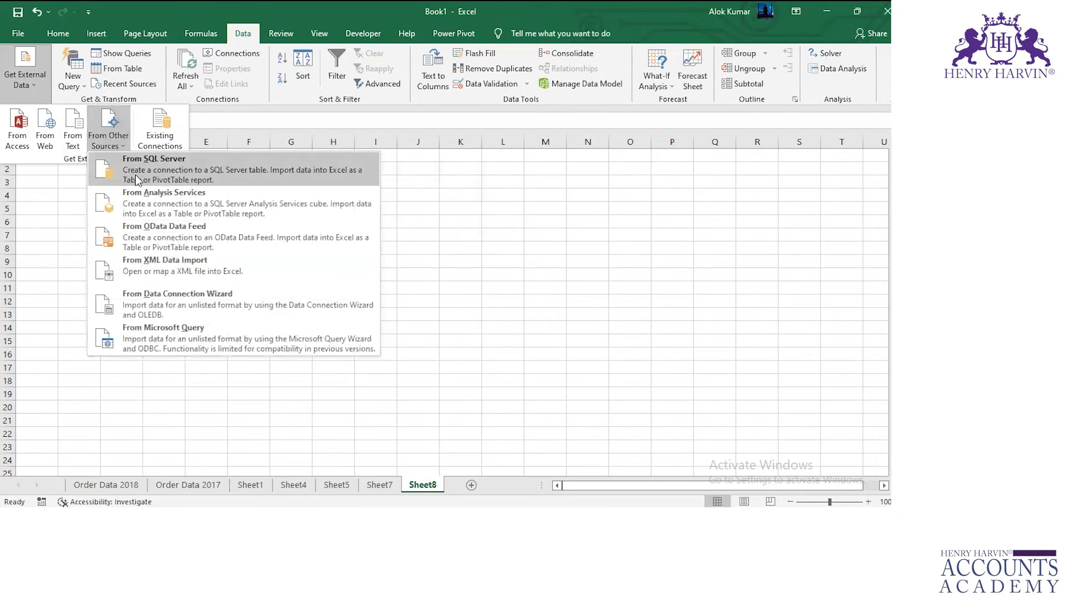
left_click(117, 139)
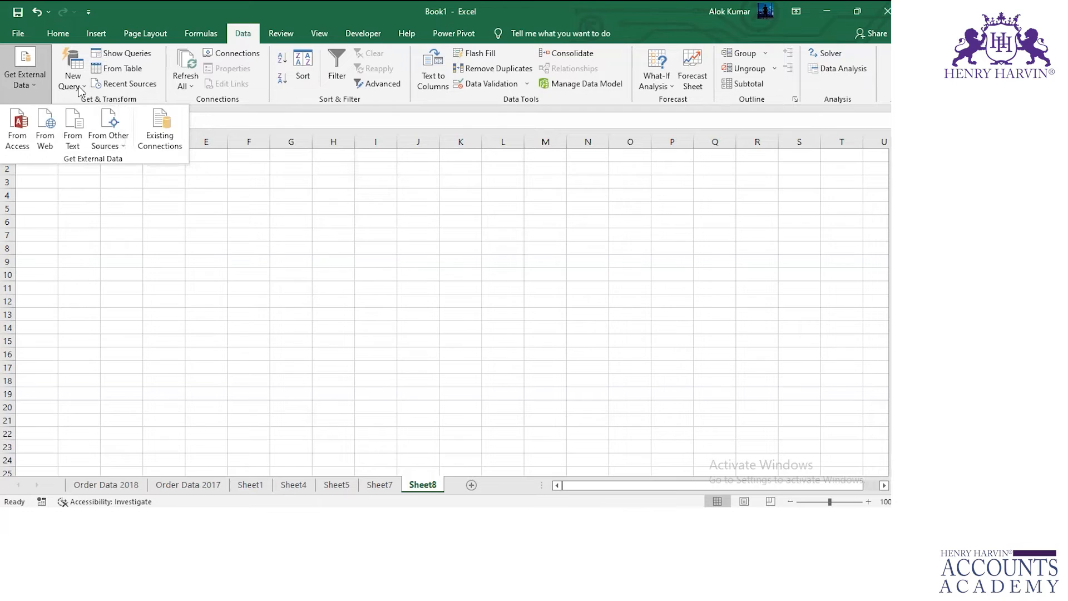
left_click(271, 170)
left_click(568, 53)
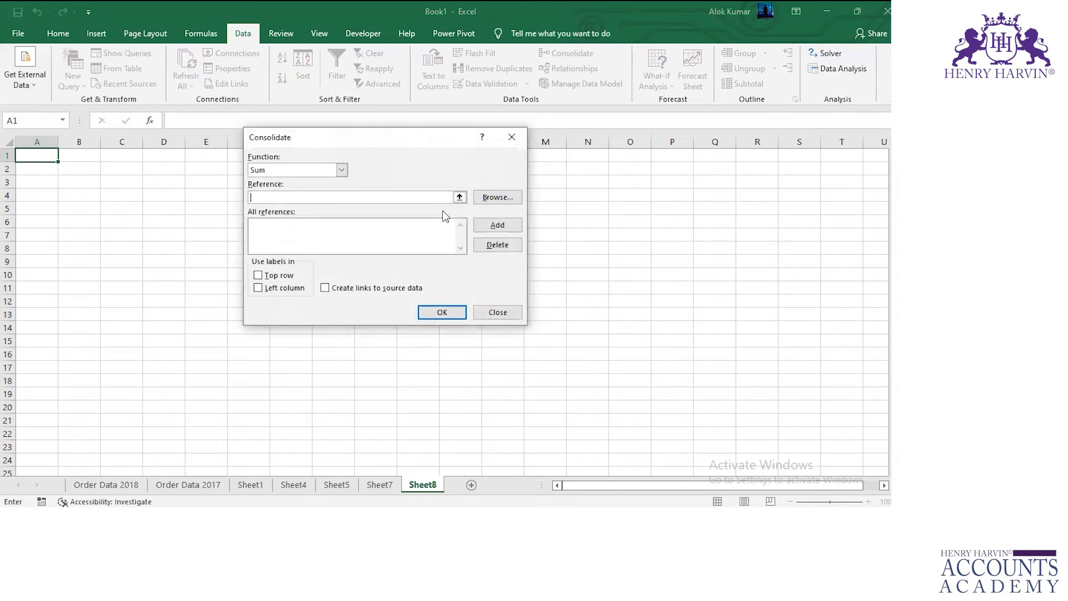
left_click(342, 170)
left_click(278, 178)
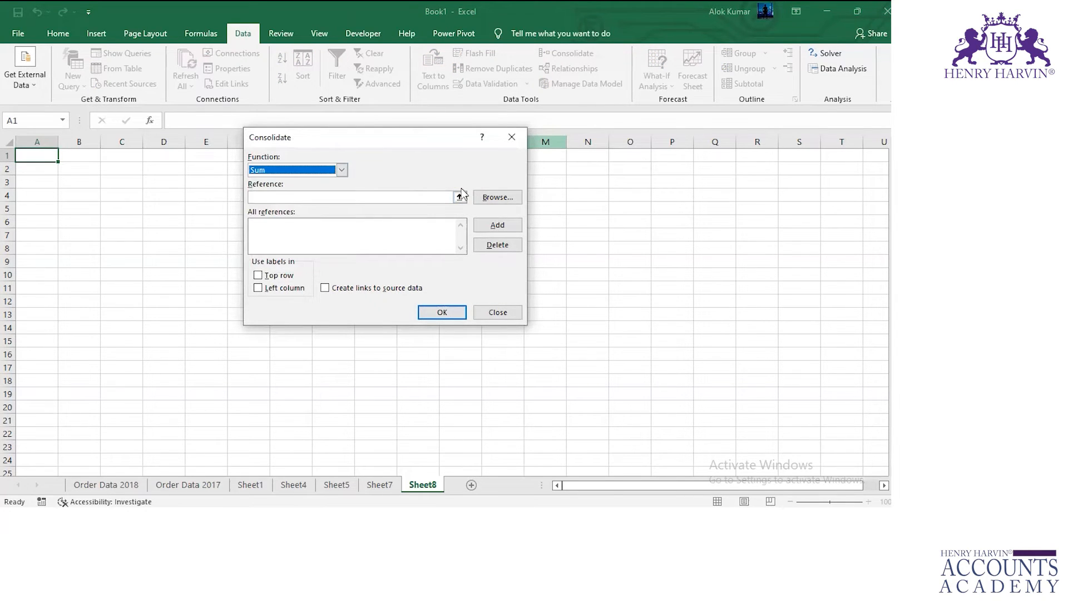
left_click(496, 197)
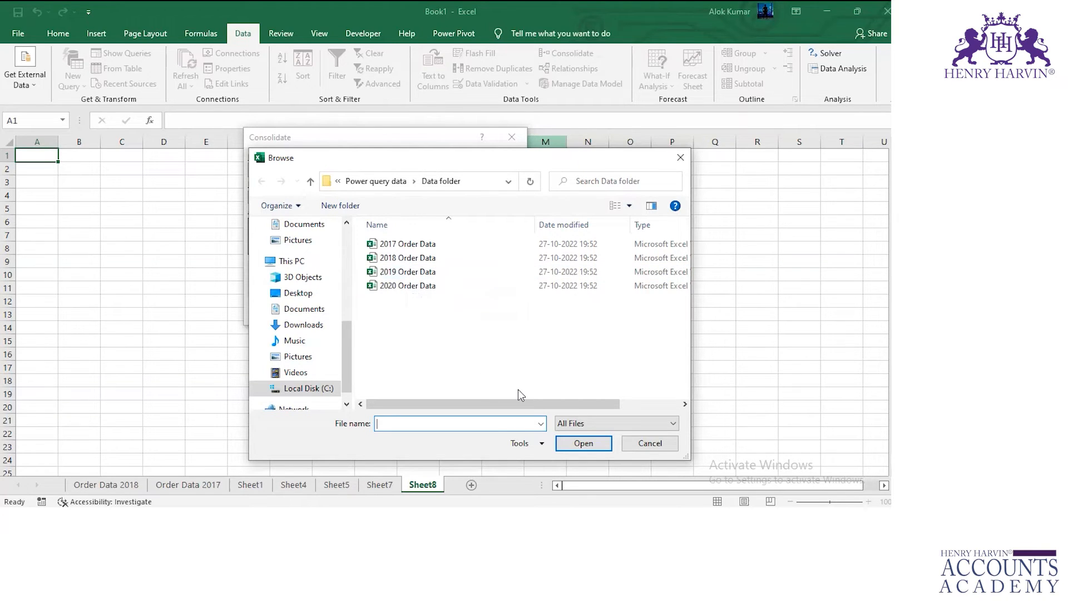
key("Escape")
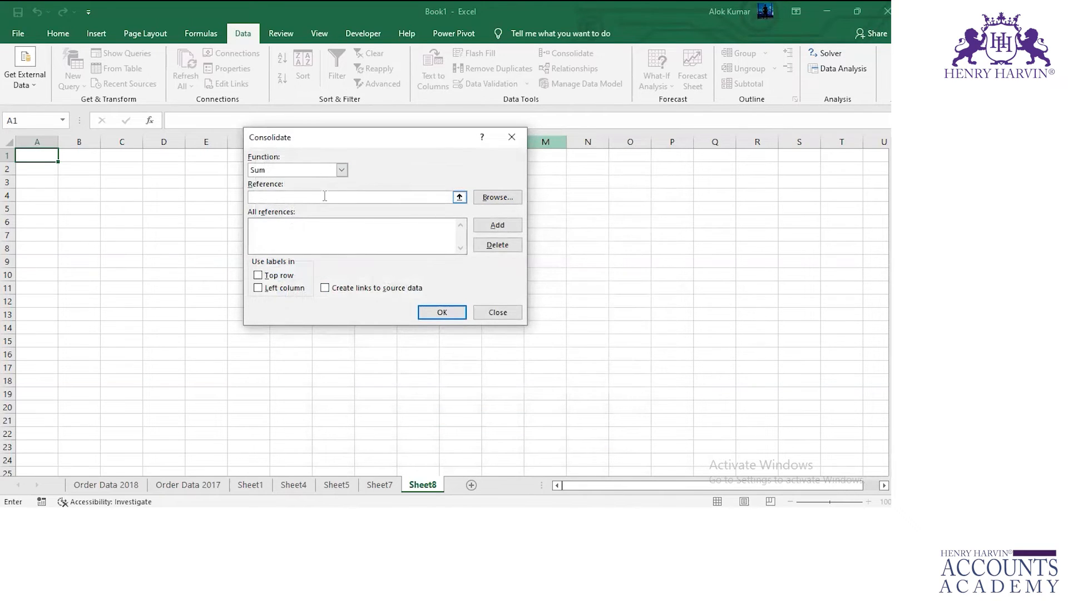
left_click(459, 197)
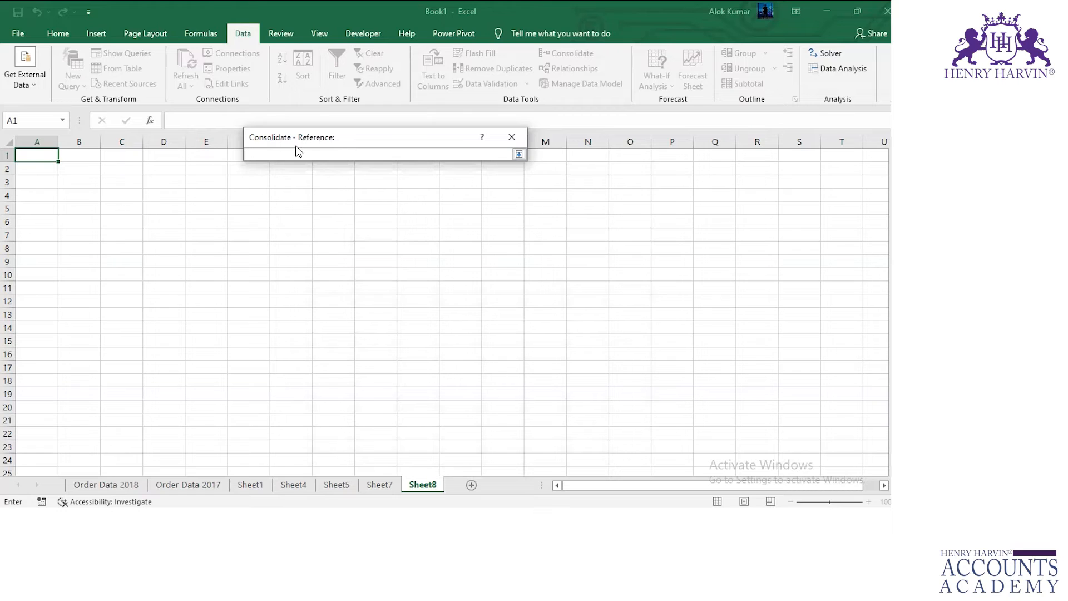
left_click(31, 85)
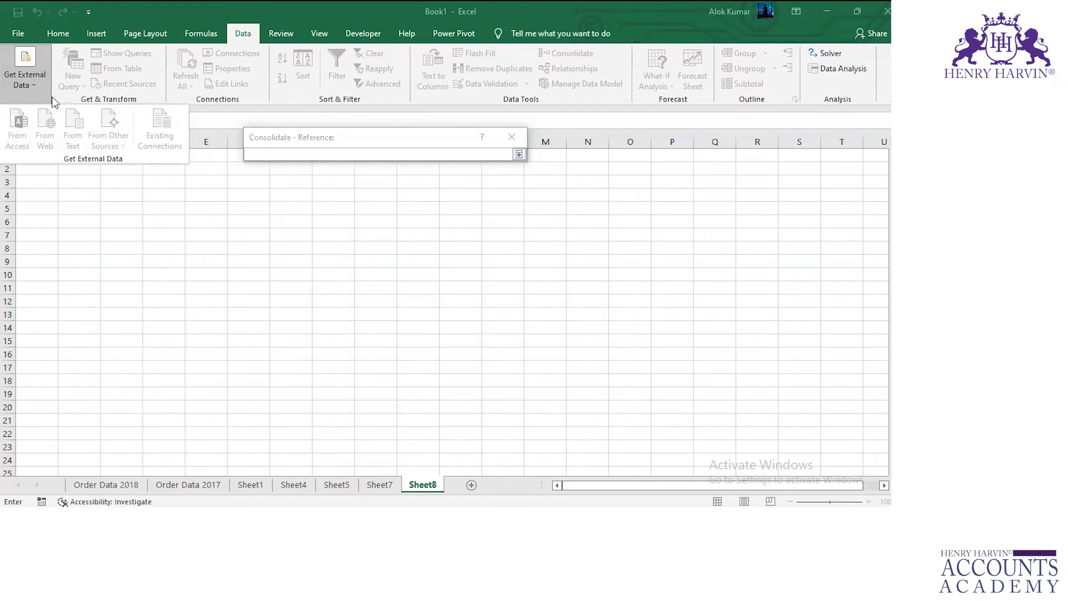
left_click(368, 154)
left_click(517, 156)
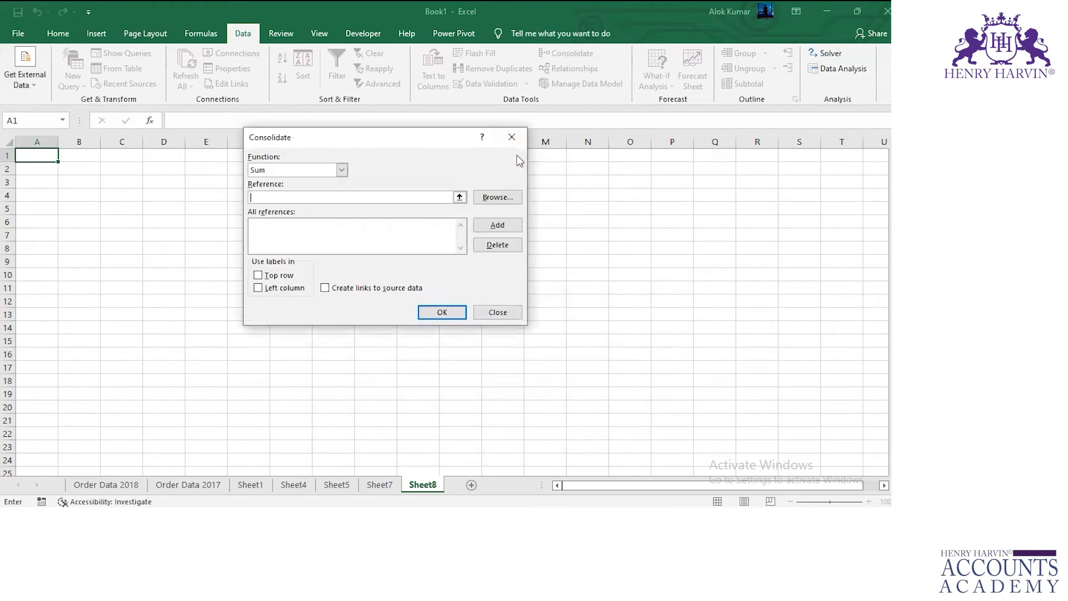
left_click(486, 199)
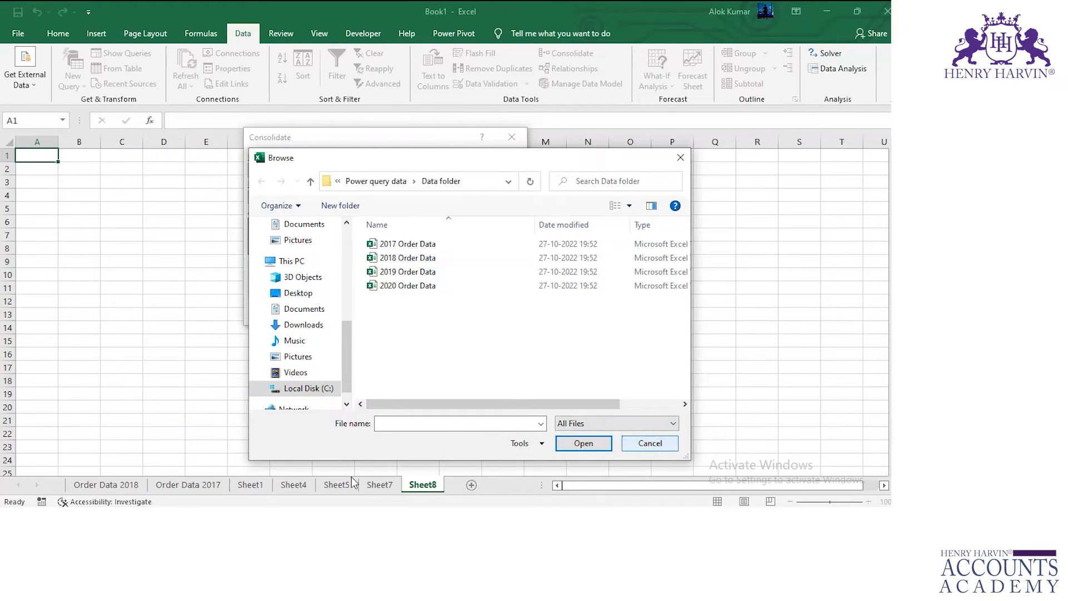
key("Escape")
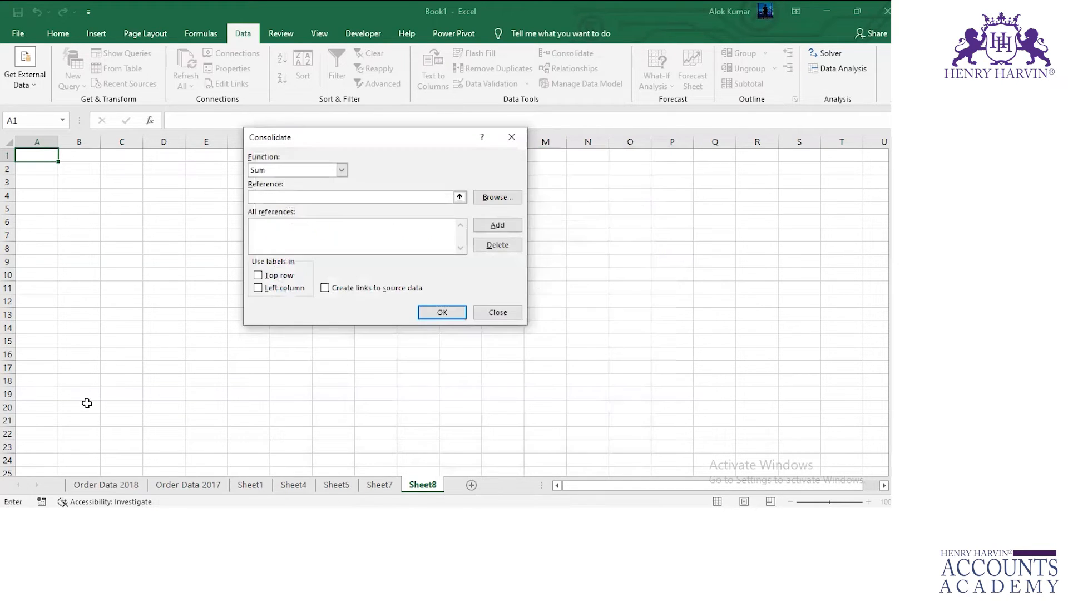
left_click(501, 313)
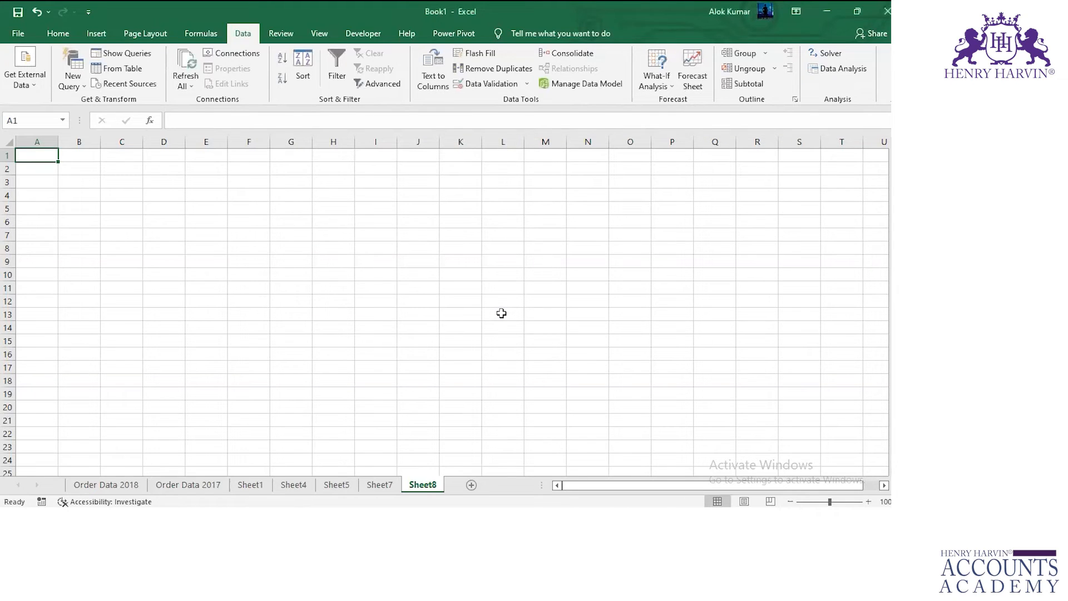
Review the header rows and first columns of the consolidated results on Sheet1, Sheet4 and Sheet5.
left_click(389, 485)
left_click(301, 485)
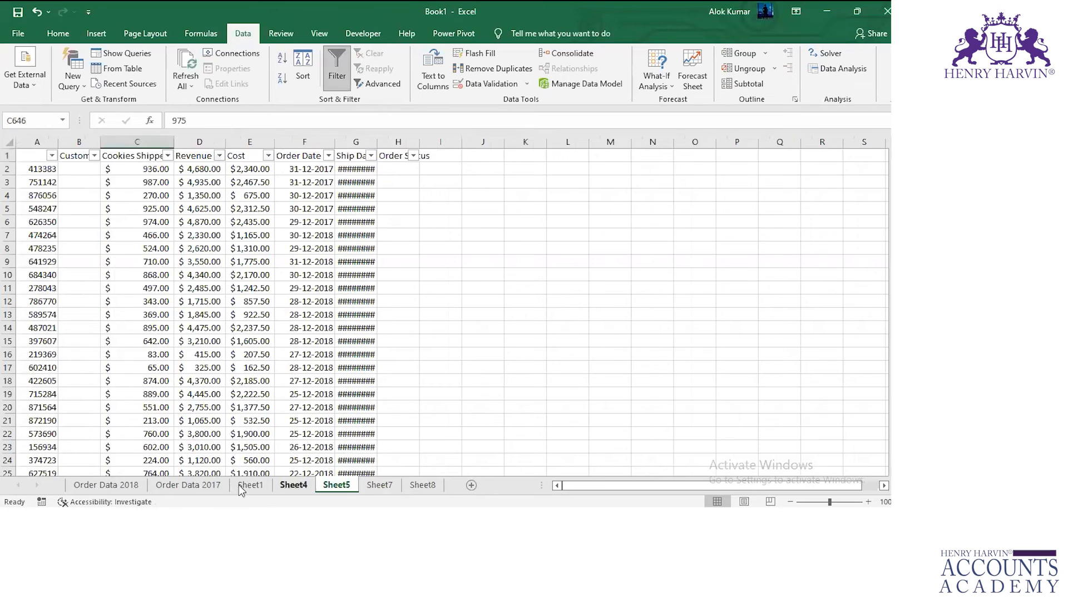
left_click(251, 487)
left_click(209, 488)
left_click(266, 490)
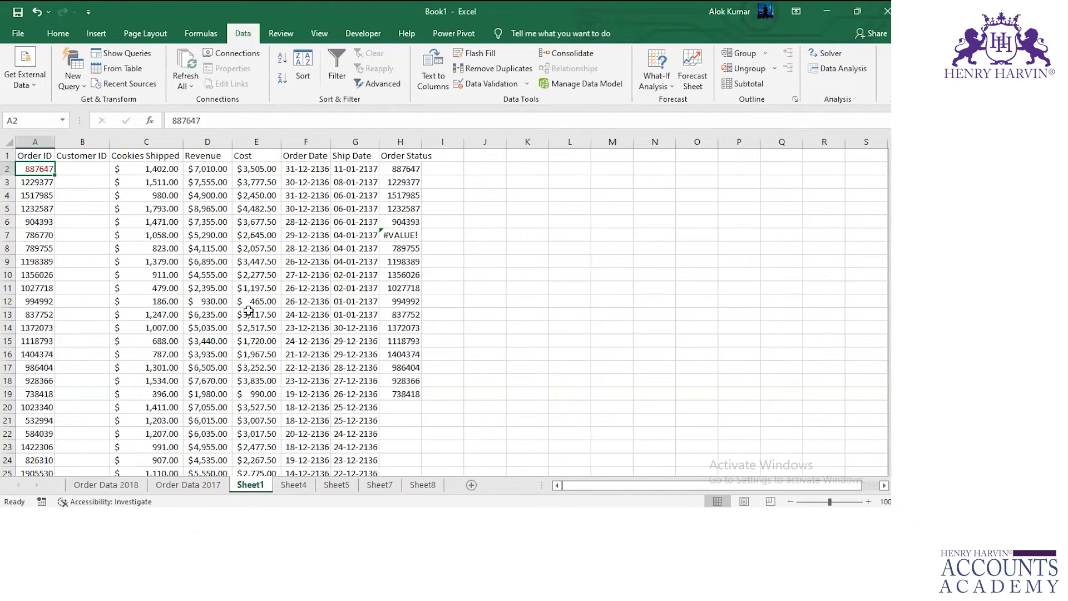
left_click(5, 154)
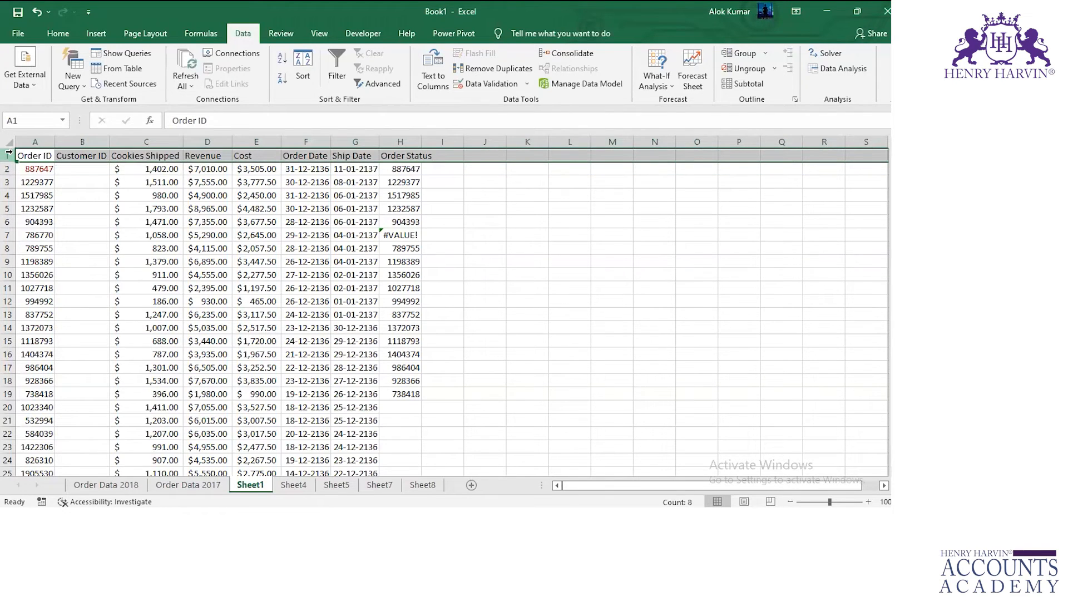
left_click(293, 485)
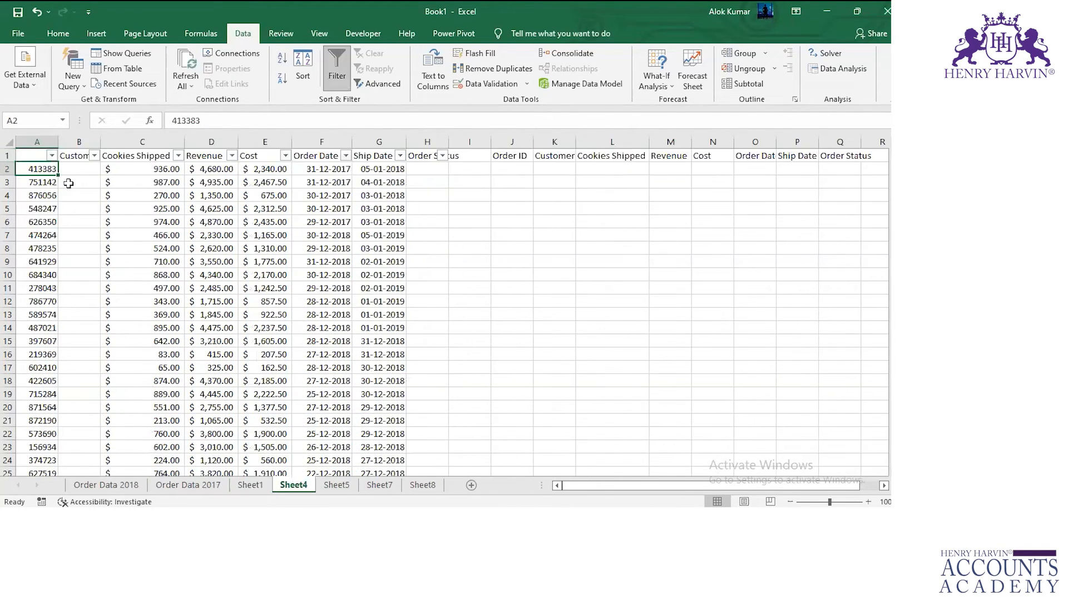
left_click(9, 156)
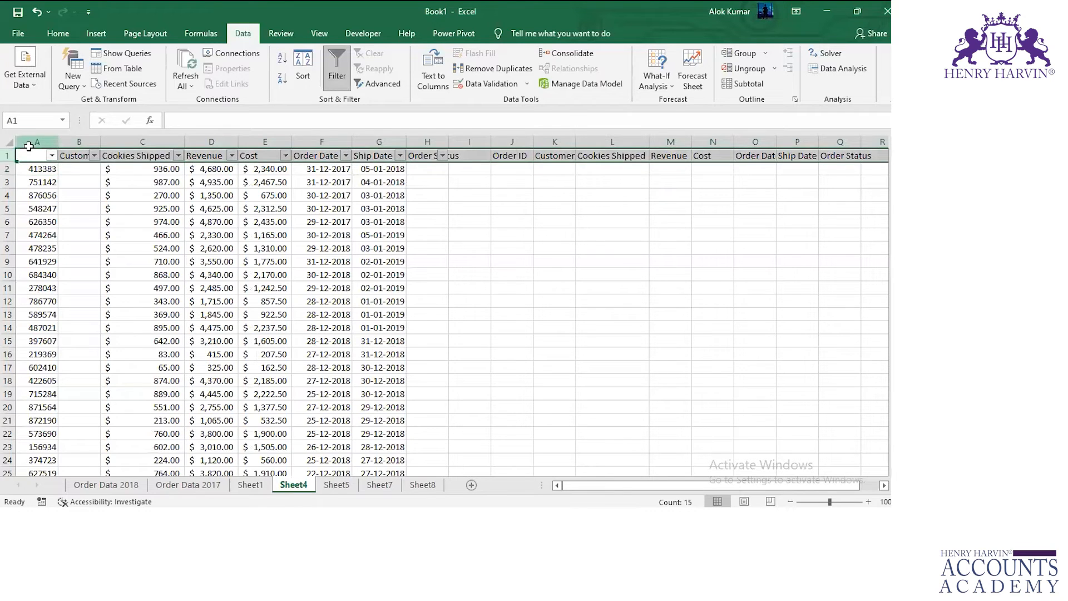
left_click(29, 142)
left_click(337, 485)
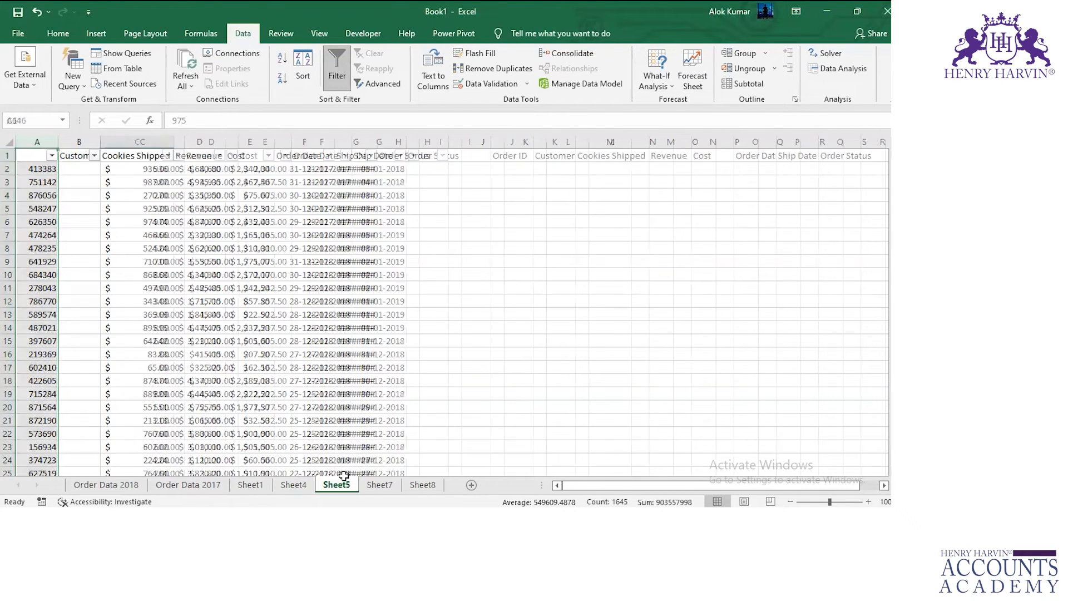
left_click(7, 156)
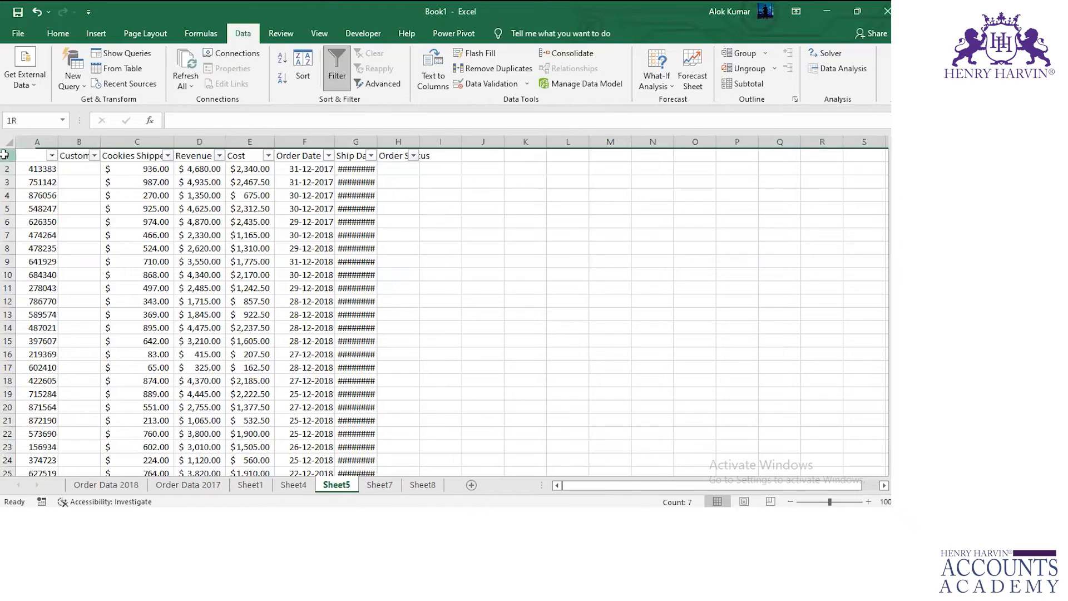
left_click(37, 132)
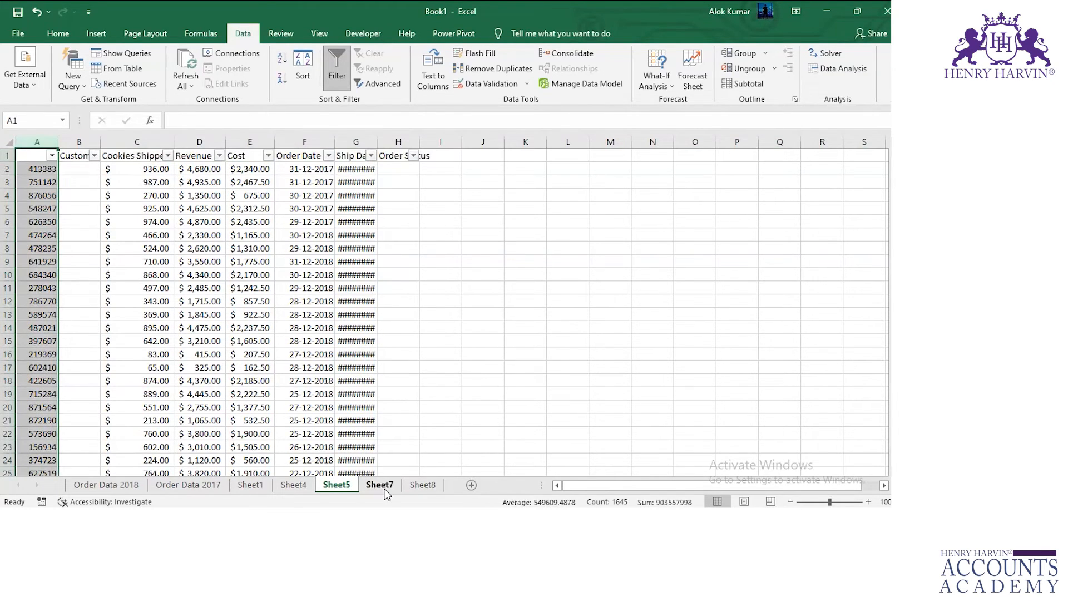
On Sheet7, autofit the Order Date and Ship Date columns so the dates of the XXXXXX row can be read.
left_click(380, 485)
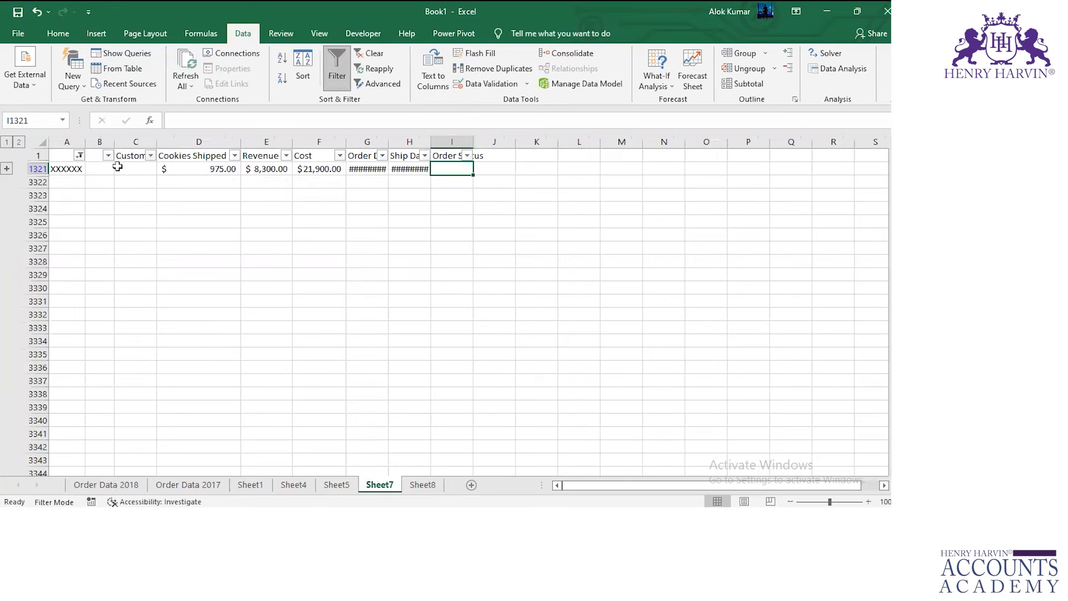
left_click(40, 153)
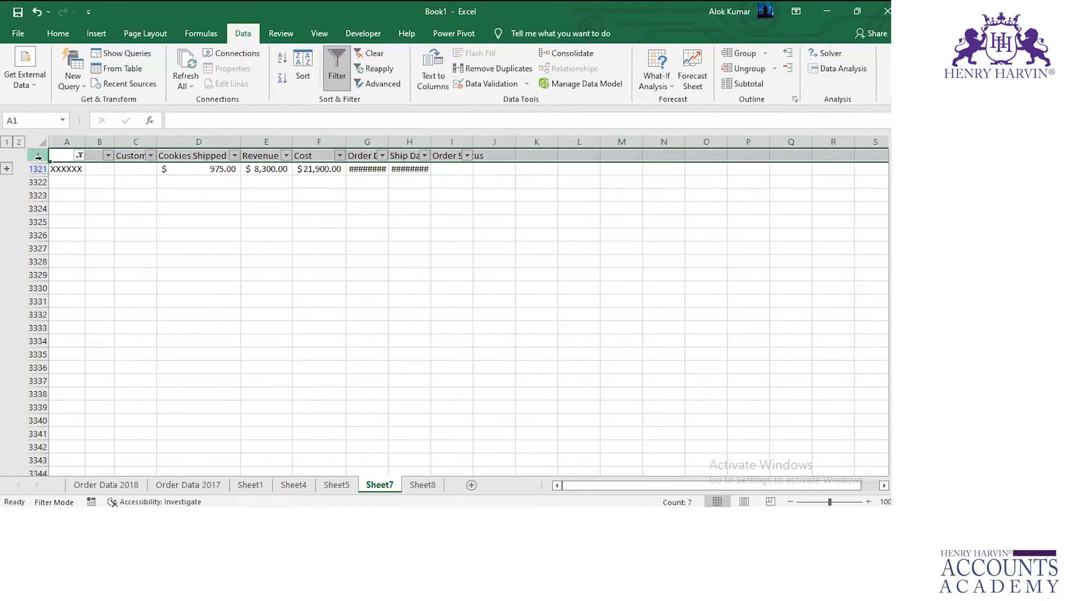
left_click(196, 170)
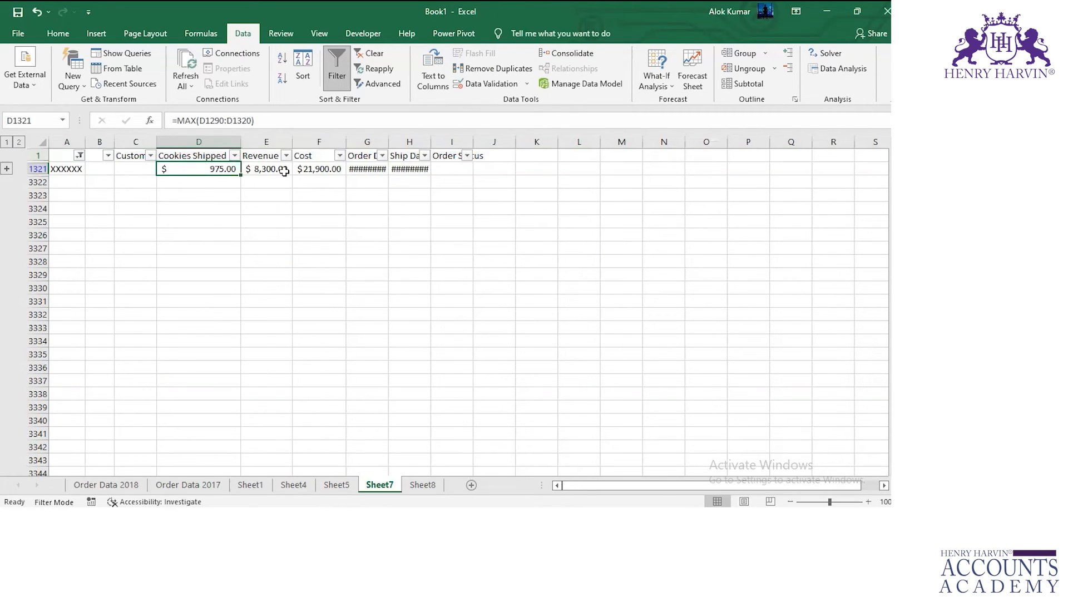
left_click(284, 169)
left_click(310, 170)
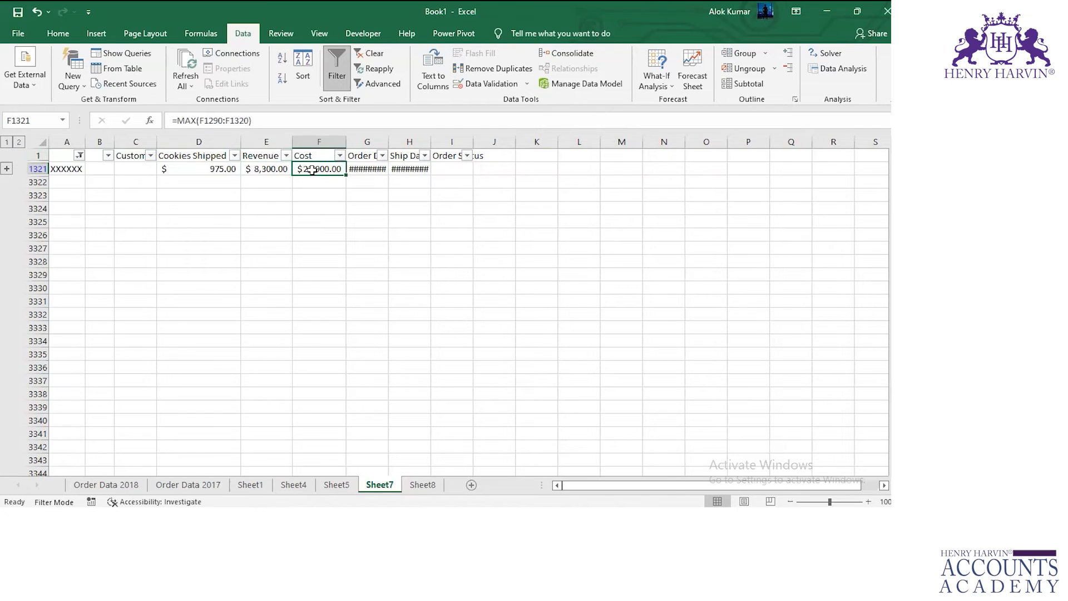
double_click(391, 143)
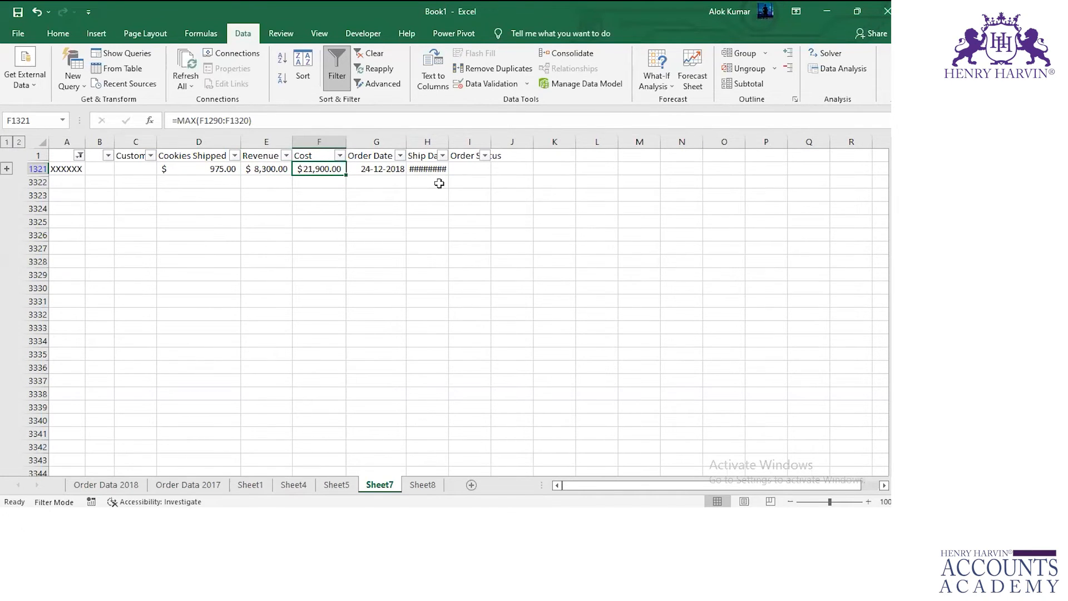
left_click(383, 142)
left_click(427, 142)
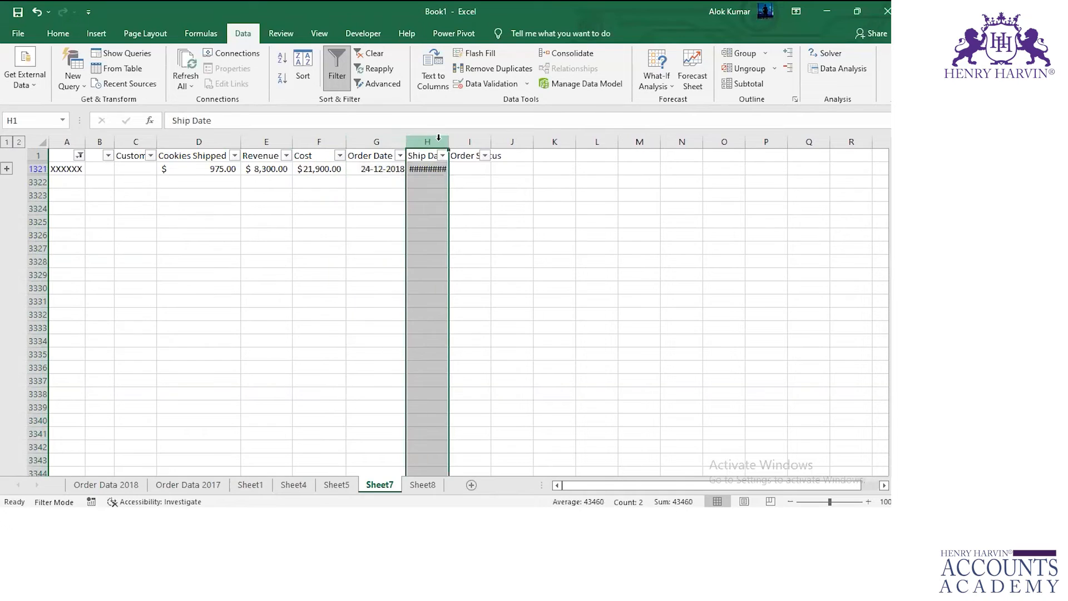
double_click(448, 142)
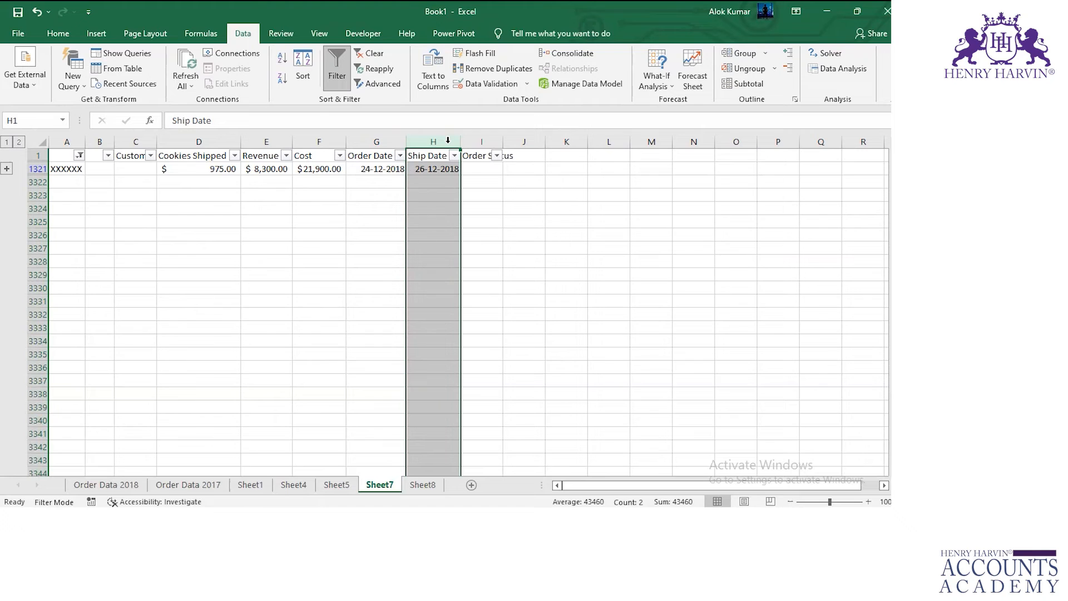
Examine the Cookies Shipped, Revenue and Cost cells of Sheet7's XXXXXX row and the formulas behind them.
left_click(382, 160)
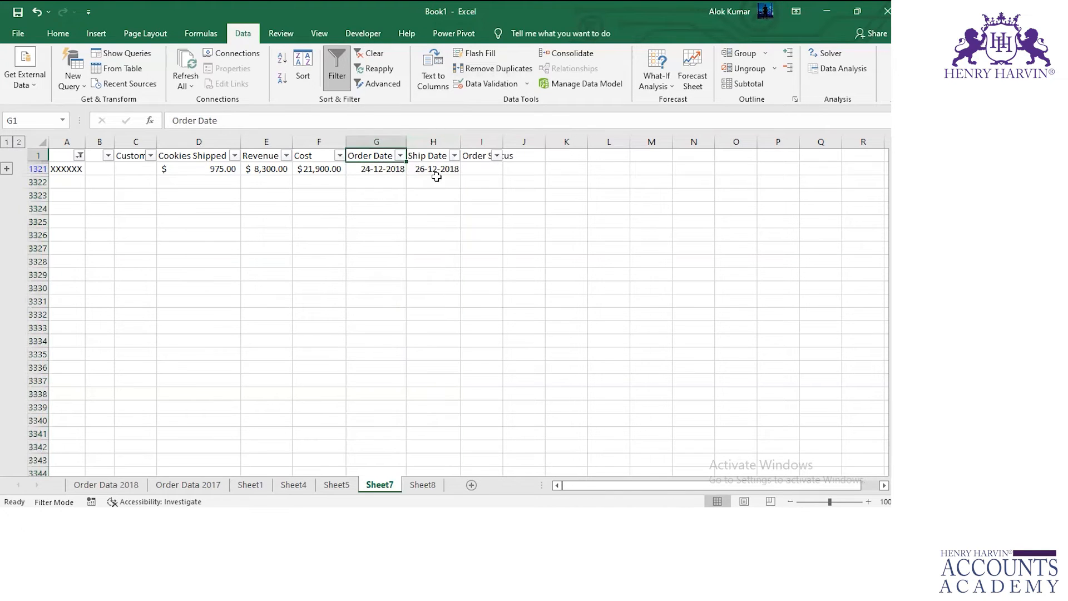
left_click(436, 170)
left_click(217, 168)
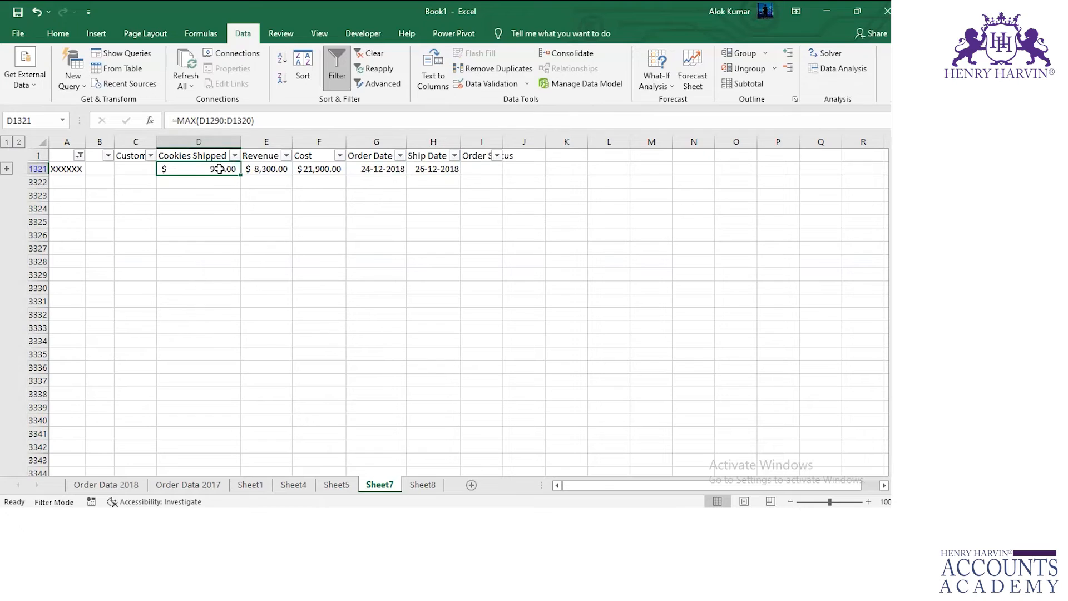
left_click(263, 169)
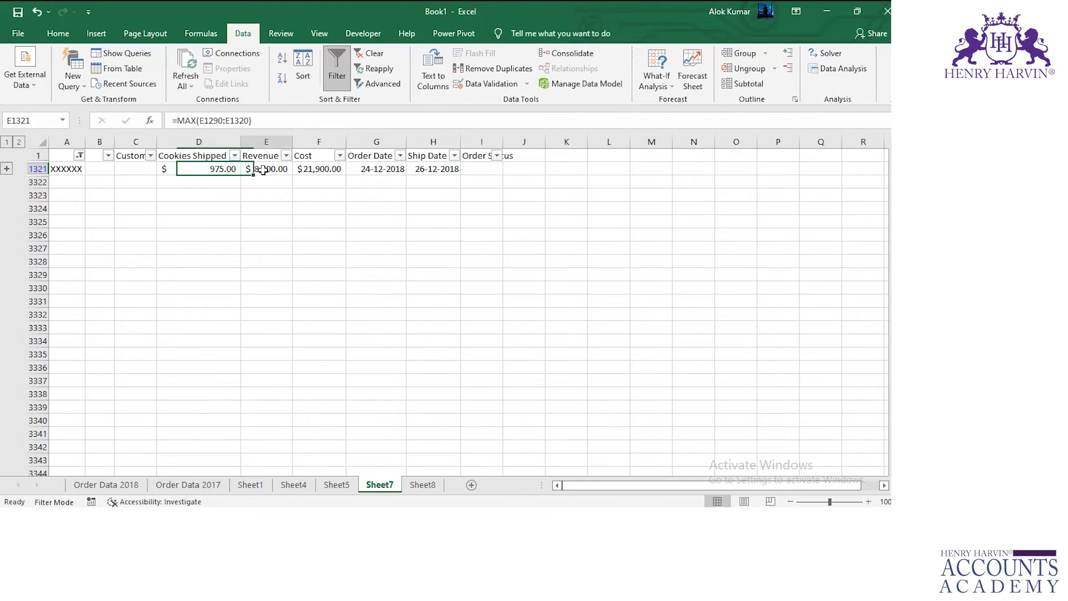
left_click(218, 173)
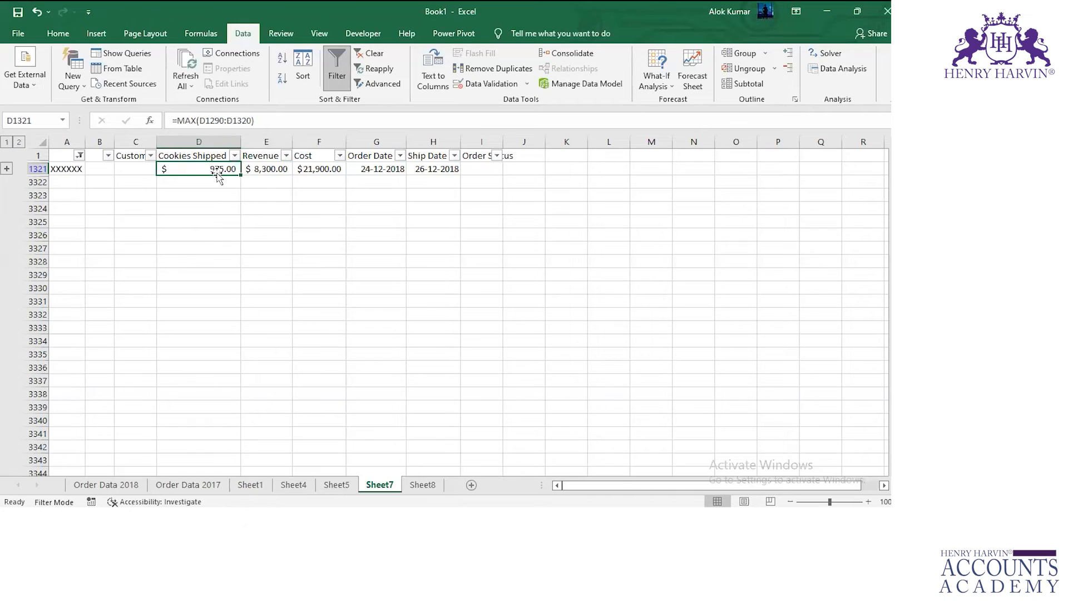
left_click(260, 157)
left_click(221, 169)
left_click(265, 173)
left_click(309, 169)
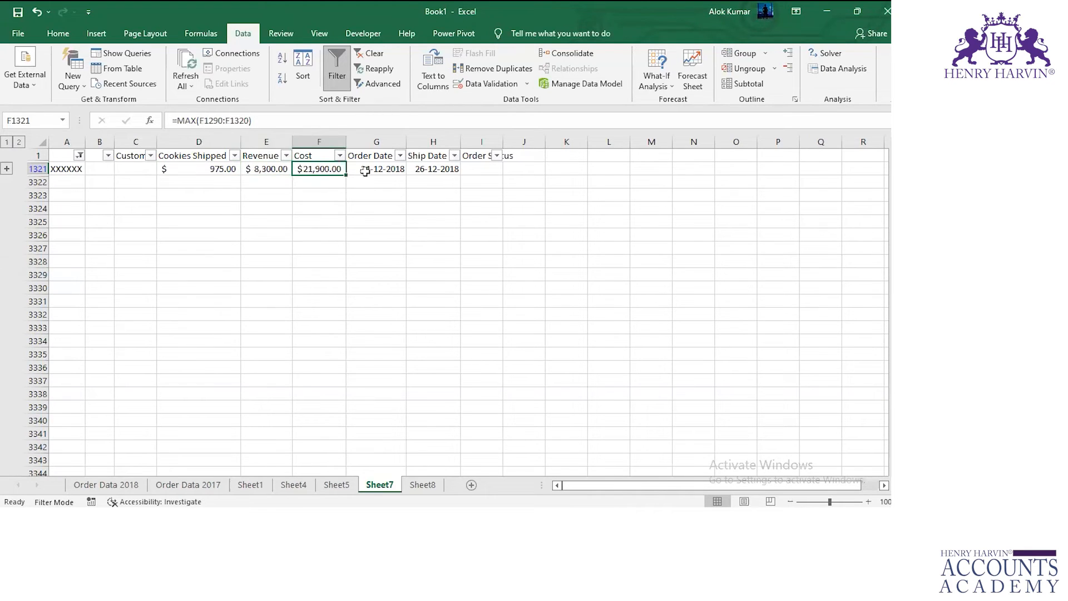
Inspect the Order Date formula in cell G1321 without changing it, and look over the Cost and Revenue columns.
left_click(386, 171)
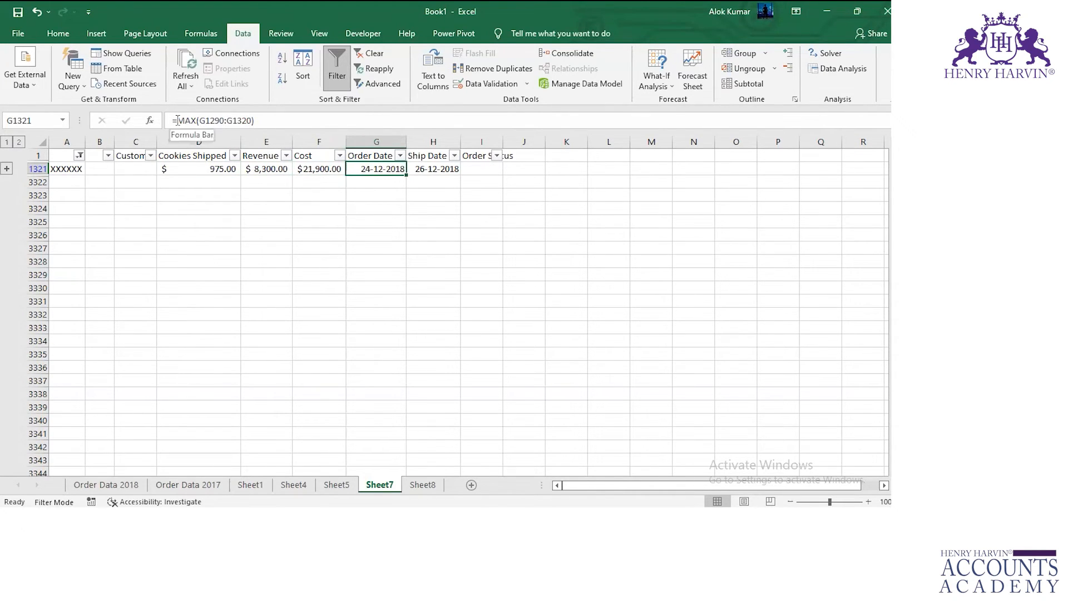
left_click_drag(177, 120, 246, 120)
left_click(265, 120)
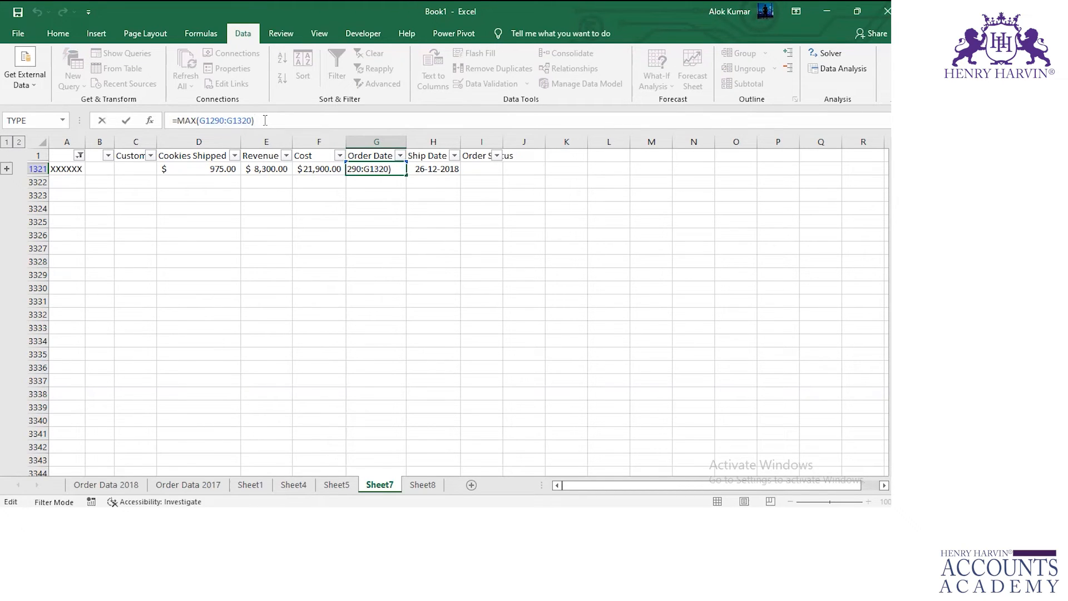
key("Escape")
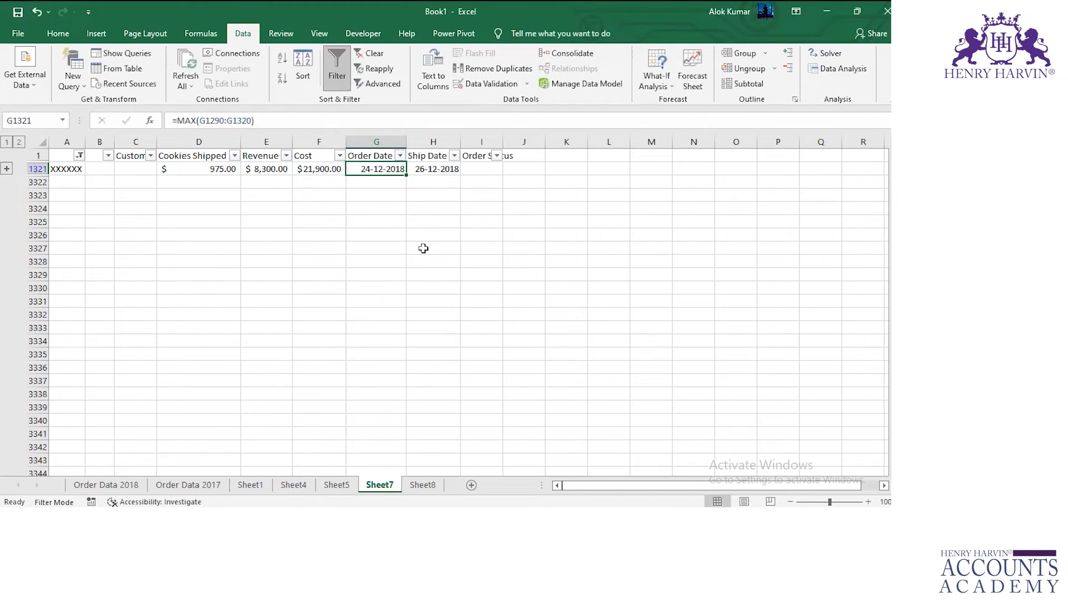
left_click(303, 142)
left_click(255, 140)
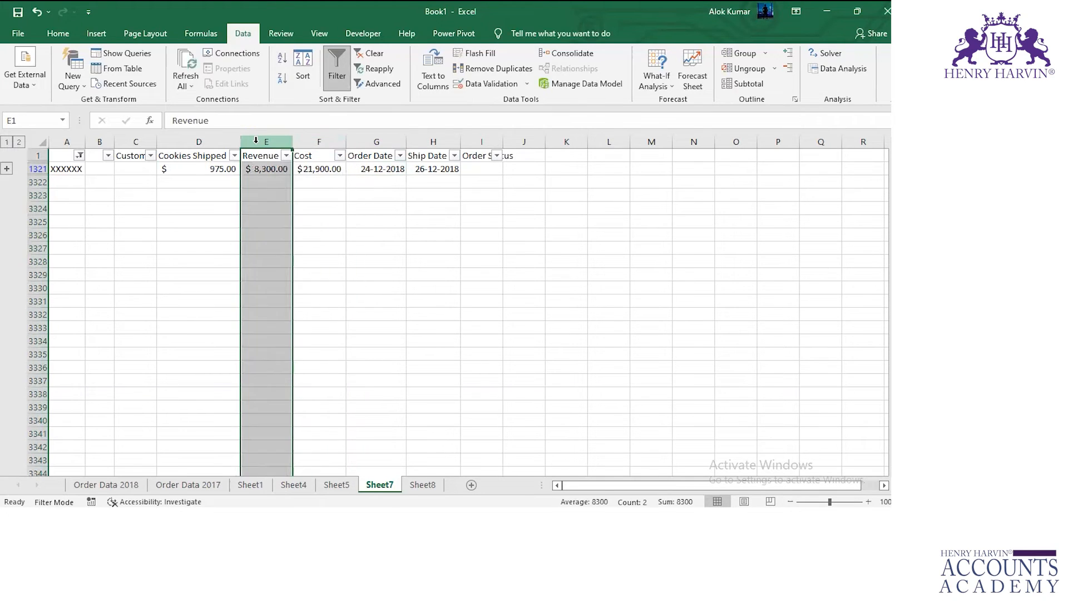
left_click(462, 234)
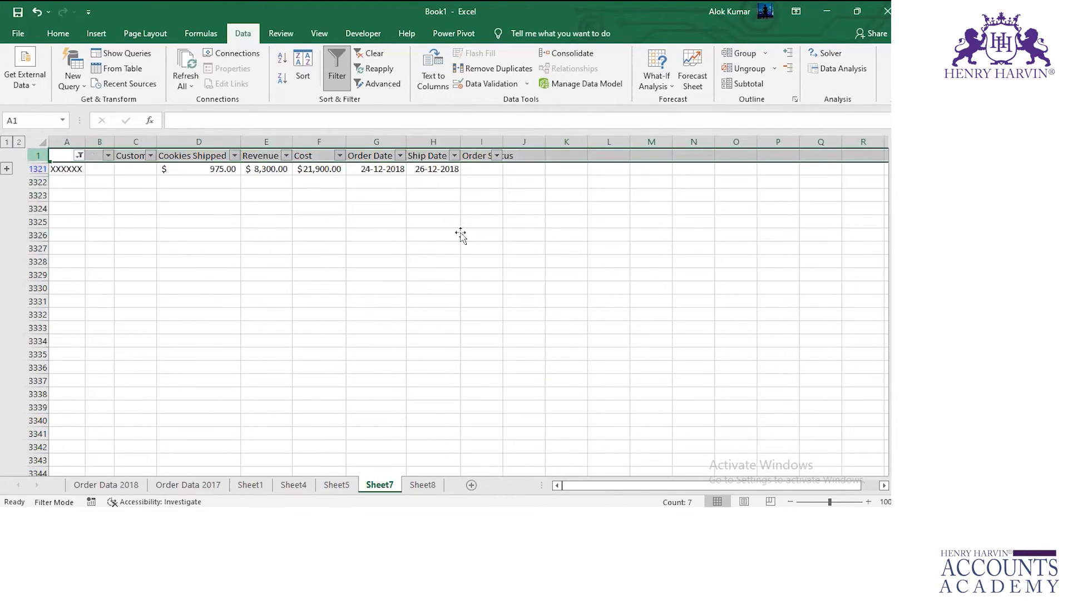
left_click(383, 217)
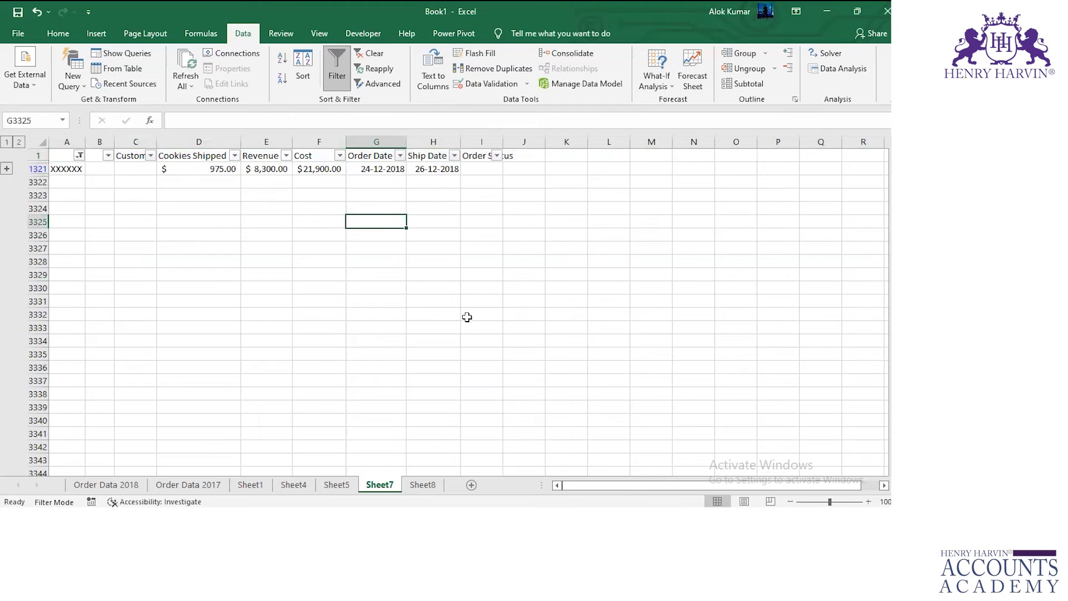